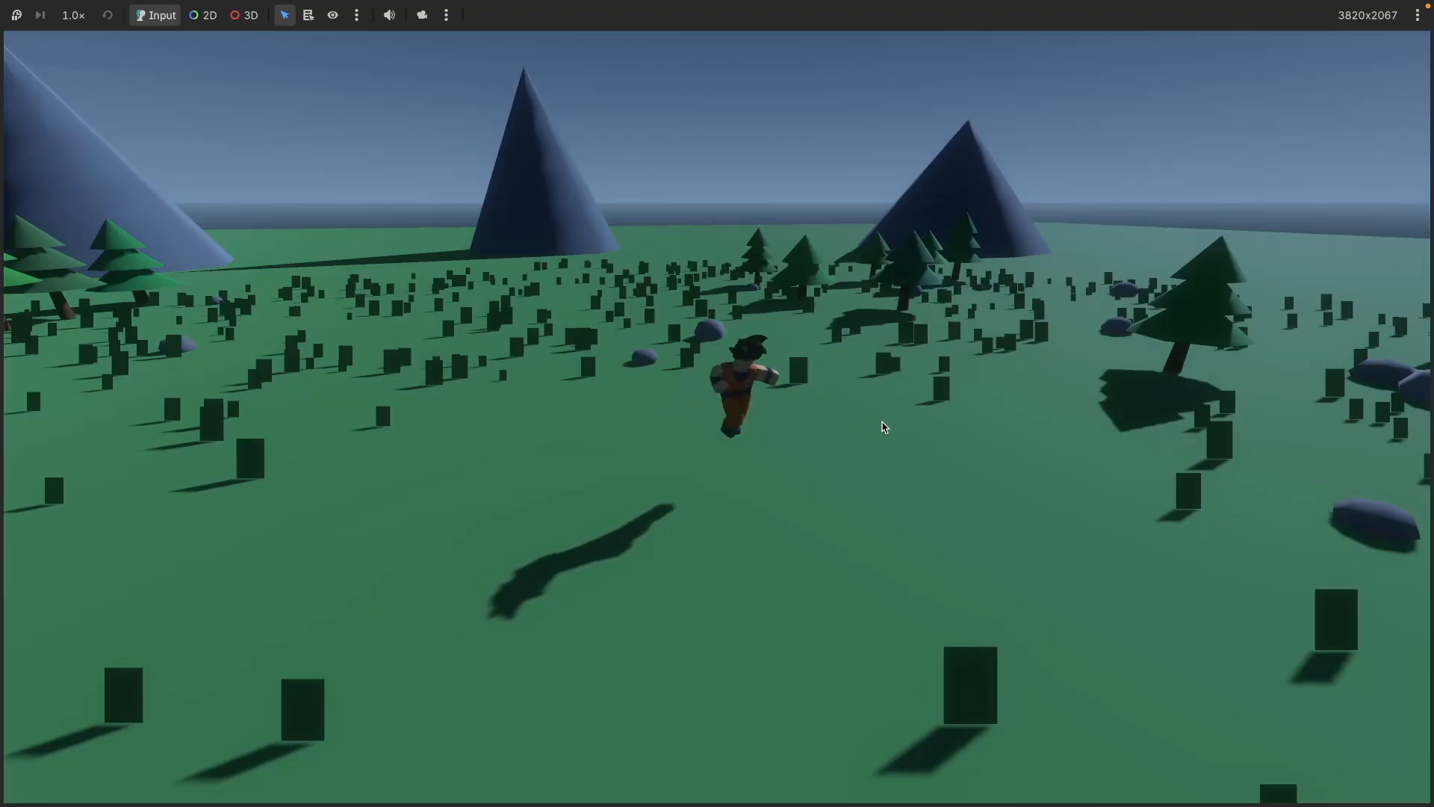
Trigger the character's glowing energy skill in the running game and move the character around the field
{"action": "key", "text": "e"}
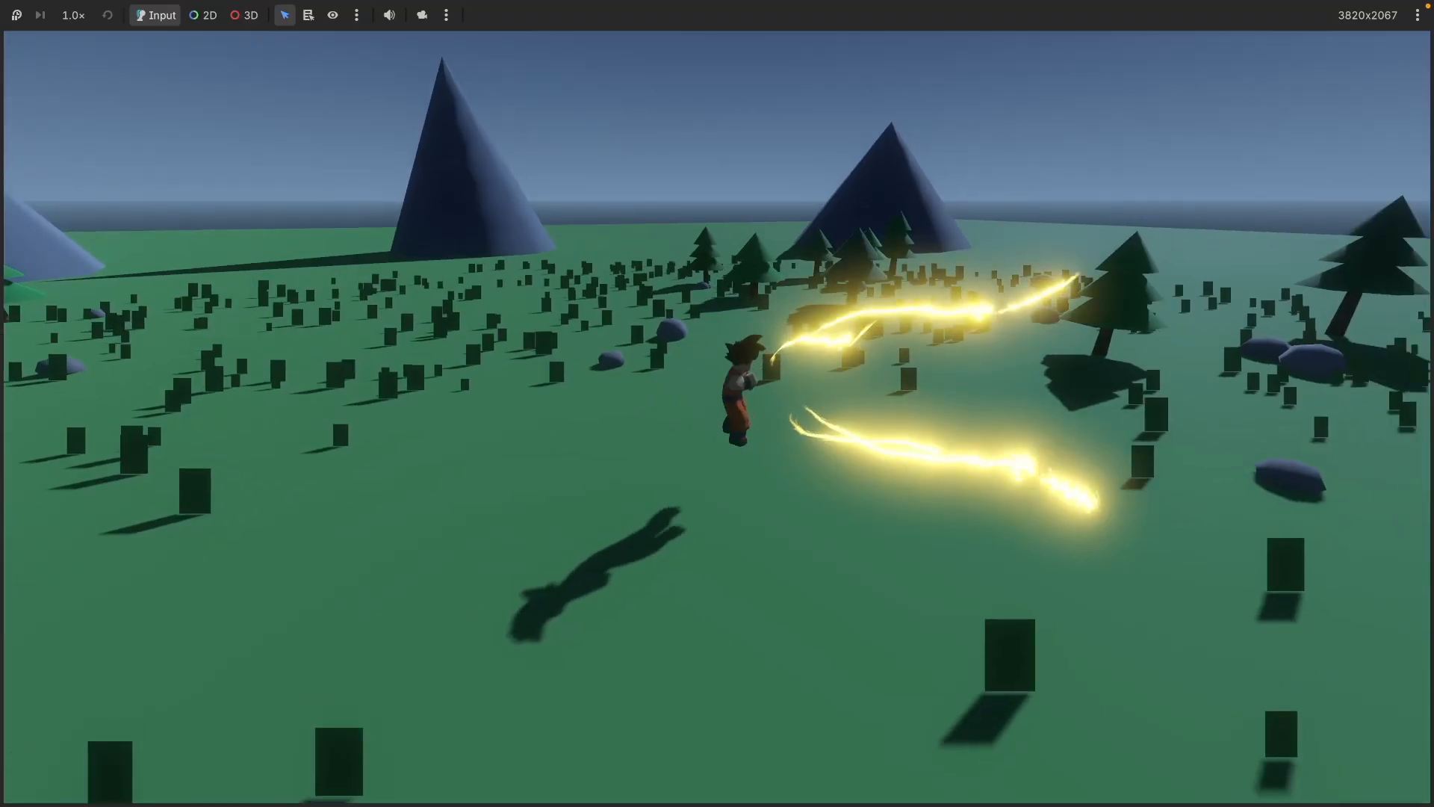
{"action": "key", "text": "w"}
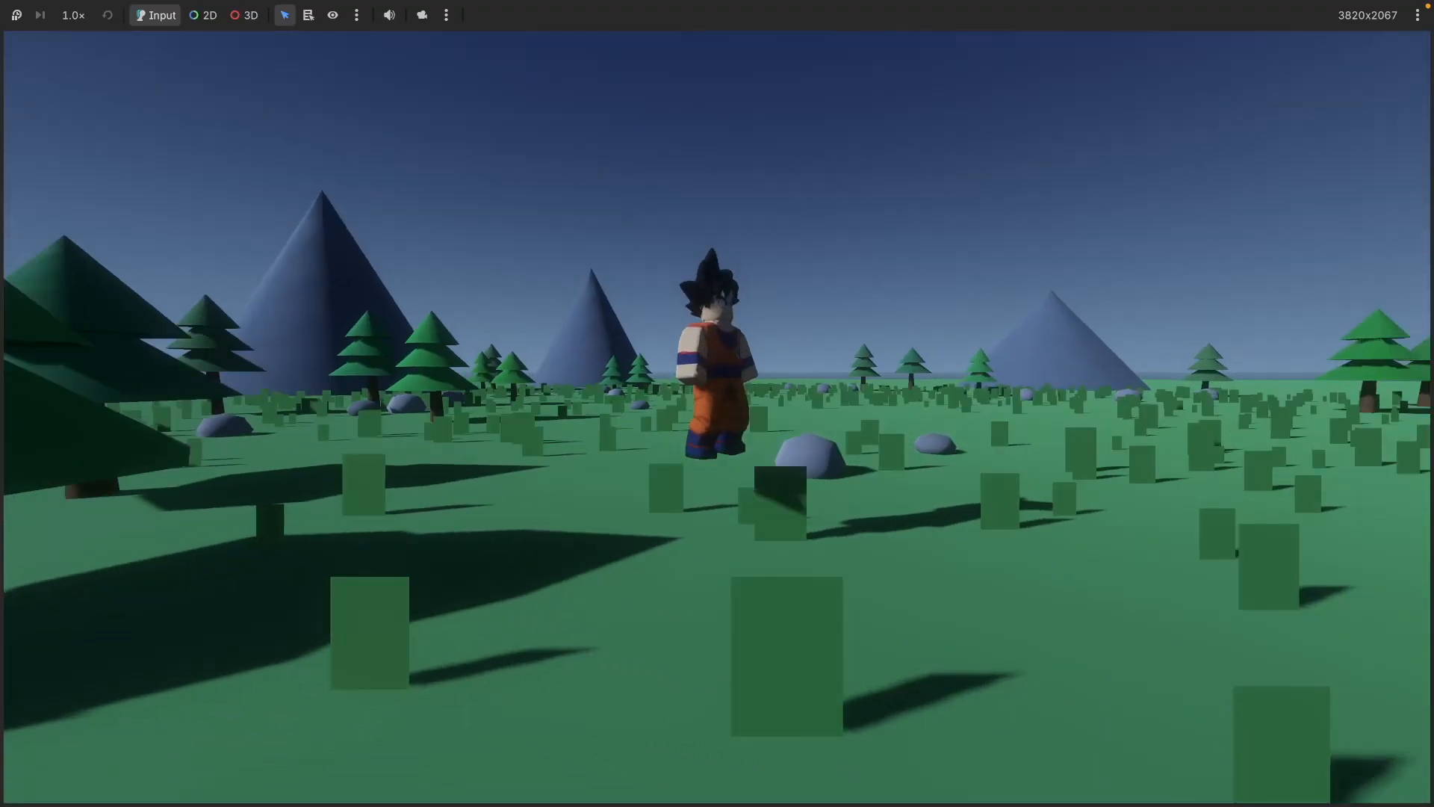
{"action": "key", "text": "w"}
{"action": "key", "text": "Escape"}
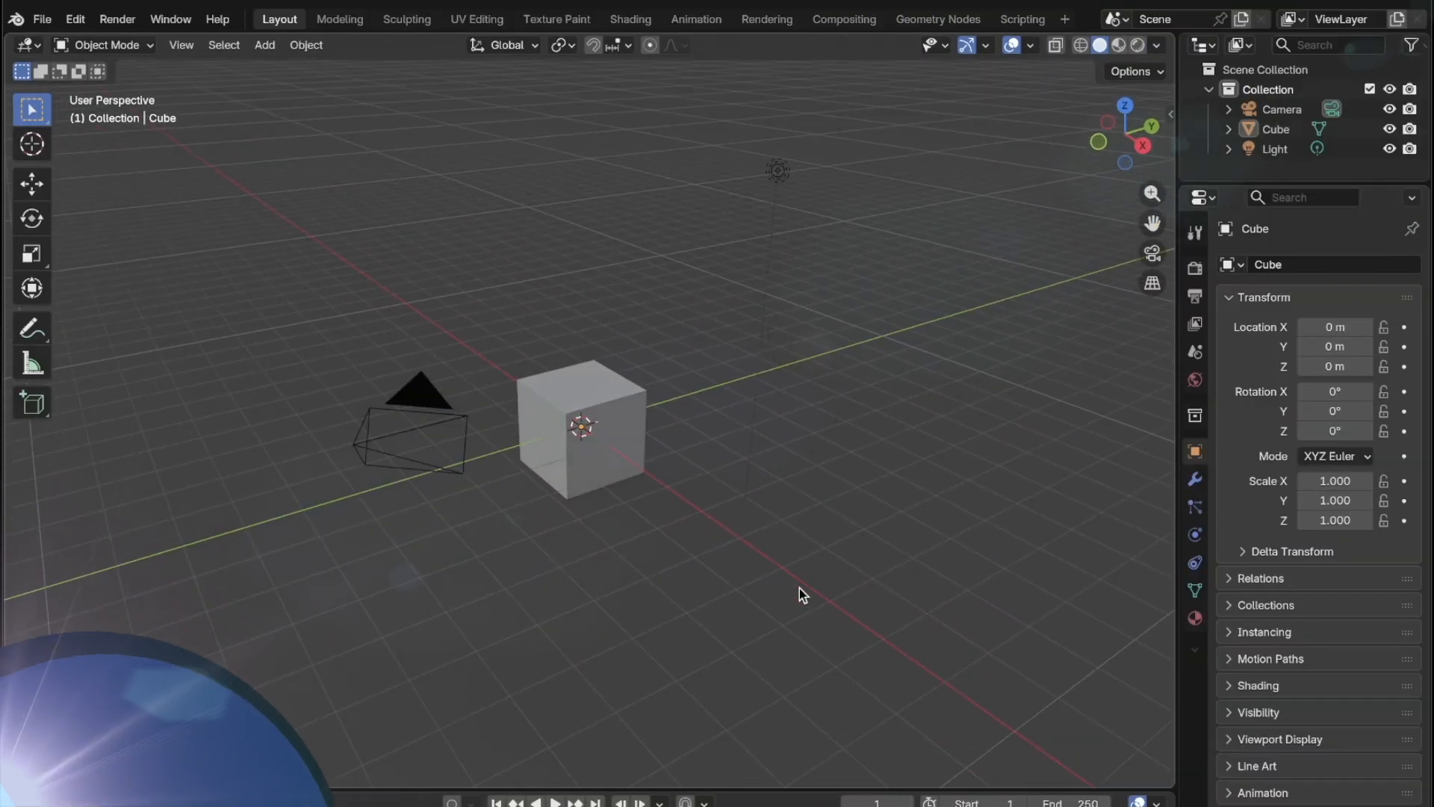
Delete all default objects from the scene and add a Bézier curve at the origin
{"action": "key", "text": "a"}
{"action": "key", "text": "Delete"}
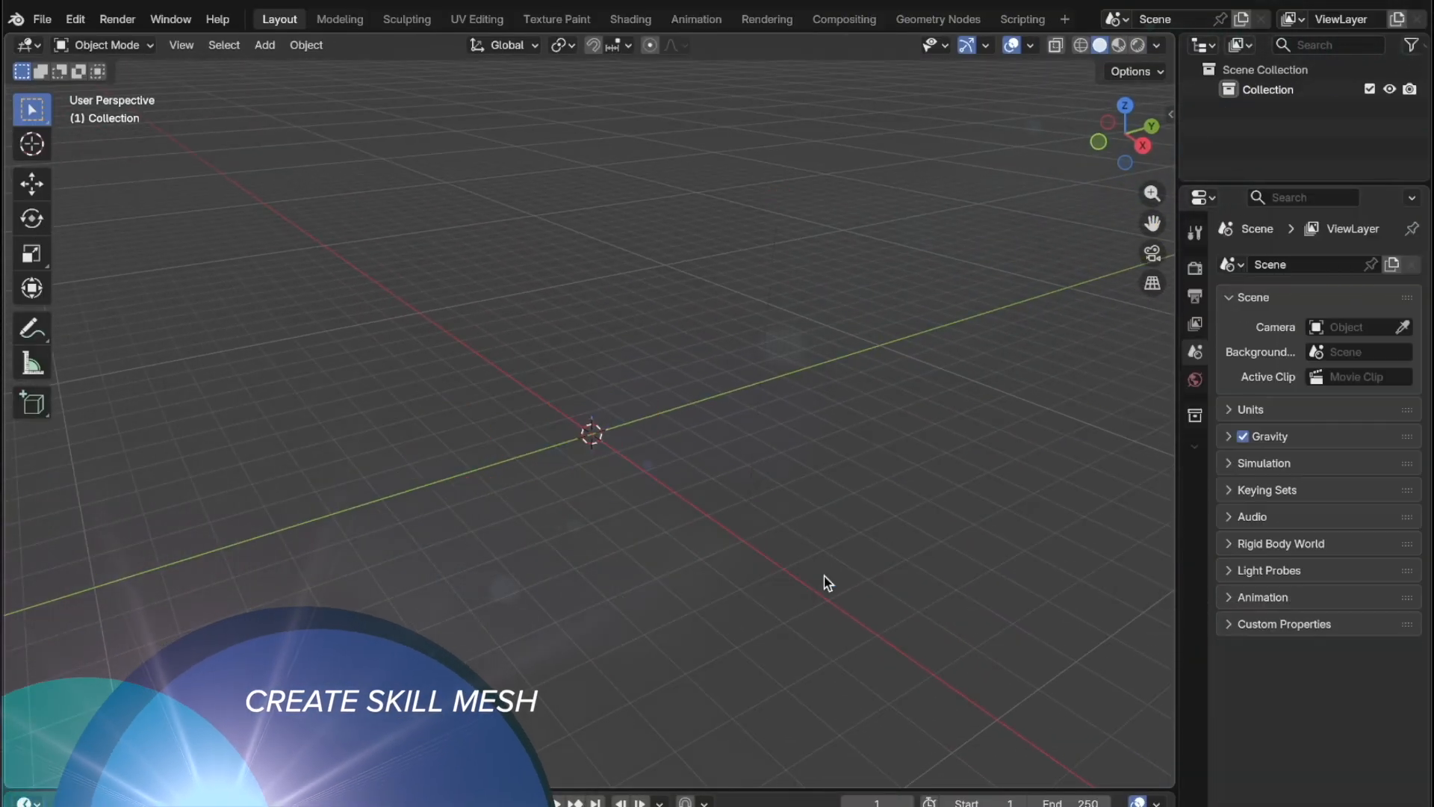
{"action": "scroll", "coordinate": [862, 533], "scroll_direction": "right", "scroll_amount": 3}
{"action": "scroll", "coordinate": [764, 485], "scroll_direction": "left", "scroll_amount": 5}
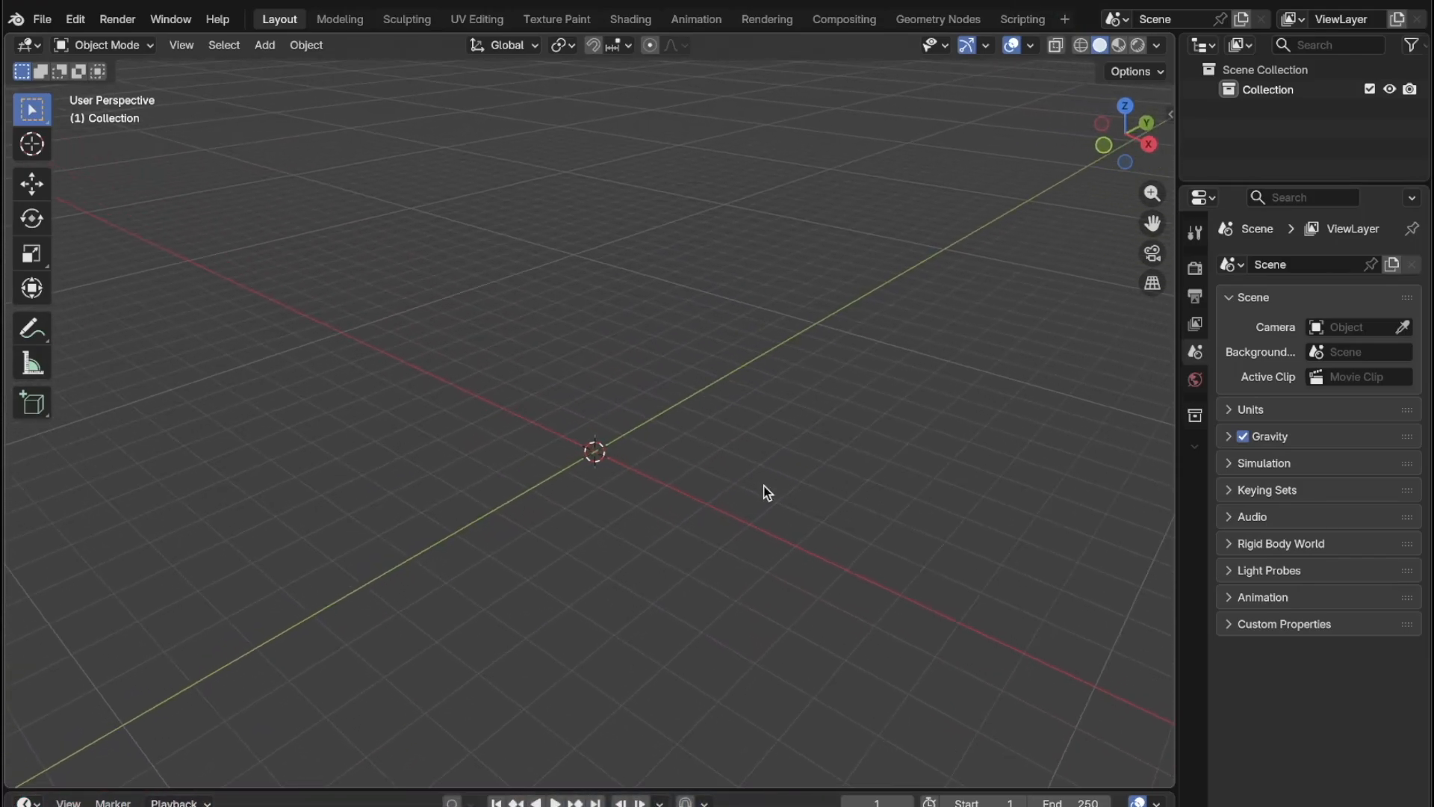
{"action": "key", "text": "shift+a"}
{"action": "mouse_move", "coordinate": [695, 486]}
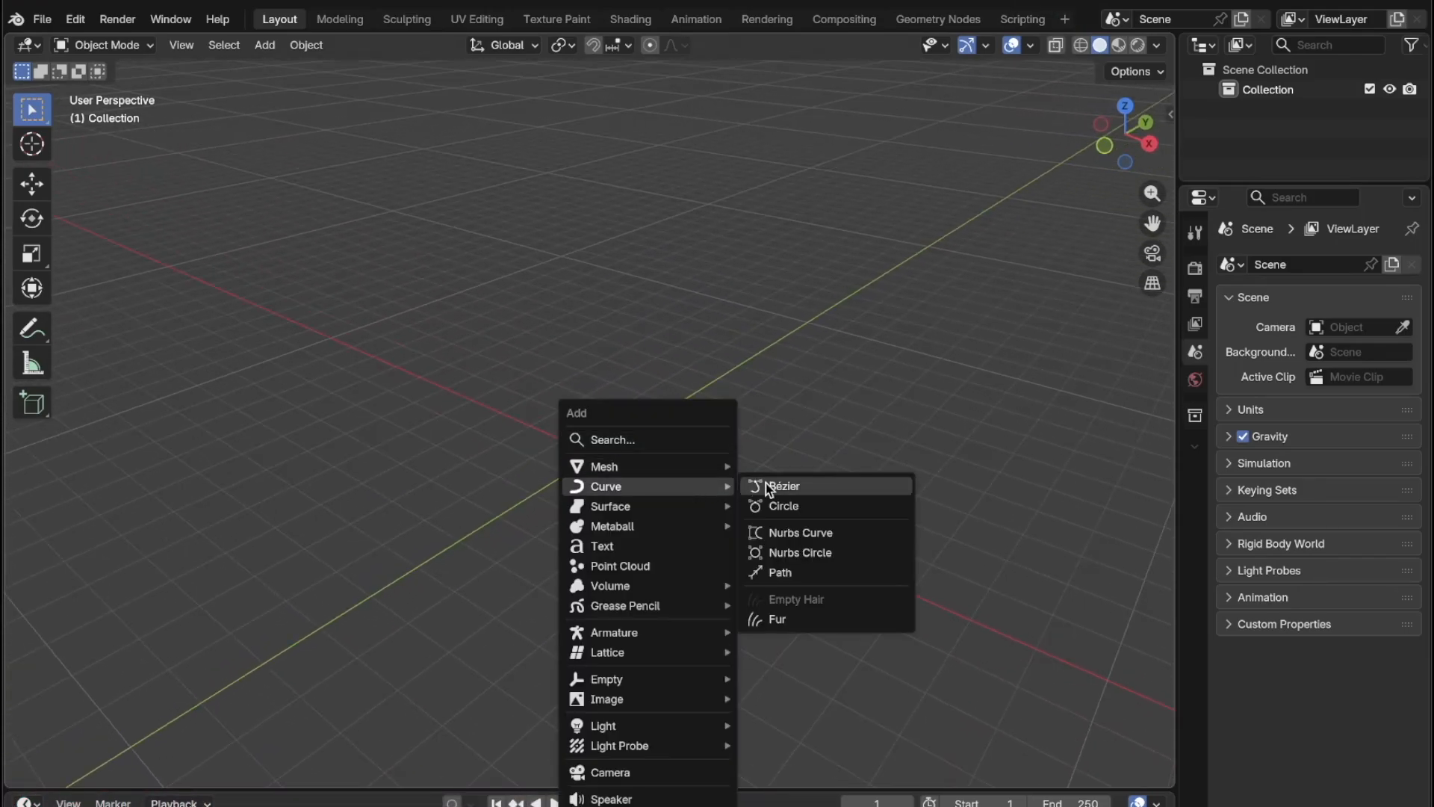
{"action": "left_click", "coordinate": [762, 486]}
Delete all vertices of the Bézier curve in Edit Mode, keeping the empty curve object
{"action": "key", "text": "Tab"}
{"action": "middle_click_drag", "start_coordinate": [745, 519], "coordinate": [745, 518]}
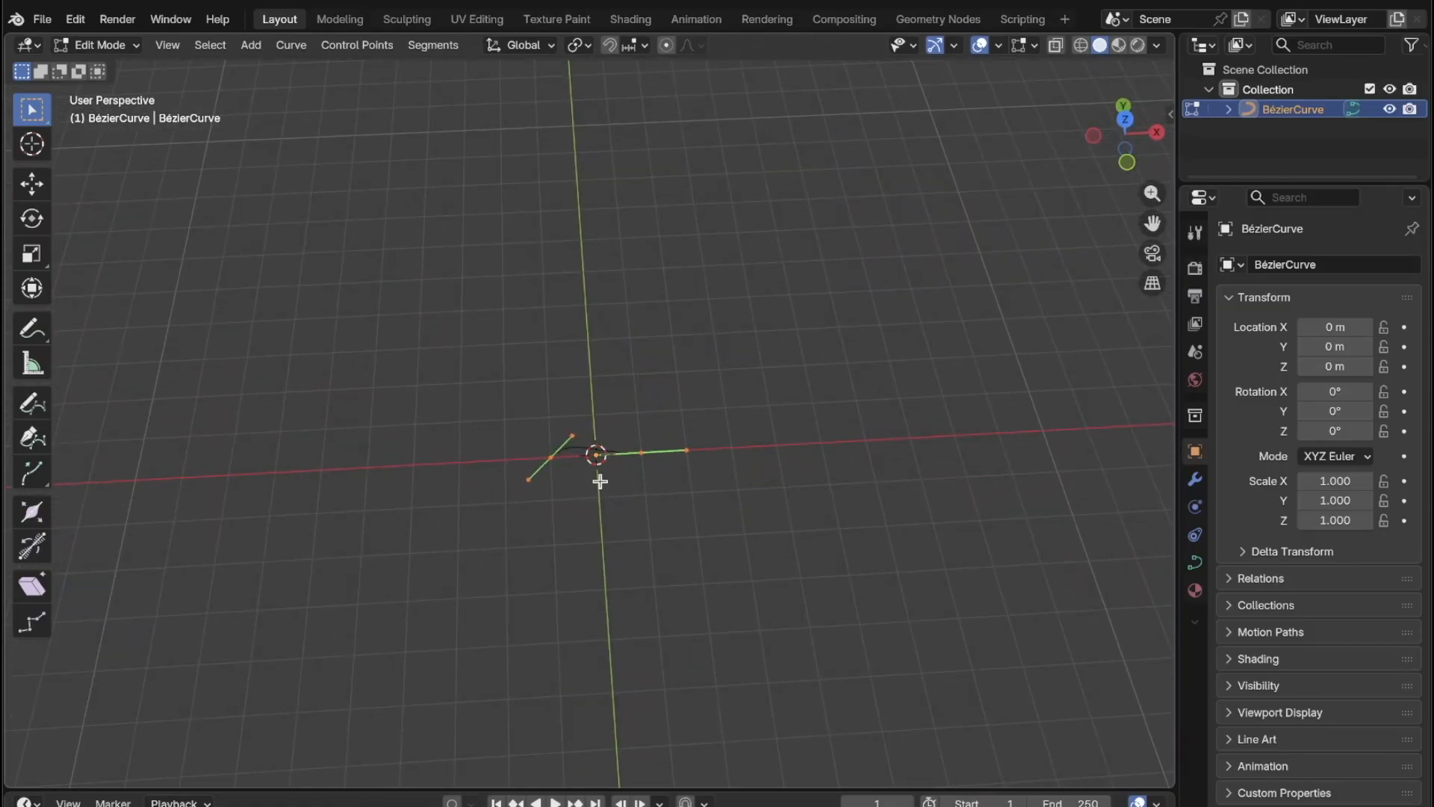
{"action": "scroll", "coordinate": [545, 483], "scroll_direction": "up", "scroll_amount": 3}
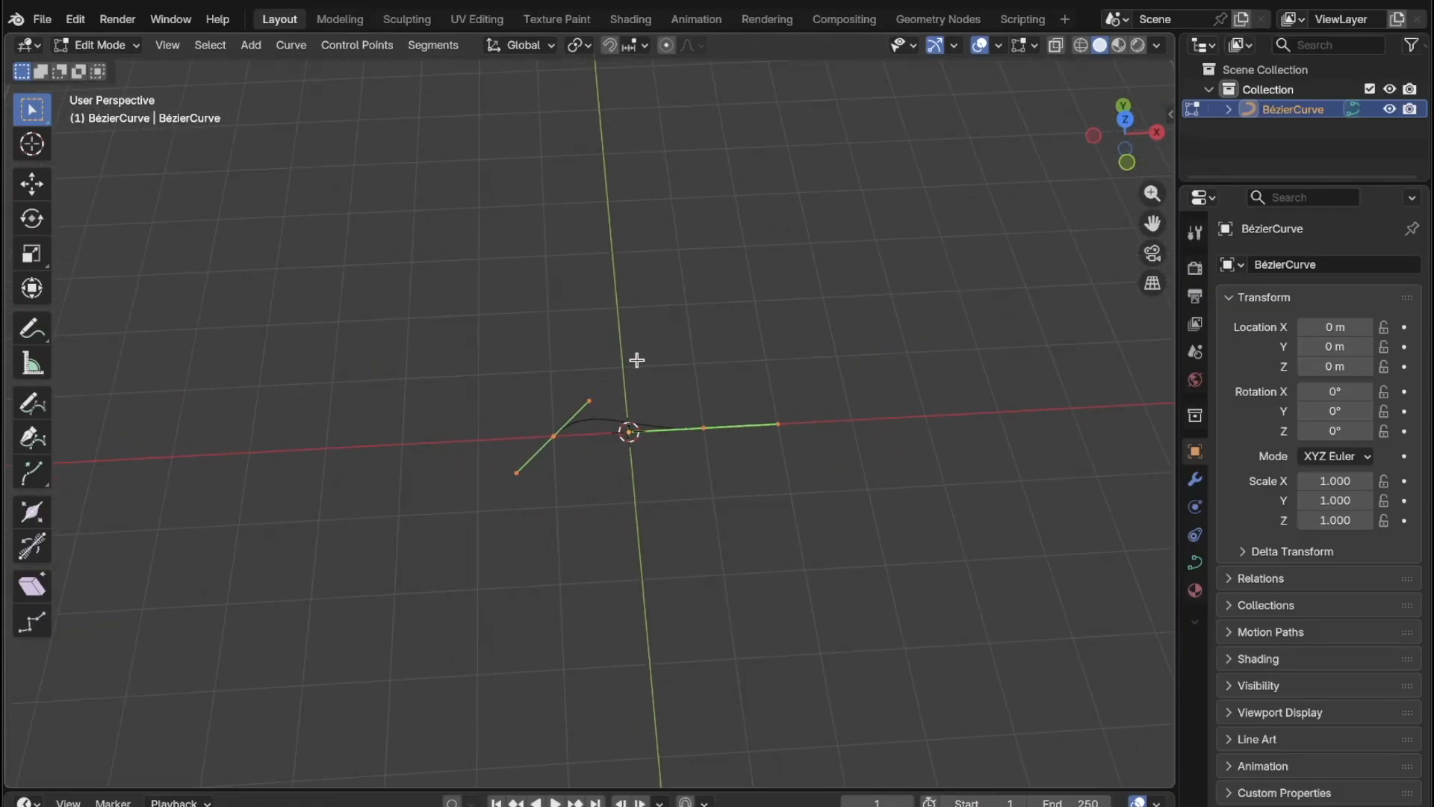
{"action": "key", "text": "x"}
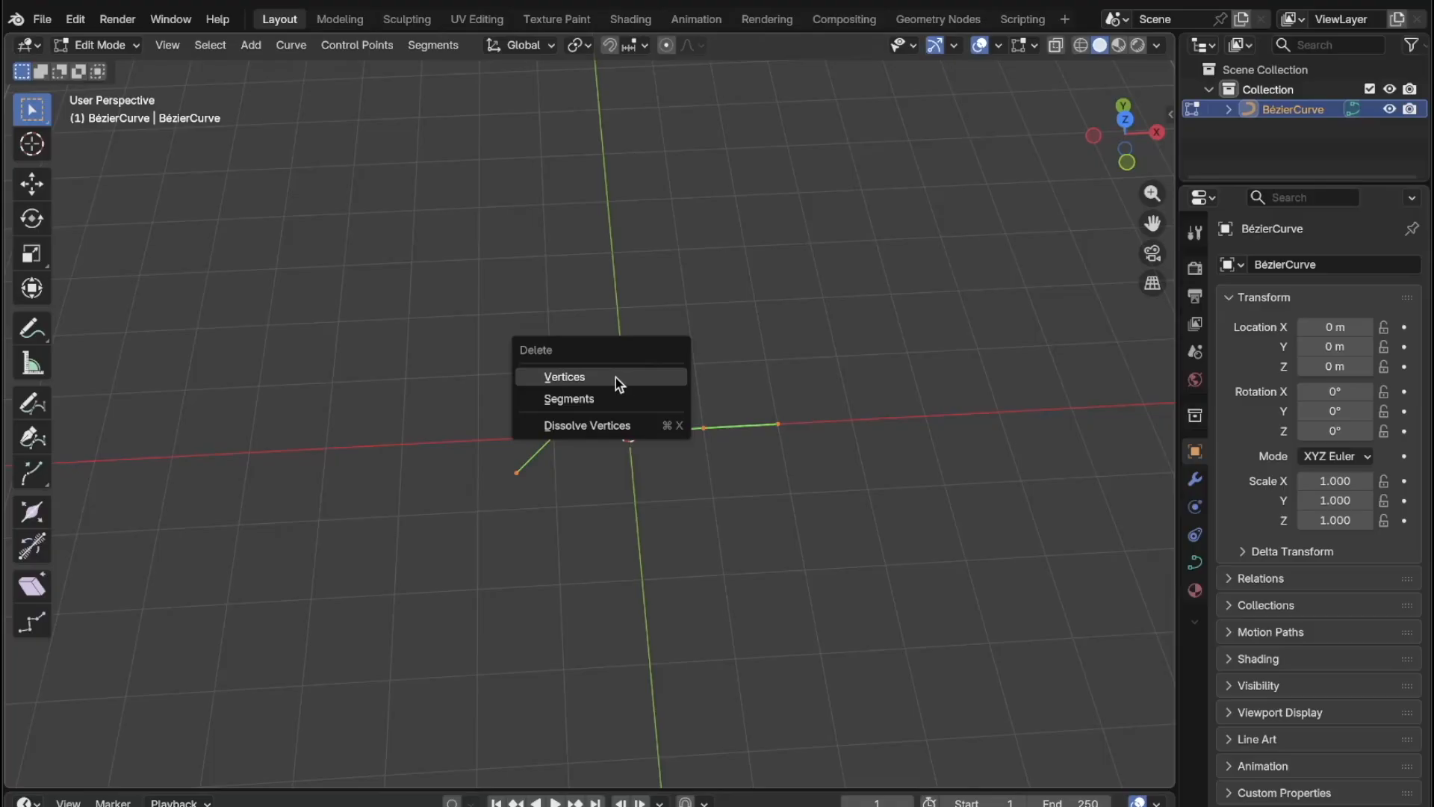
{"action": "left_click", "coordinate": [615, 379]}
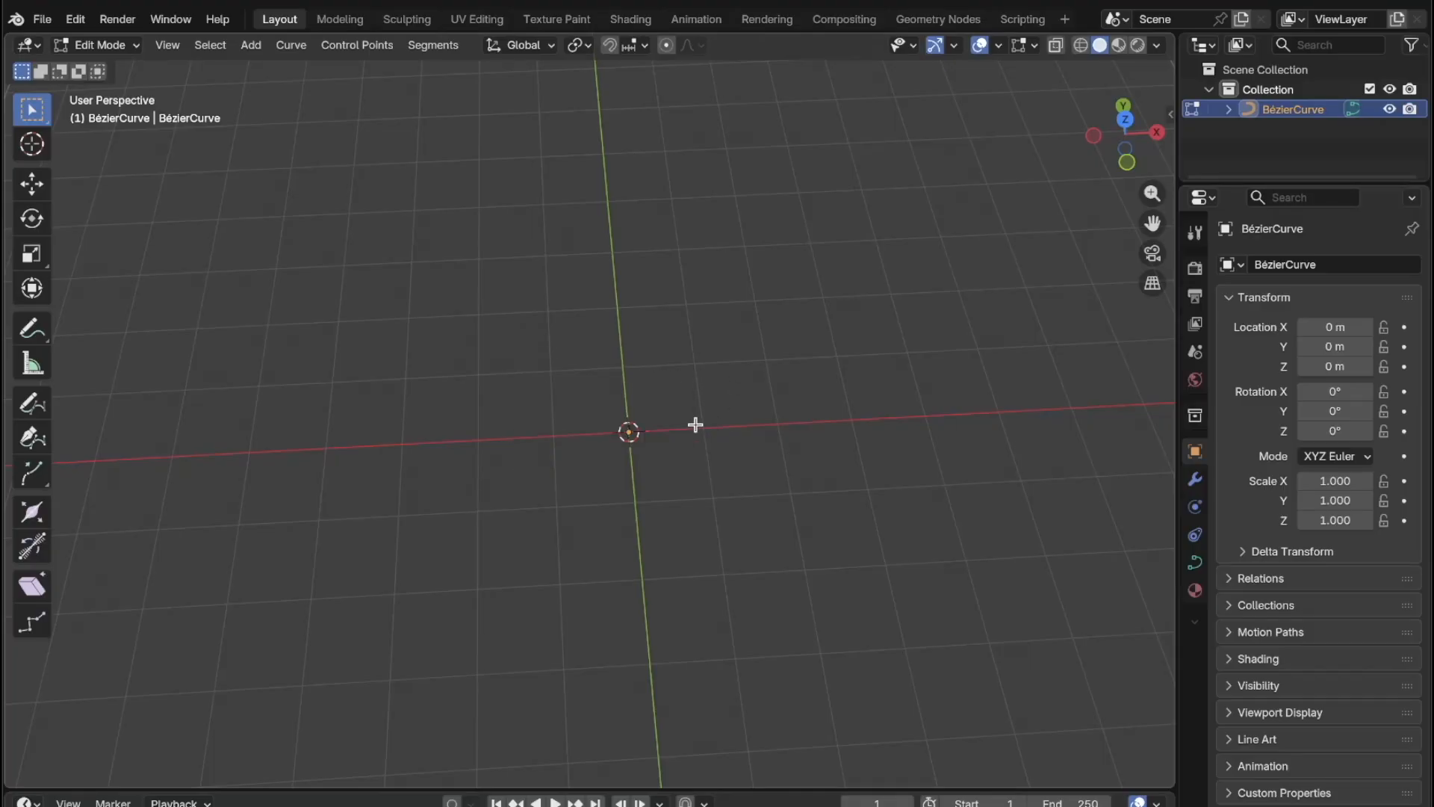
Draw a freehand S-shaped spline on the positive X side of the origin in top view with the Draw tool
{"action": "key", "text": "KP_7"}
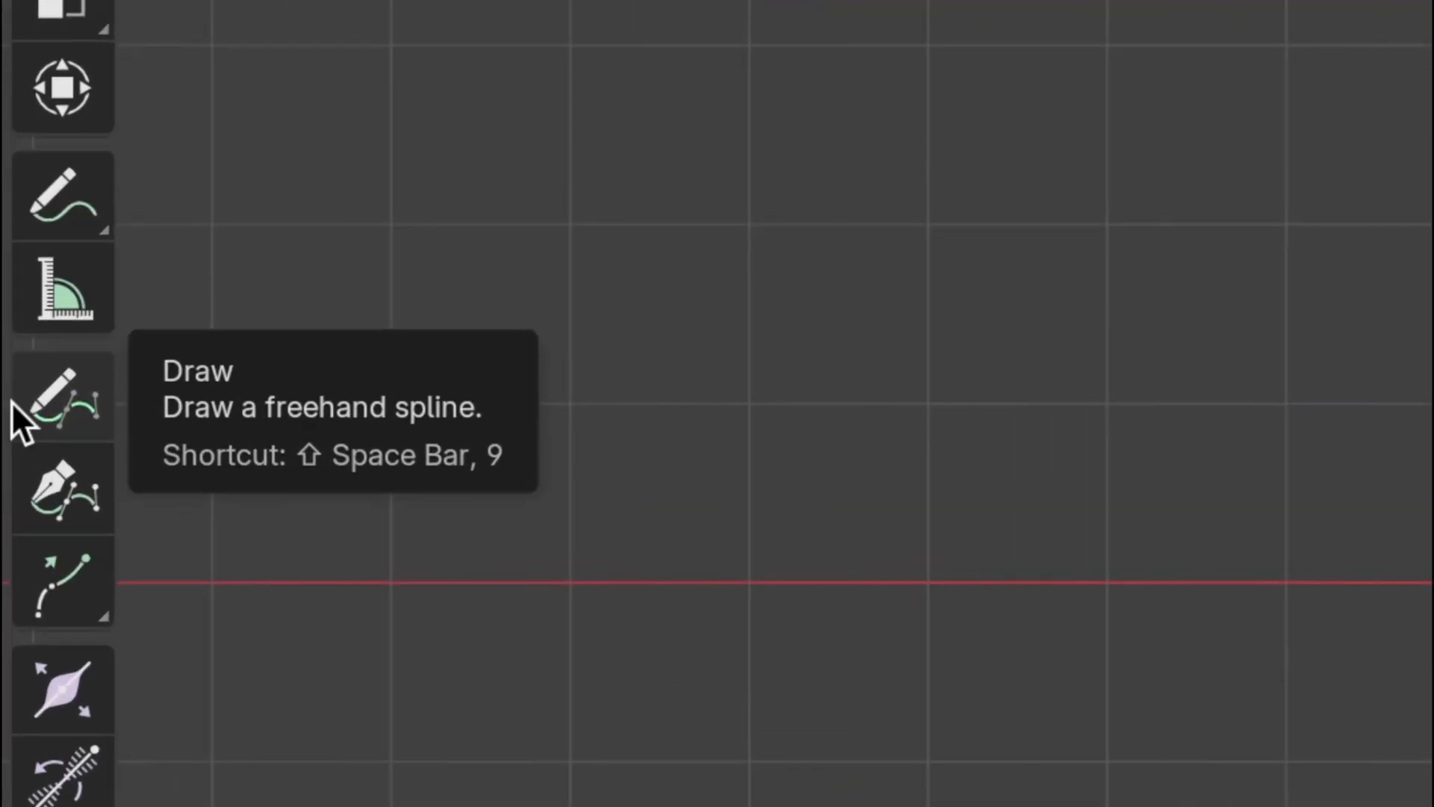
{"action": "left_click", "coordinate": [16, 405]}
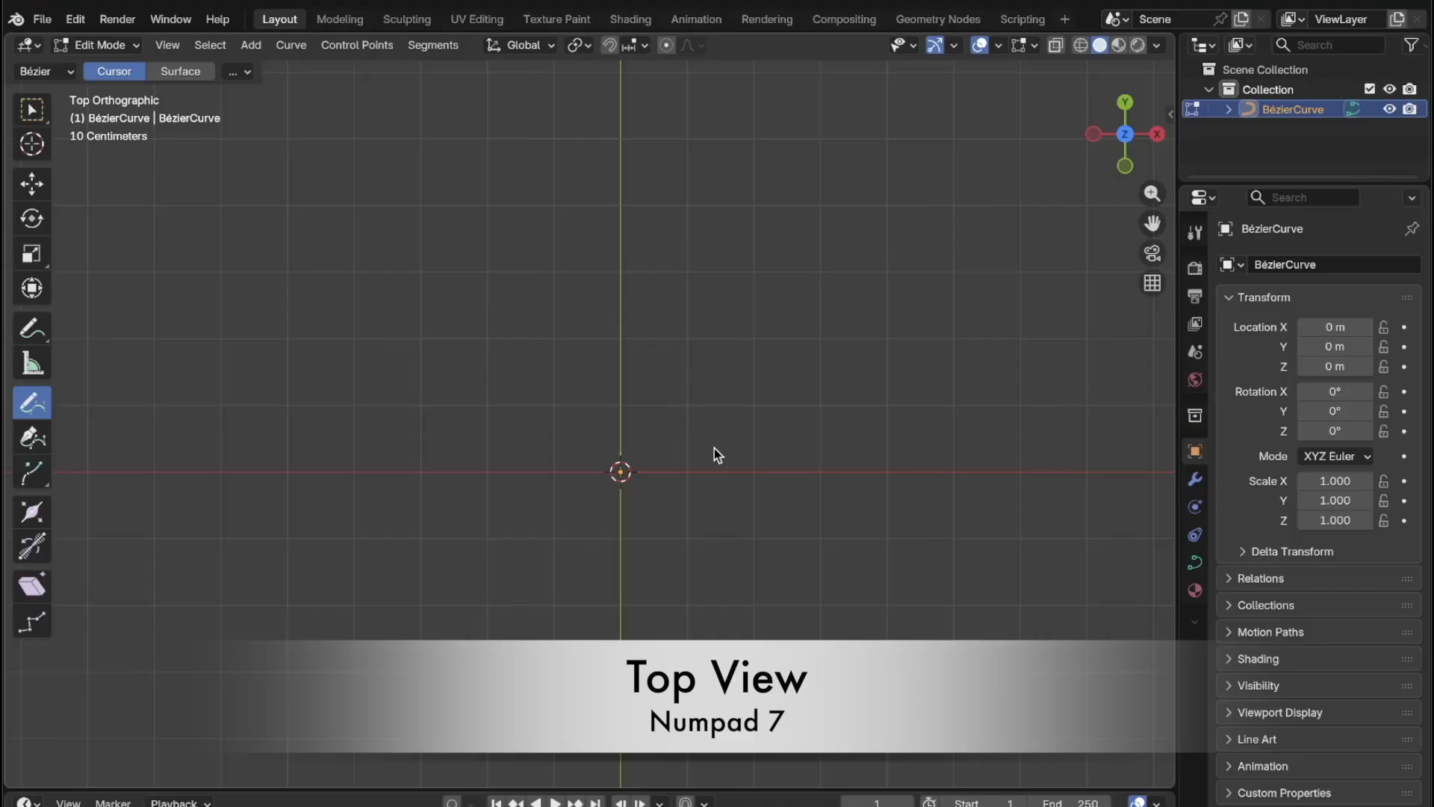
{"action": "left_click_drag", "start_coordinate": [705, 456], "coordinate": [854, 282]}
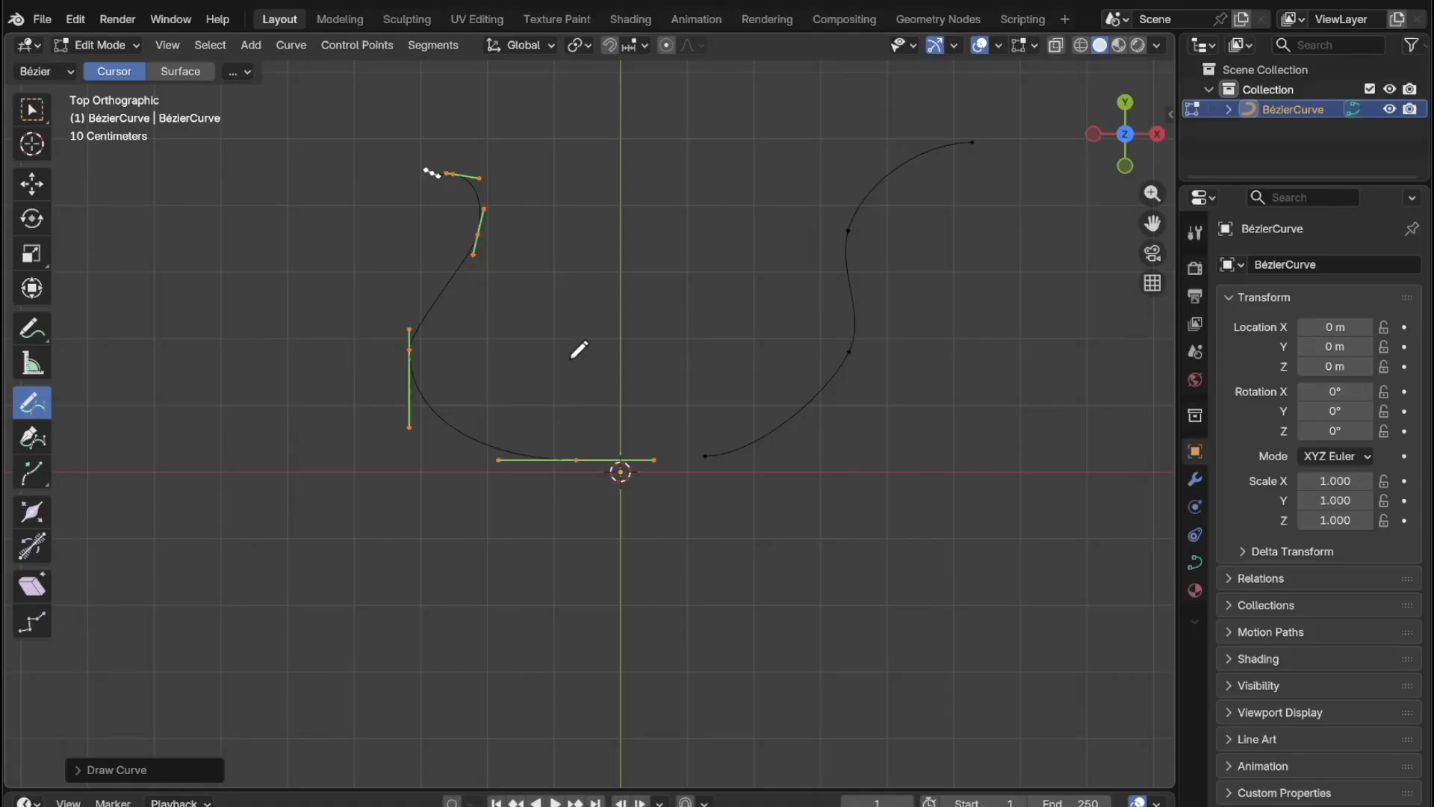
{"action": "key", "text": "ctrl+z"}
{"action": "left_click_drag", "start_coordinate": [442, 290], "coordinate": [384, 69]}
{"action": "key", "text": "ctrl+z"}
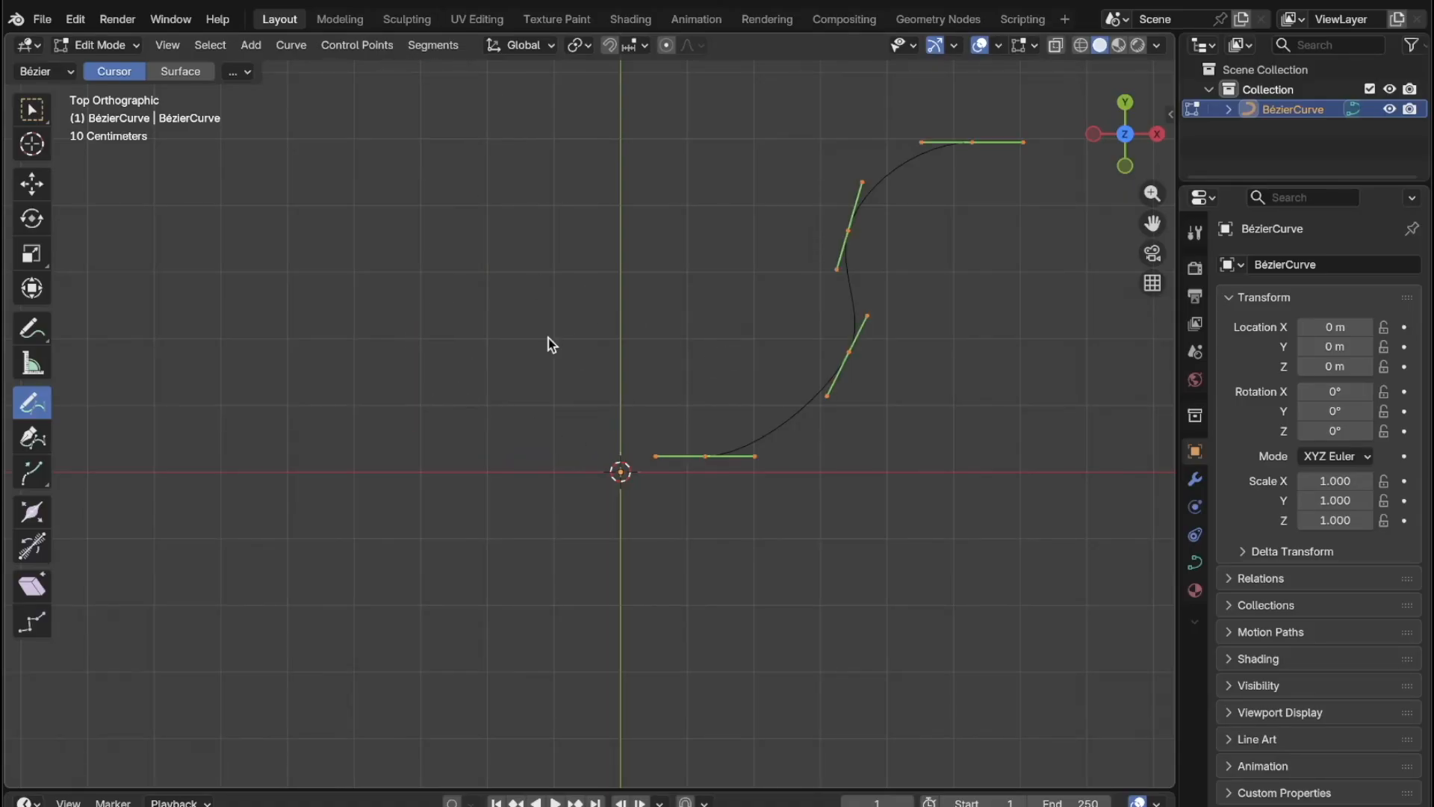
Draw a roughly mirrored freehand S-shaped spline on the negative X side of the origin, and select all control points
{"action": "left_click_drag", "start_coordinate": [576, 449], "coordinate": [216, 125]}
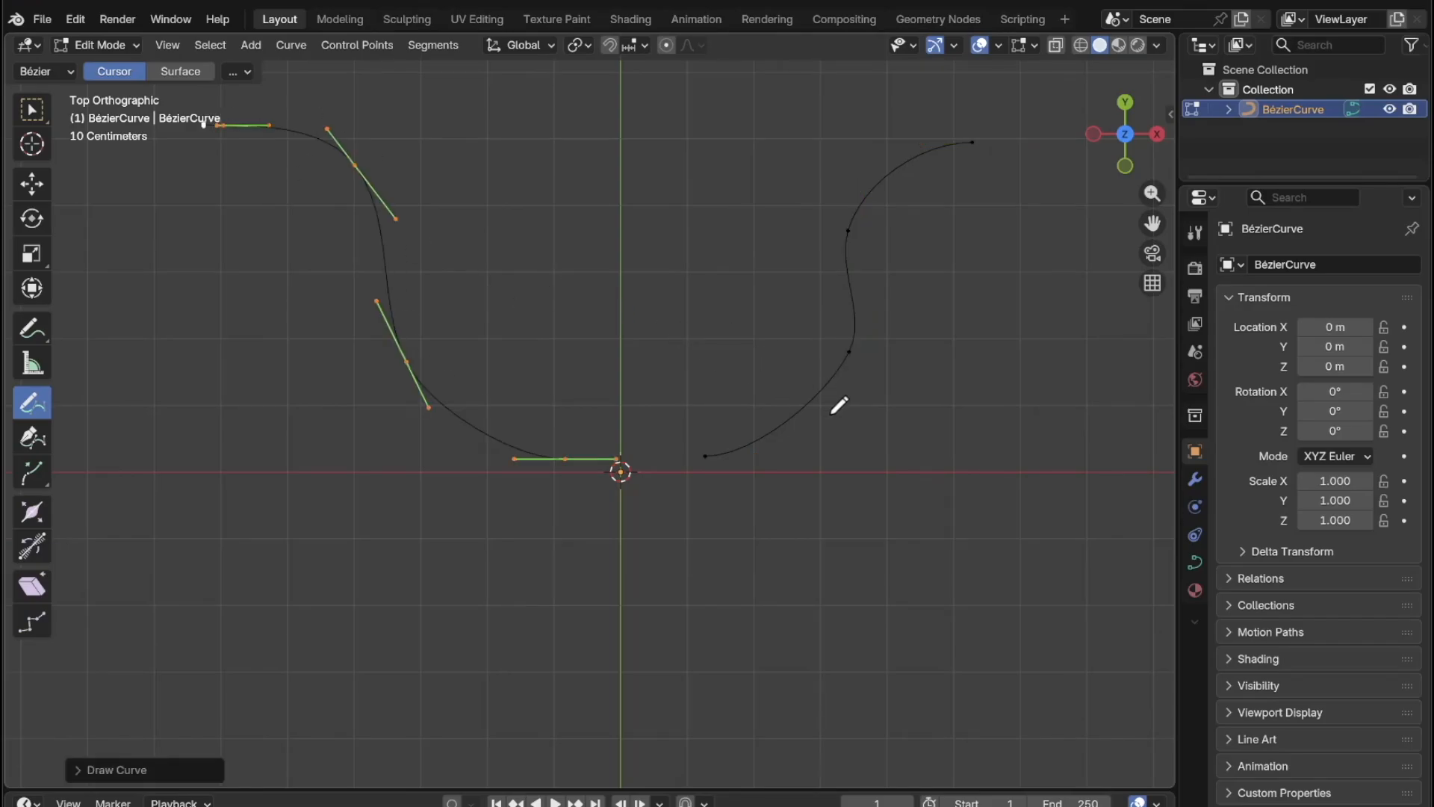
{"action": "middle_click_drag", "start_coordinate": [855, 423], "coordinate": [907, 545]}
{"action": "key", "text": "a"}
Draw two wavy freehand splines in side view, one rising above the Y axis and one descending below it
{"action": "key", "text": "KP_3"}
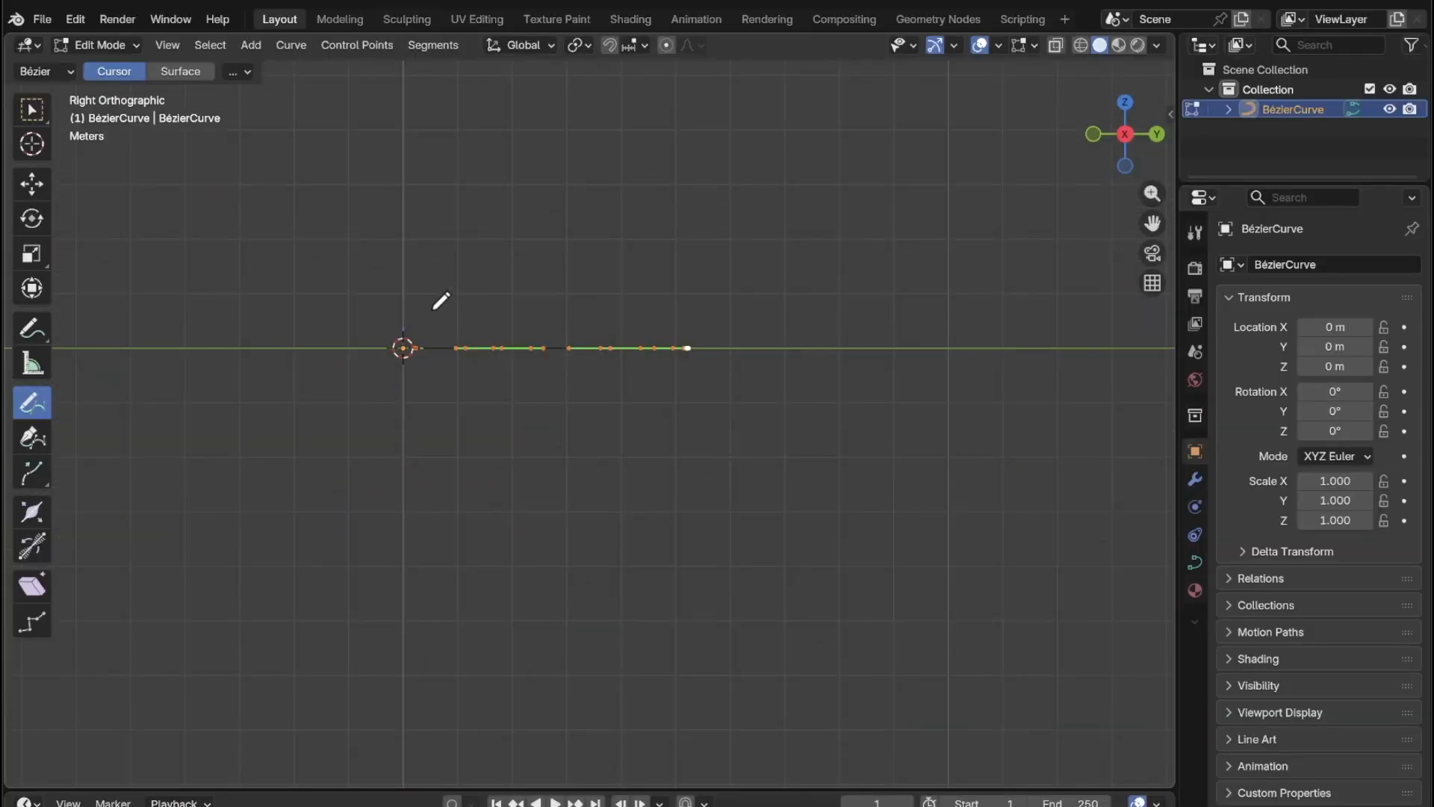
{"action": "left_click_drag", "start_coordinate": [431, 305], "coordinate": [830, 127]}
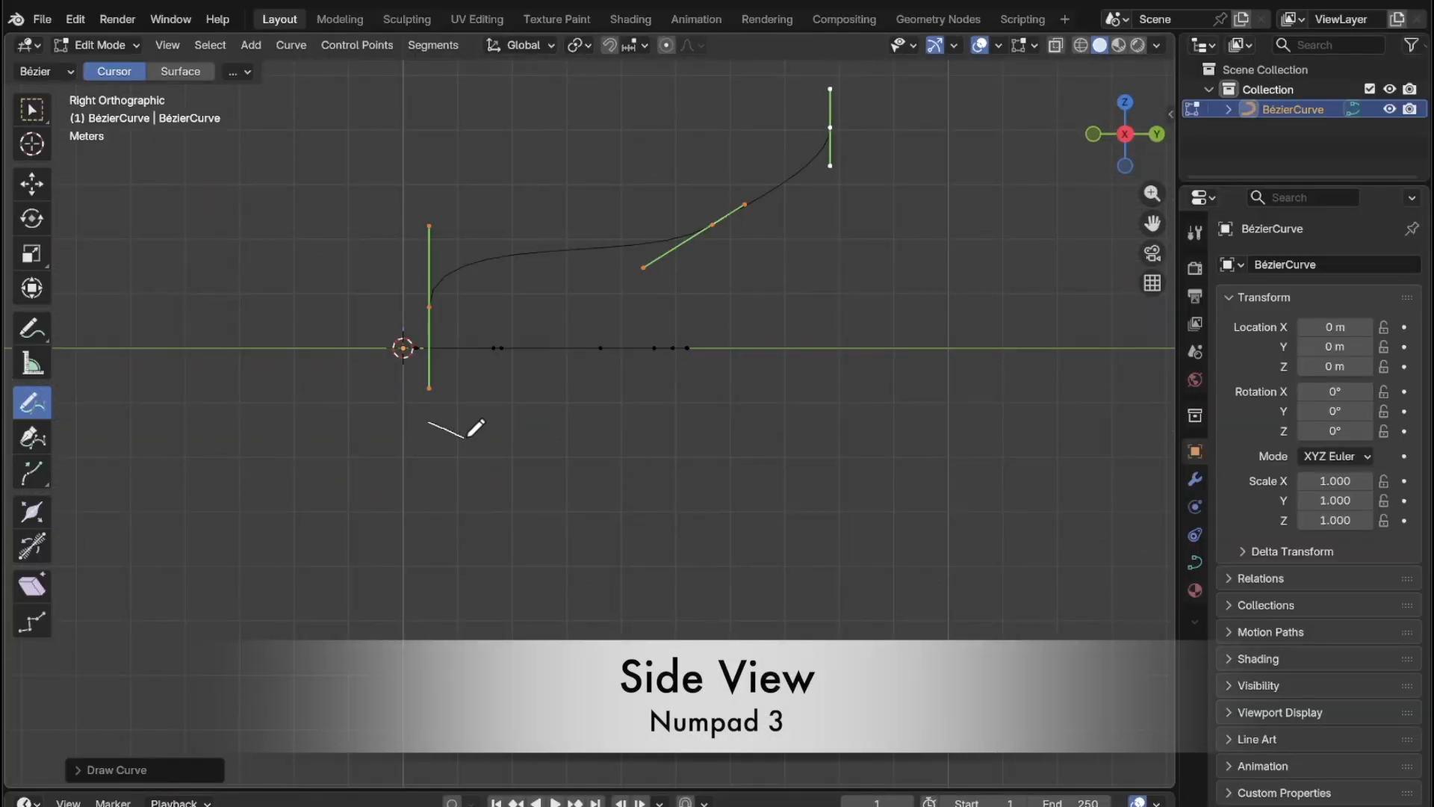
{"action": "key", "text": "ctrl+z"}
{"action": "mouse_move", "coordinate": [422, 409]}
{"action": "left_mouse_down"}
{"action": "mouse_move", "coordinate": [783, 472]}
{"action": "mouse_move", "coordinate": [885, 573]}
{"action": "left_mouse_up"}
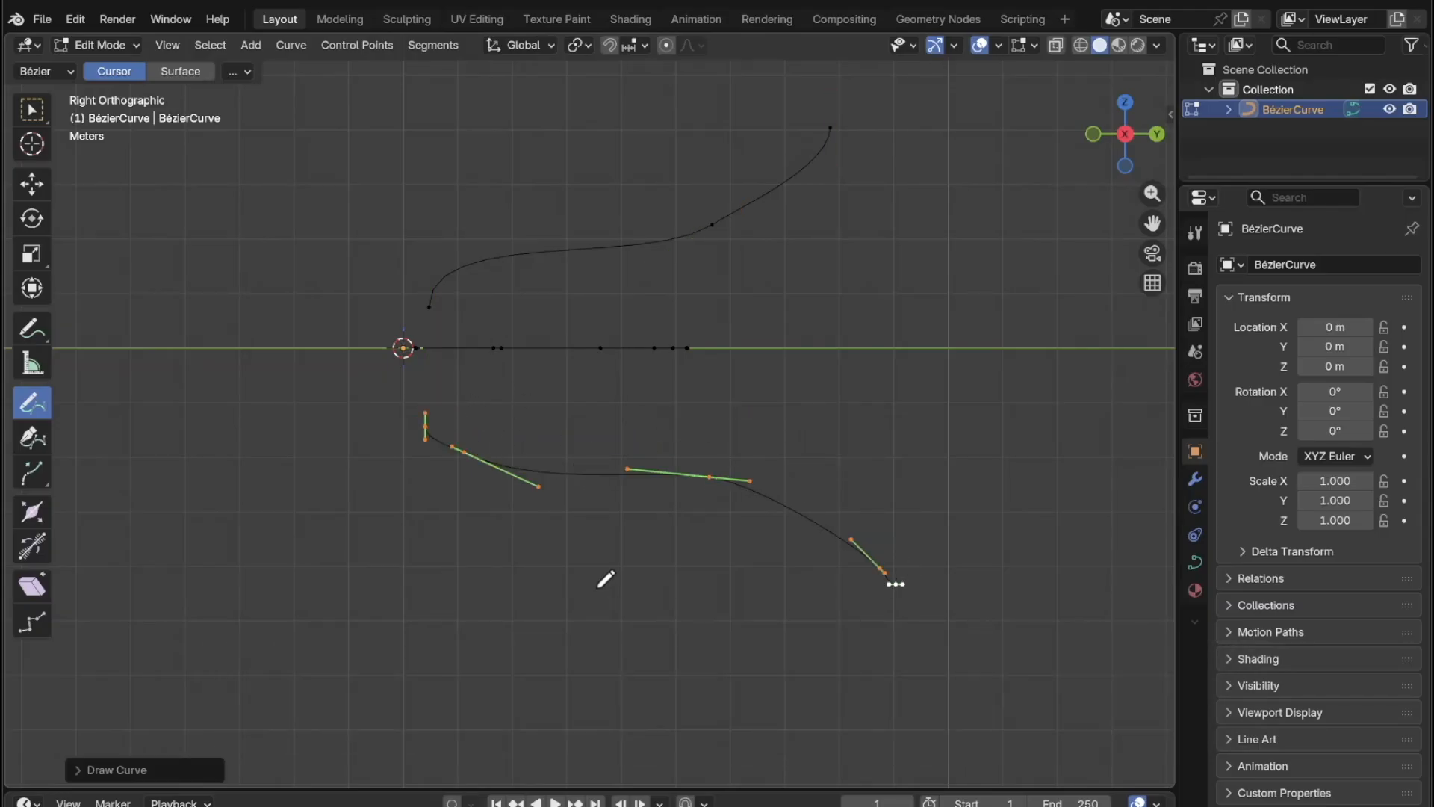
Select all splines and set the curve's geometry extrusion to 0.74 m to form ribbons
{"action": "middle_click_drag", "start_coordinate": [563, 552], "coordinate": [800, 411]}
{"action": "key", "text": "a"}
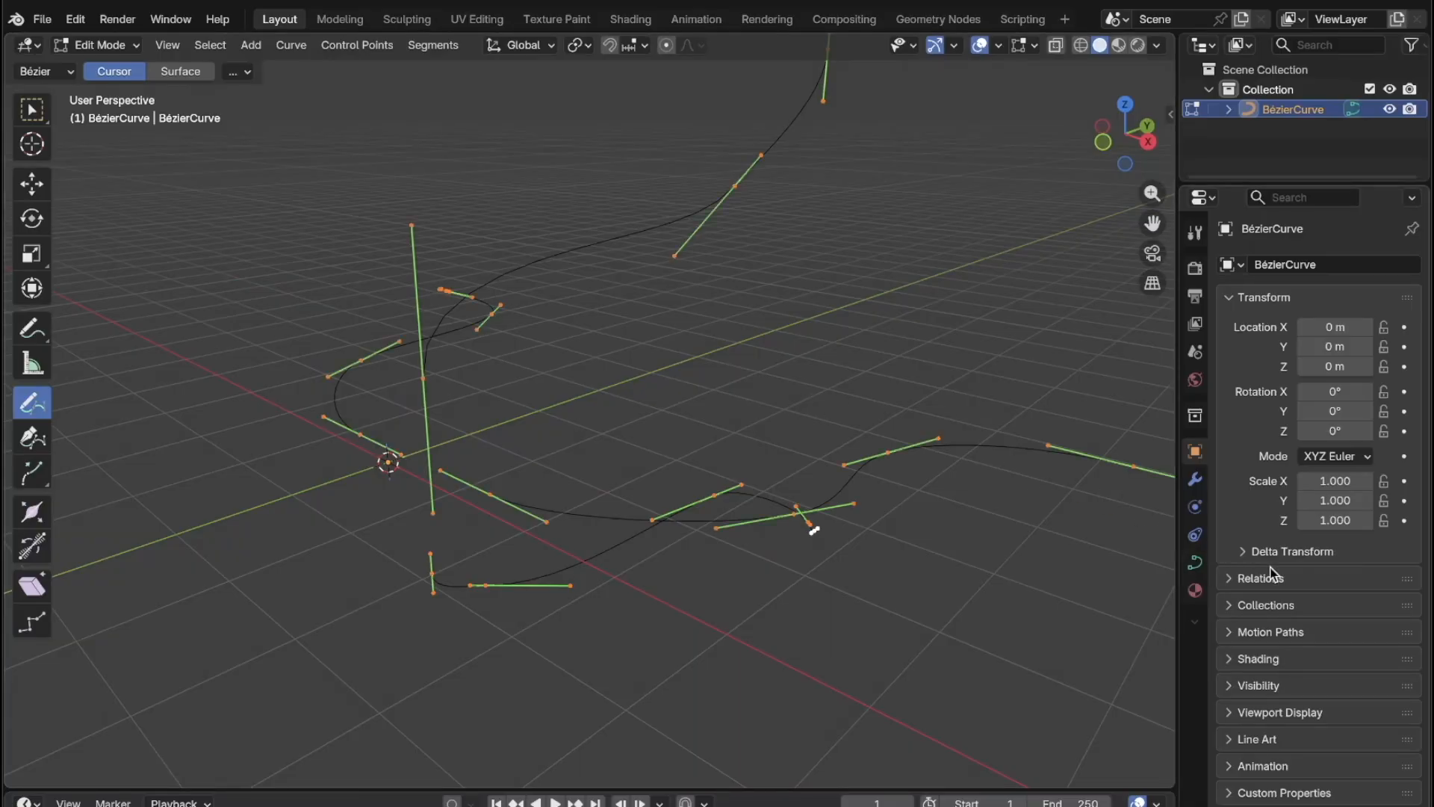
{"action": "left_click", "coordinate": [1196, 564]}
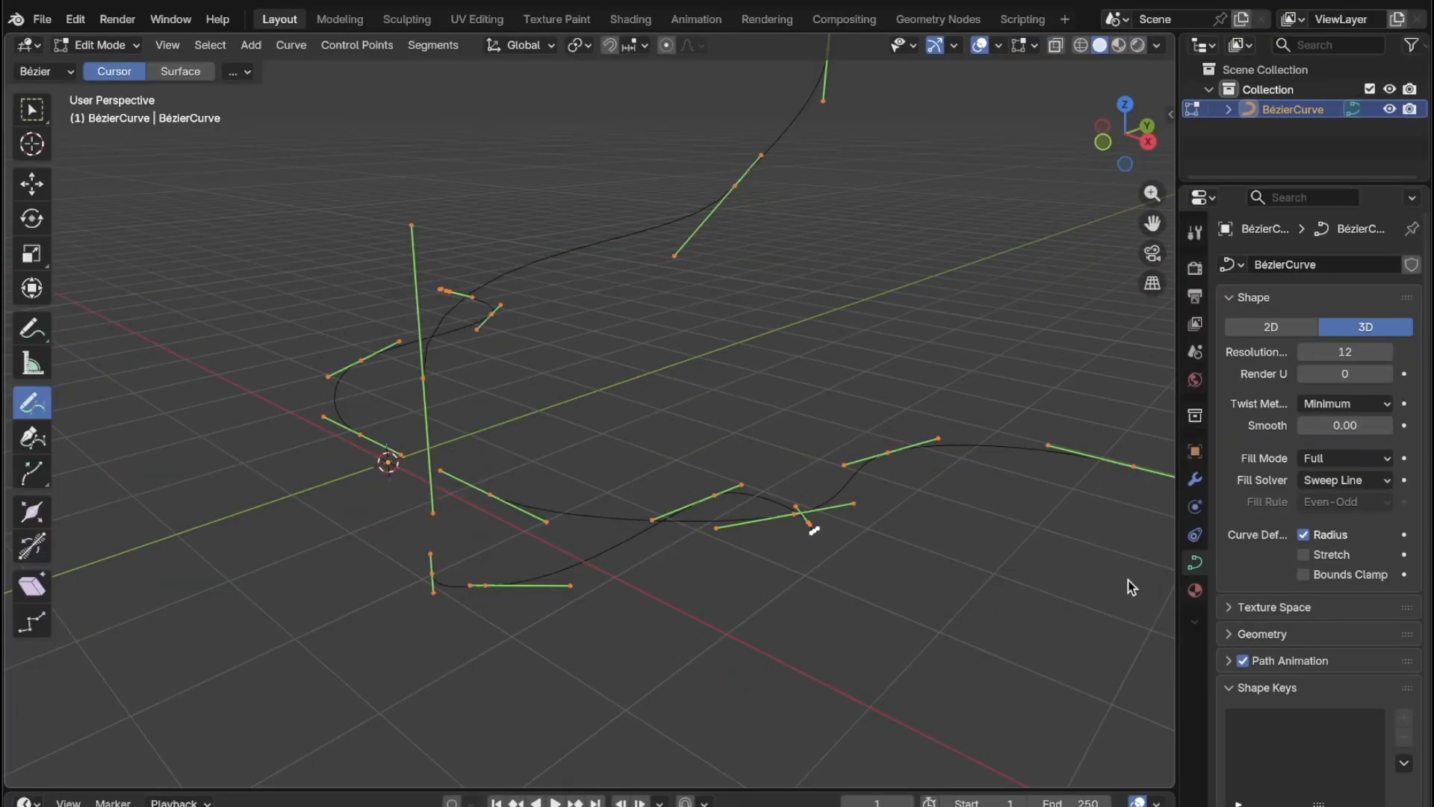
{"action": "left_click", "coordinate": [1237, 635]}
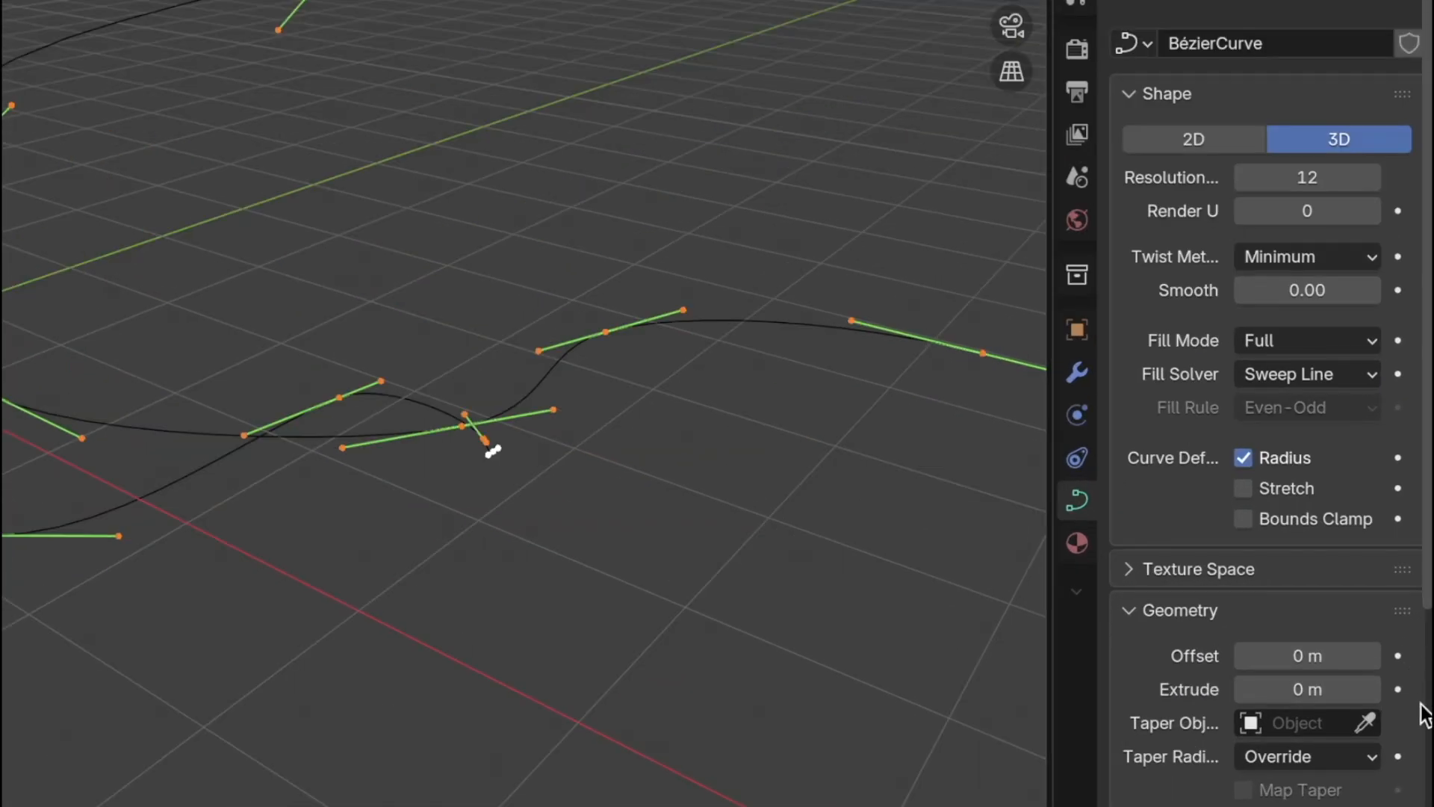
{"action": "mouse_move", "coordinate": [1309, 690]}
{"action": "left_mouse_down"}
{"action": "mouse_move", "coordinate": [1352, 689]}
{"action": "mouse_move", "coordinate": [1289, 684]}
{"action": "left_mouse_up"}
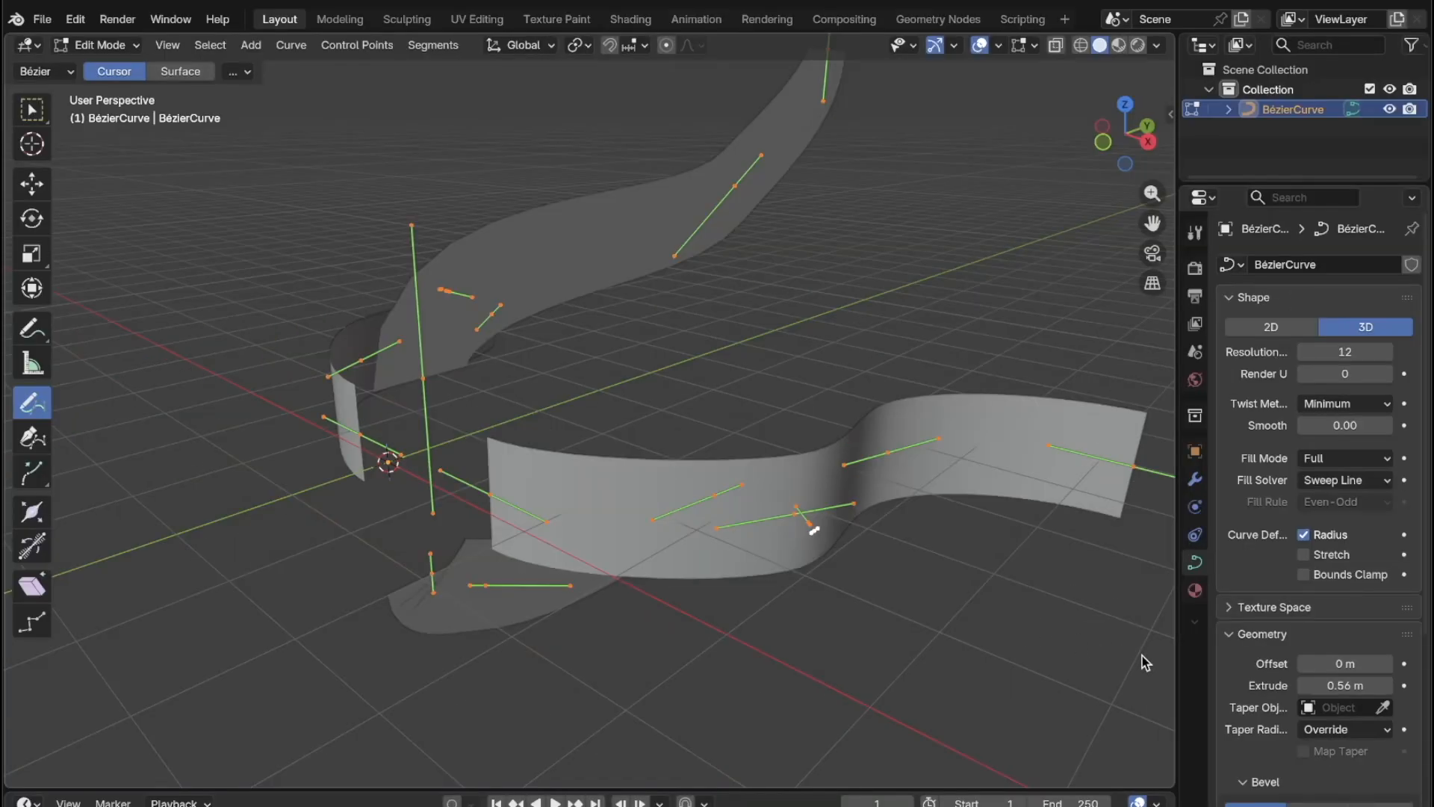
{"action": "left_click_drag", "start_coordinate": [1323, 679], "coordinate": [1338, 680]}
Tilt the ribbons' control points, and widen the positive X ribbon toward its outer end with Shrink/Fatten
{"action": "middle_click_drag", "start_coordinate": [995, 623], "coordinate": [750, 437]}
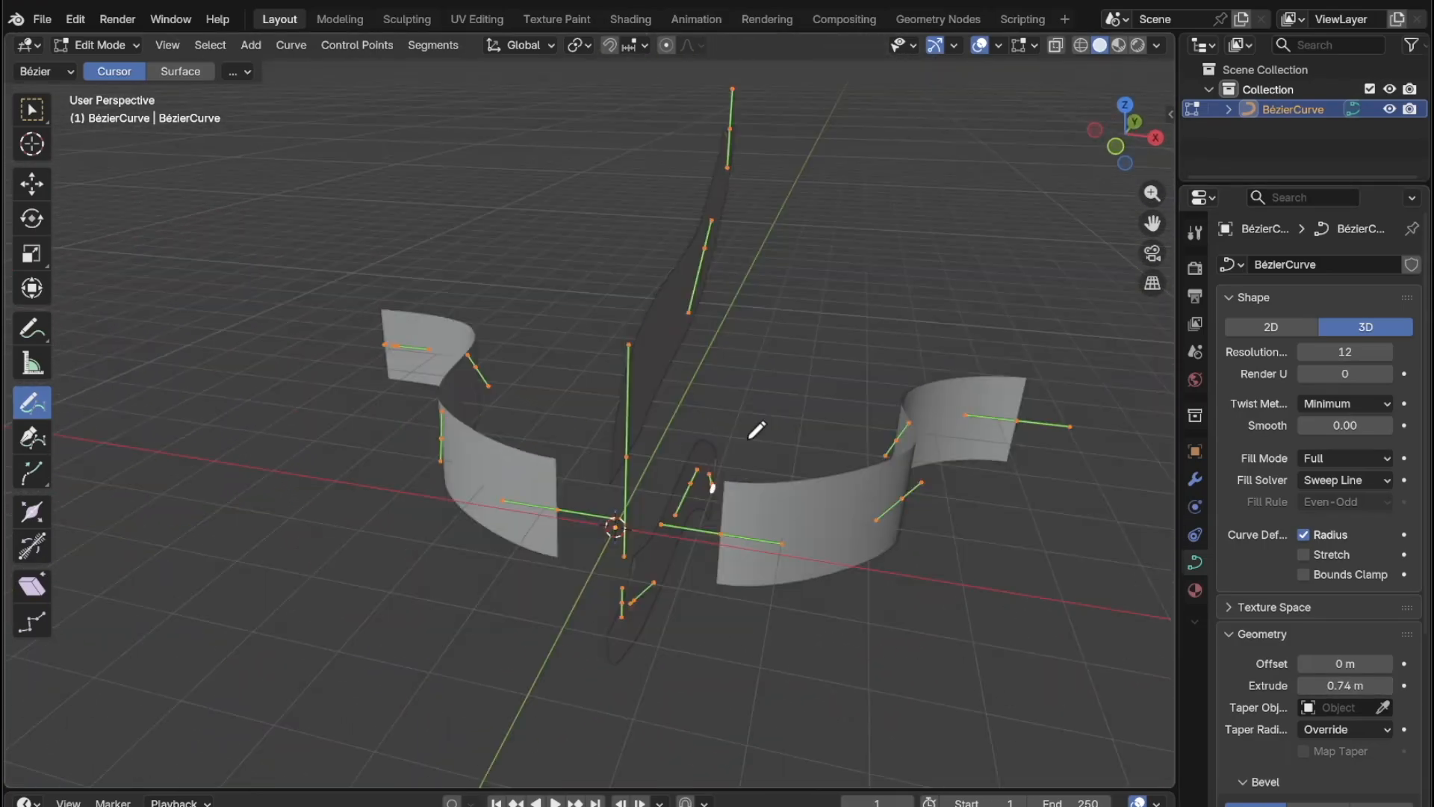
{"action": "key", "text": "ctrl+t"}
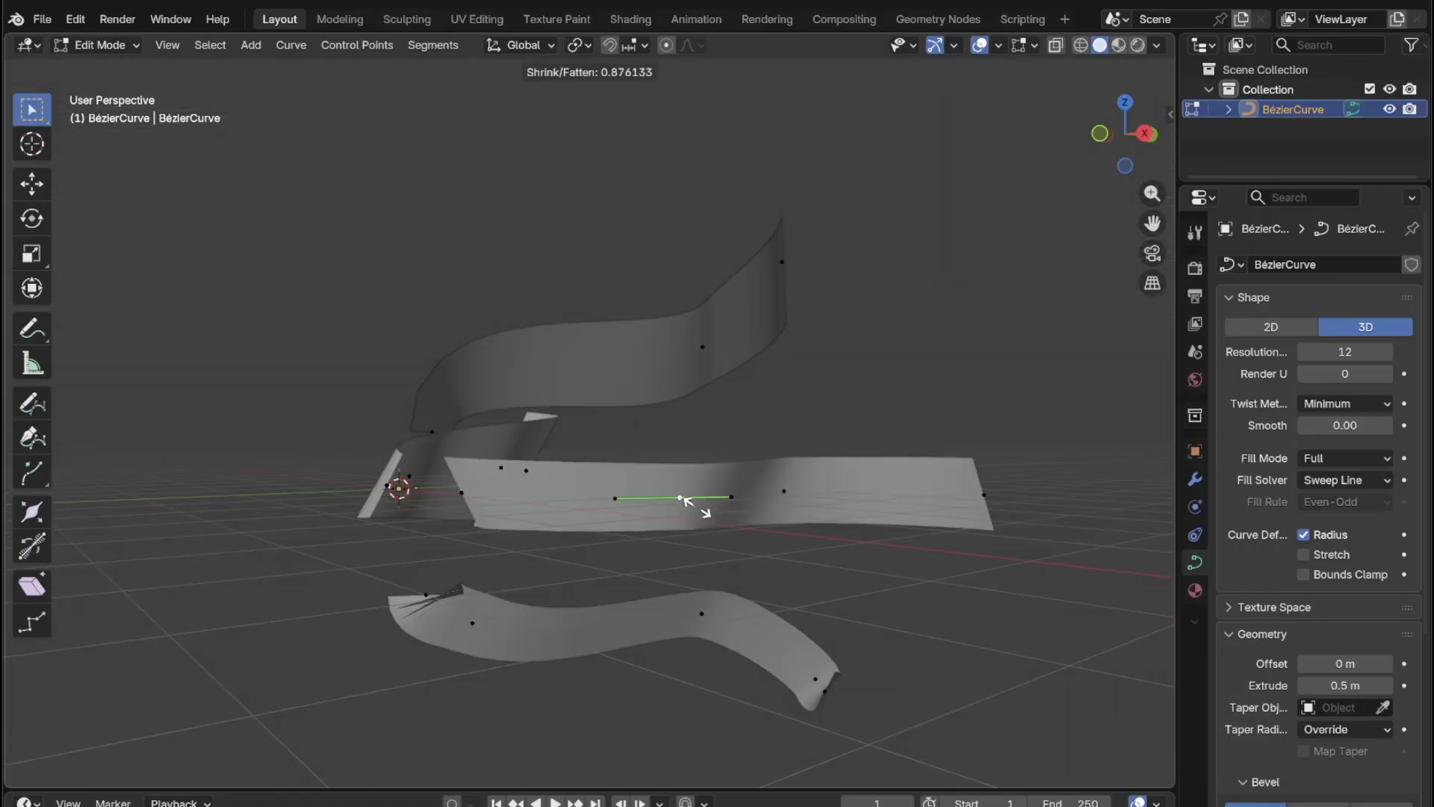
{"action": "left_click", "coordinate": [692, 537]}
{"action": "key", "text": "alt+s"}
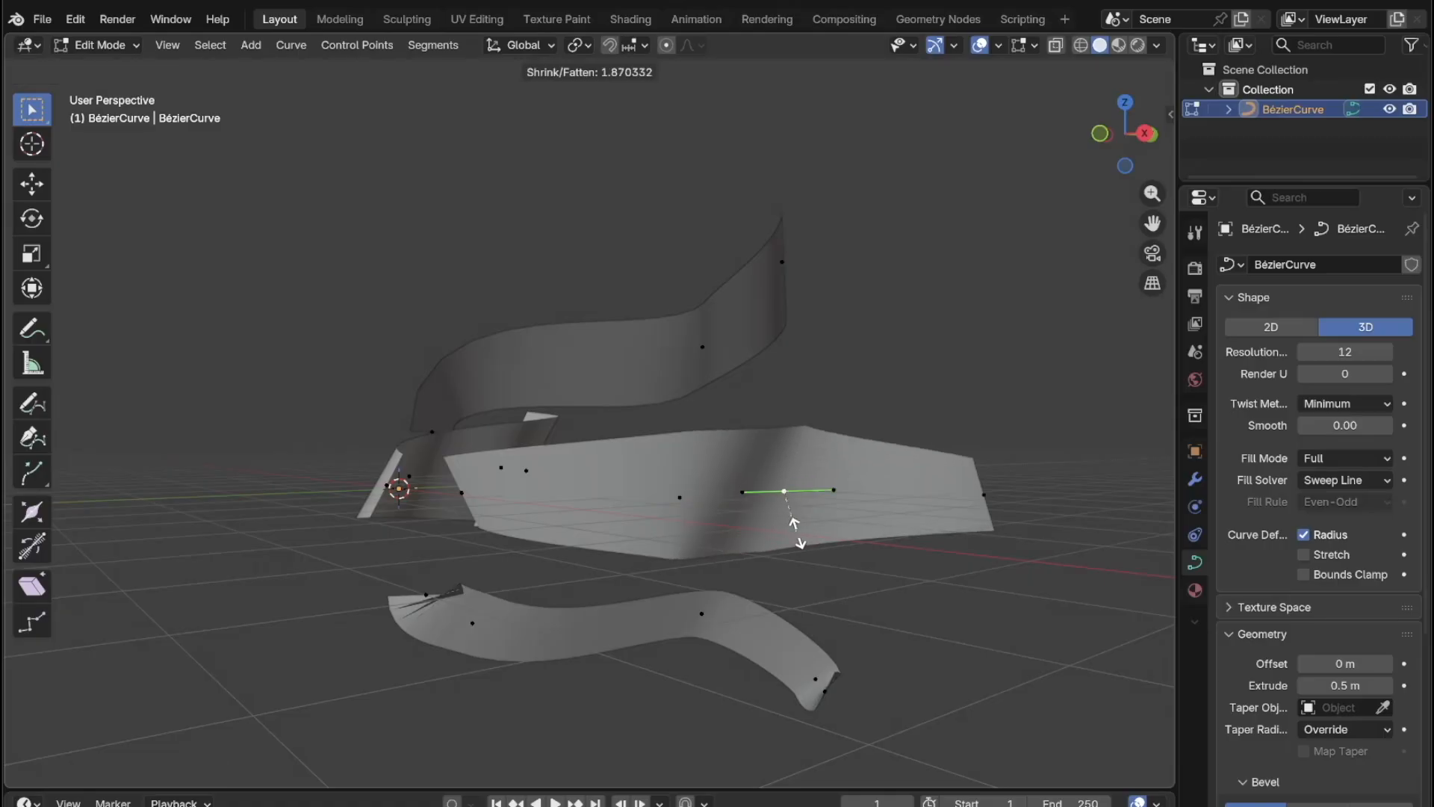
{"action": "left_click", "coordinate": [798, 539]}
{"action": "key", "text": "alt+s"}
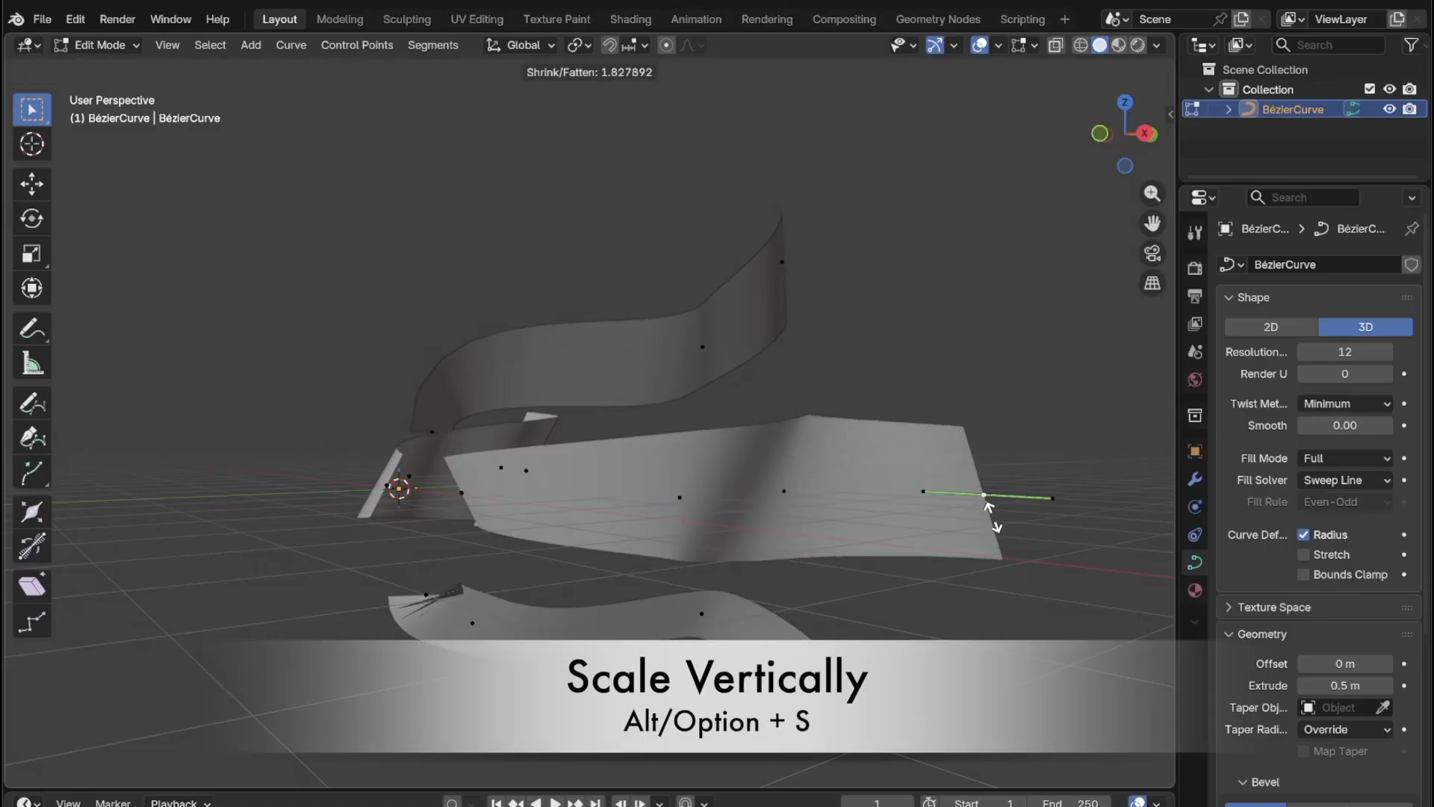
{"action": "left_click", "coordinate": [916, 592]}
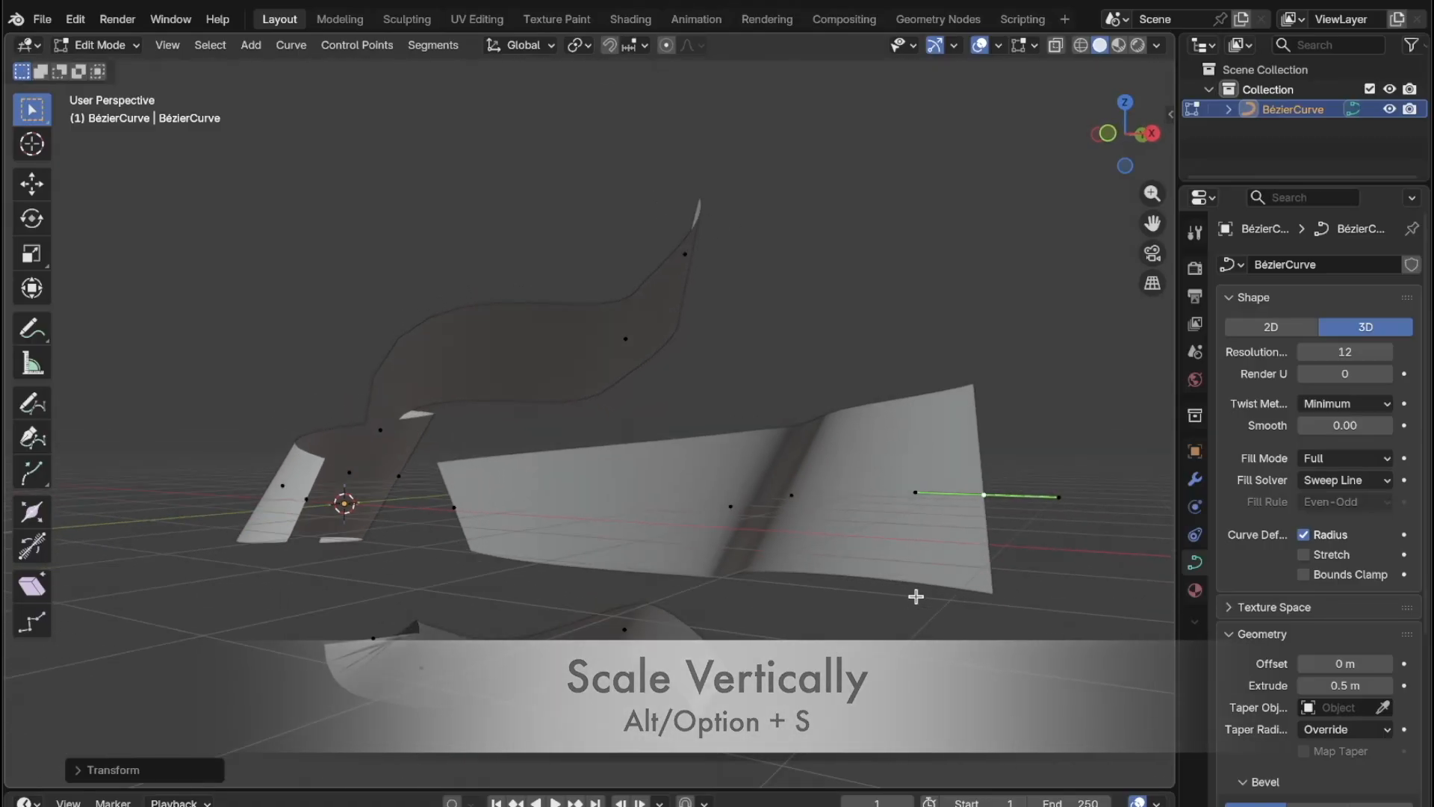
Widen the outer end of the lower ribbon with Shrink/Fatten
{"action": "middle_click_drag", "start_coordinate": [877, 640], "coordinate": [853, 618]}
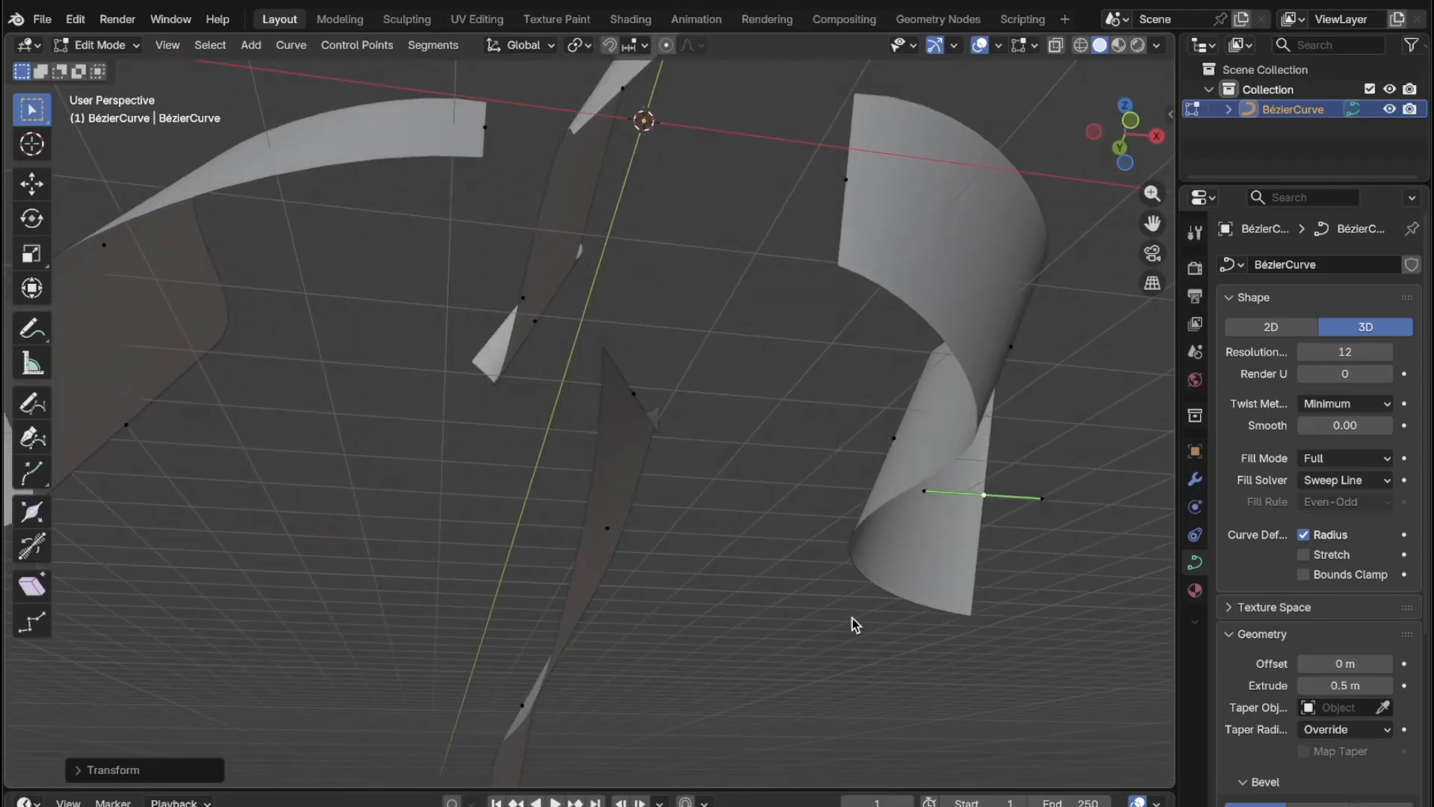
{"action": "scroll", "coordinate": [854, 617], "scroll_direction": "down", "scroll_amount": 3}
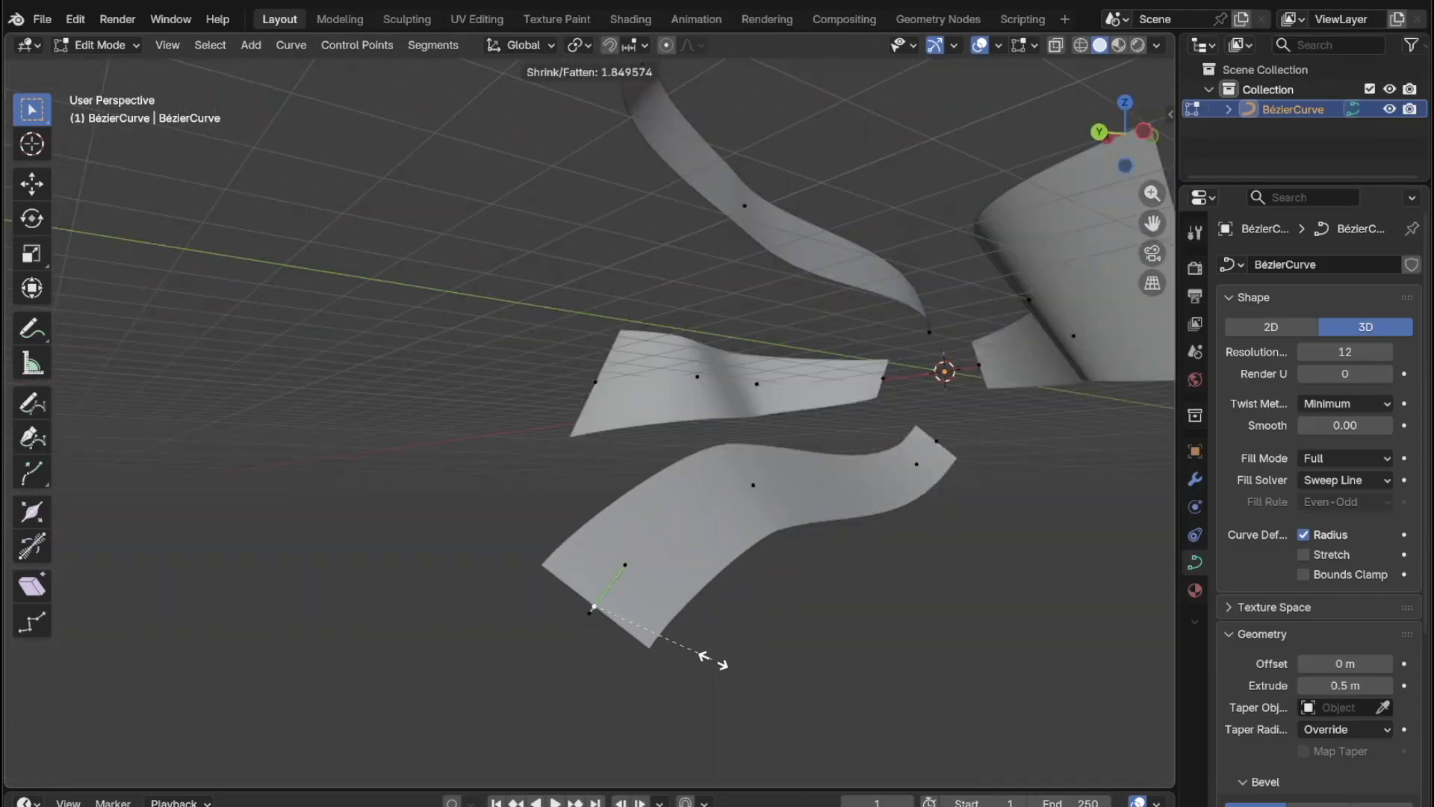
{"action": "left_click", "coordinate": [736, 676]}
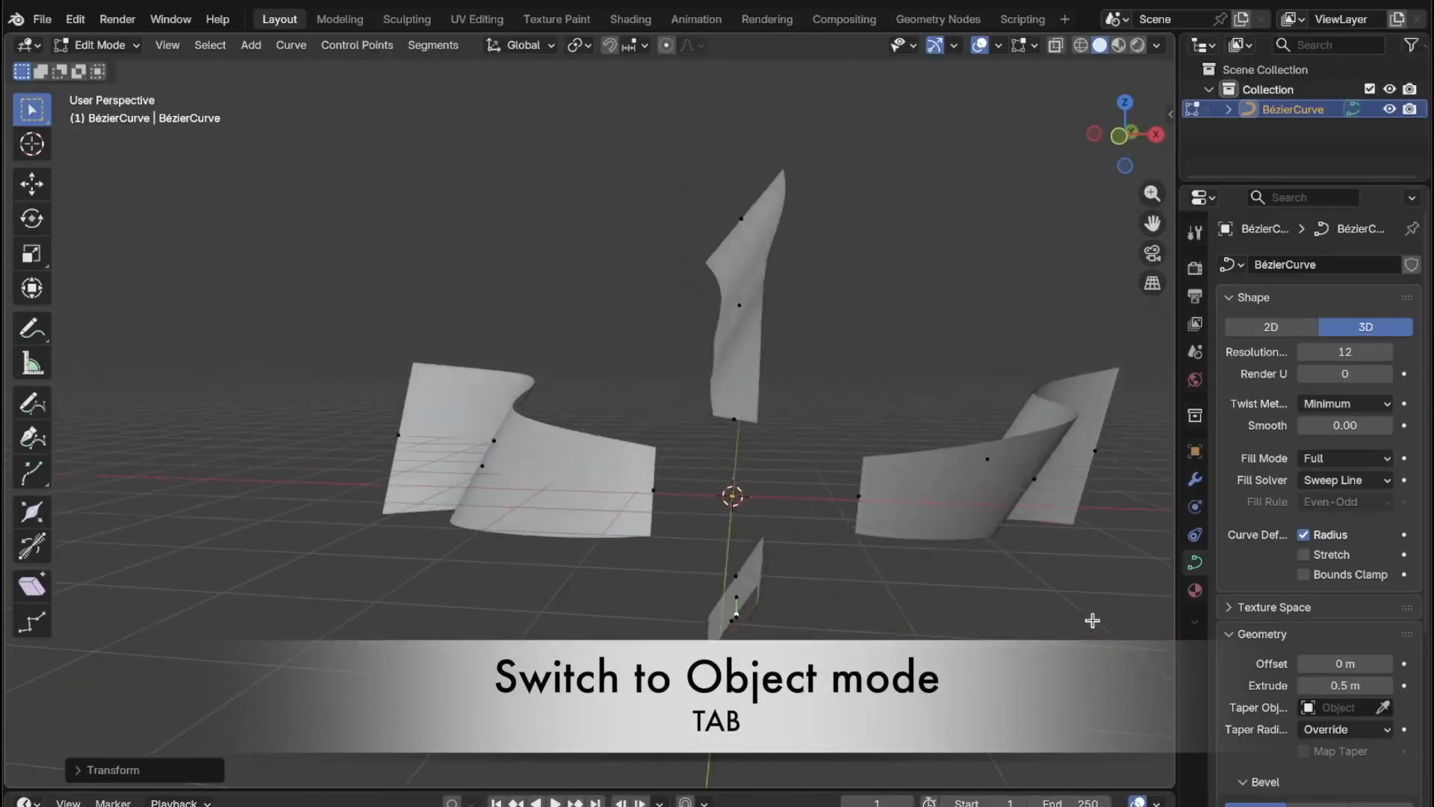
Convert the ribbon curve object to a mesh in Object Mode, and select all of its geometry in Edit Mode
{"action": "key", "text": "Tab"}
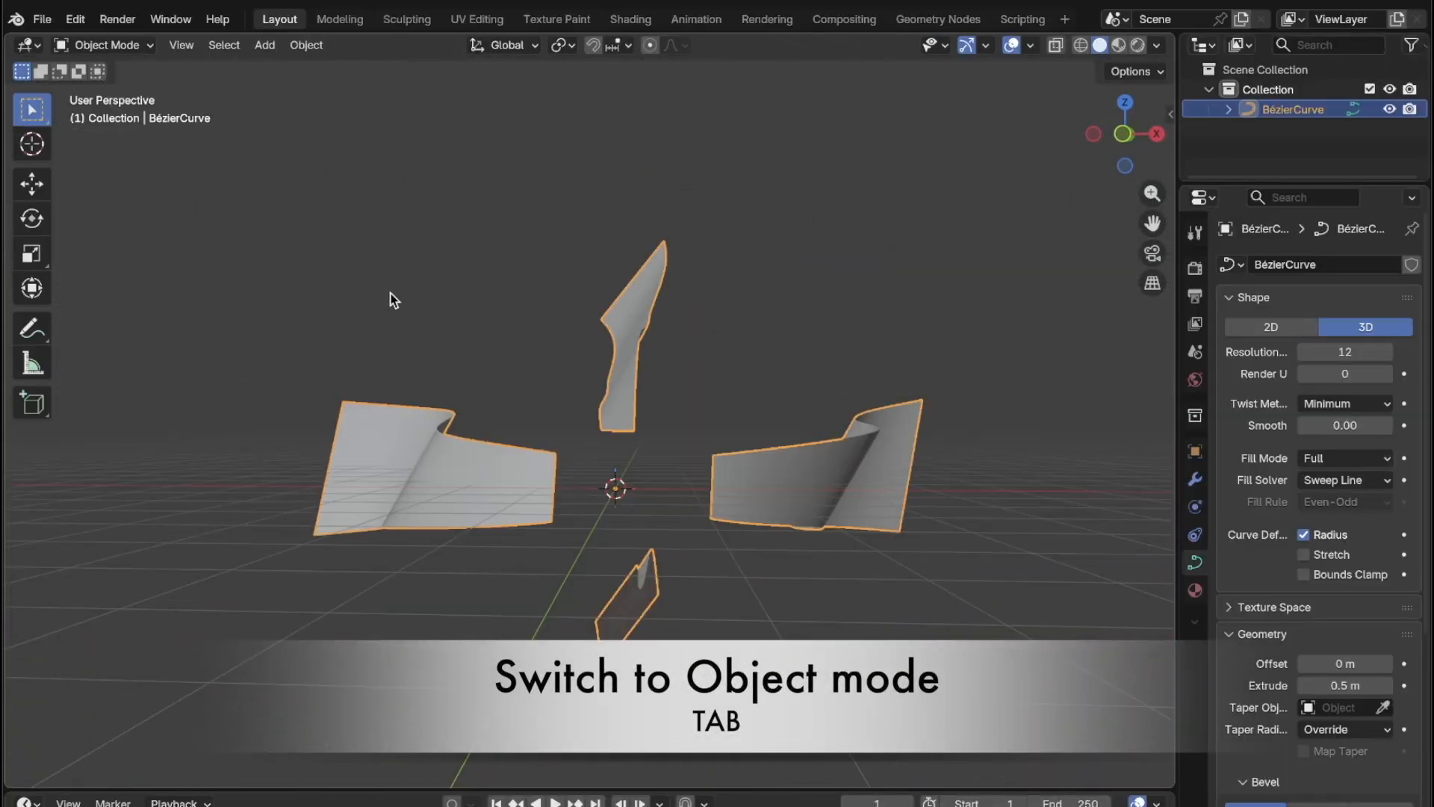
{"action": "left_click", "coordinate": [296, 293]}
{"action": "left_click", "coordinate": [356, 449]}
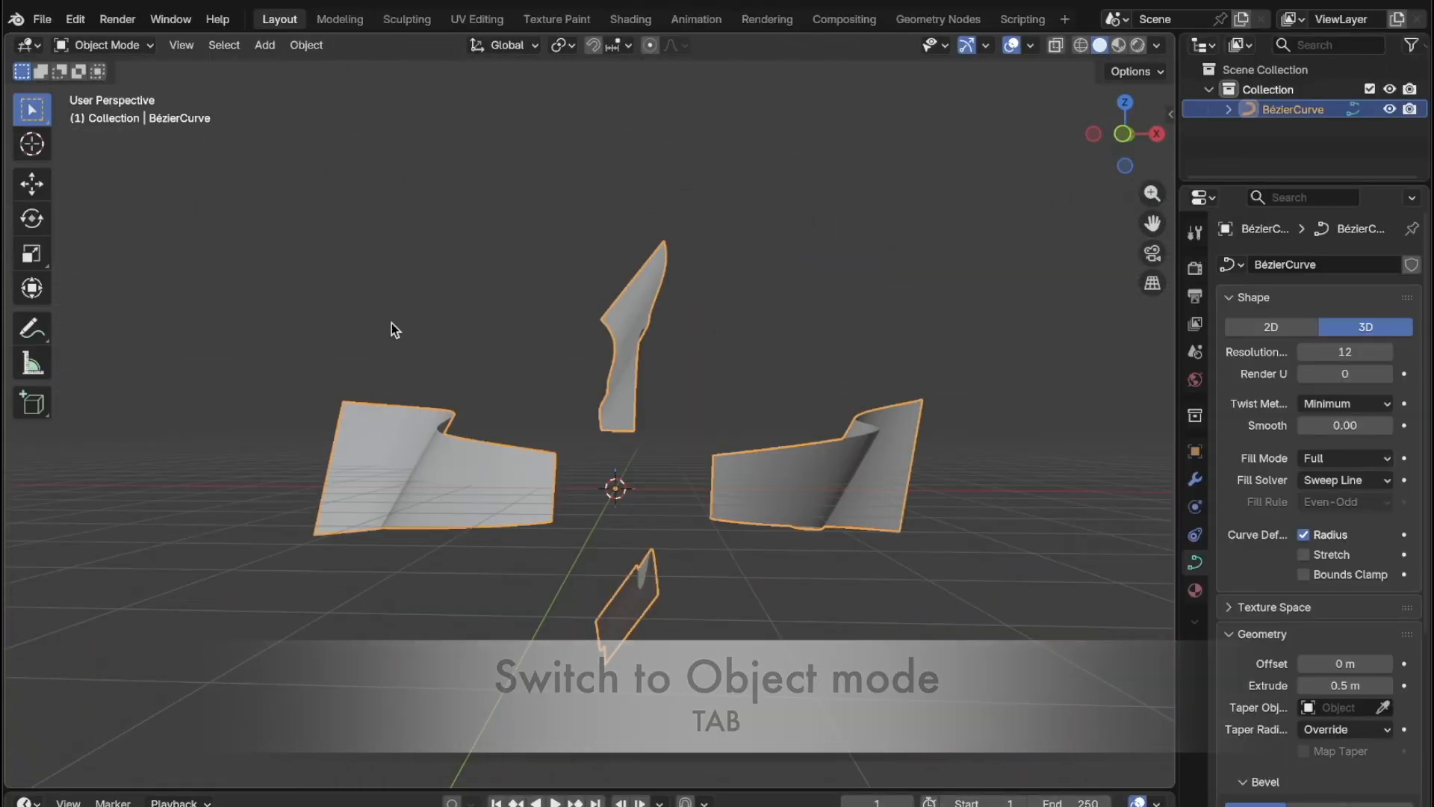
{"action": "key", "text": "F3"}
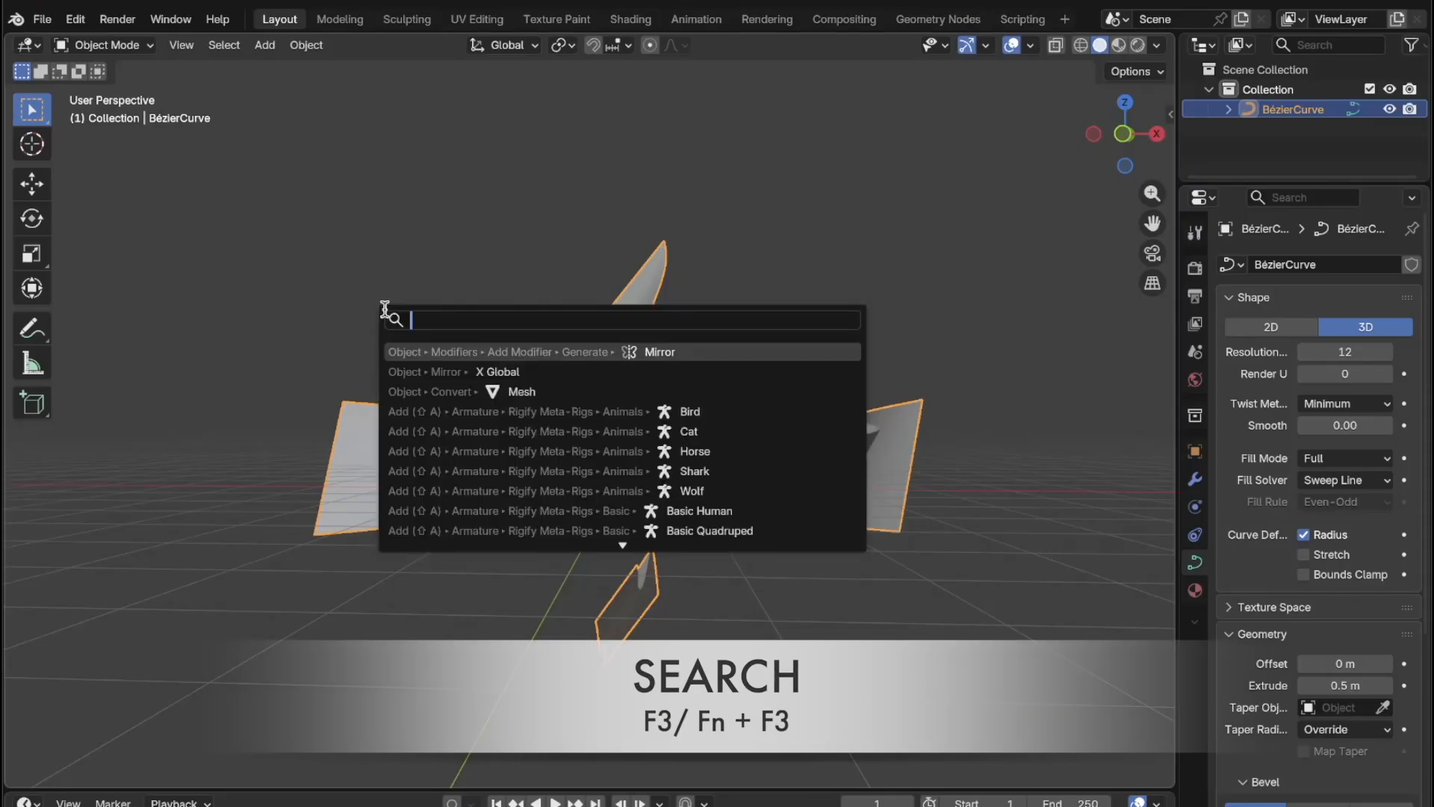
{"action": "type", "text": "convert"}
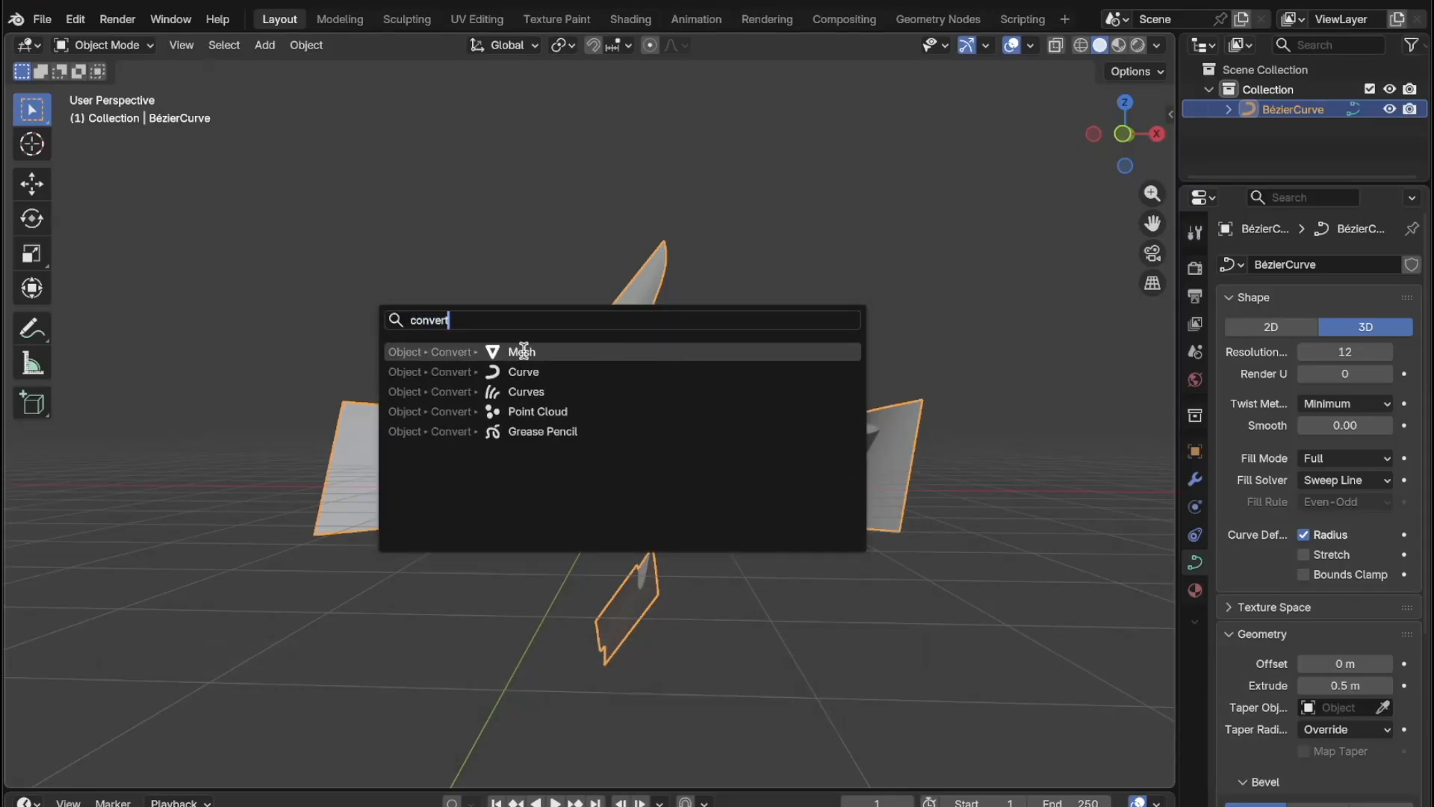
{"action": "left_click", "coordinate": [524, 351]}
{"action": "middle_click_drag", "start_coordinate": [592, 400], "coordinate": [797, 378]}
{"action": "key", "text": "Tab"}
{"action": "key", "text": "a"}
{"action": "key", "text": "Tab"}
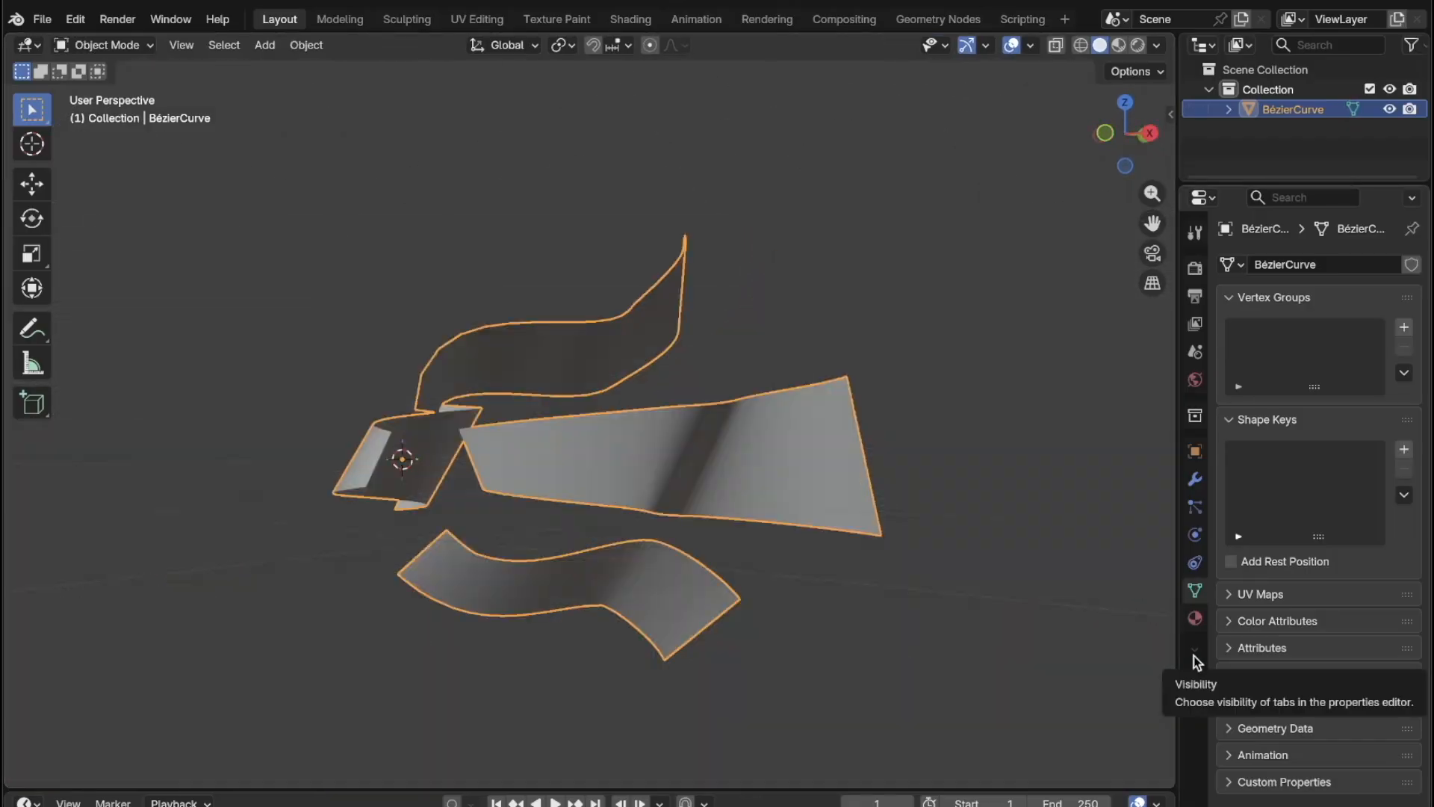
Create a new material on the ribbon mesh and connect an Image Texture to its Base Color
{"action": "left_click", "coordinate": [1194, 650]}
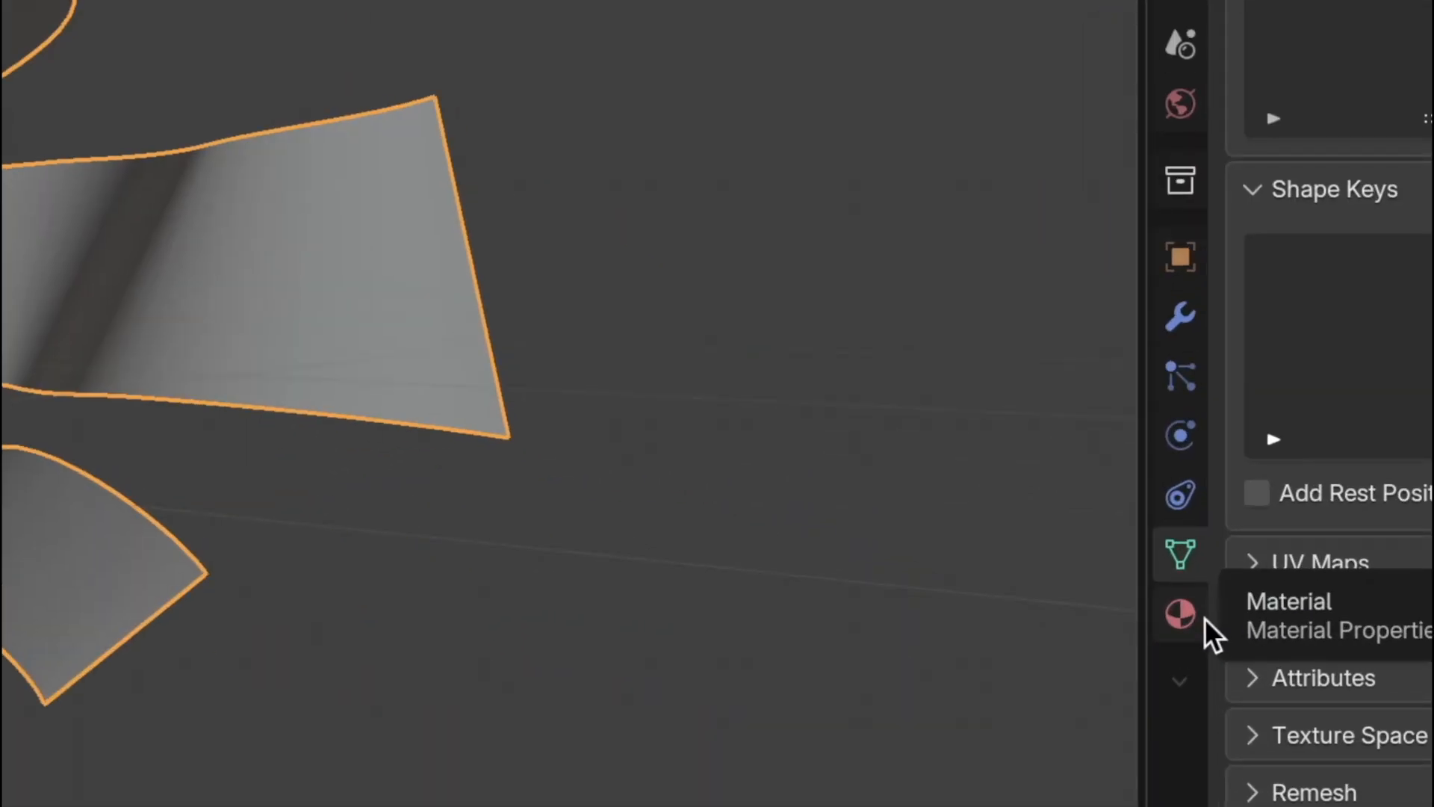
{"action": "left_click", "coordinate": [1202, 623]}
{"action": "left_click", "coordinate": [1369, 353]}
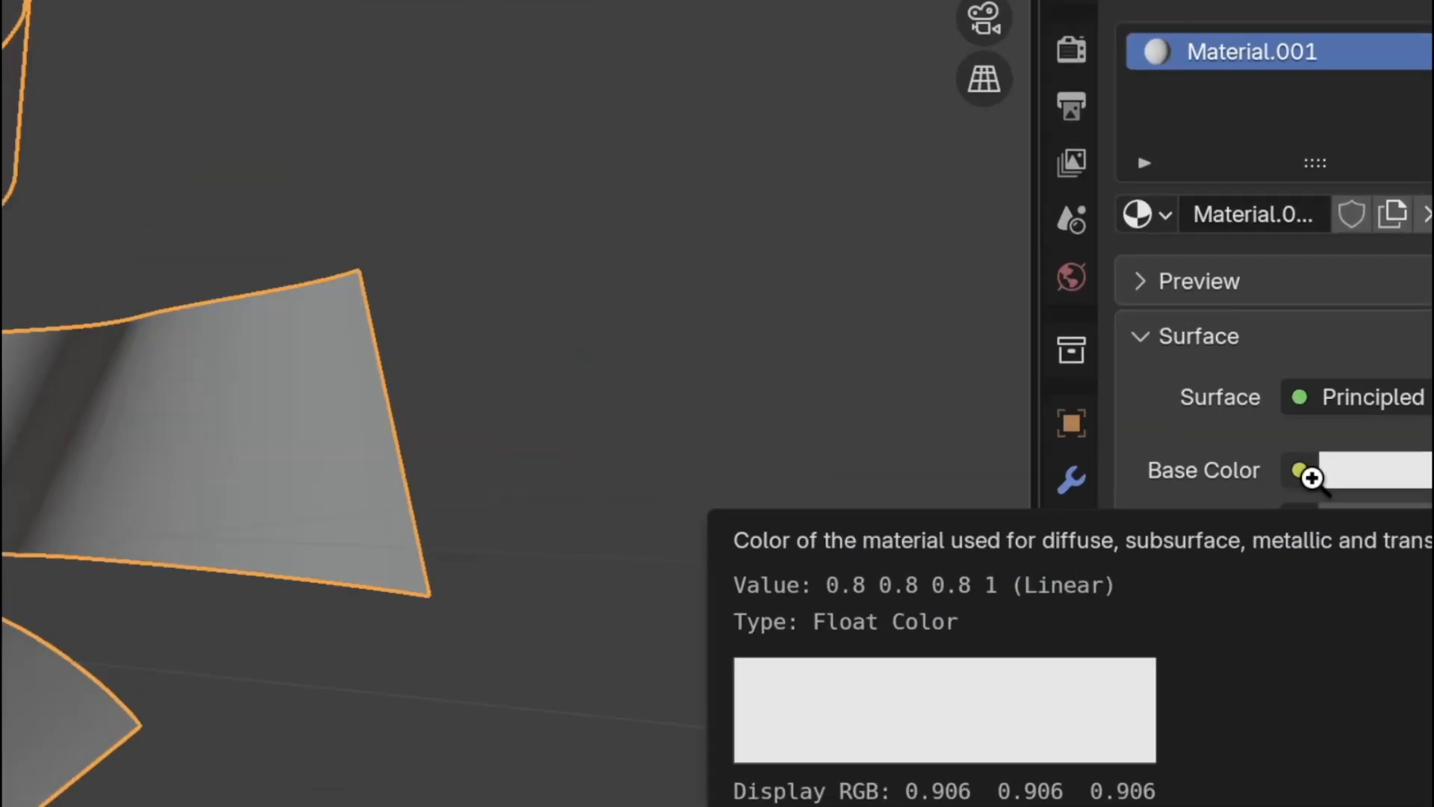
{"action": "left_click", "coordinate": [1301, 471]}
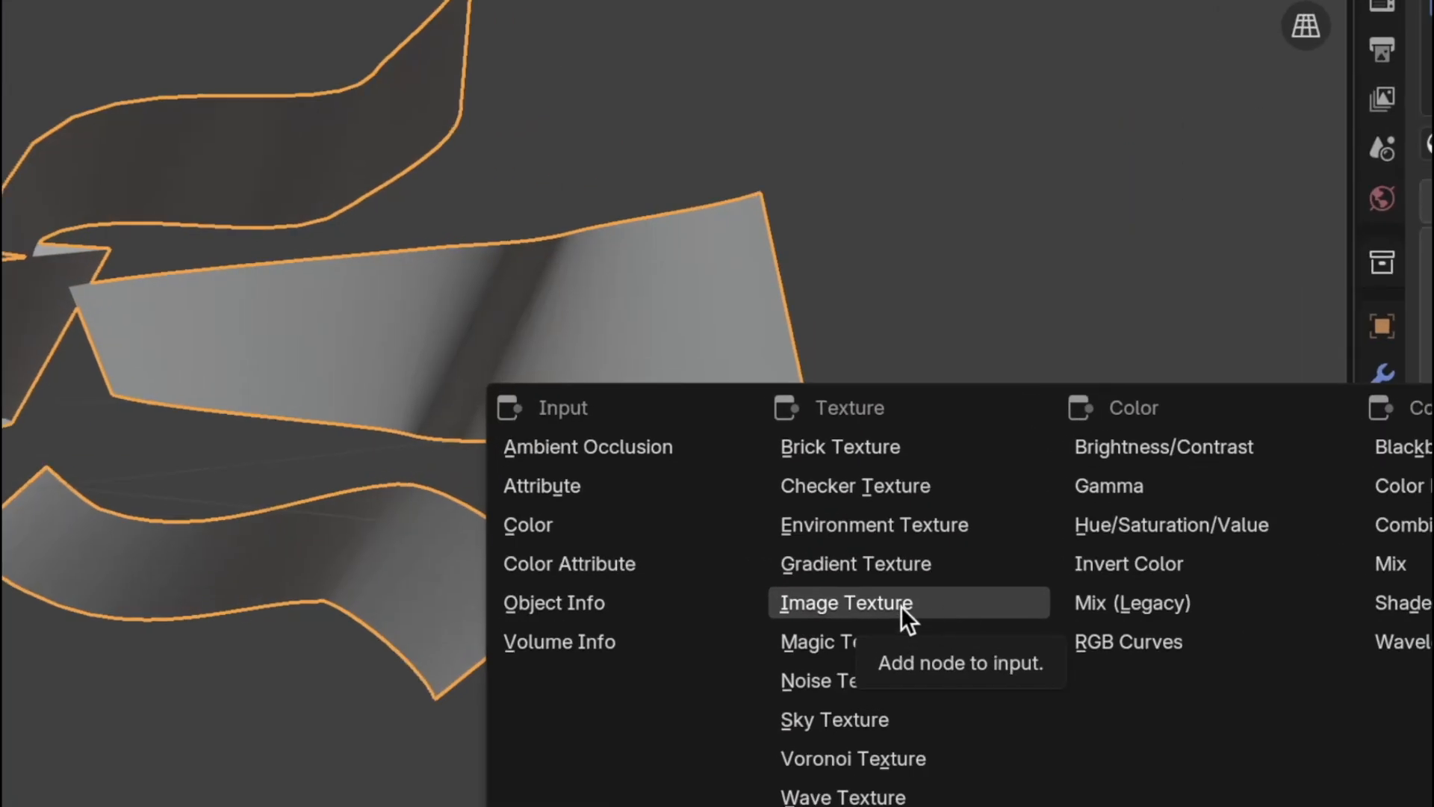
{"action": "left_click", "coordinate": [925, 607]}
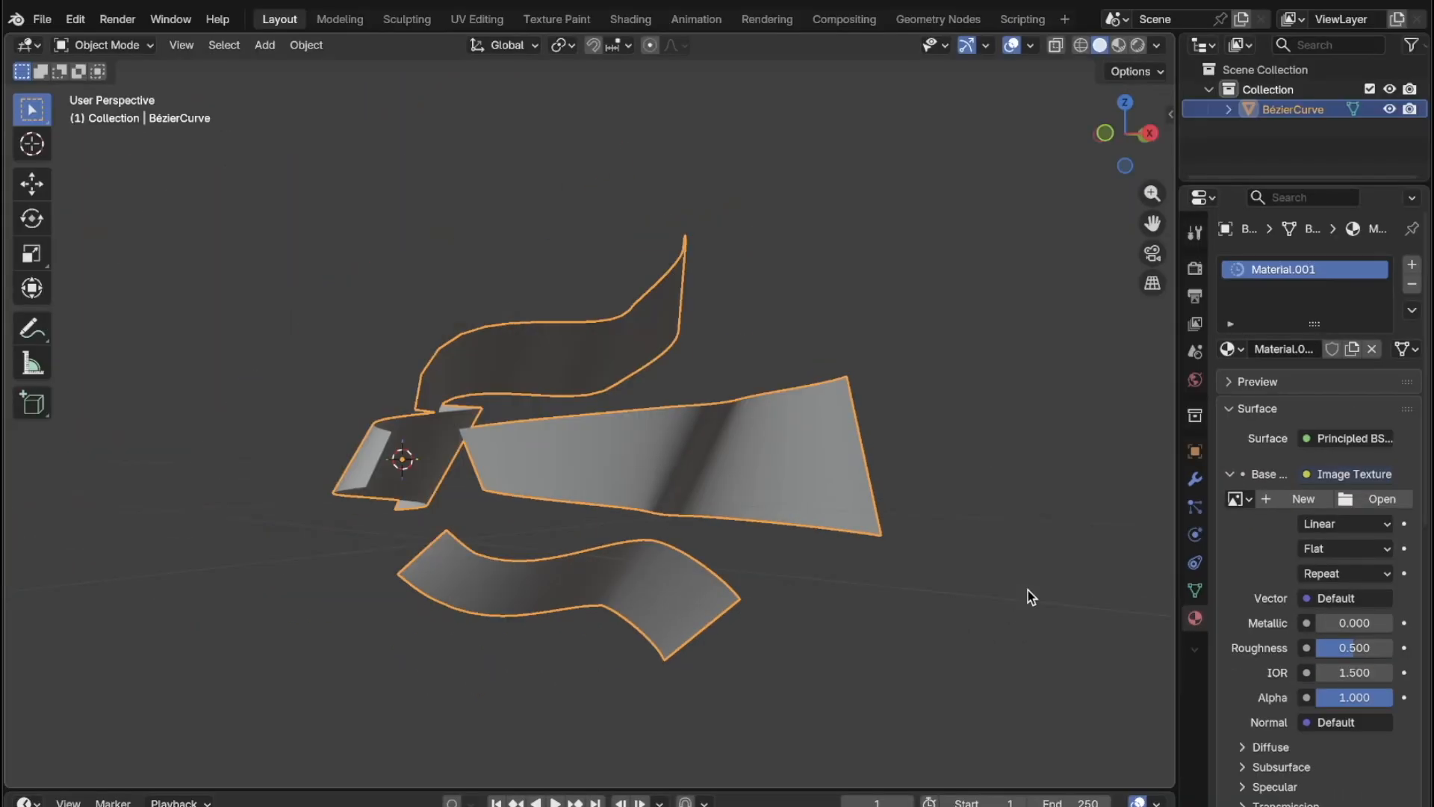
Load direction.jpg as the image for the material's Base Color texture
{"action": "left_click", "coordinate": [1360, 499]}
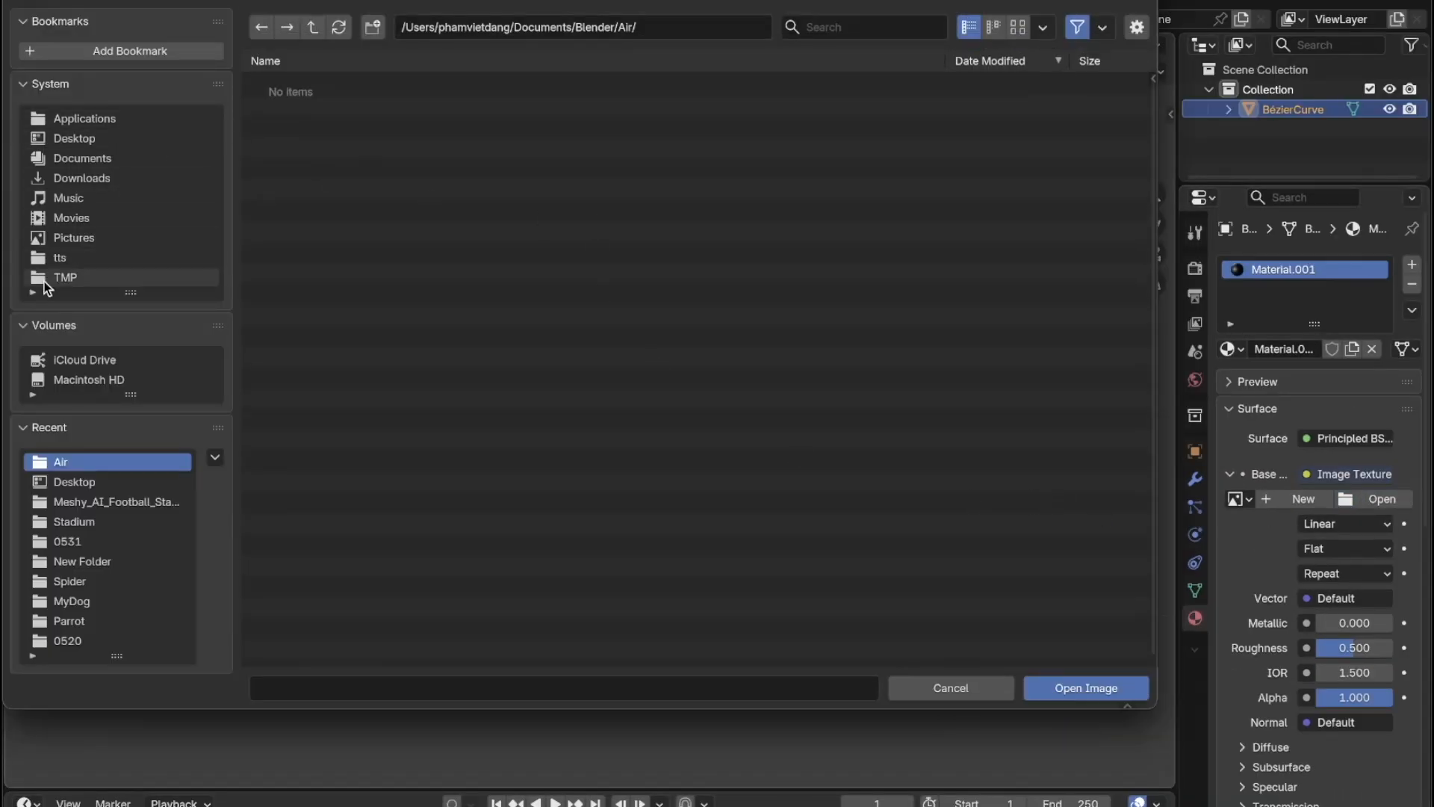
{"action": "left_click", "coordinate": [44, 279]}
{"action": "left_click", "coordinate": [309, 92]}
{"action": "left_click", "coordinate": [323, 87]}
{"action": "left_click", "coordinate": [1066, 688]}
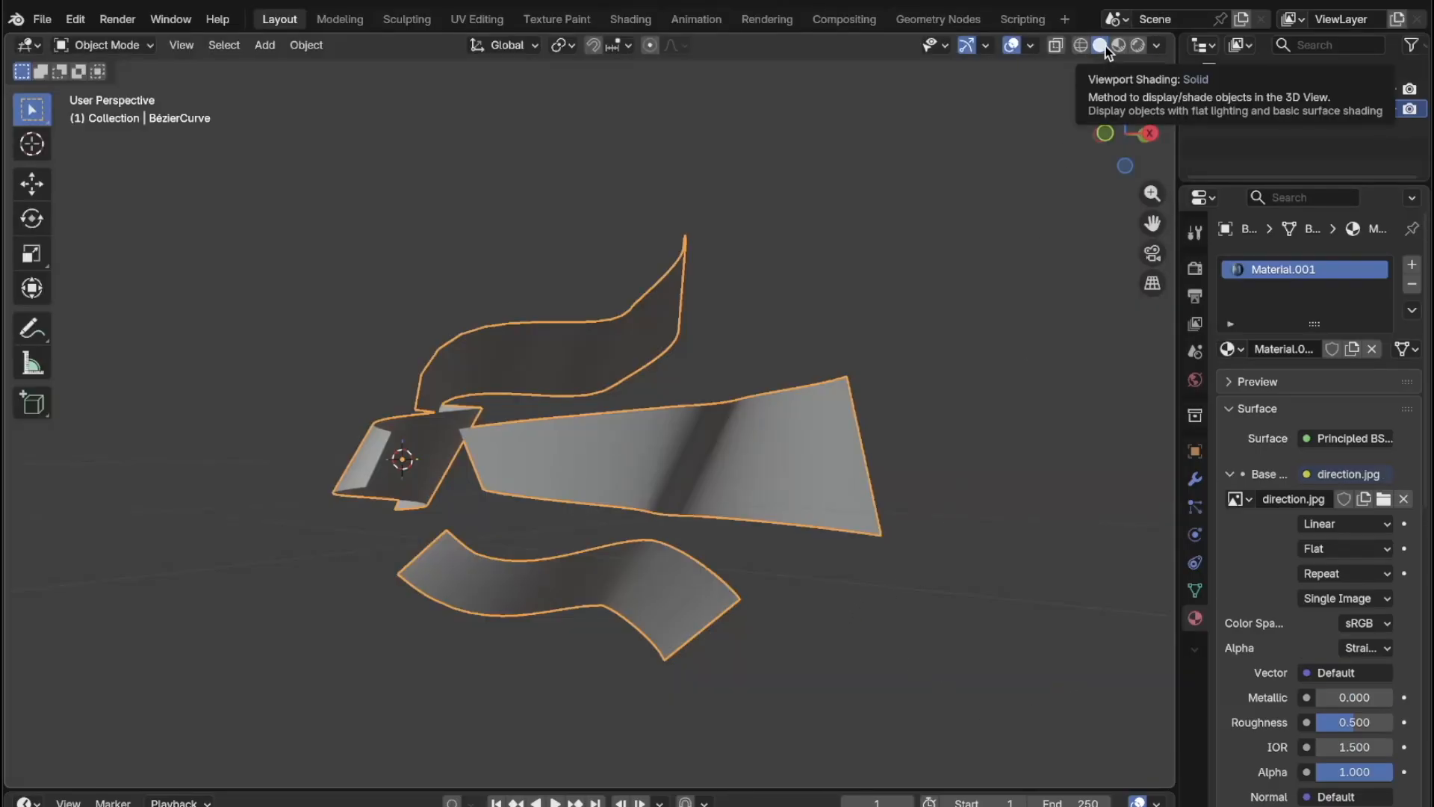
Set the solid viewport shading's object color to Texture to display the direction image on the ribbons
{"action": "left_click", "coordinate": [1157, 47]}
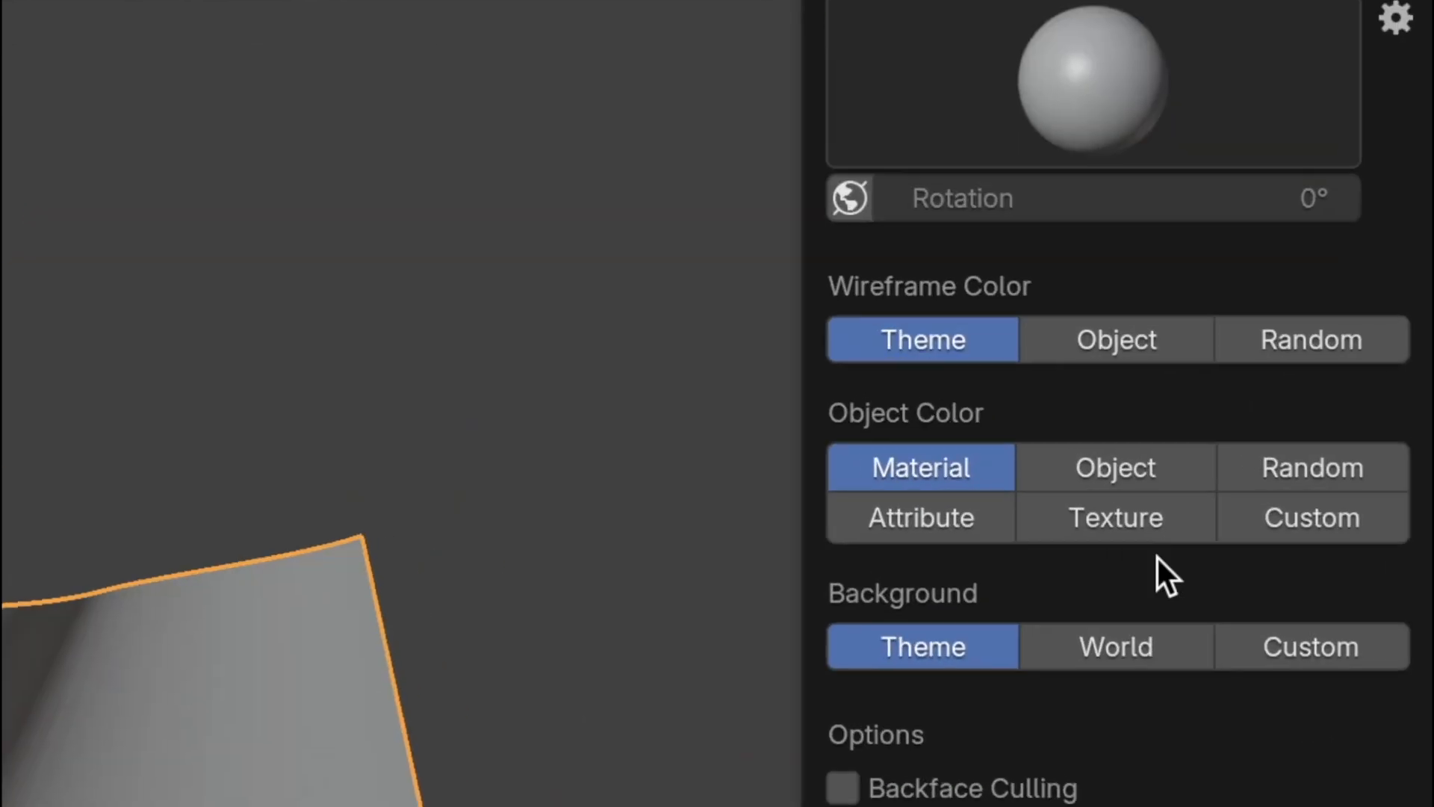
{"action": "left_click", "coordinate": [1140, 521]}
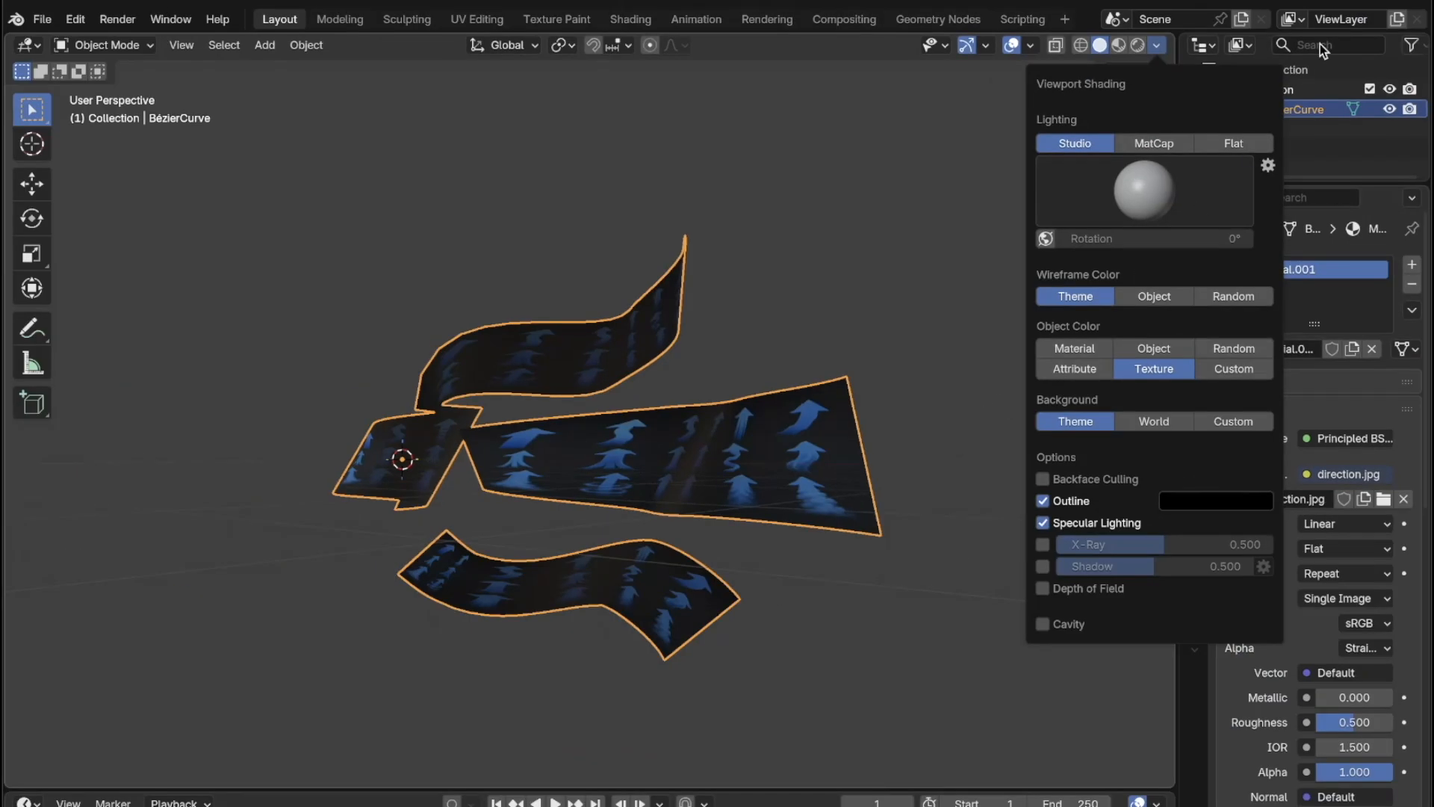
{"action": "middle_click_drag", "start_coordinate": [868, 496], "coordinate": [868, 496]}
Split the 3D viewport, make the new area a wider UV Editor, and display direction.jpg fitted in it
{"action": "left_click_drag", "start_coordinate": [1137, 774], "coordinate": [717, 713]}
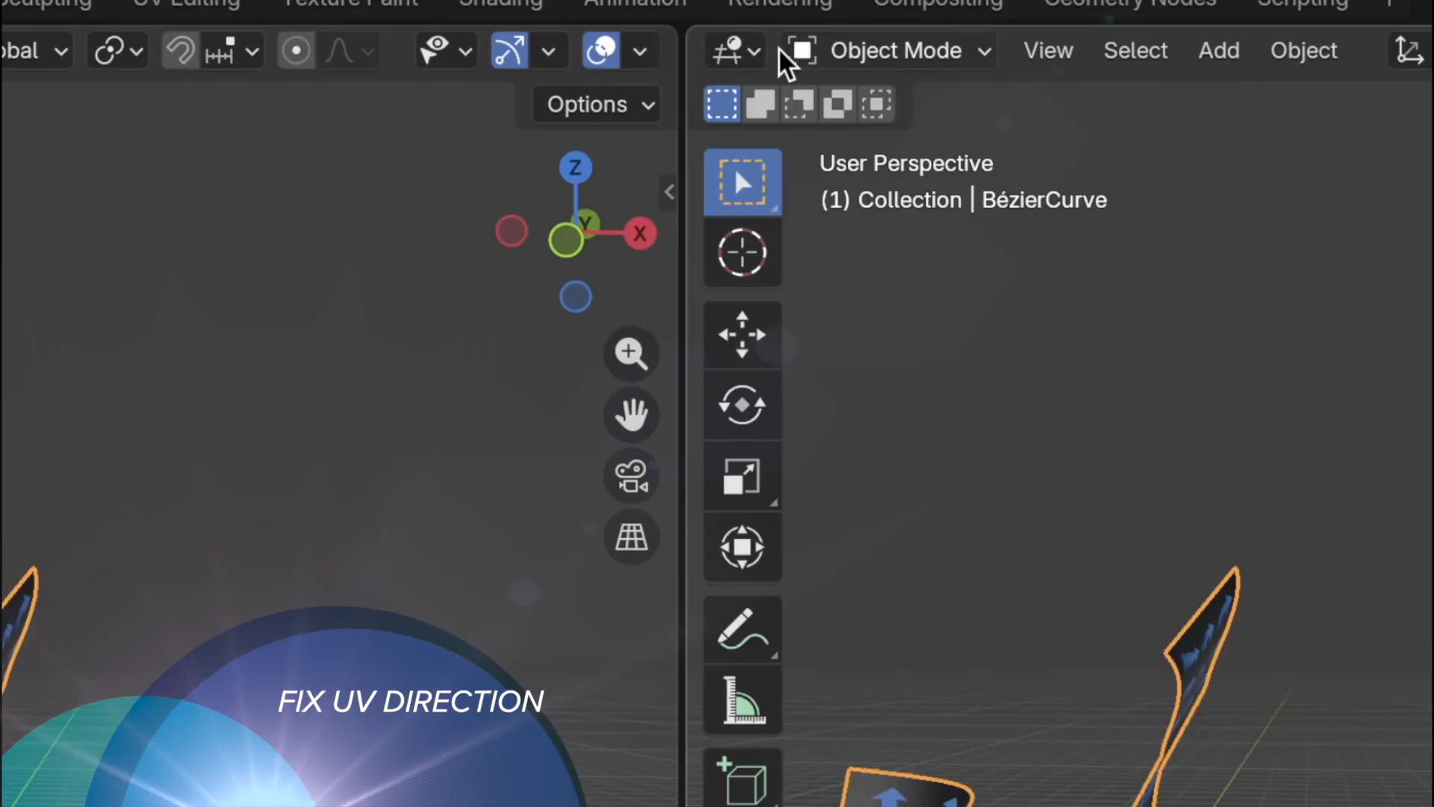
{"action": "left_click", "coordinate": [747, 44]}
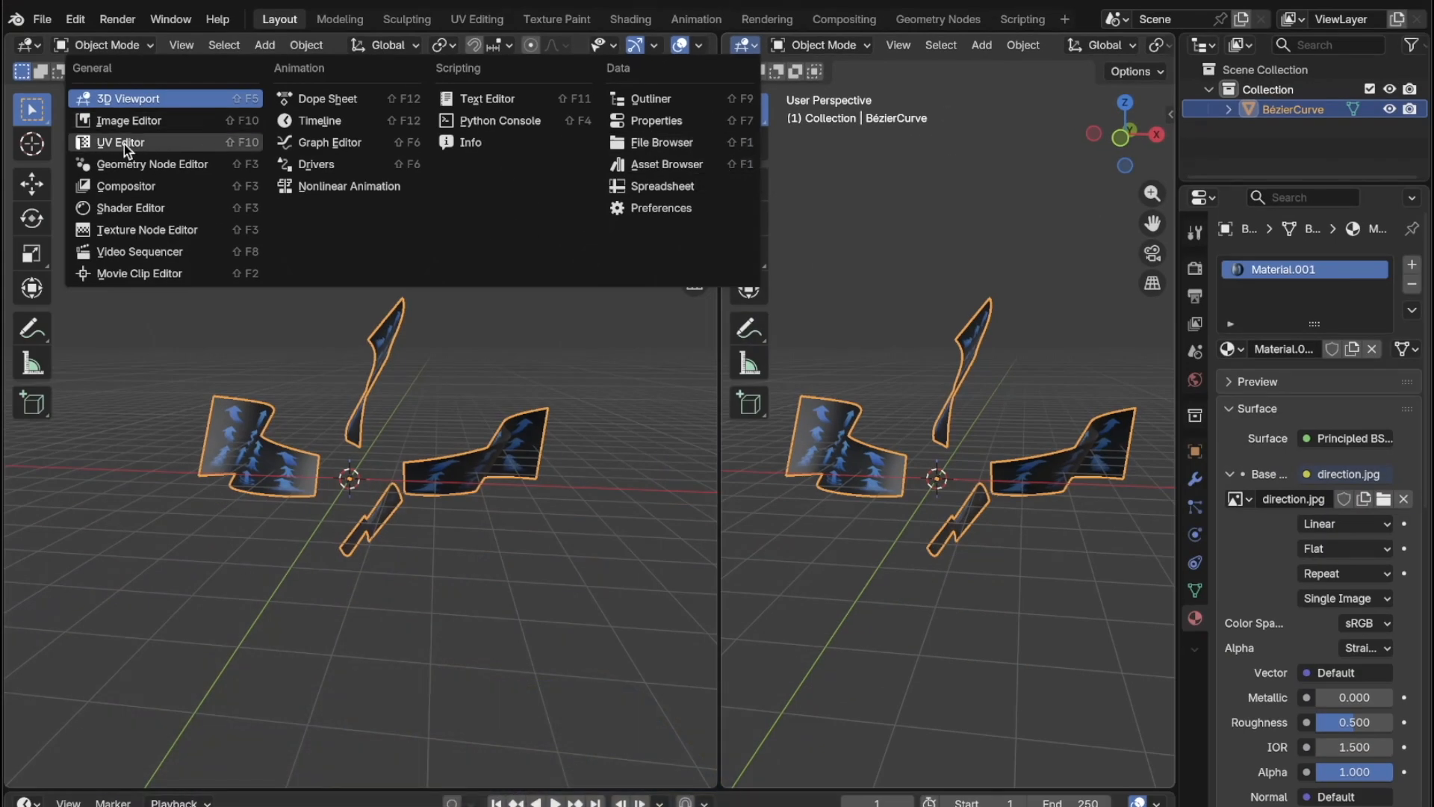
{"action": "left_click", "coordinate": [124, 145]}
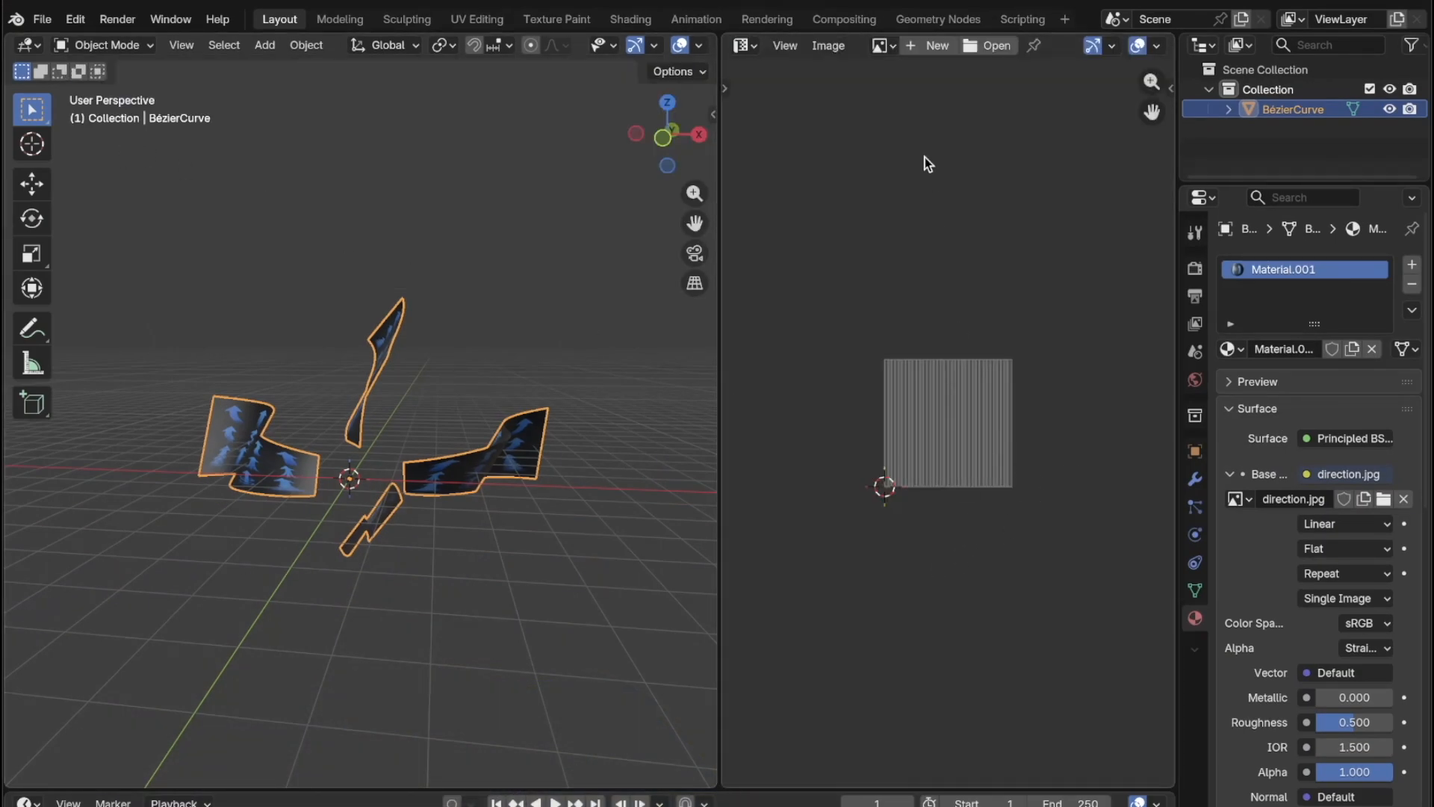
{"action": "left_click", "coordinate": [889, 46]}
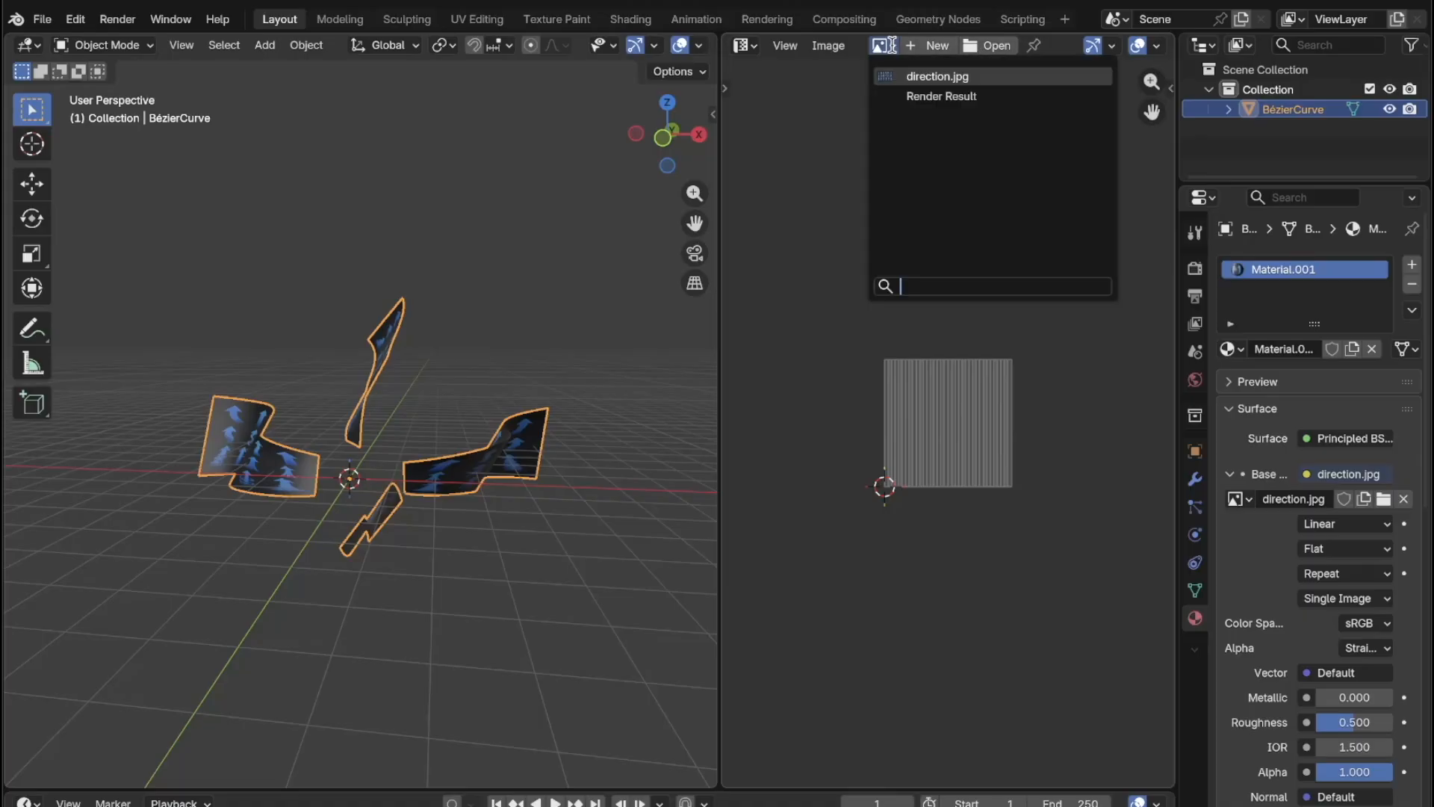
{"action": "left_click", "coordinate": [928, 77]}
{"action": "left_click_drag", "start_coordinate": [716, 394], "coordinate": [535, 394]}
{"action": "key", "text": "Home"}
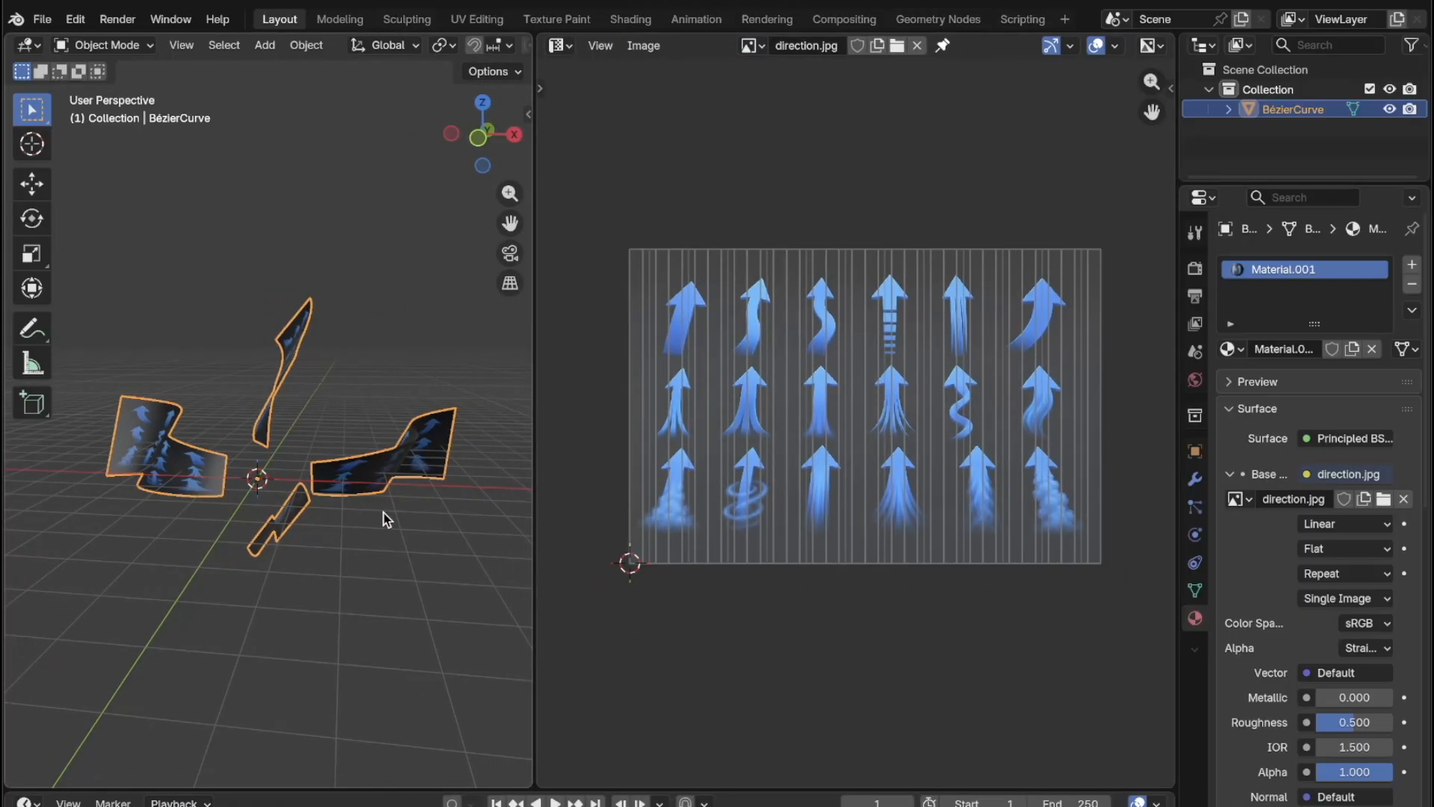
Enter Edit Mode on the ribbon mesh and rotate all of its UVs by about 90 degrees
{"action": "middle_click_drag", "start_coordinate": [386, 519], "coordinate": [386, 519]}
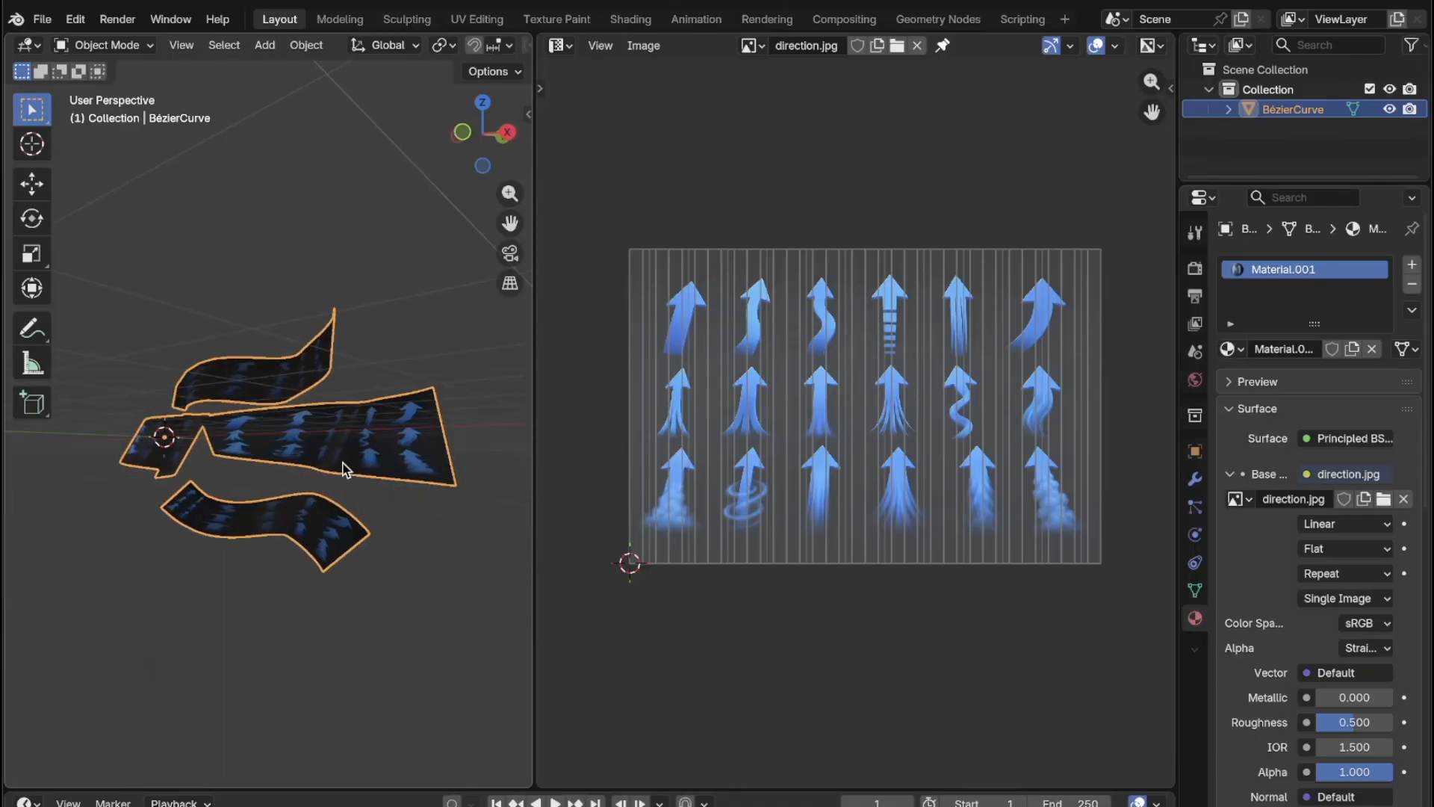
{"action": "key", "text": "Tab"}
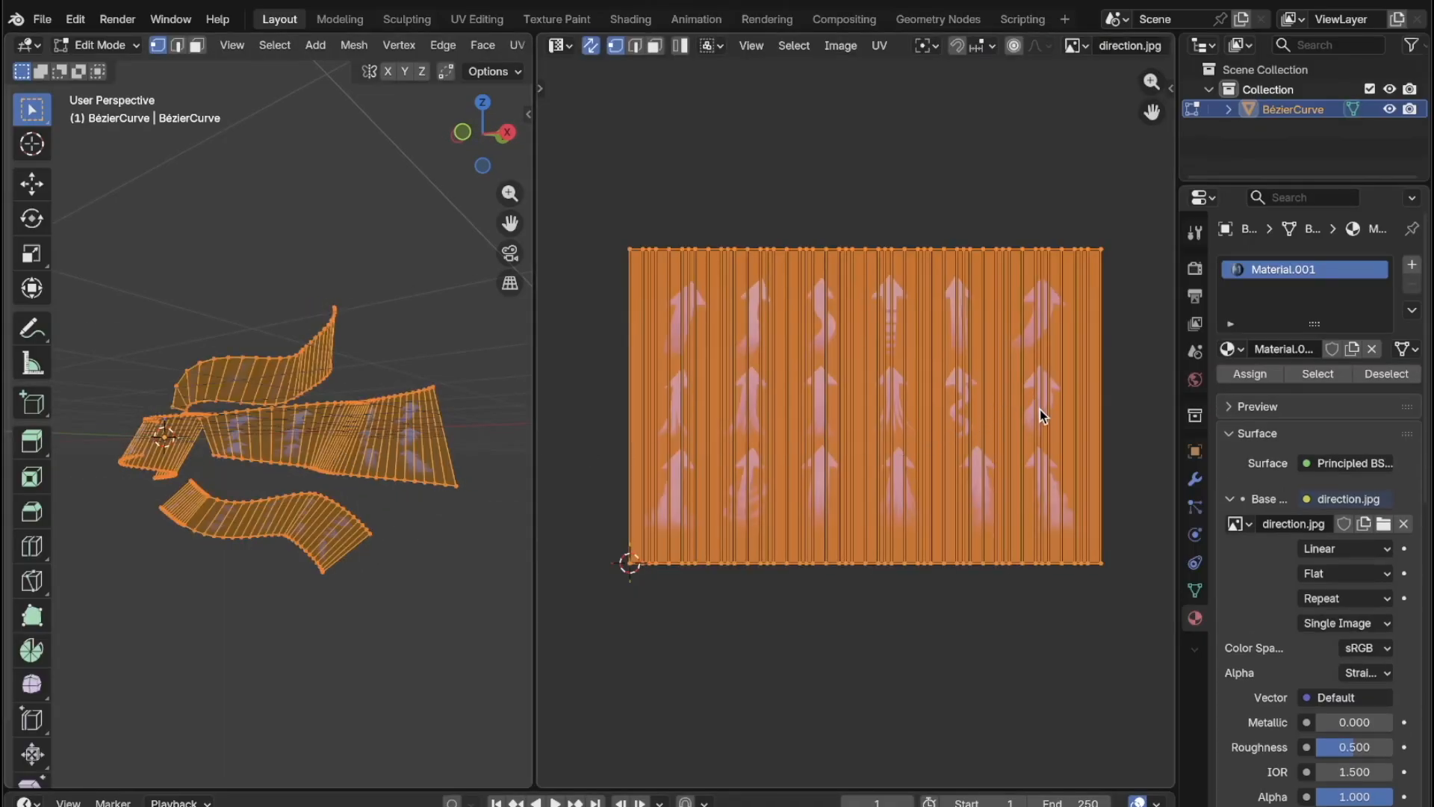
{"action": "scroll", "coordinate": [349, 449], "scroll_direction": "up", "scroll_amount": 4}
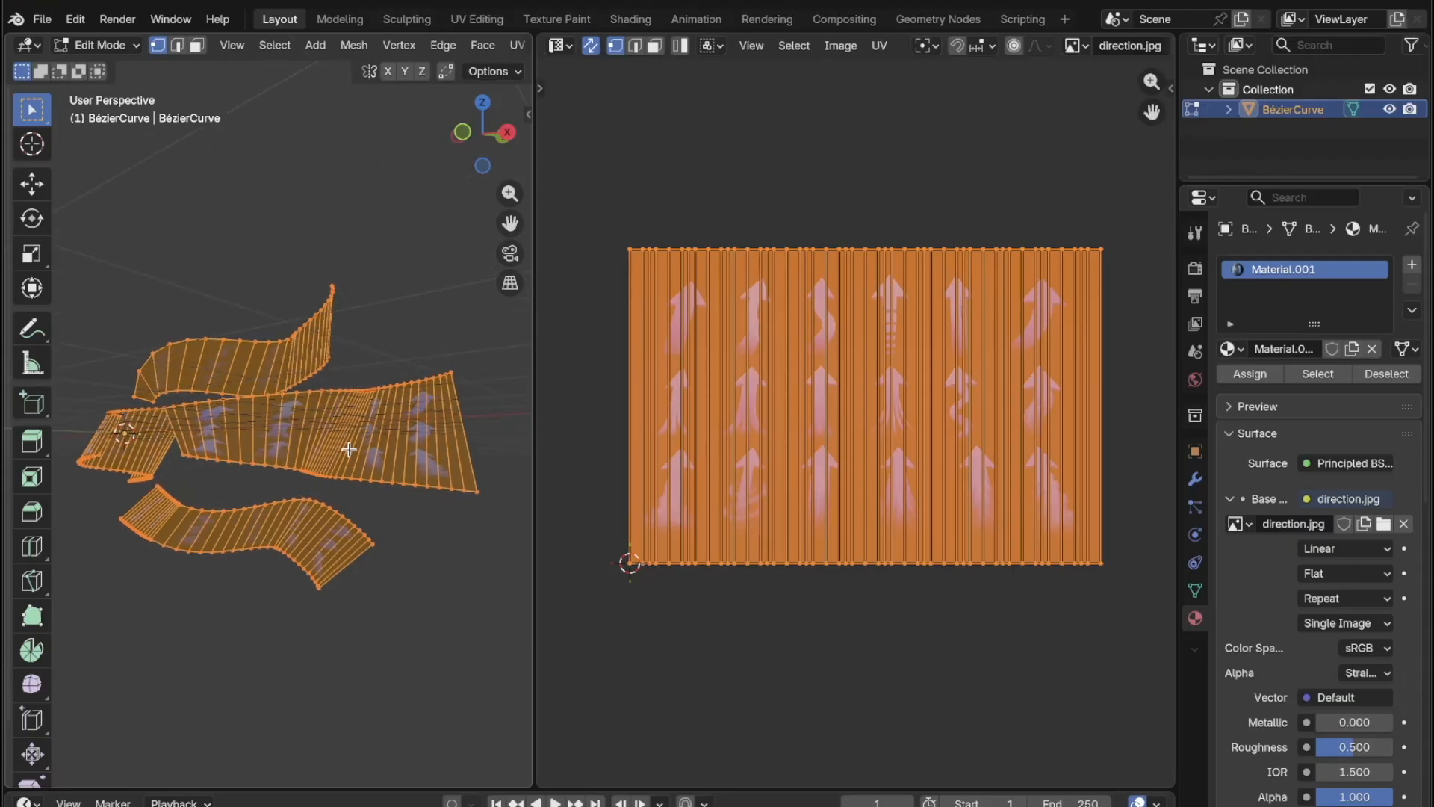
{"action": "key", "text": "r"}
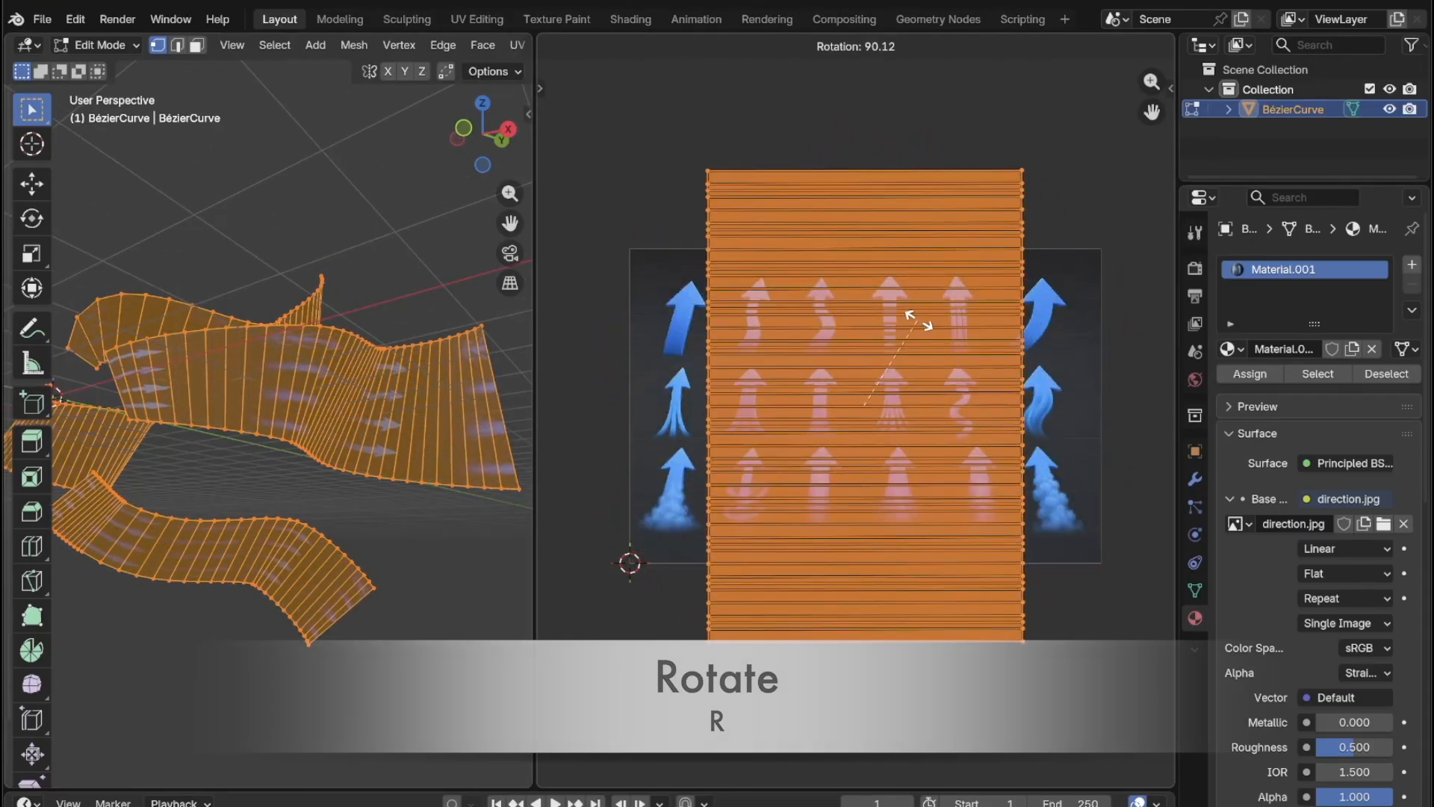
{"action": "left_click", "coordinate": [914, 314]}
Scale the UVs by about 0.66 along Y and widen them along X to match the image bounds
{"action": "key", "text": "s"}
{"action": "key", "text": "y"}
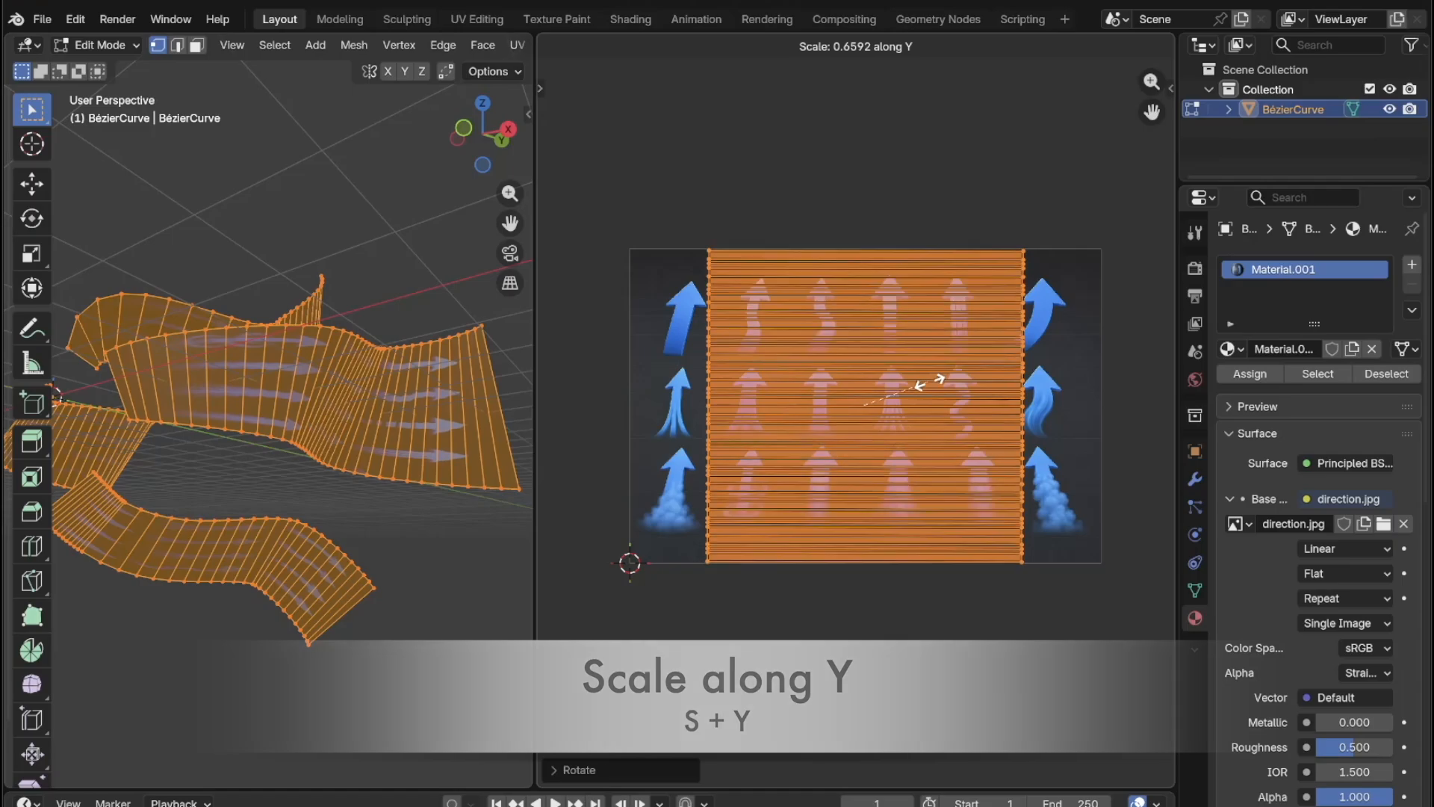
{"action": "key", "text": "x"}
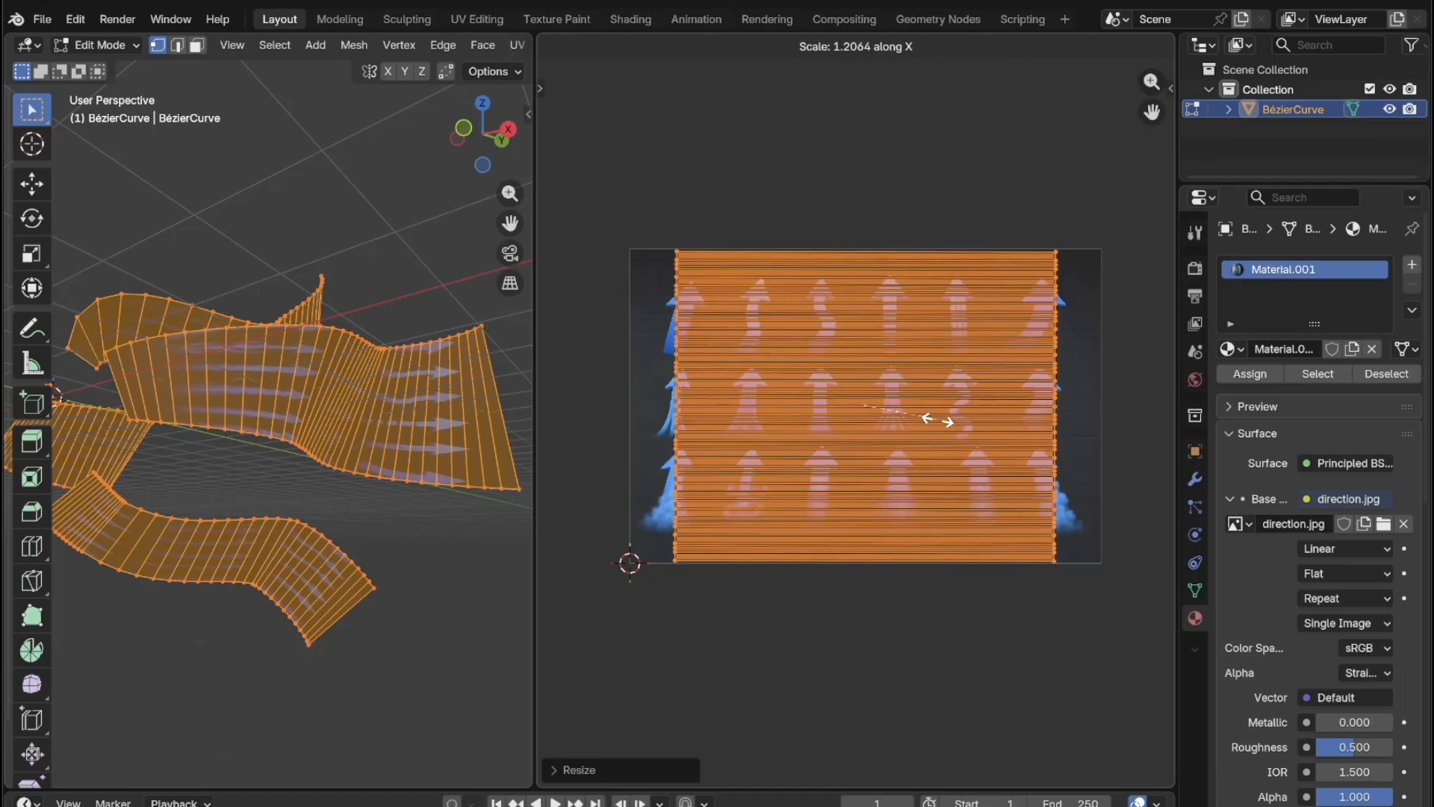
{"action": "middle_click_drag", "start_coordinate": [416, 617], "coordinate": [416, 615]}
Try sliding all UVs along Y to check how the texture flows along the ribbons
{"action": "left_click", "coordinate": [417, 617]}
{"action": "key", "text": "a"}
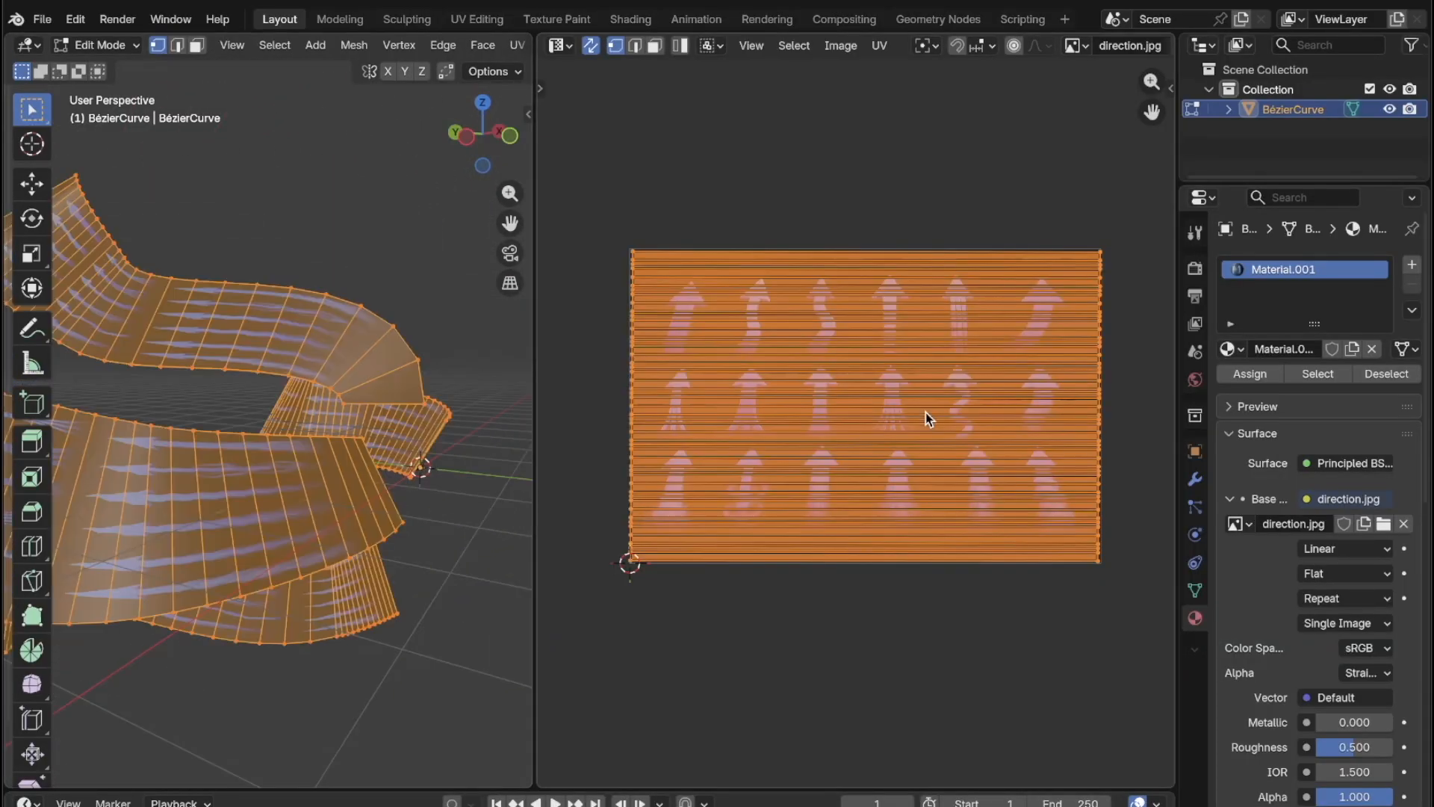
{"action": "key", "text": "g"}
{"action": "key", "text": "y"}
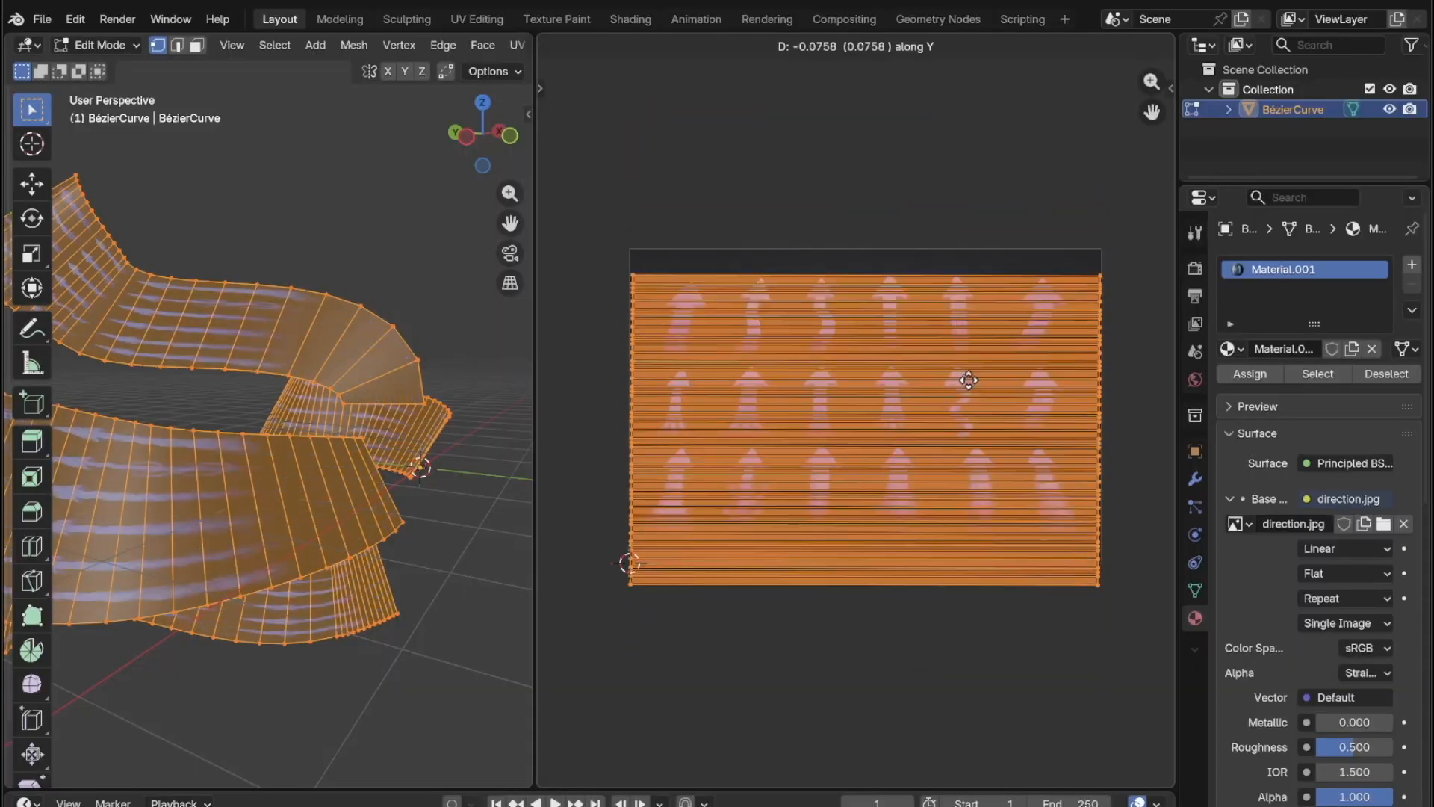
{"action": "left_click", "coordinate": [889, 341]}
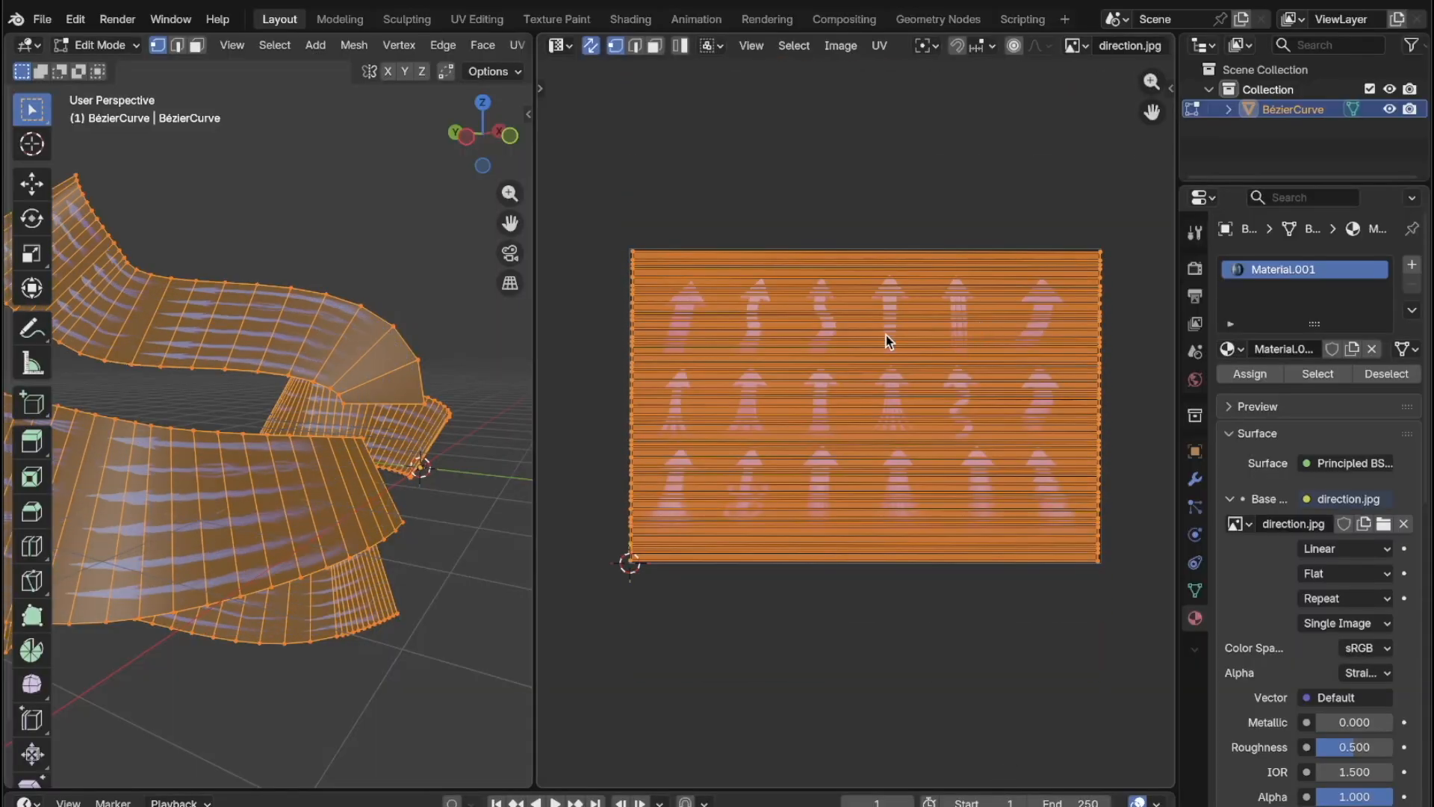
Select only the uppermost row of UV points and enable Proportional Editing with Sharp falloff
{"action": "left_click", "coordinate": [787, 174]}
{"action": "middle_click_drag", "start_coordinate": [384, 411], "coordinate": [420, 447]}
{"action": "left_click_drag", "start_coordinate": [608, 217], "coordinate": [1121, 255]}
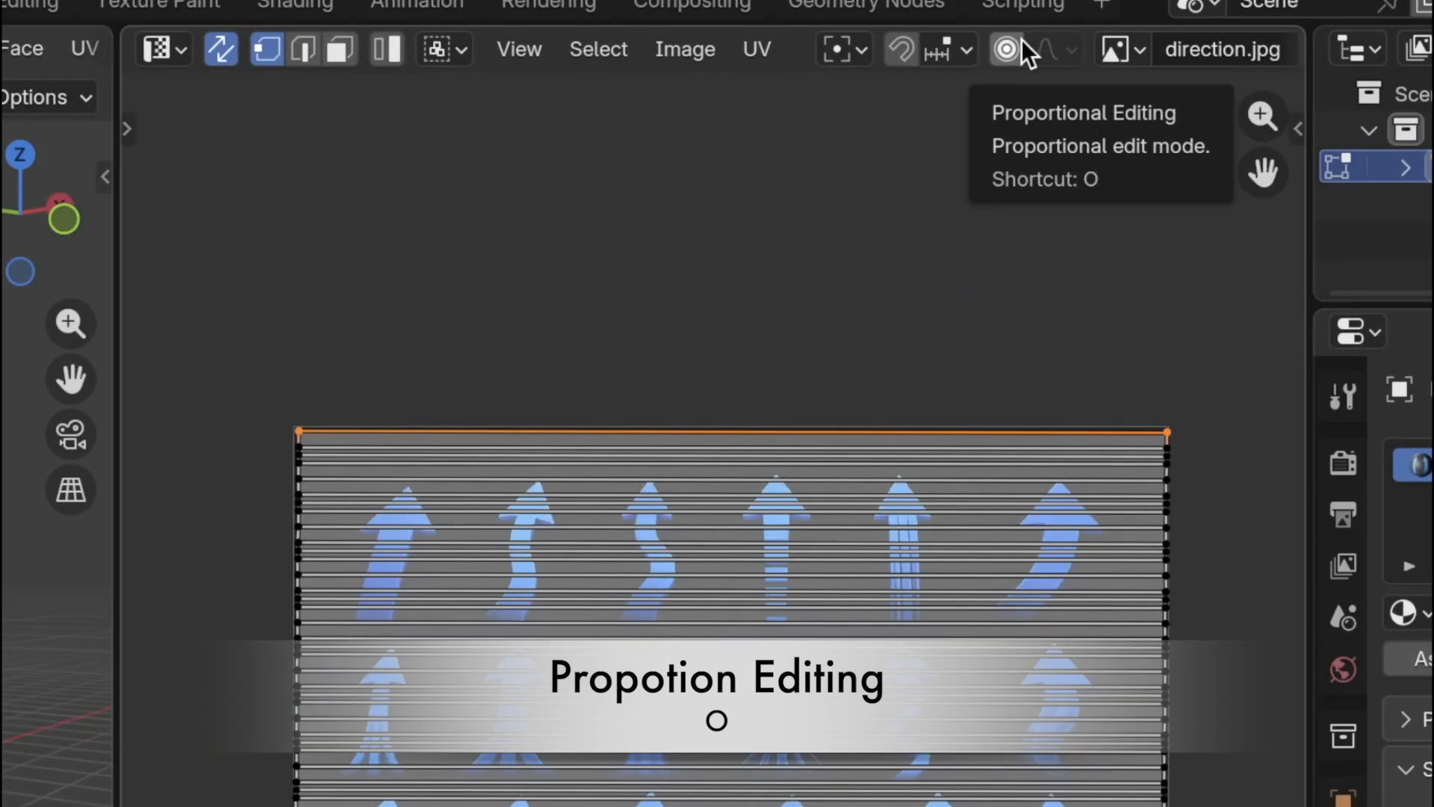
{"action": "left_click", "coordinate": [1008, 48]}
{"action": "left_click", "coordinate": [1075, 48]}
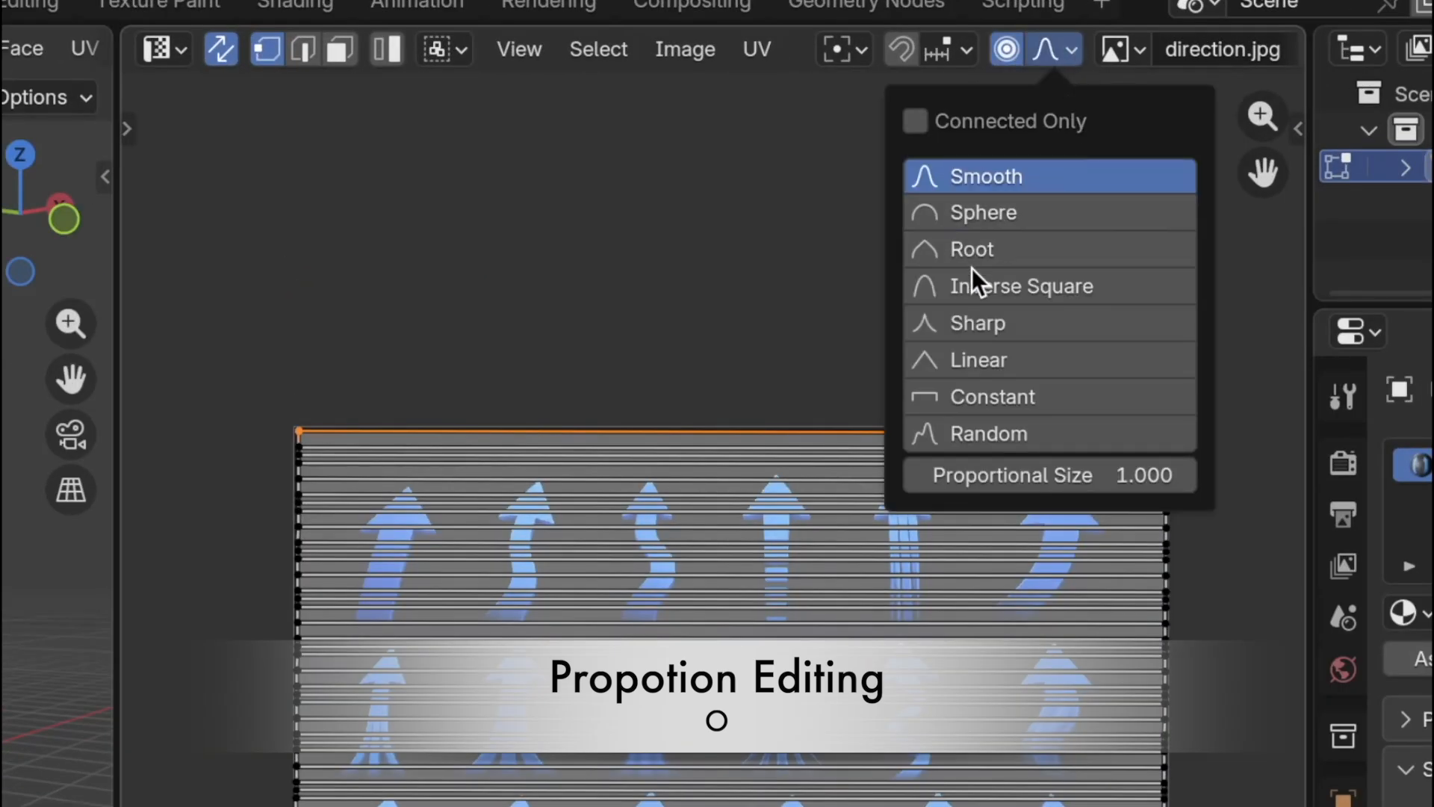
{"action": "left_click", "coordinate": [959, 324]}
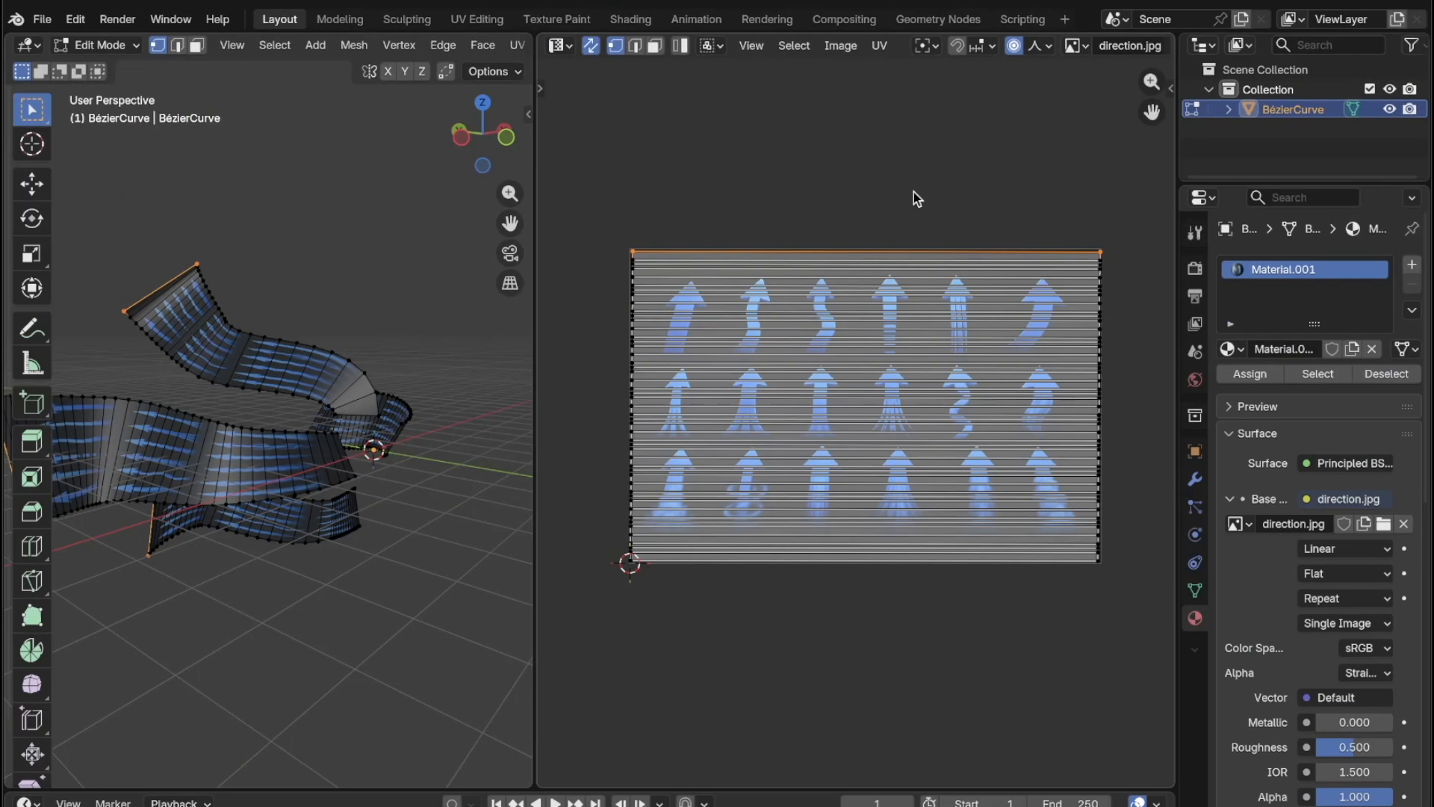
Scale the selected UV row along Y with proportional falloff to spread the UV lines near the upper edge
{"action": "key", "text": "s"}
{"action": "key", "text": "y"}
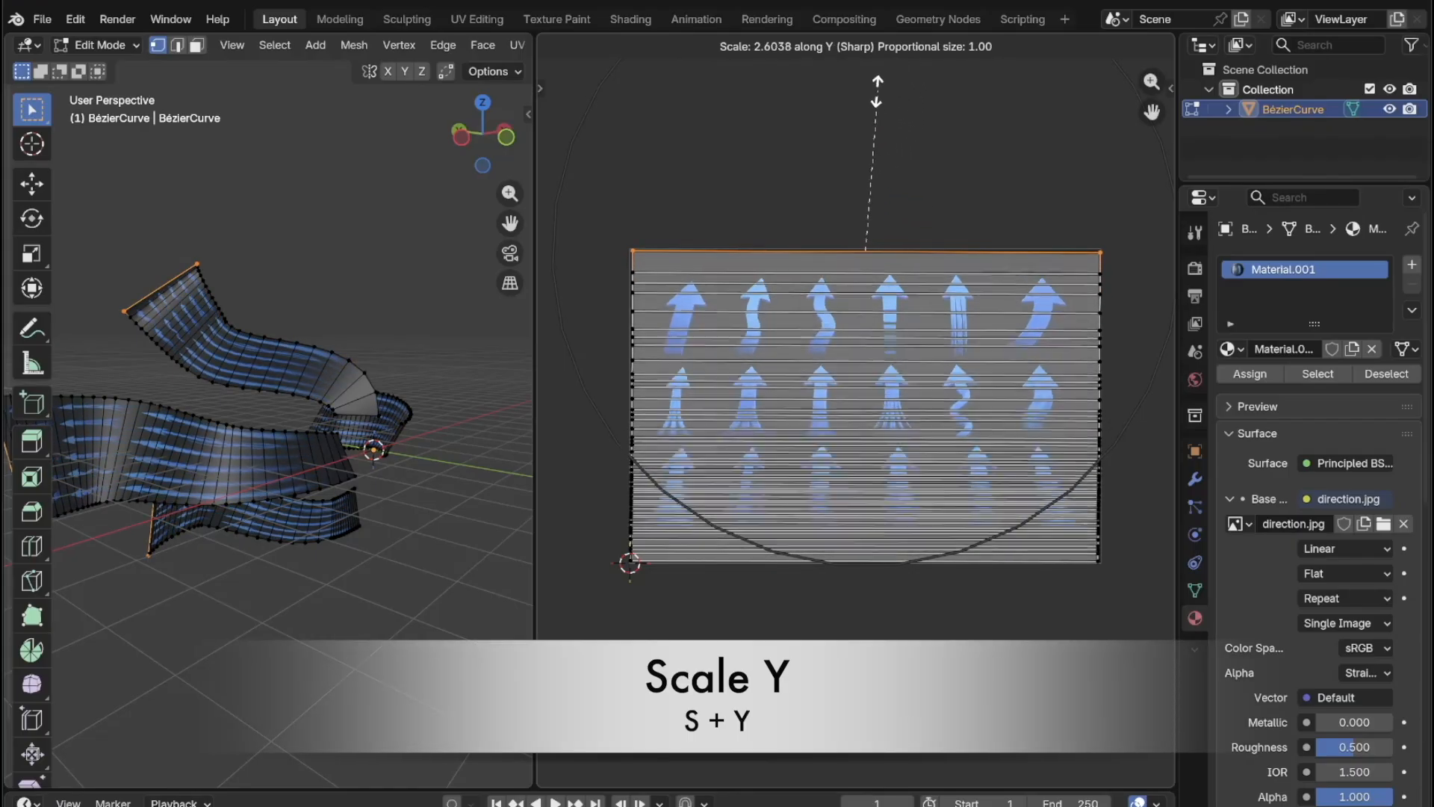
{"action": "left_click", "coordinate": [847, 200]}
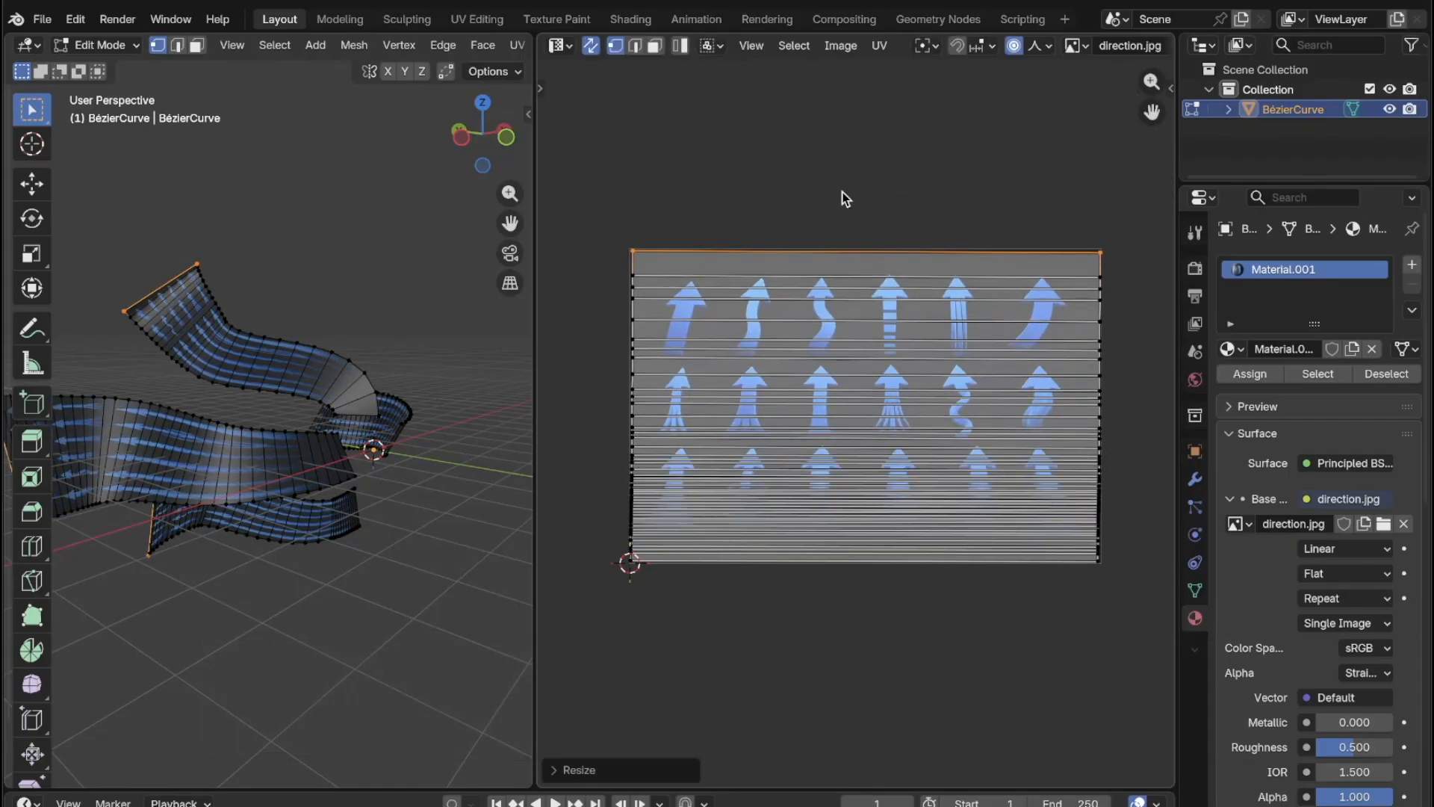
Try moving the whole redistributed UV layout along Y to preview the stretched texture flow
{"action": "key", "text": "a"}
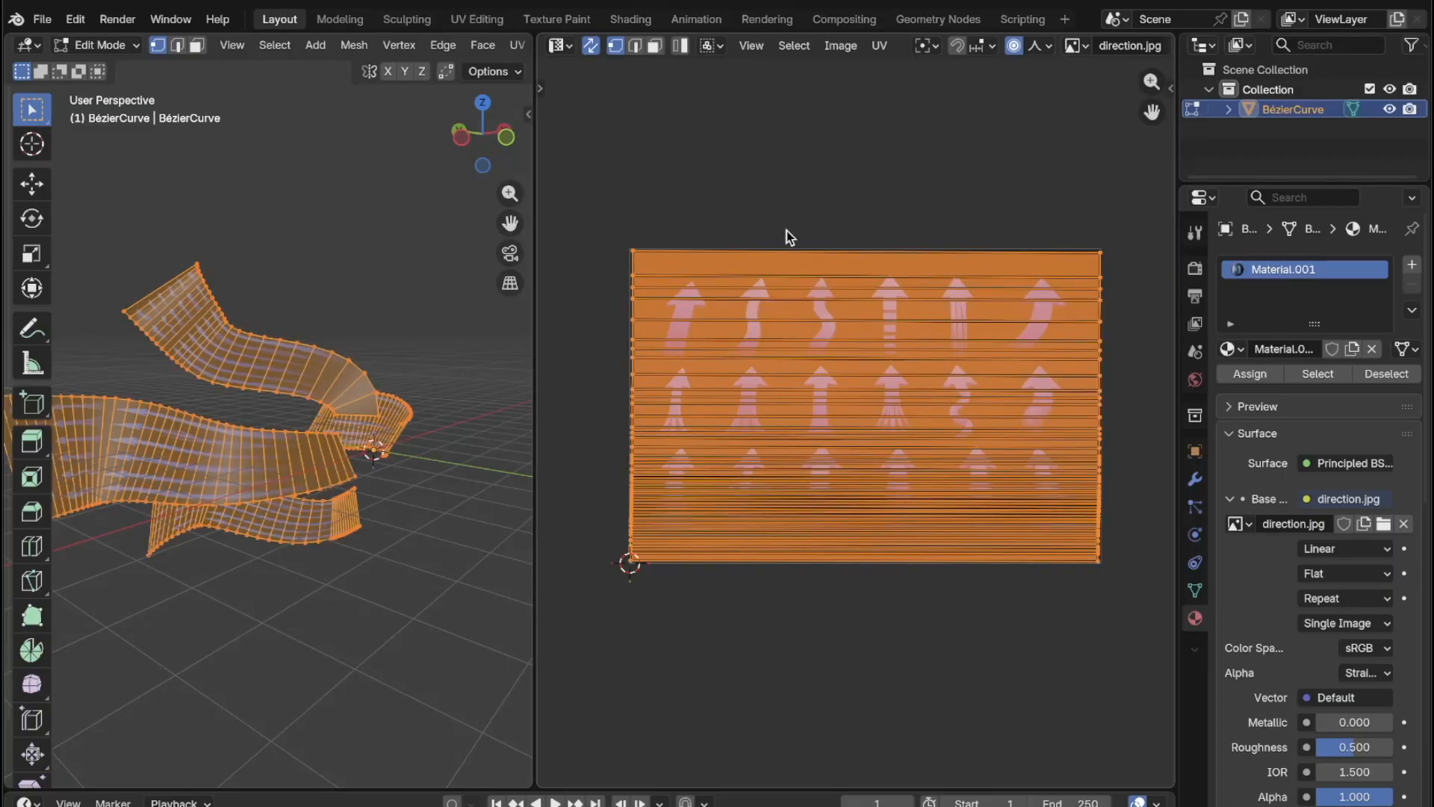
{"action": "key", "text": "g"}
{"action": "key", "text": "y"}
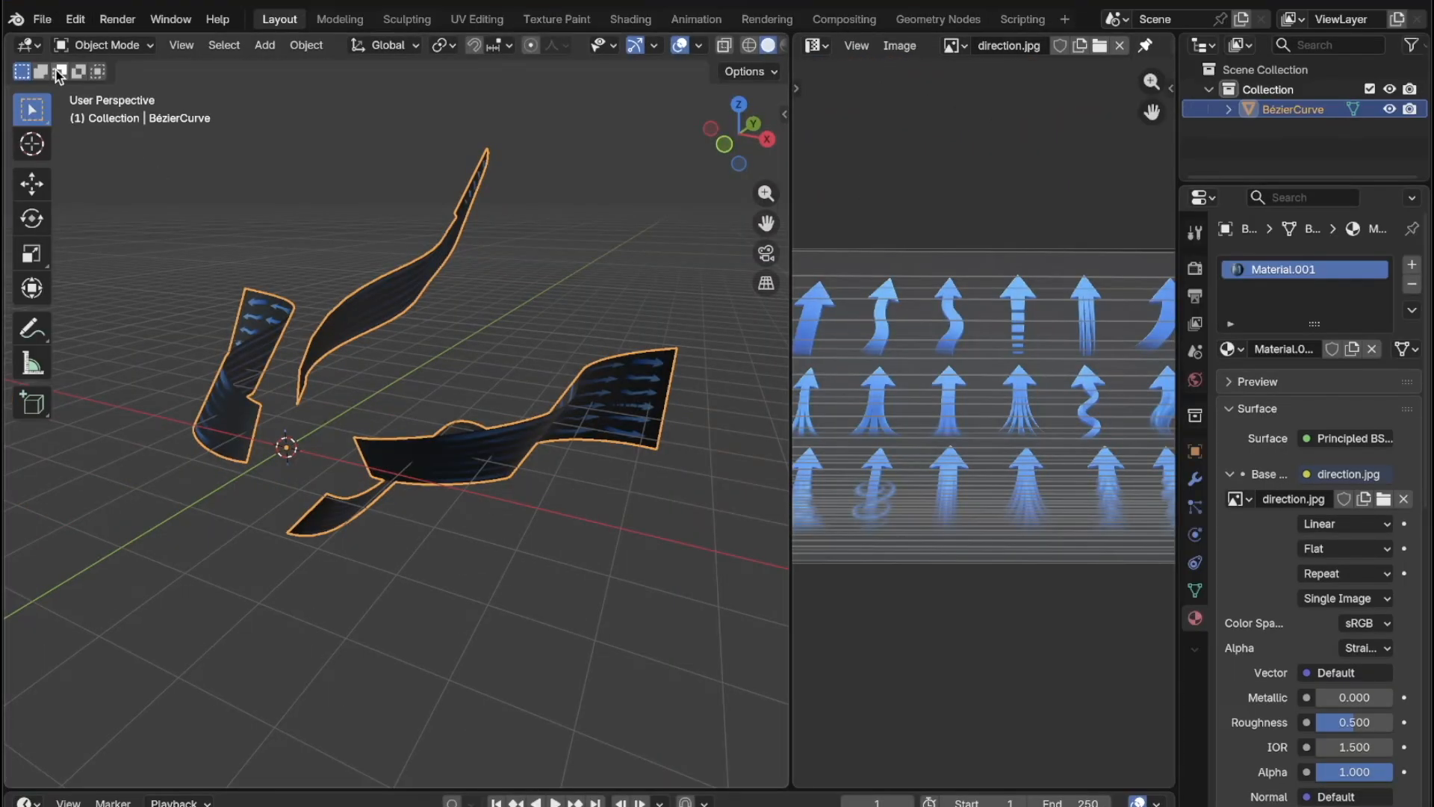
Export the ribbon mesh from Object Mode in FBX format
{"action": "left_click", "coordinate": [42, 19]}
{"action": "mouse_move", "coordinate": [75, 321]}
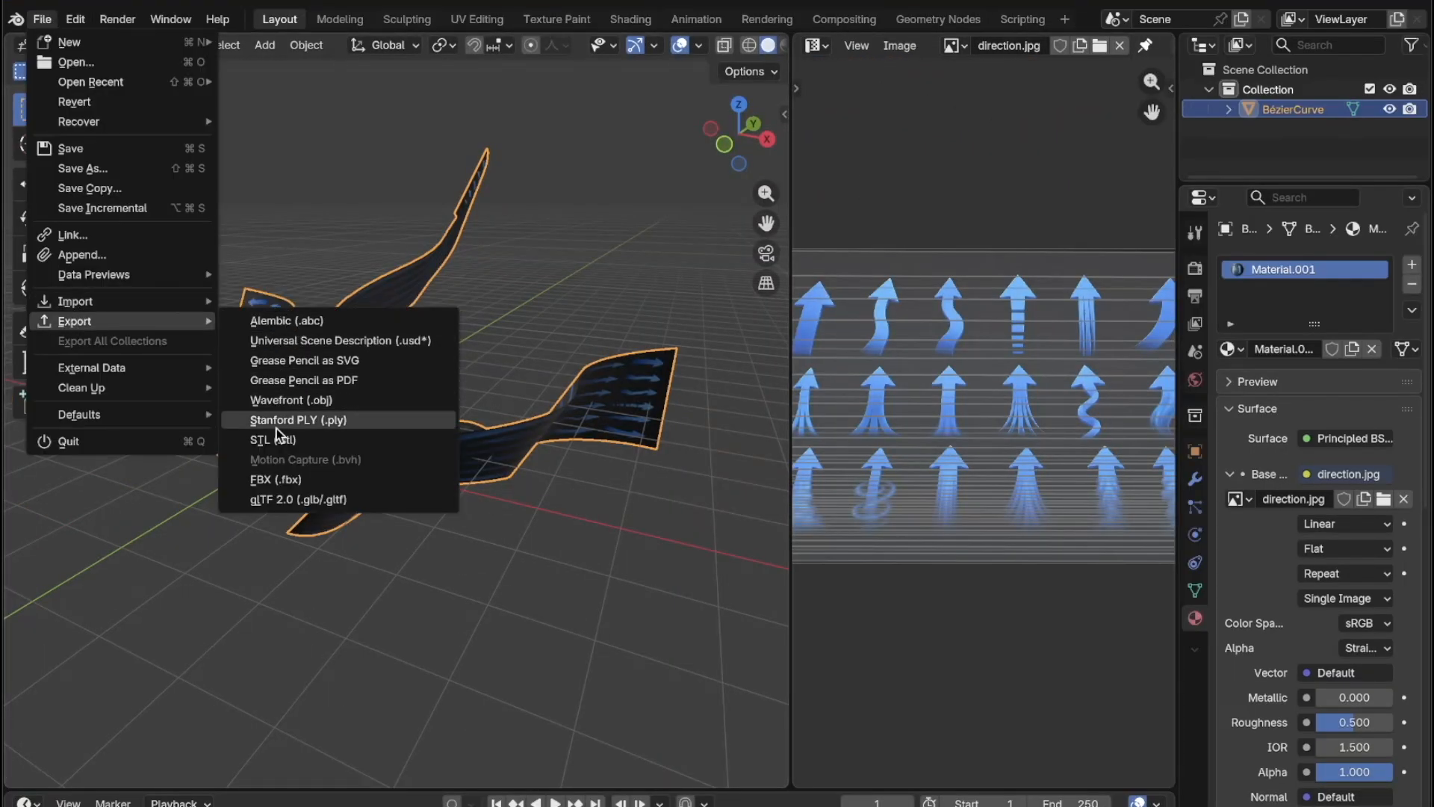
{"action": "left_click", "coordinate": [275, 480]}
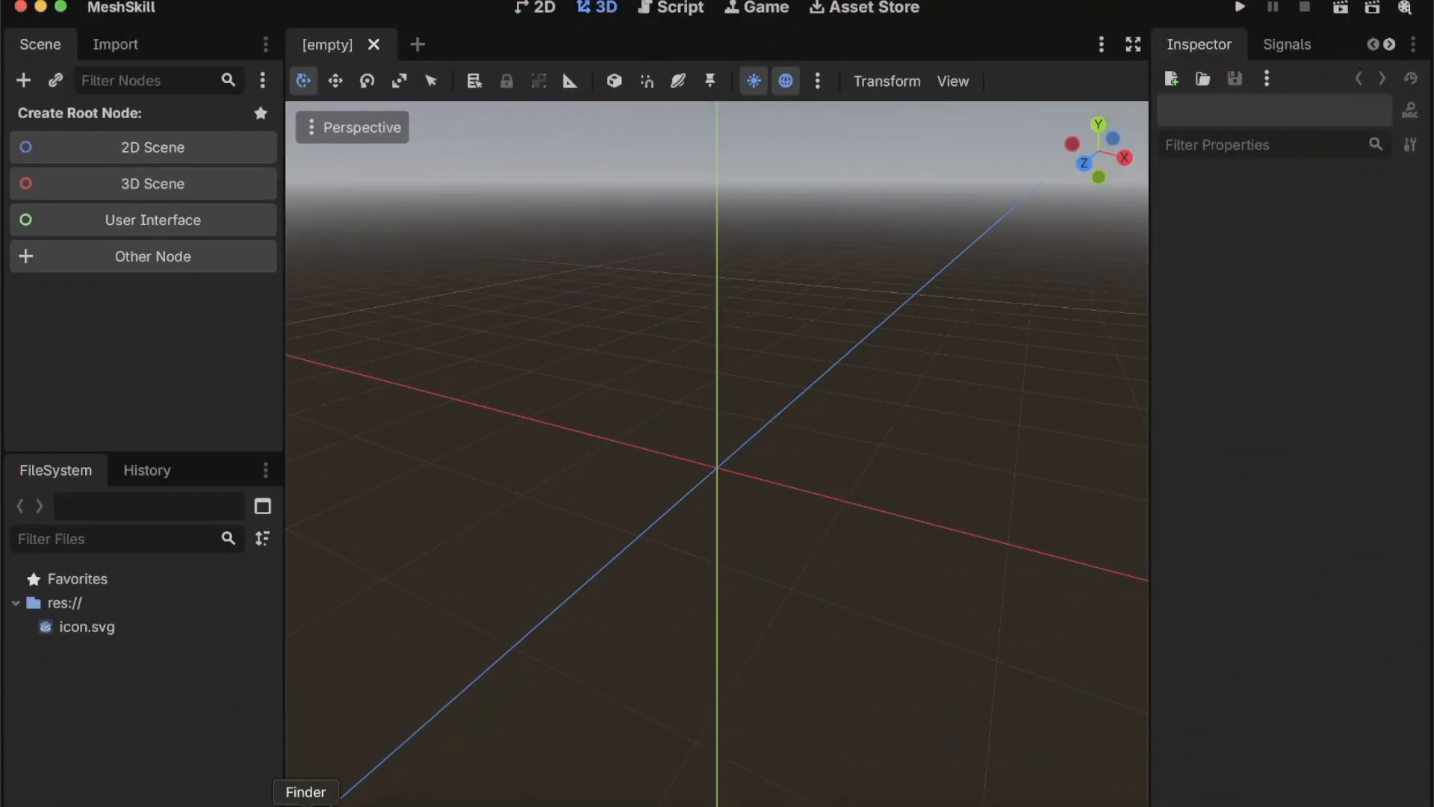
In the Godot project, import MeshSkill.fbx from Finder and place it in the 3D scene
{"action": "left_click", "coordinate": [305, 798]}
{"action": "left_click_drag", "start_coordinate": [422, 163], "coordinate": [127, 742]}
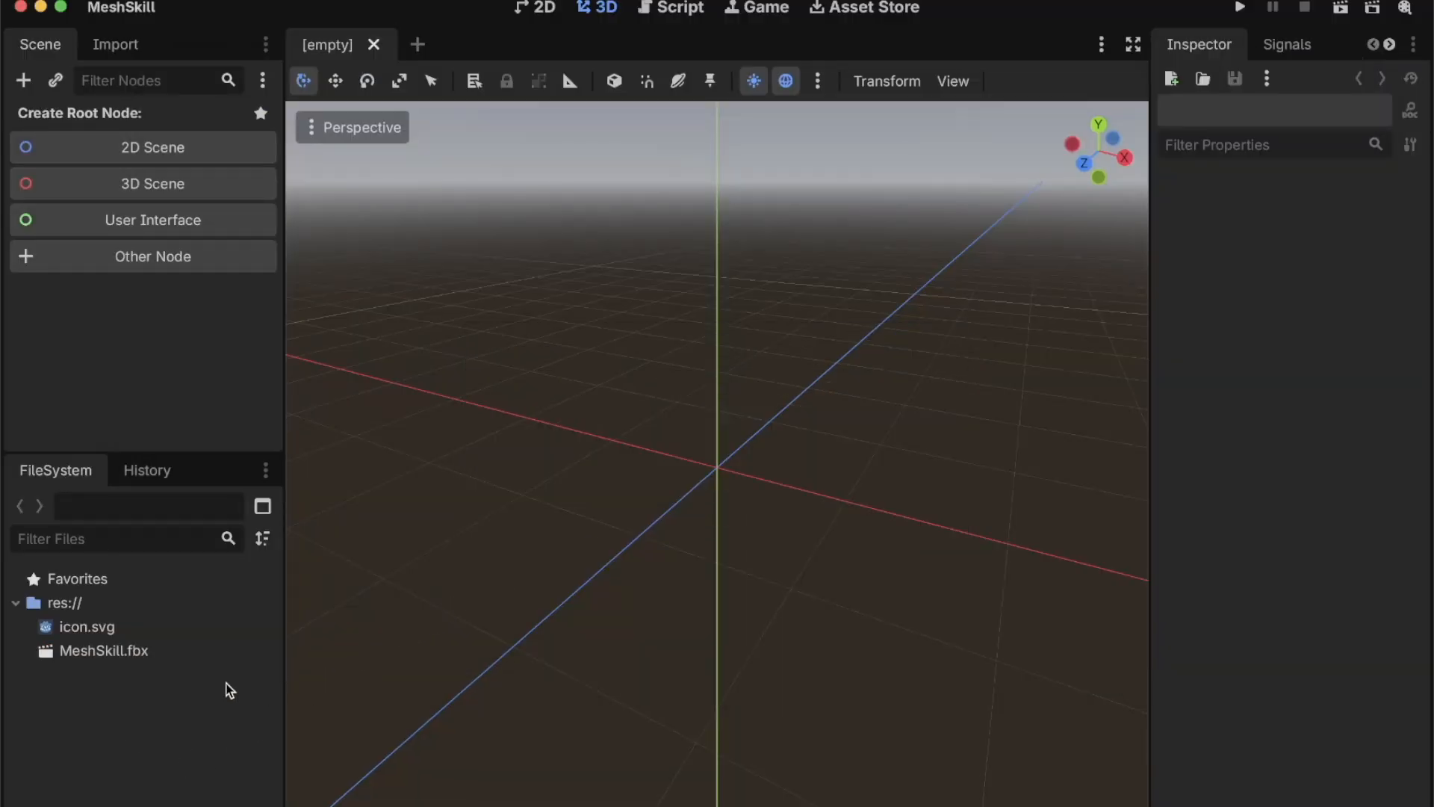
{"action": "left_click_drag", "start_coordinate": [122, 650], "coordinate": [704, 460]}
{"action": "right_click_drag", "start_coordinate": [886, 640], "coordinate": [807, 523]}
{"action": "scroll", "coordinate": [887, 640], "scroll_direction": "down", "scroll_amount": 1}
{"action": "key", "text": "s"}
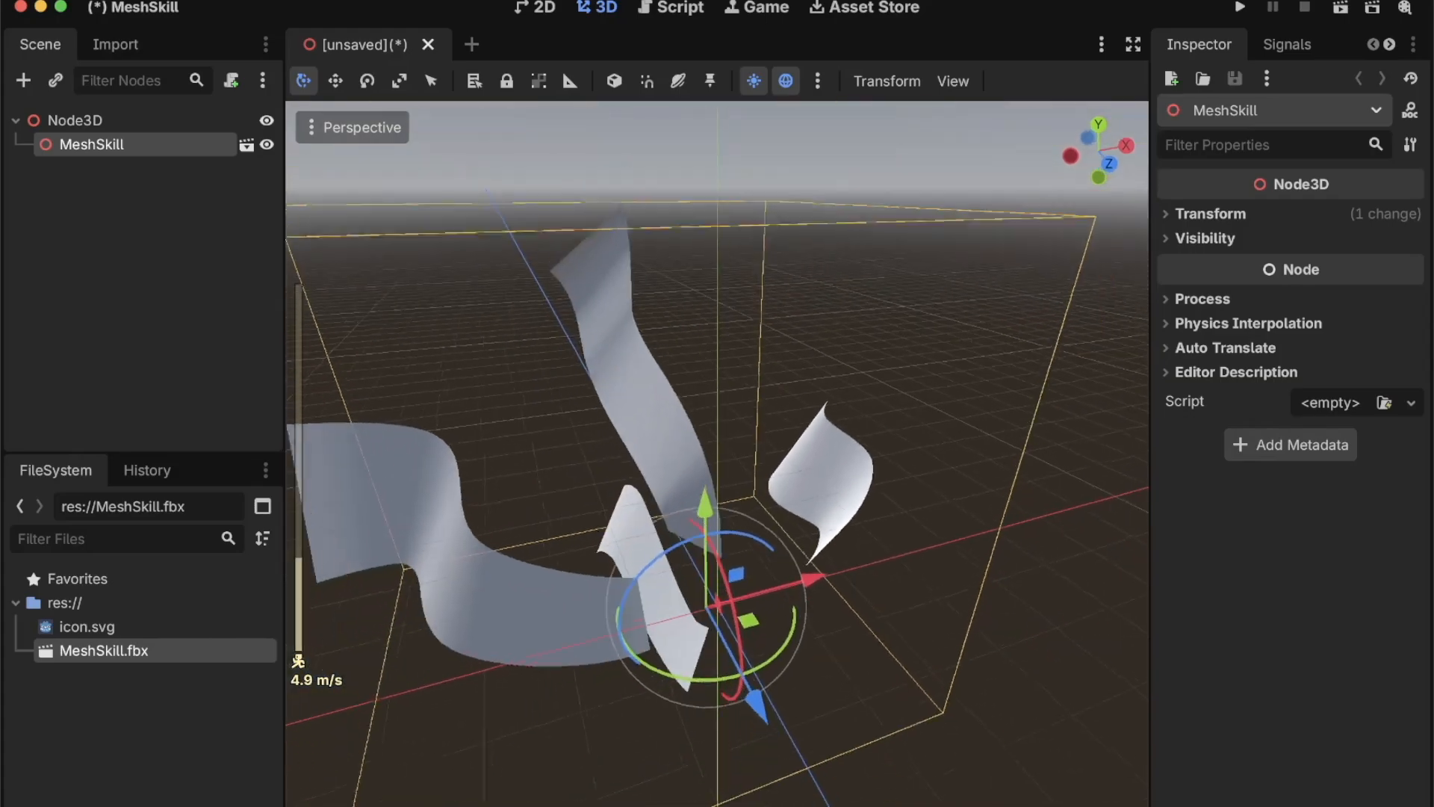
Enable Editable Children on the MeshSkill node to expose its mesh node
{"action": "right_click", "coordinate": [186, 148]}
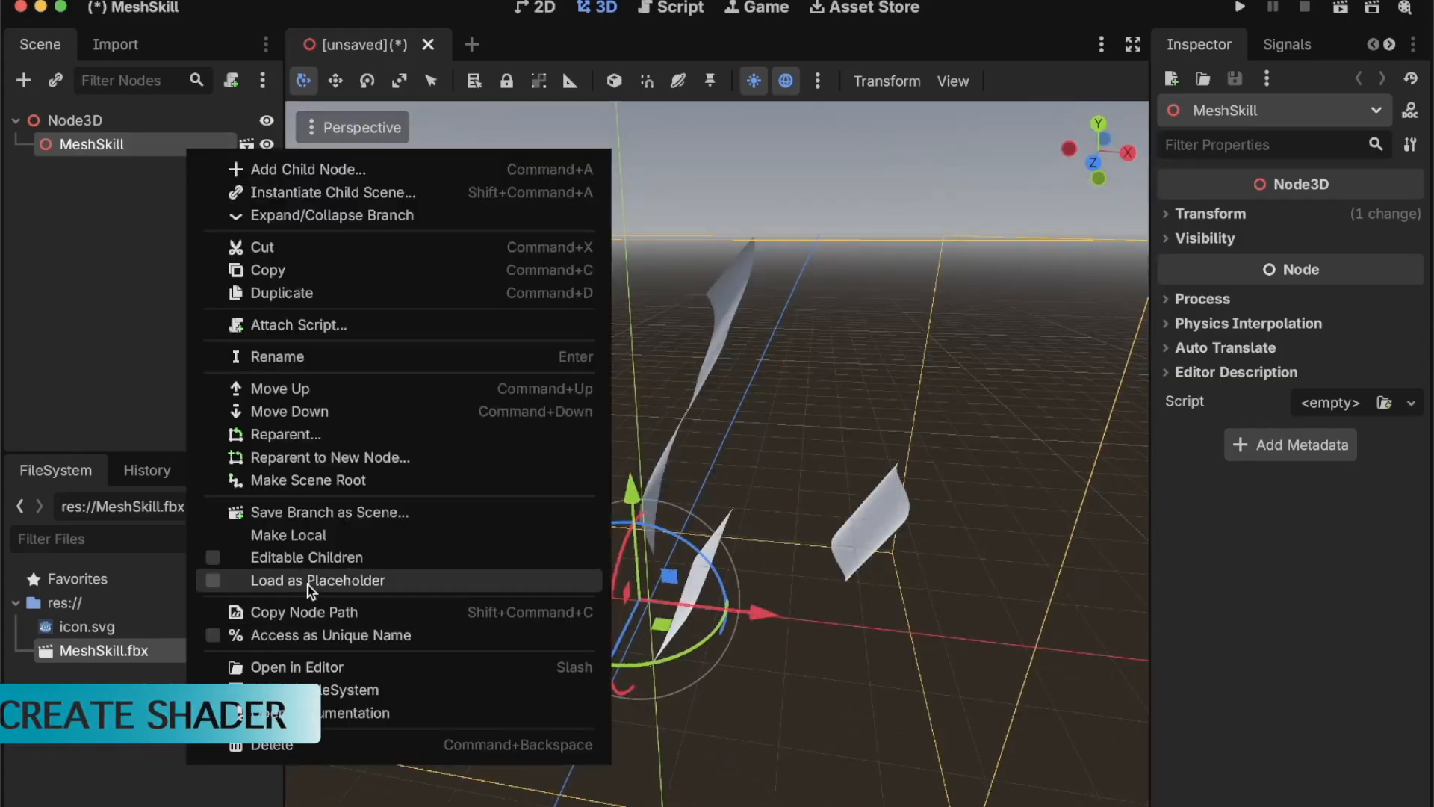
{"action": "left_click", "coordinate": [215, 560]}
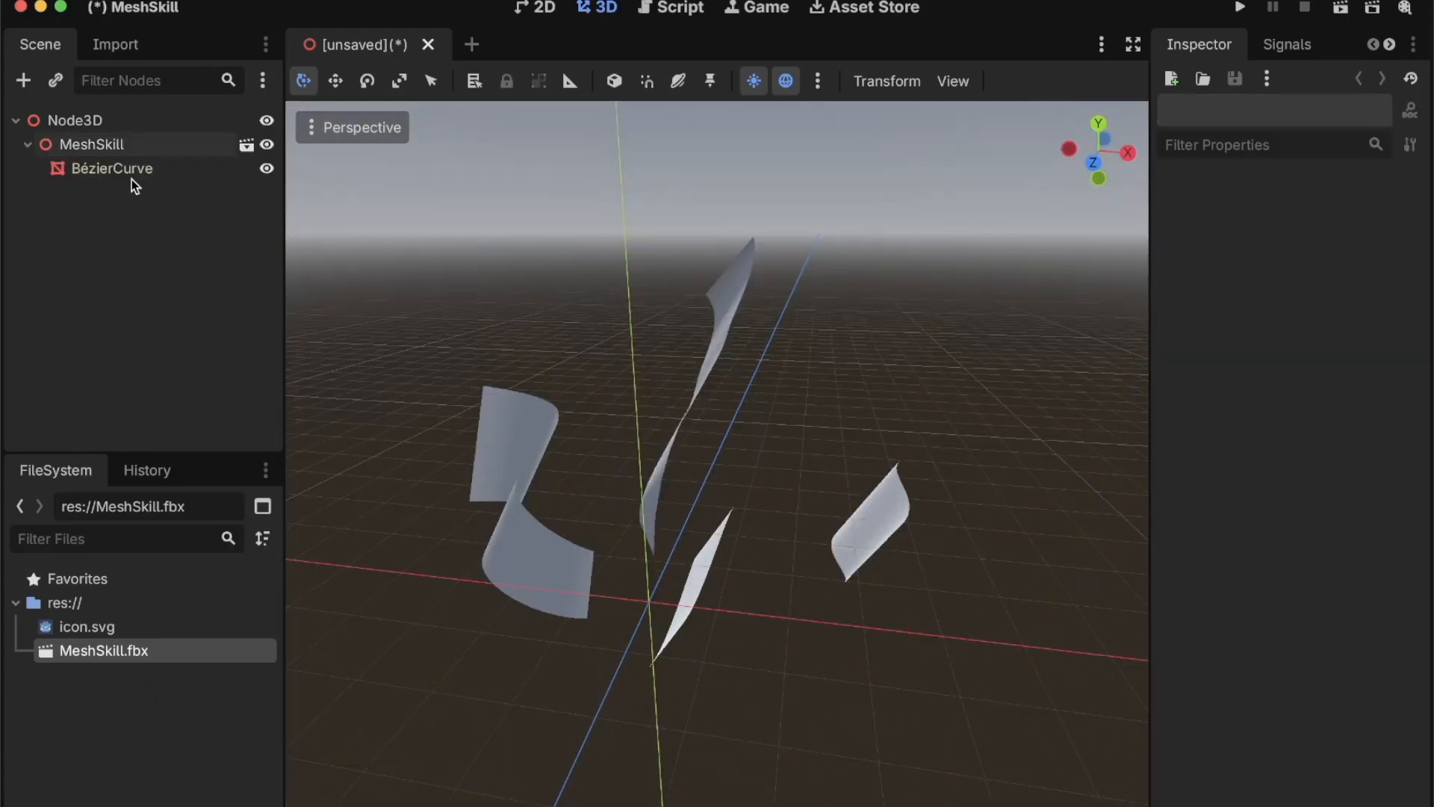
Give the BézierCurve mesh a new ShaderMaterial as its geometry Material Override and make that material unique to the scene
{"action": "left_click", "coordinate": [136, 172]}
{"action": "right_click_drag", "start_coordinate": [644, 519], "coordinate": [822, 581]}
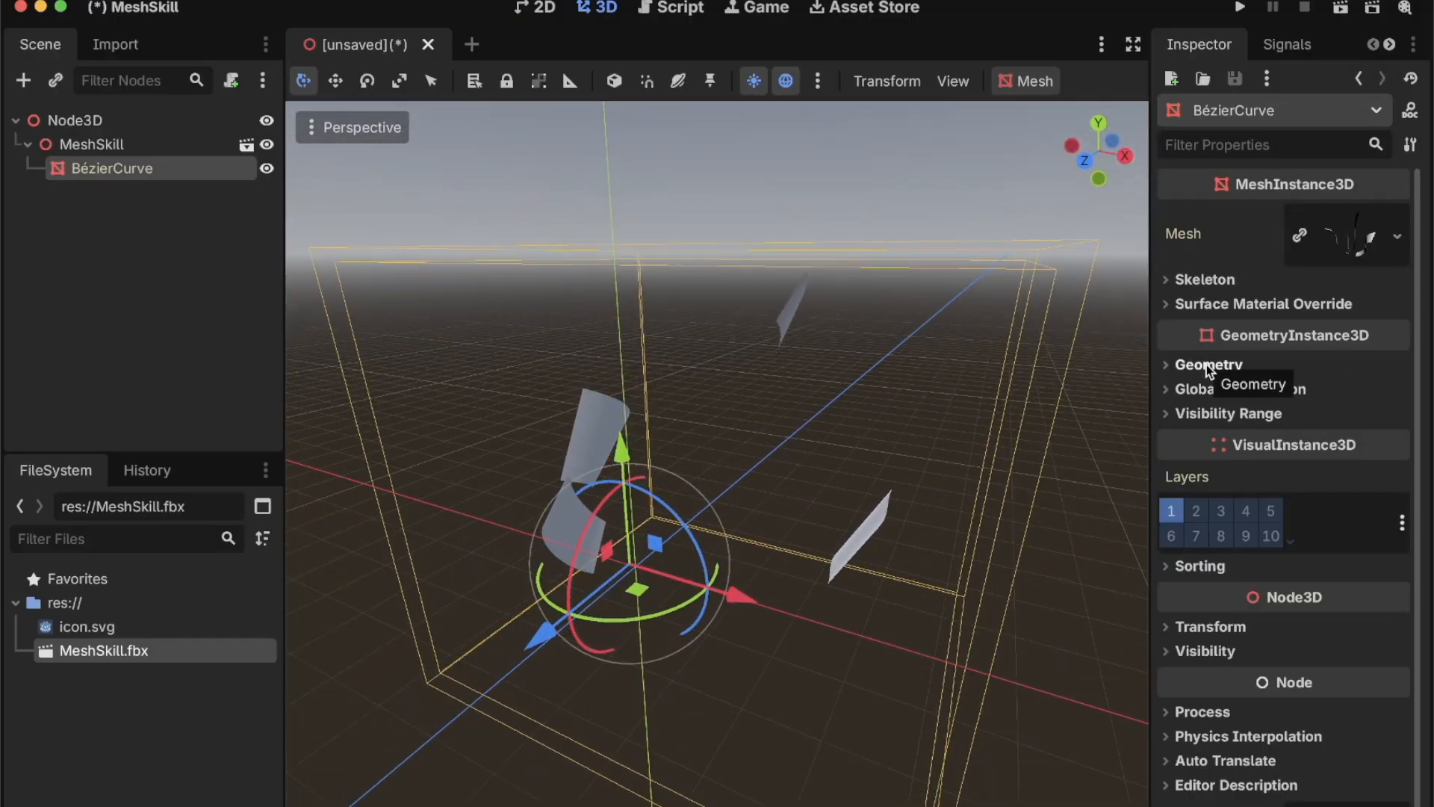
{"action": "left_click", "coordinate": [1169, 366]}
{"action": "left_click", "coordinate": [1397, 393]}
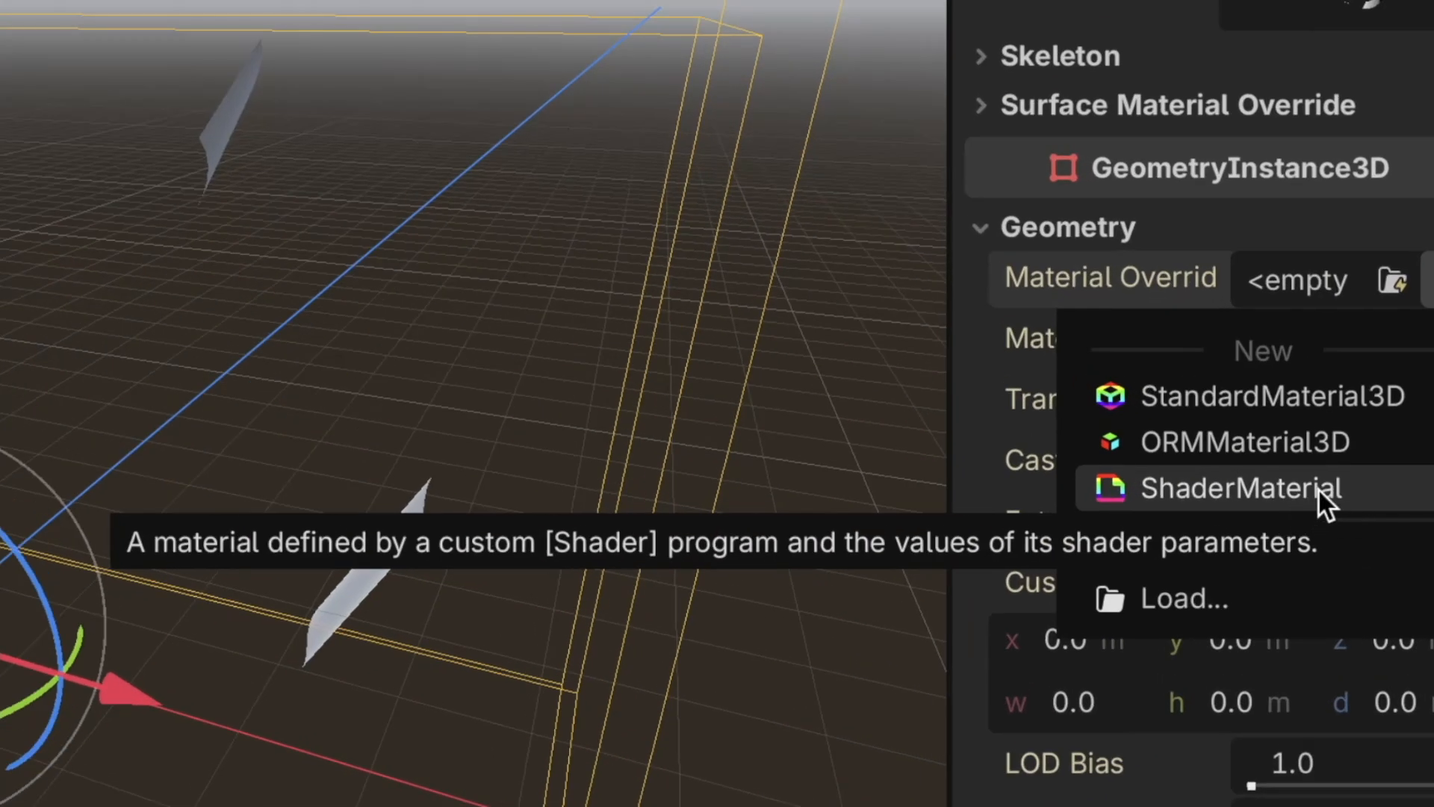
{"action": "left_click", "coordinate": [1337, 496]}
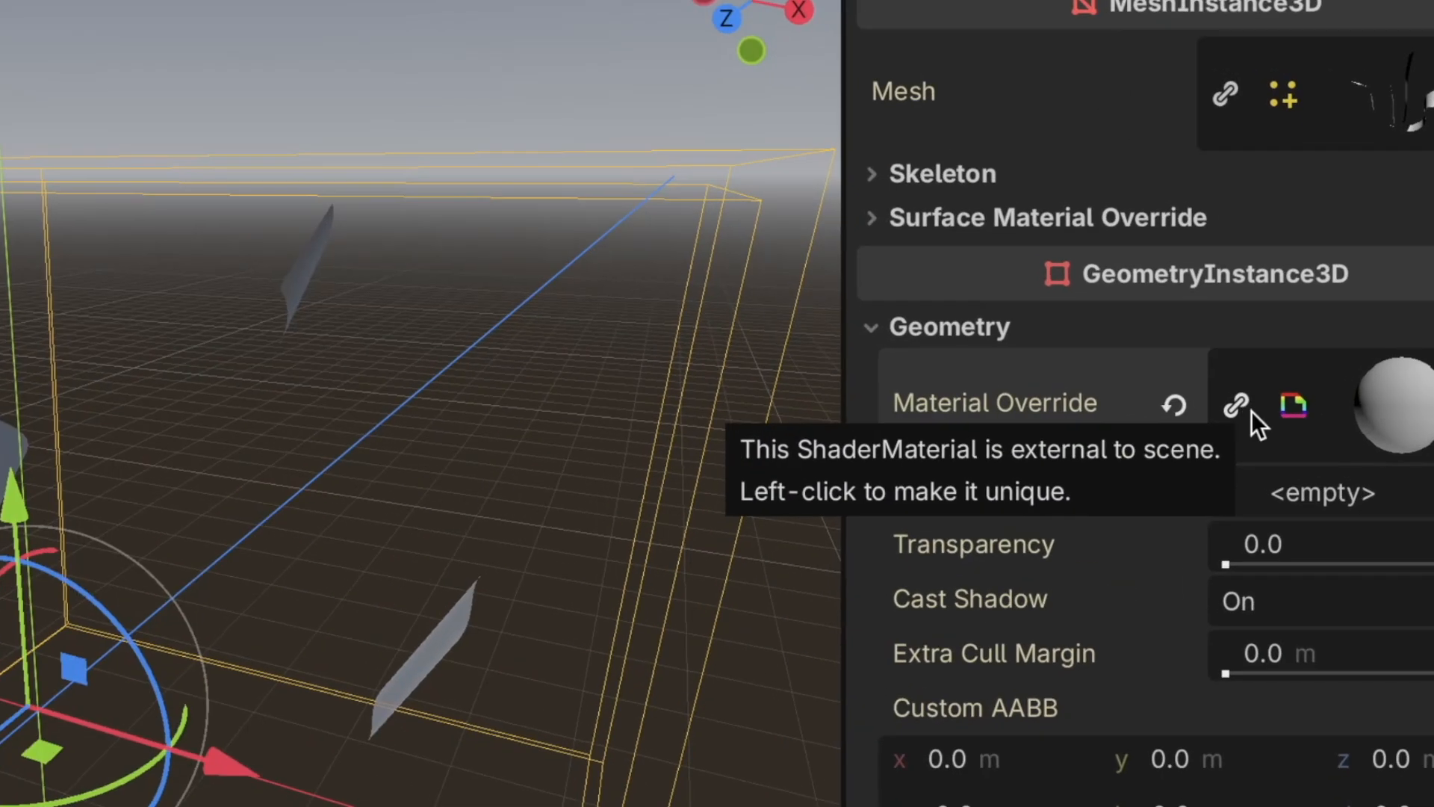
{"action": "left_click", "coordinate": [1244, 409]}
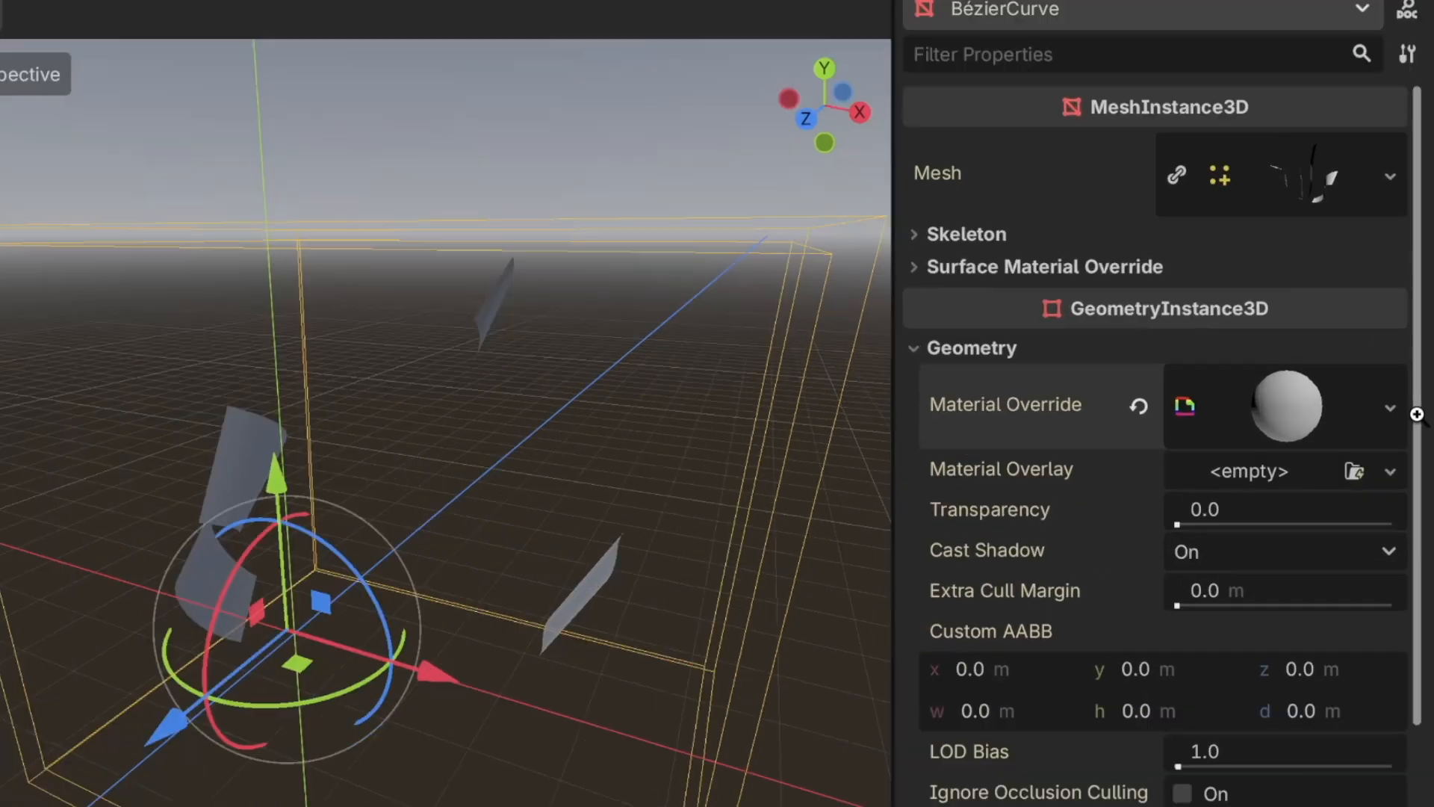
Create a Spatial VisualShader for the override material, saved as res://skill_shader.tres
{"action": "left_click", "coordinate": [1396, 399]}
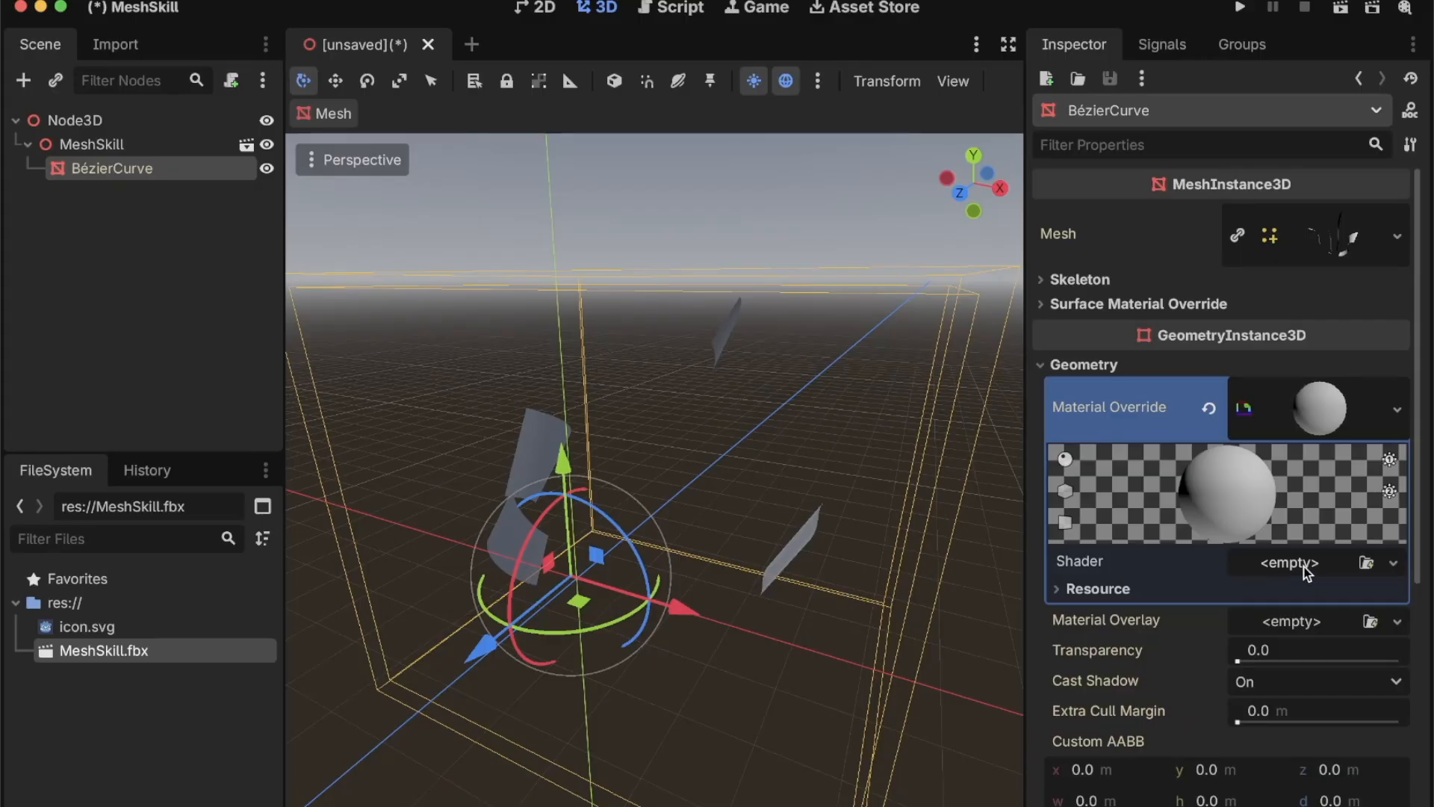
{"action": "left_click", "coordinate": [1305, 567]}
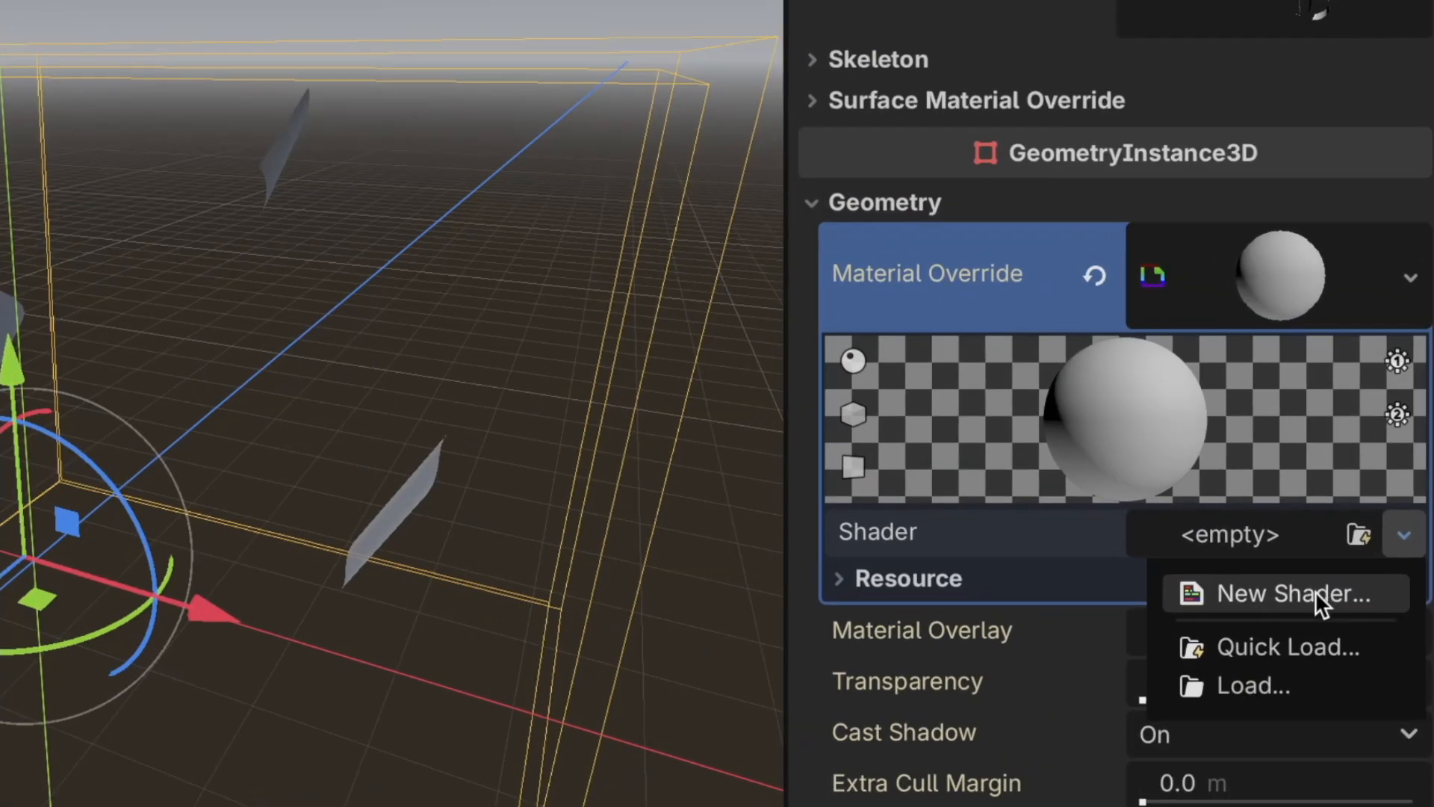
{"action": "left_click", "coordinate": [1374, 599]}
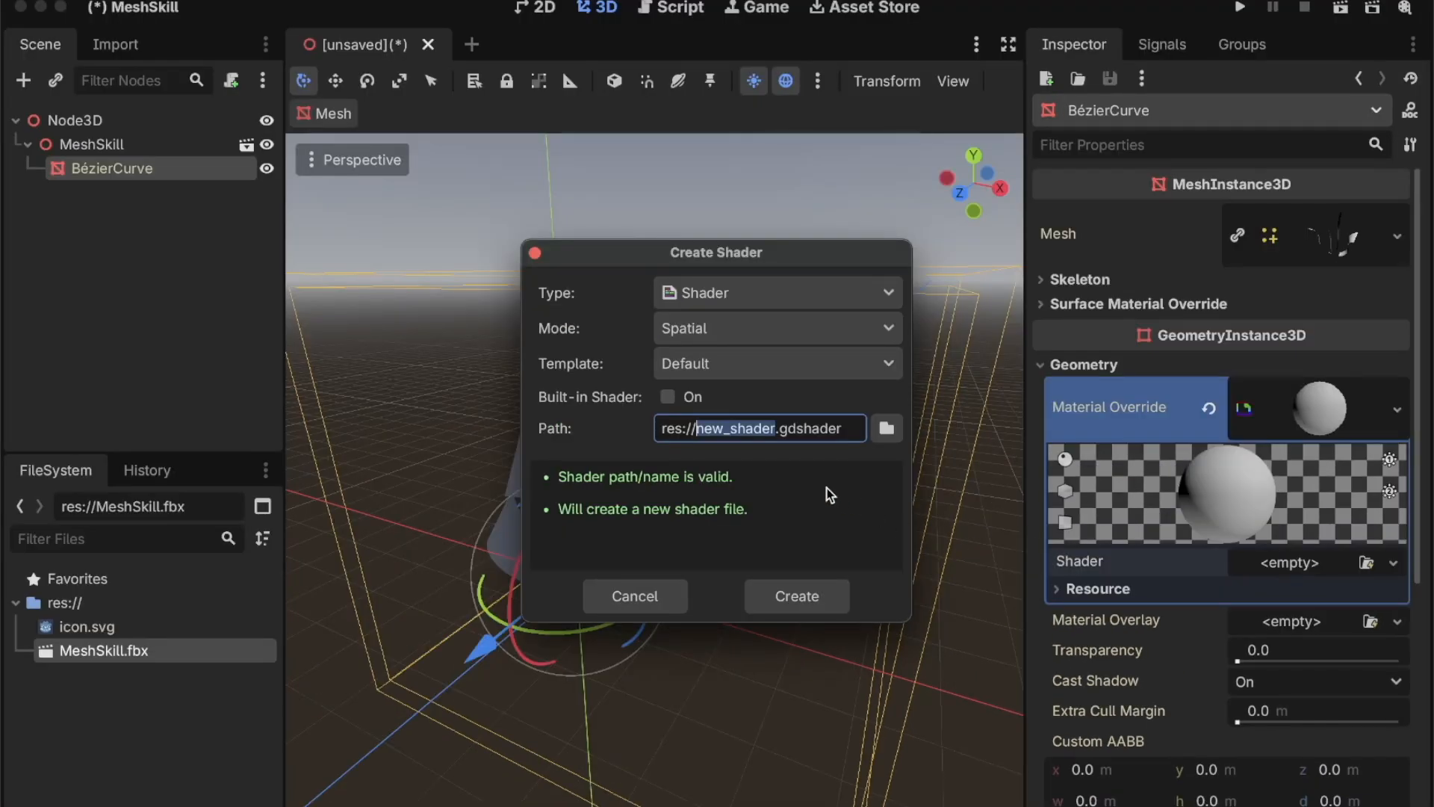
{"action": "type", "text": "skill"}
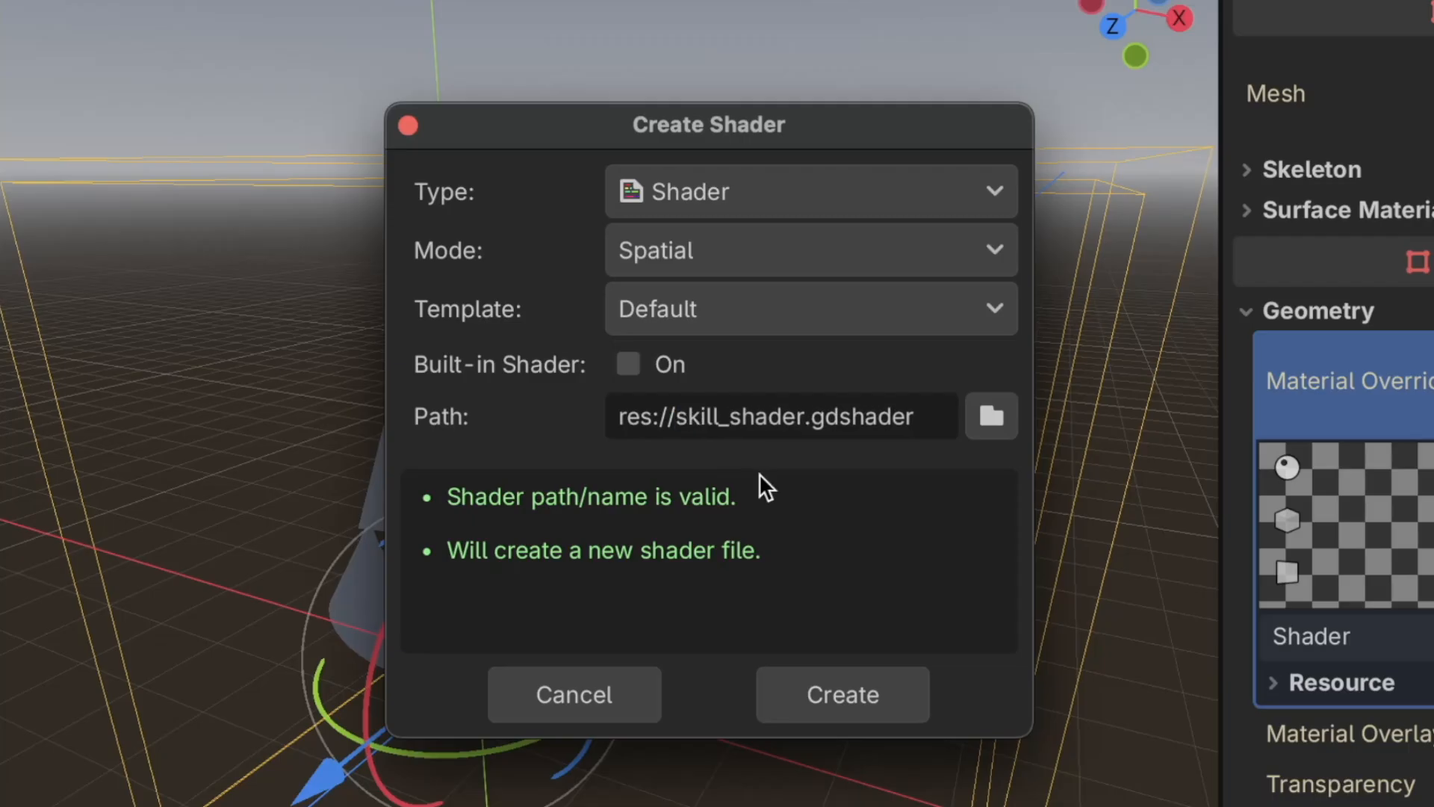
{"action": "left_click", "coordinate": [777, 294]}
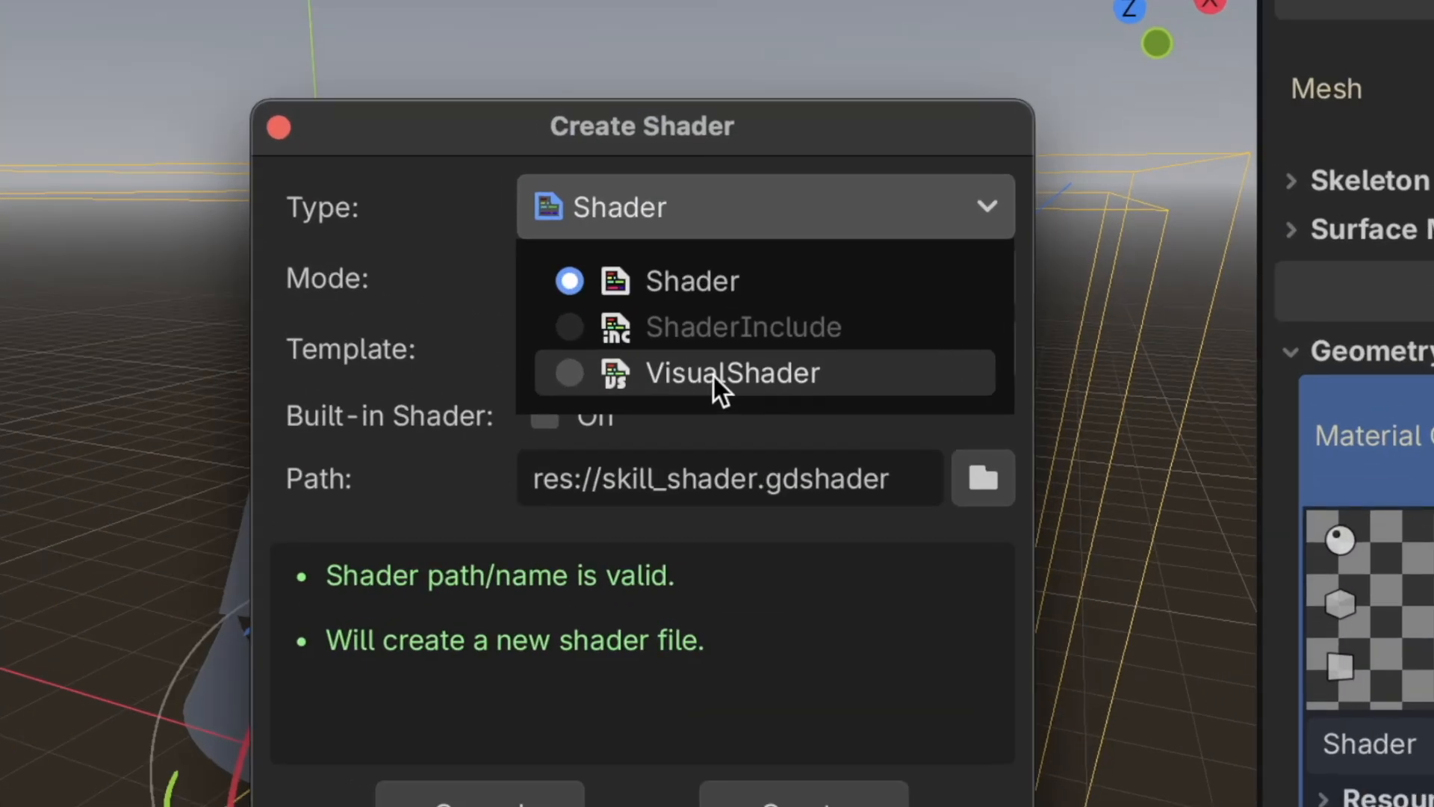
{"action": "left_click", "coordinate": [762, 376]}
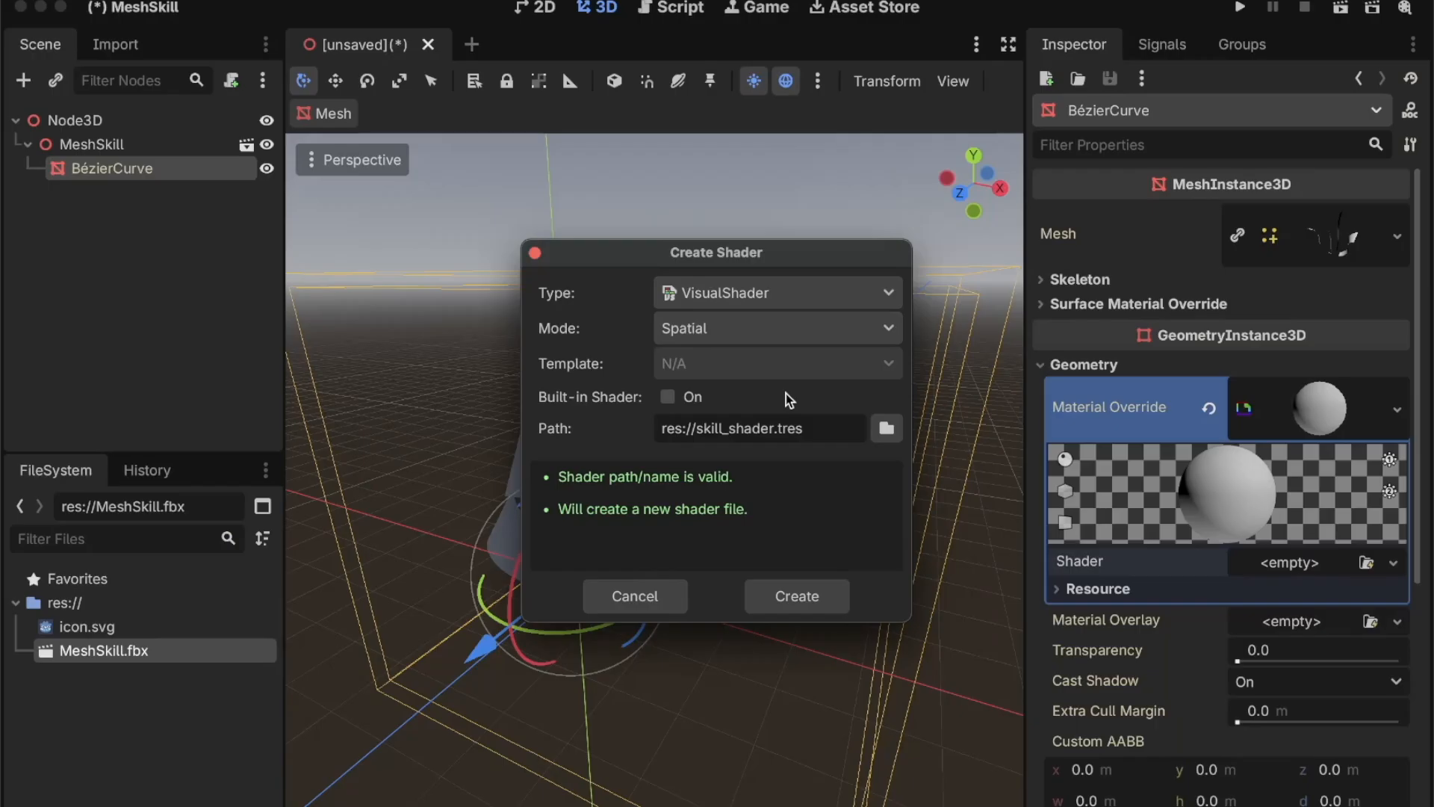
{"action": "left_click", "coordinate": [796, 596]}
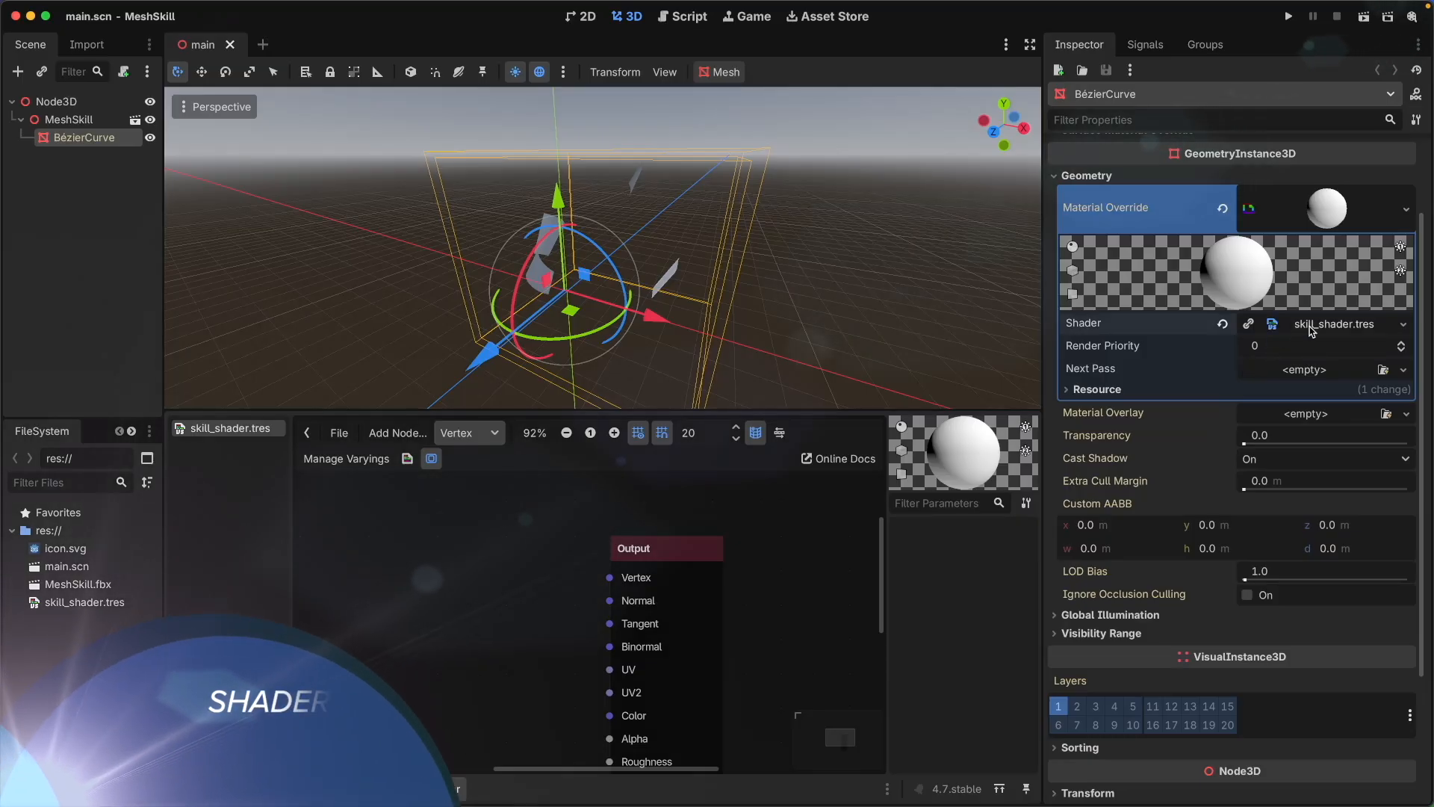
Disable culling in the modes of skill_shader.tres so both faces of the ribbon render
{"action": "left_click", "coordinate": [1334, 324]}
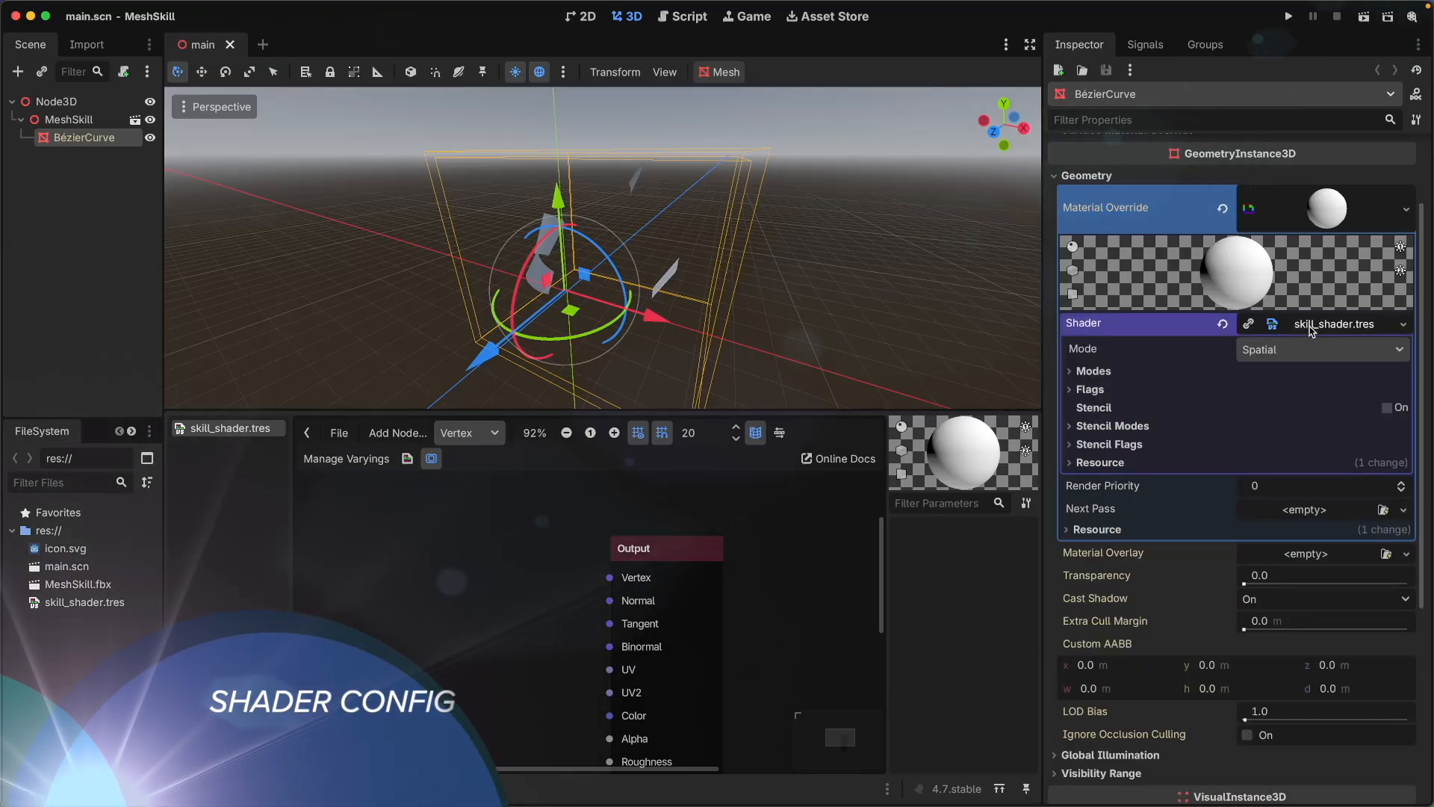
{"action": "left_click", "coordinate": [1367, 372]}
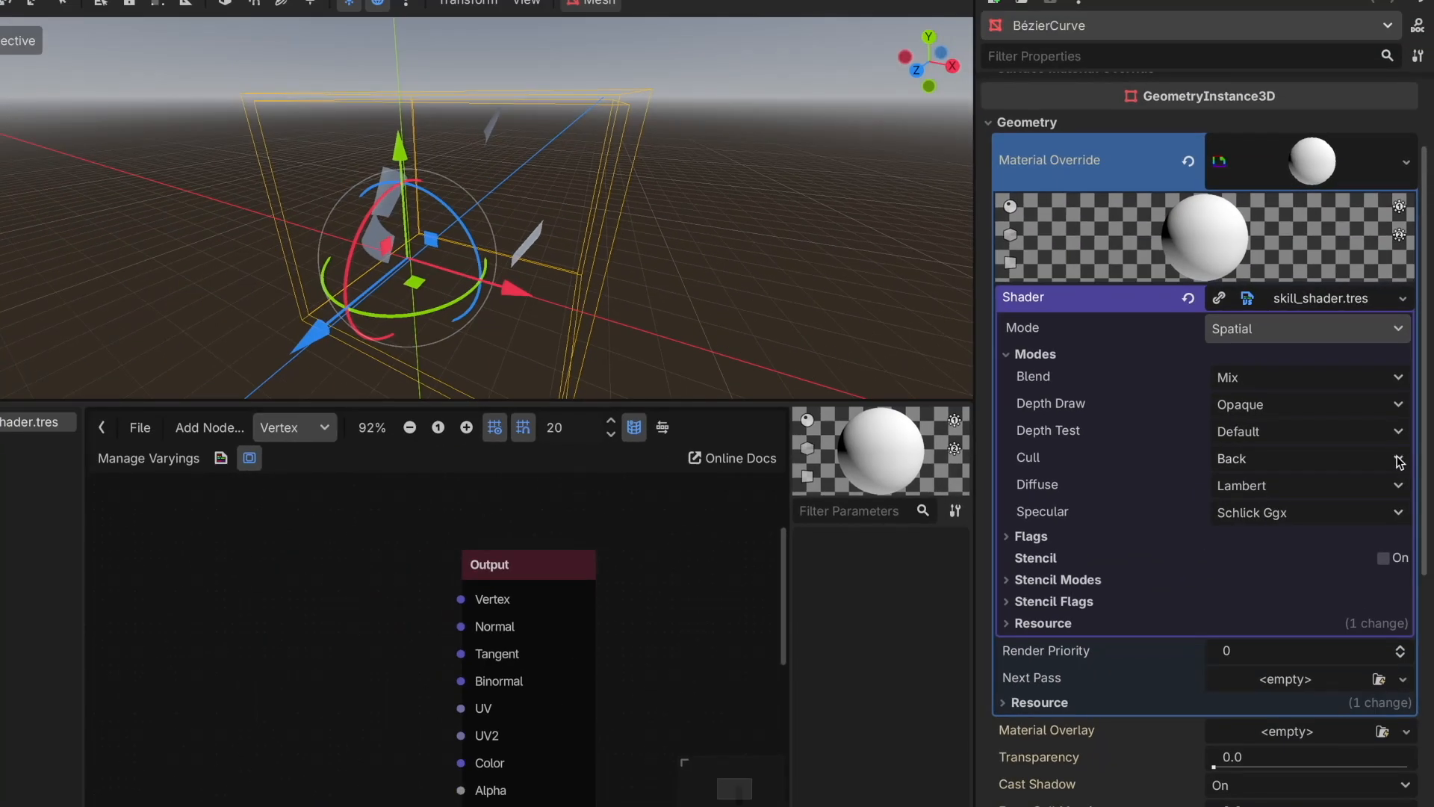
{"action": "left_click", "coordinate": [1399, 459]}
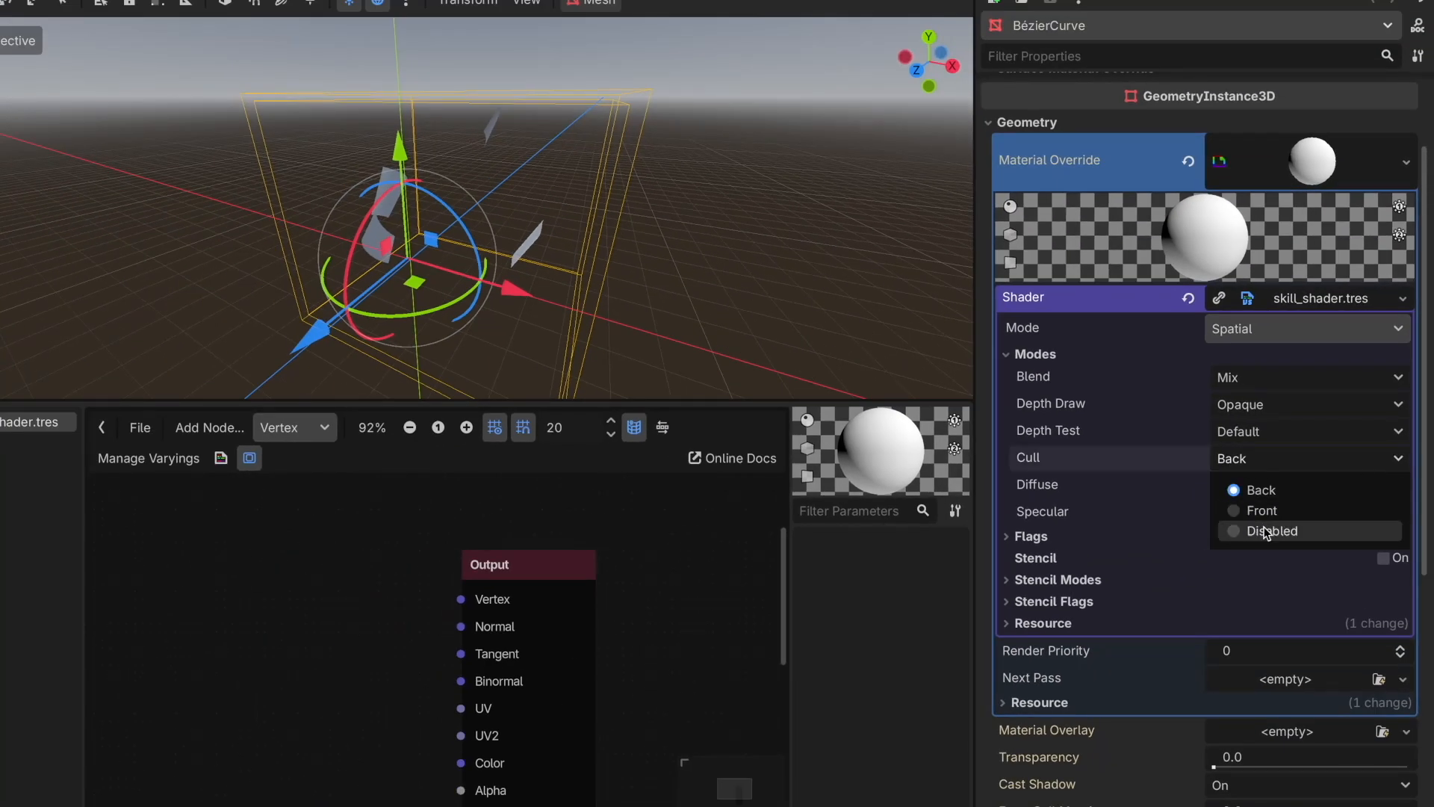
{"action": "left_click", "coordinate": [1263, 527]}
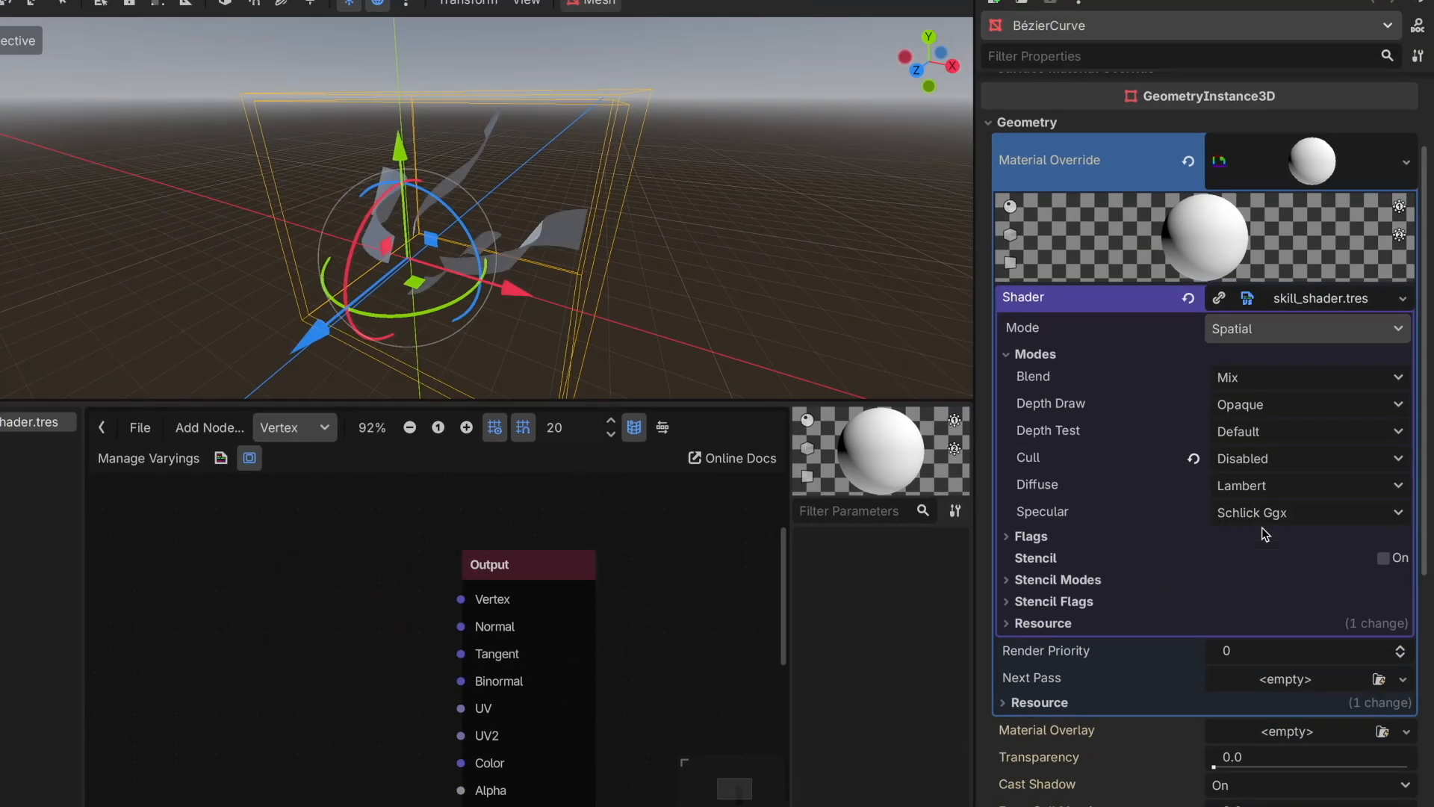
Set both the Diffuse and Specular modes of the shader to Toon
{"action": "left_click", "coordinate": [1267, 486]}
{"action": "left_click", "coordinate": [1234, 576]}
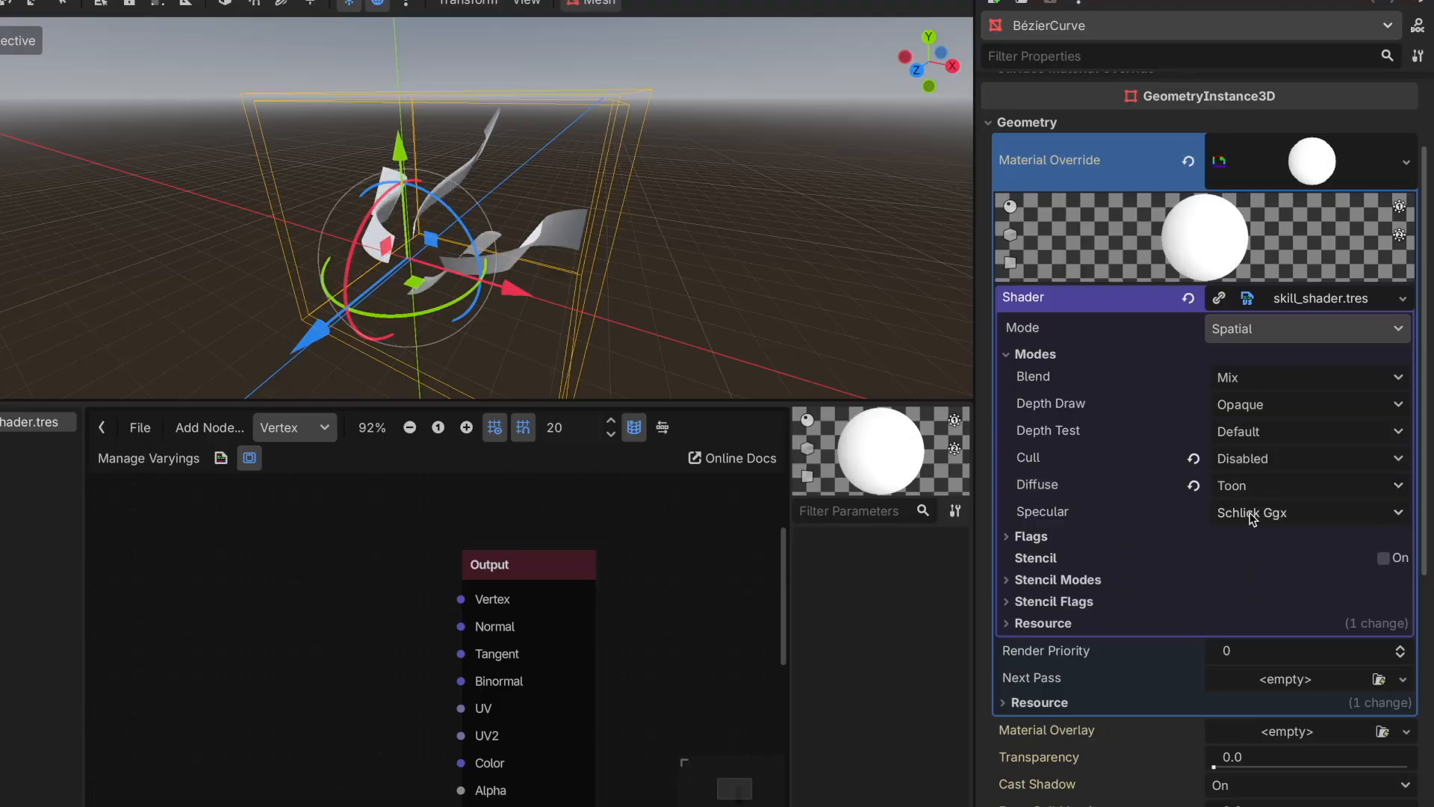
{"action": "left_click", "coordinate": [1247, 517]}
{"action": "left_click", "coordinate": [1238, 564]}
{"action": "left_click", "coordinate": [842, 290]}
{"action": "left_click", "coordinate": [487, 263]}
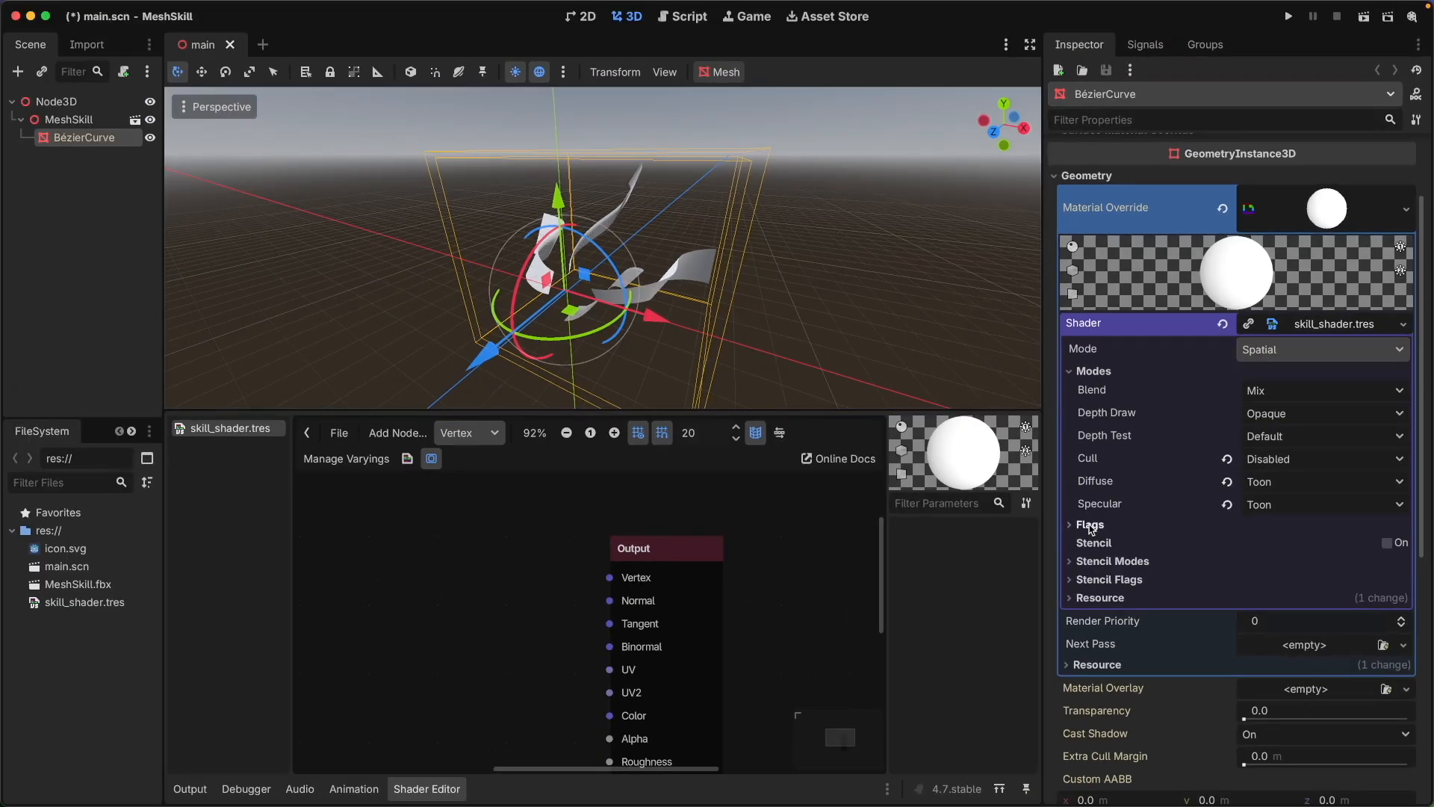
Switch the shader graph to the Fragment stage and add a Texture2DParameter node named Base
{"action": "left_click", "coordinate": [443, 433]}
{"action": "left_click", "coordinate": [461, 479]}
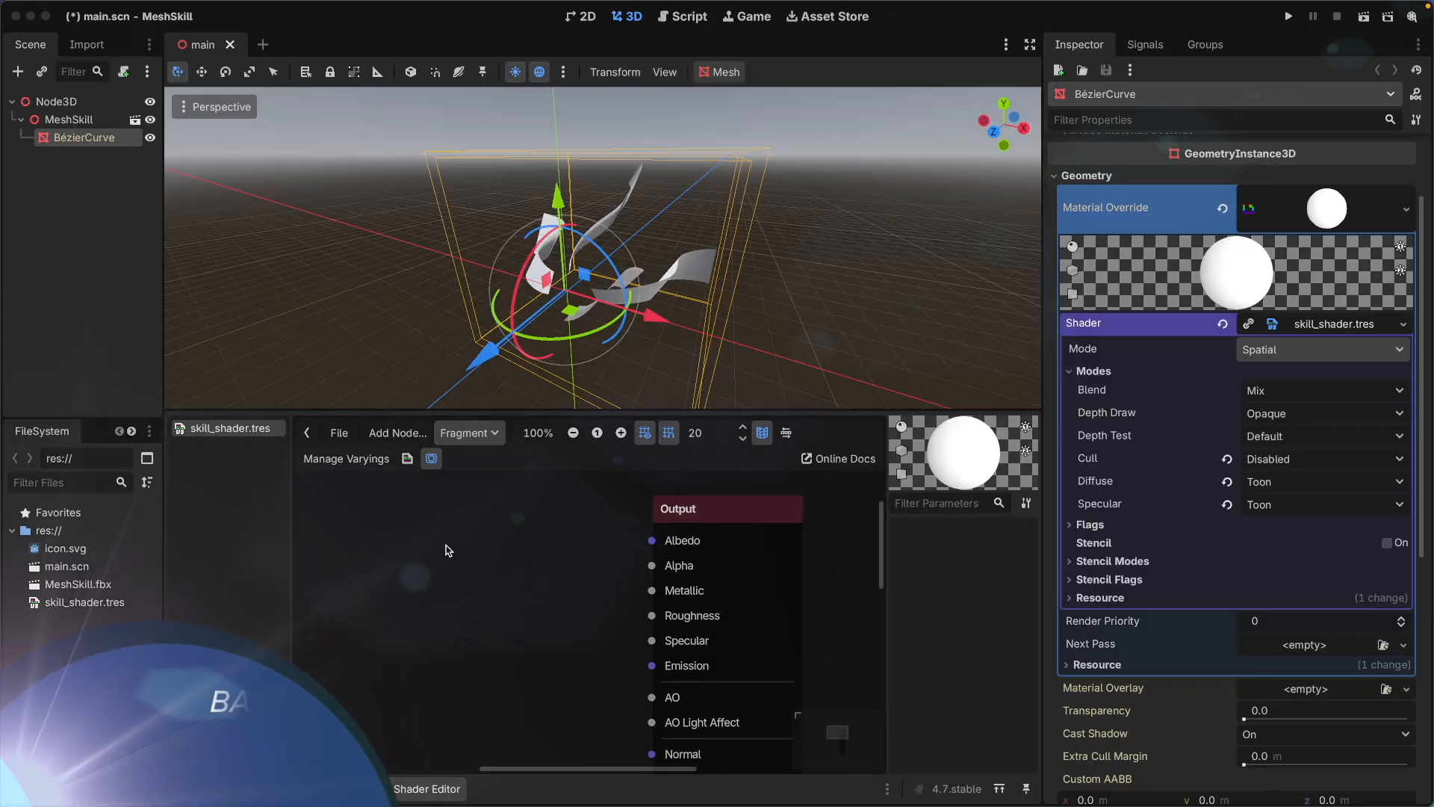
{"action": "right_click", "coordinate": [446, 548]}
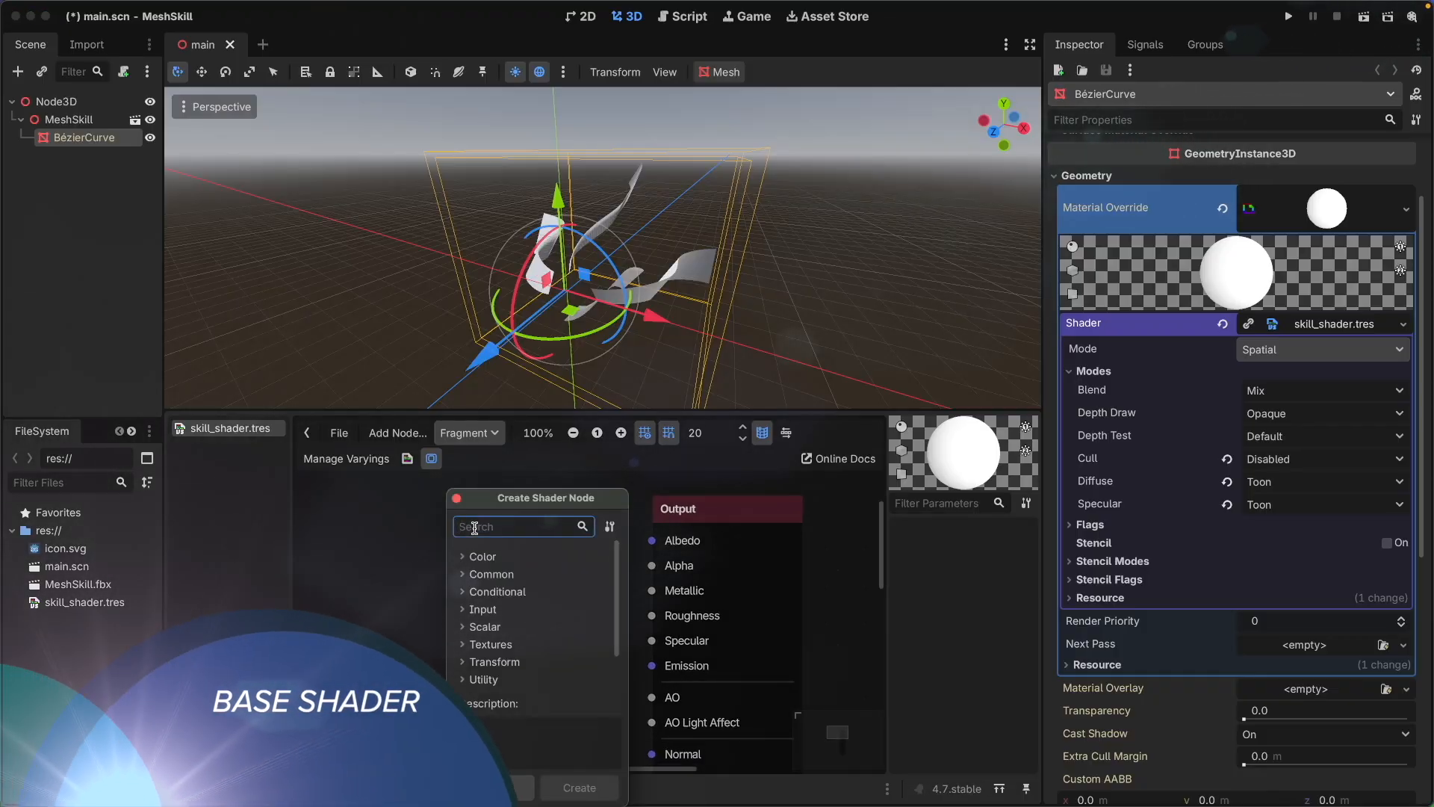
{"action": "type", "text": "texture2dpa"}
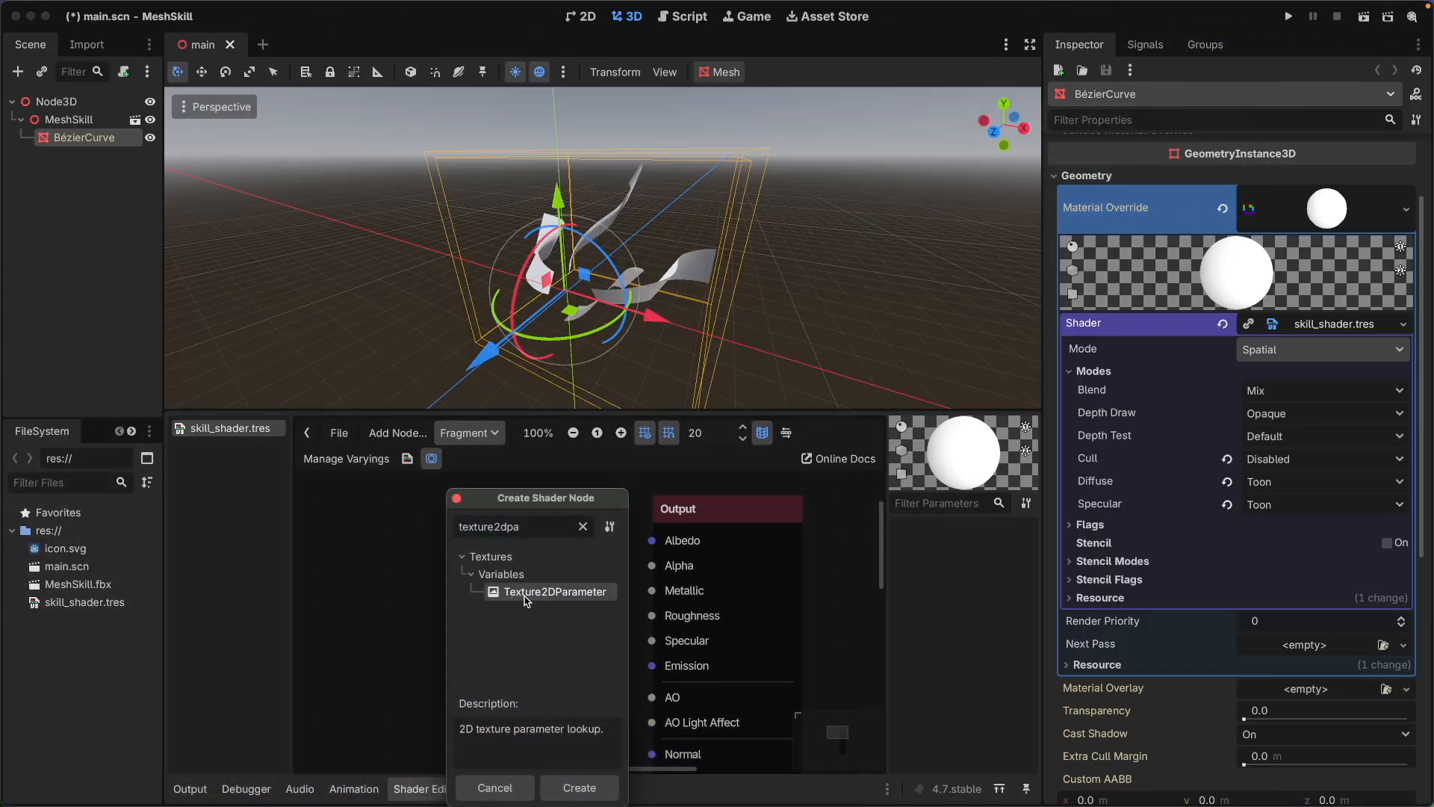
{"action": "left_click", "coordinate": [579, 785]}
{"action": "left_click_drag", "start_coordinate": [583, 561], "coordinate": [344, 542]}
{"action": "type", "text": "Base"}
Set the Base texture parameter's default color to Black and its Repeat option to Disabled
{"action": "left_click", "coordinate": [464, 627]}
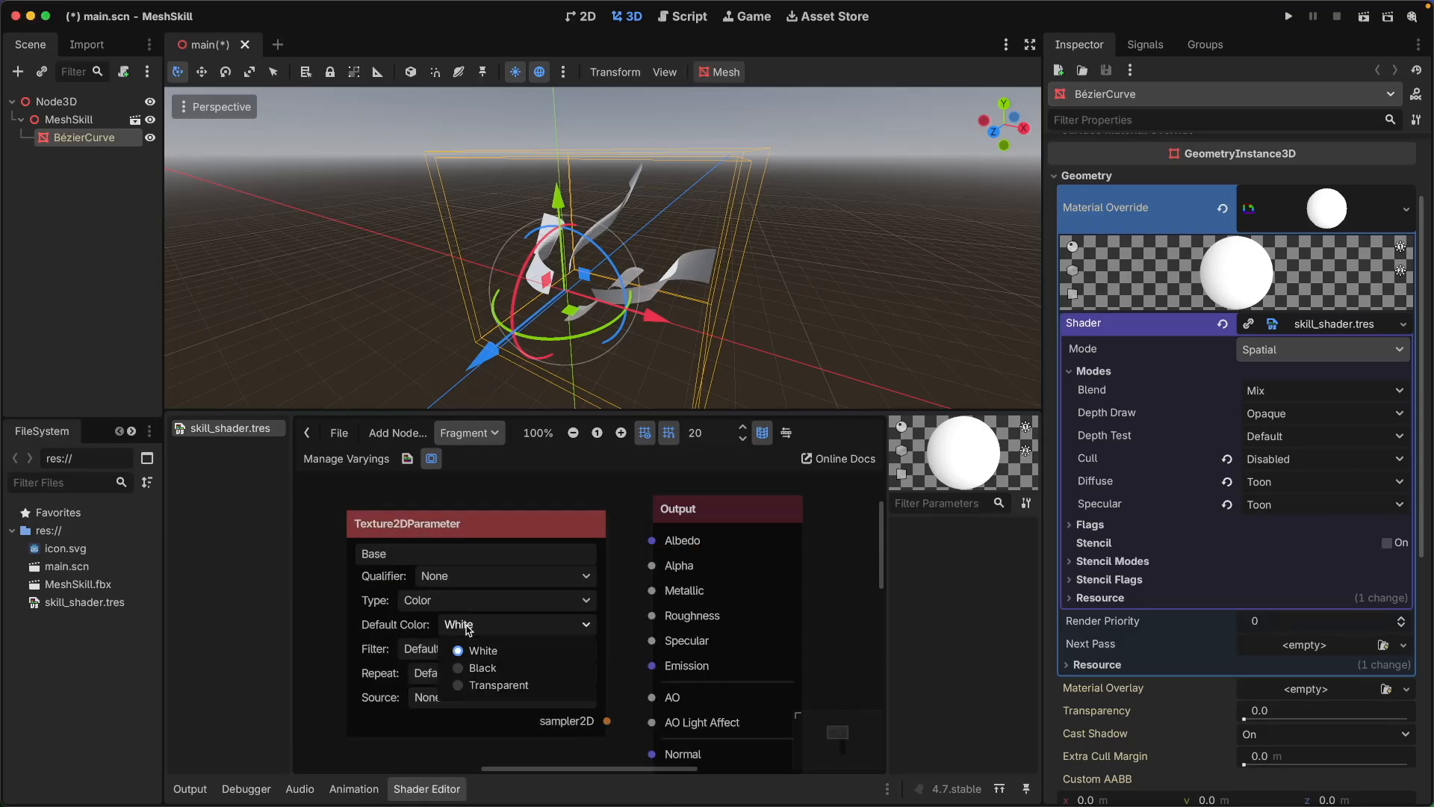
{"action": "left_click", "coordinate": [463, 667]}
{"action": "left_click", "coordinate": [435, 678]}
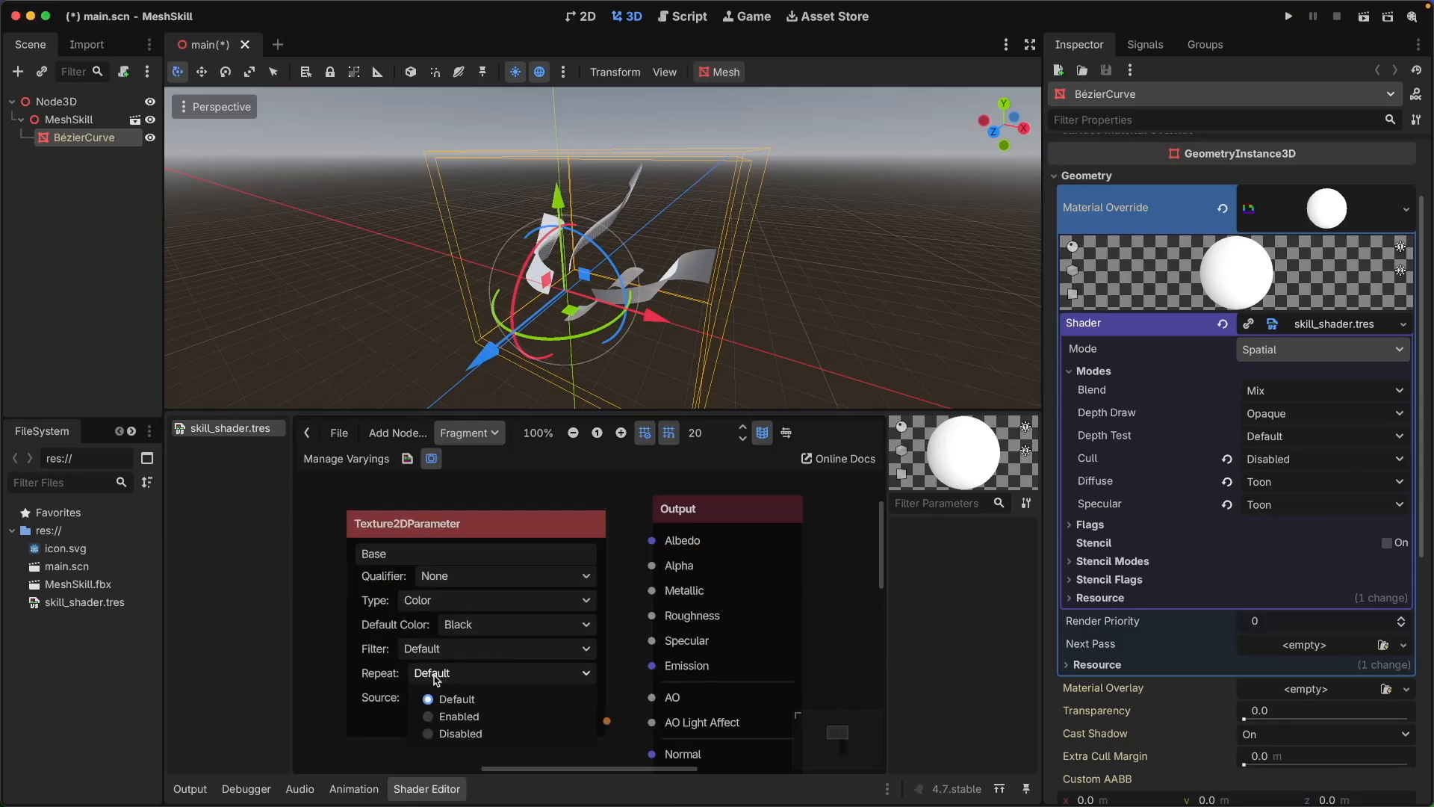
{"action": "left_click", "coordinate": [435, 736]}
Add a Texture2D node fed by the sampler2D output of the Base parameter
{"action": "right_click", "coordinate": [605, 626]}
{"action": "type", "text": "textjre"}
{"action": "key", "text": "BackSpace"}
{"action": "key", "text": "BackSpace"}
{"action": "key", "text": "BackSpace"}
{"action": "key", "text": "BackSpace"}
{"action": "key", "text": "BackSpace"}
{"action": "key", "text": "BackSpace"}
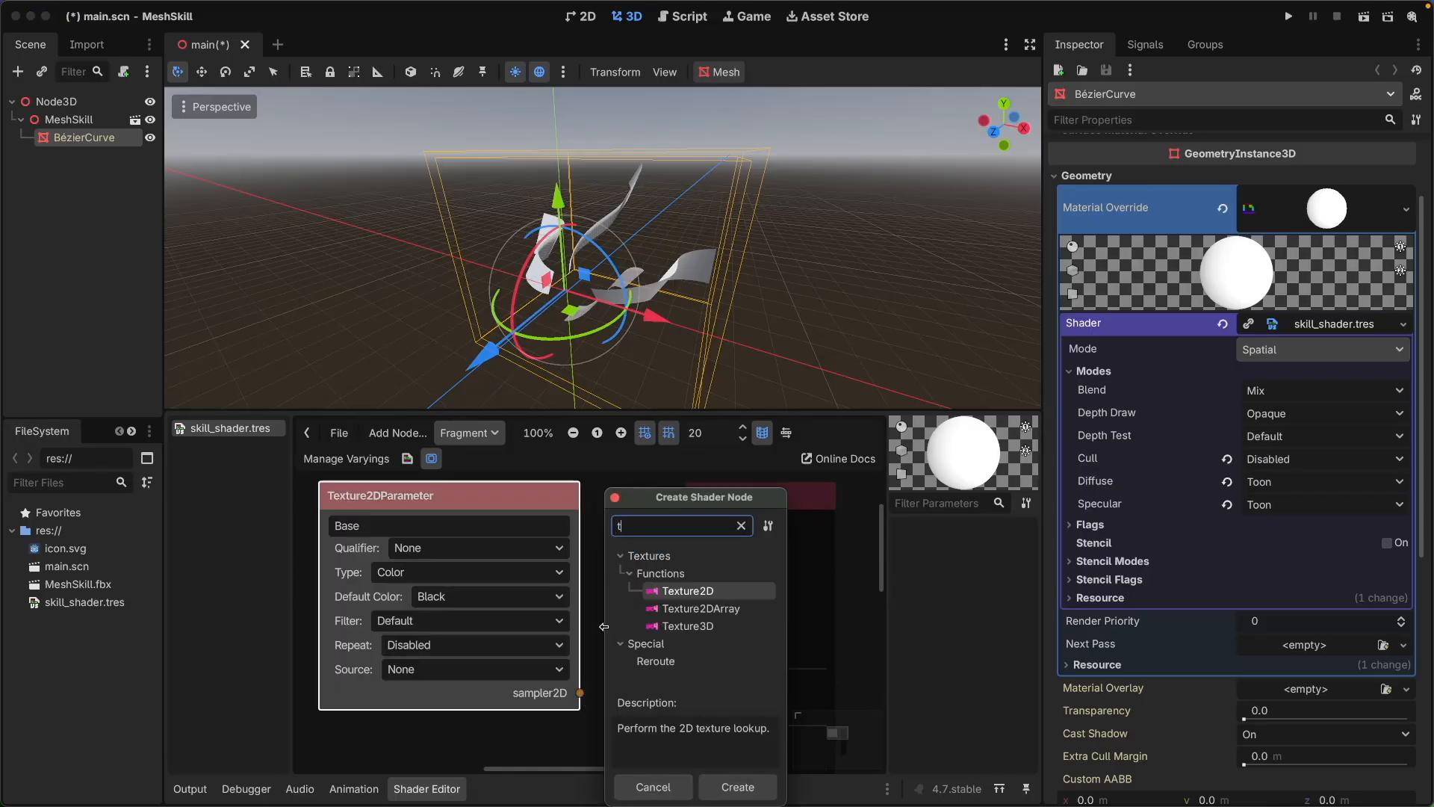
{"action": "left_click", "coordinate": [738, 787]}
Arrange the Base parameter and Texture2D nodes beside the Output node and connect the Texture2D color to Albedo
{"action": "scroll", "coordinate": [651, 602], "scroll_direction": "down", "scroll_amount": 7}
{"action": "scroll", "coordinate": [651, 602], "scroll_direction": "up", "scroll_amount": 6}
{"action": "right_click", "coordinate": [651, 604]}
{"action": "left_click", "coordinate": [550, 514]}
{"action": "left_click_drag", "start_coordinate": [463, 506], "coordinate": [385, 502]}
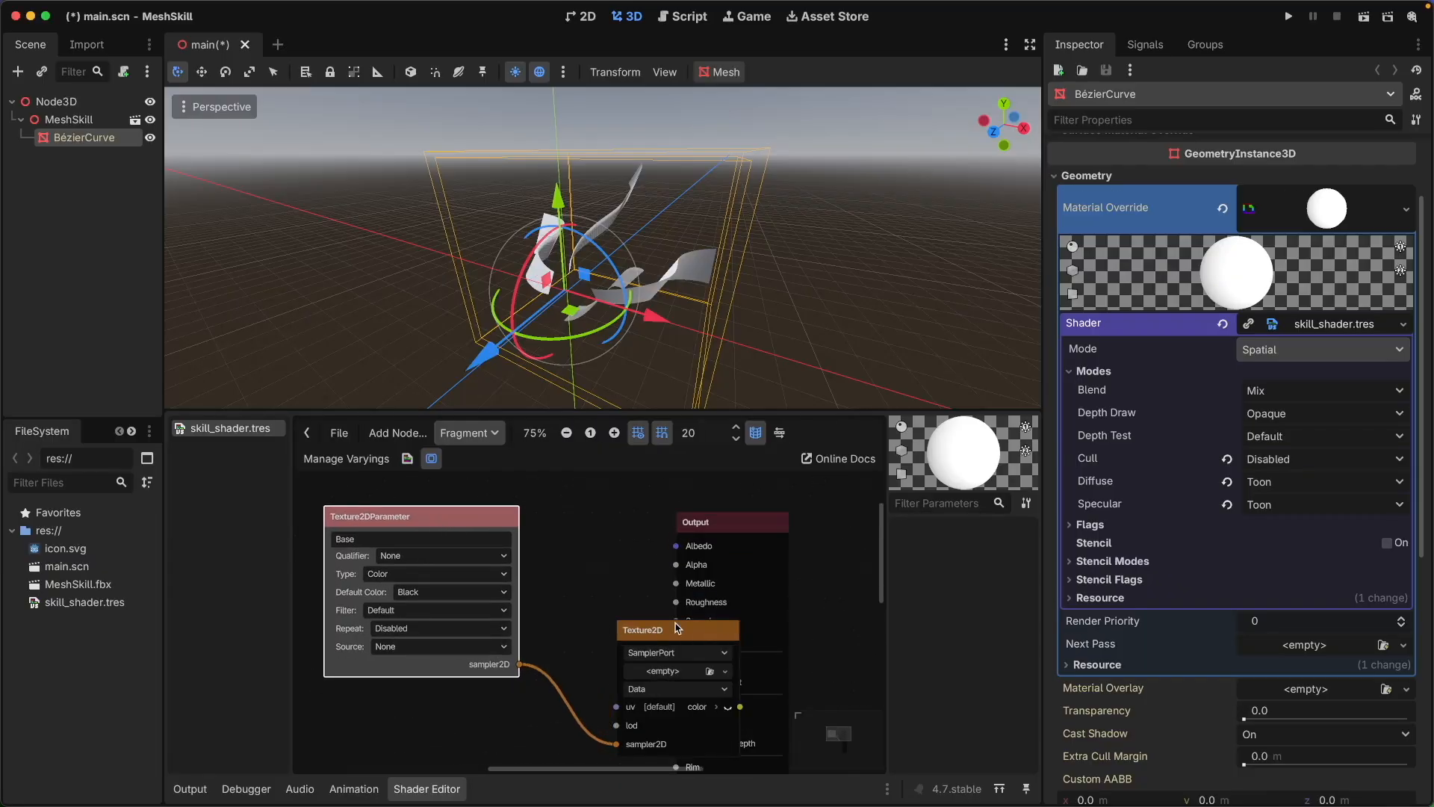
{"action": "left_click_drag", "start_coordinate": [678, 628], "coordinate": [590, 499]}
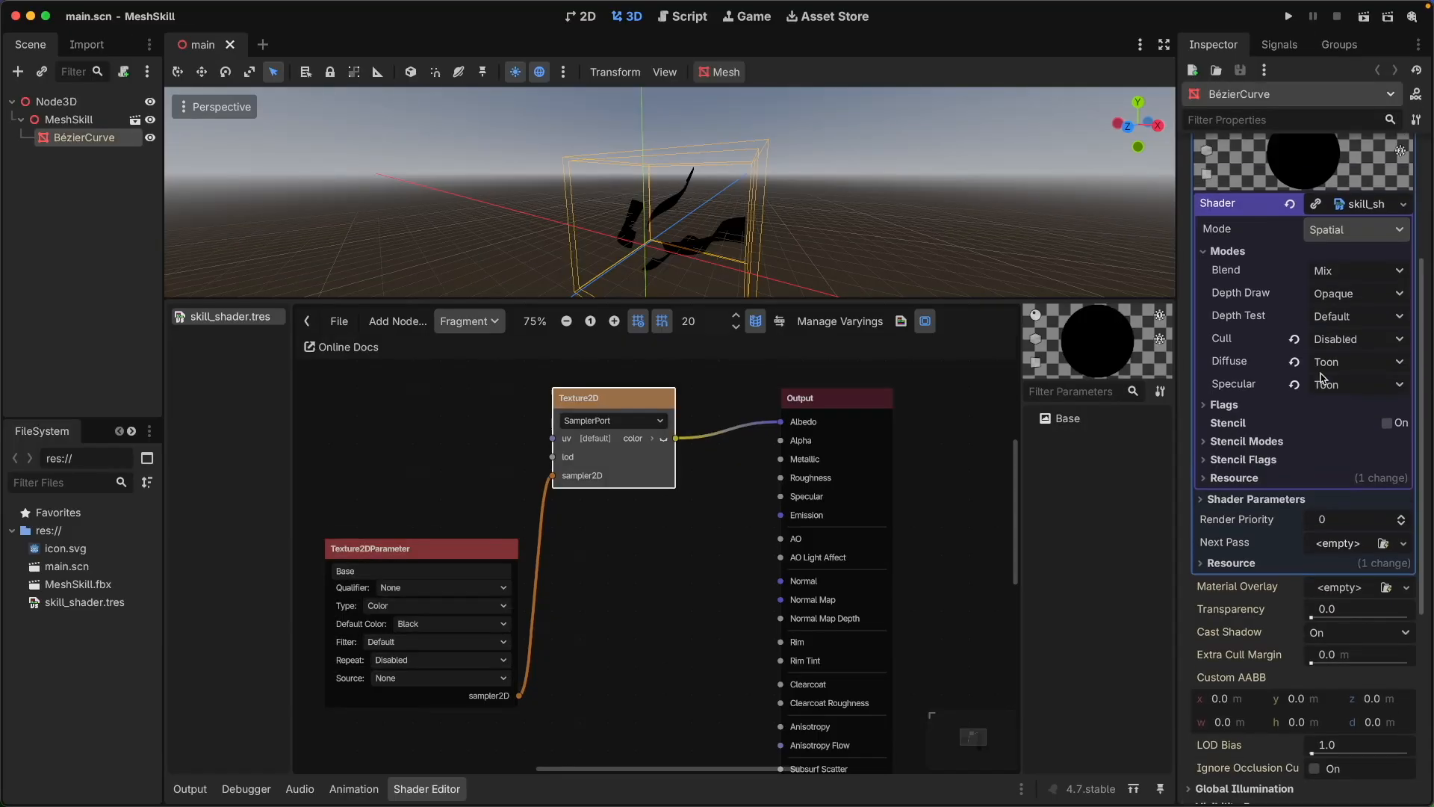
Assign a new GradientTexture2D to the material's Base shader parameter
{"action": "scroll", "coordinate": [1323, 378], "scroll_direction": "up", "scroll_amount": 5}
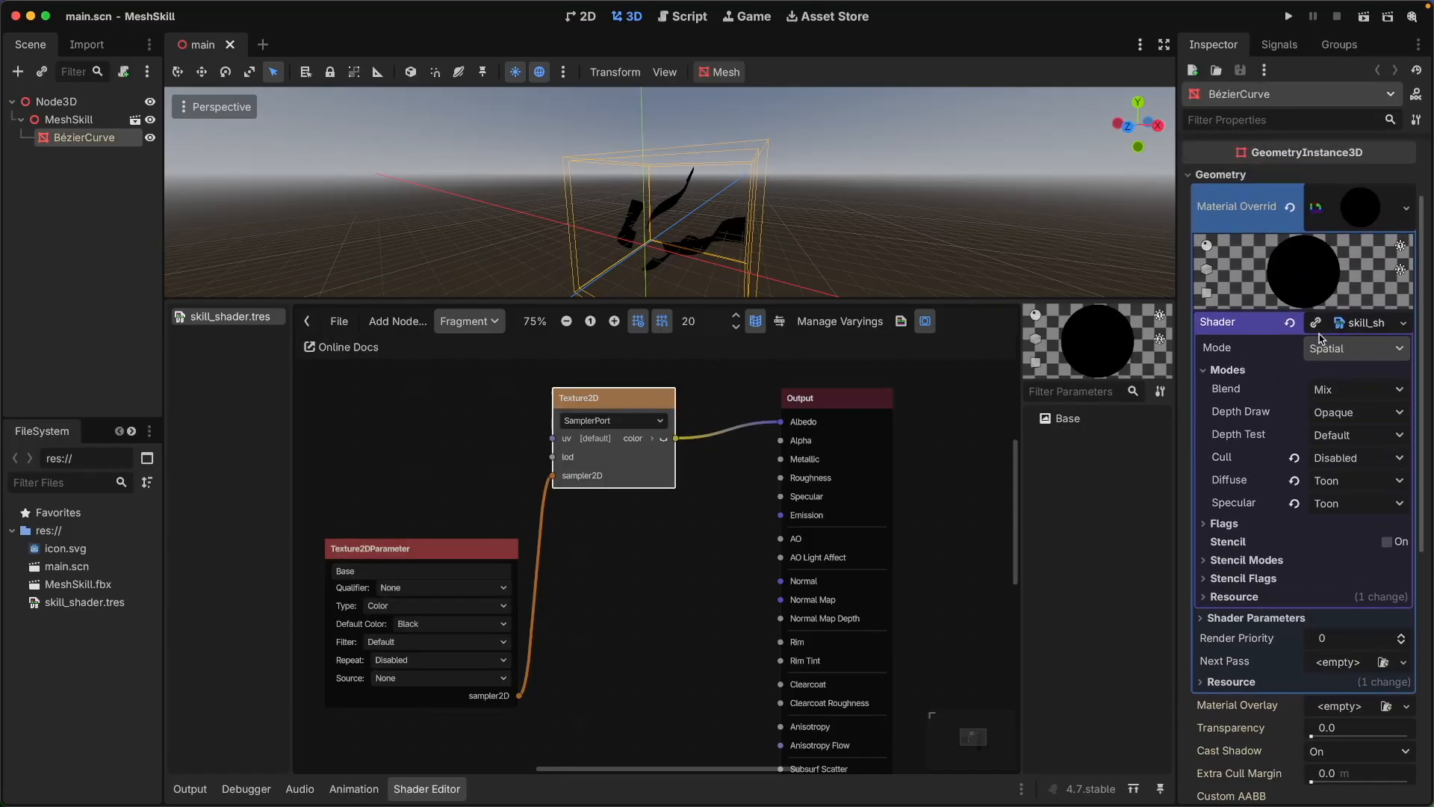
{"action": "left_click", "coordinate": [1356, 322]}
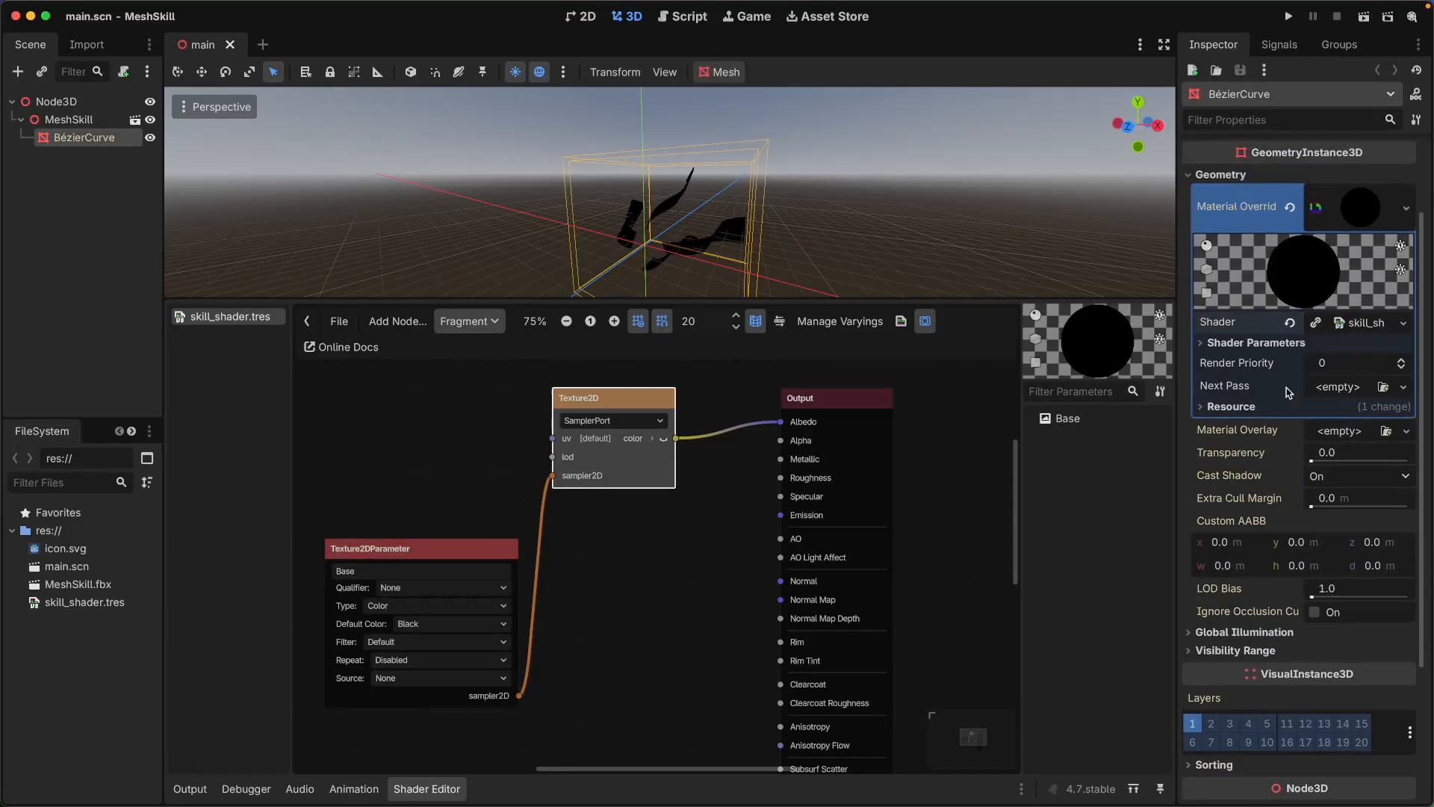
{"action": "left_click", "coordinate": [1203, 344]}
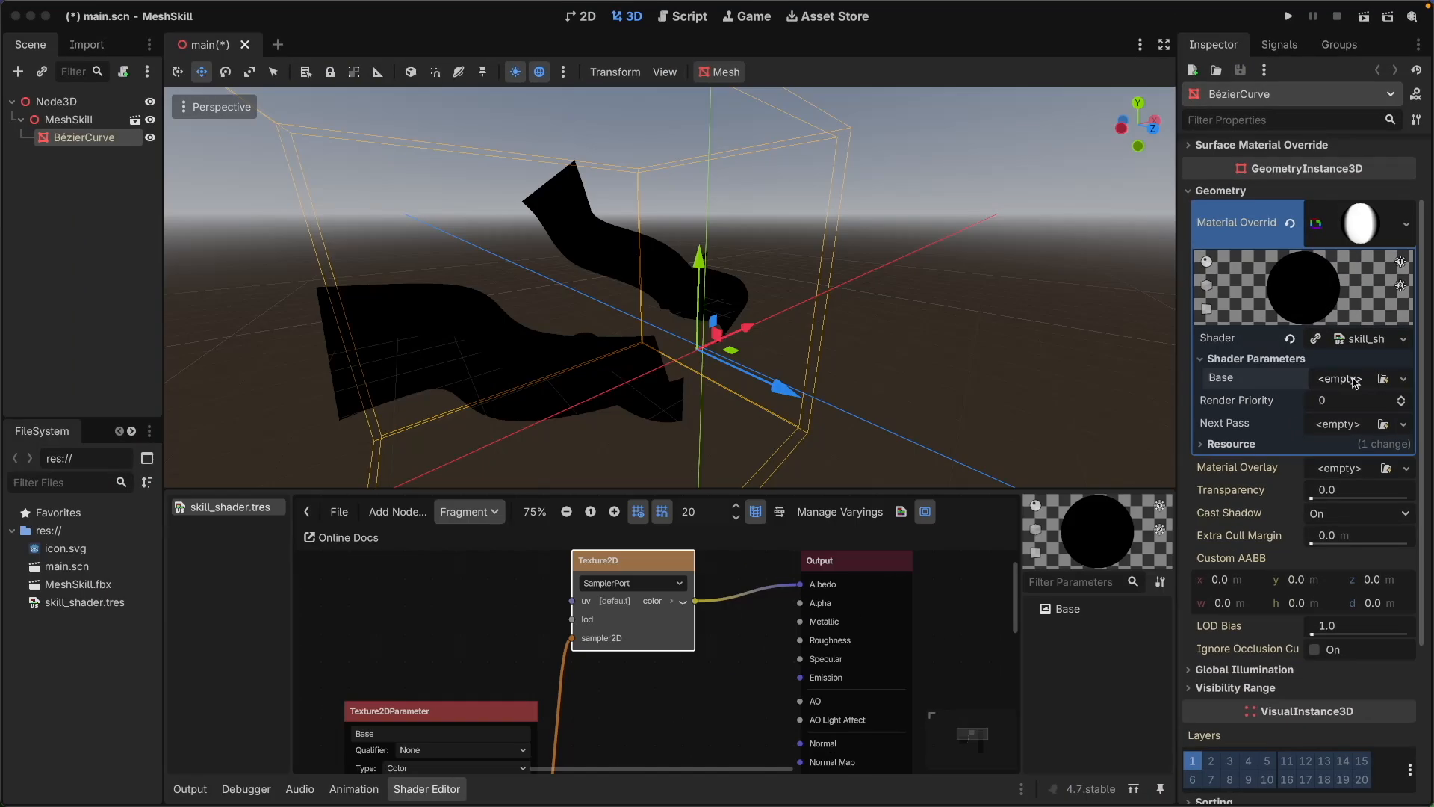
{"action": "left_click", "coordinate": [1343, 370]}
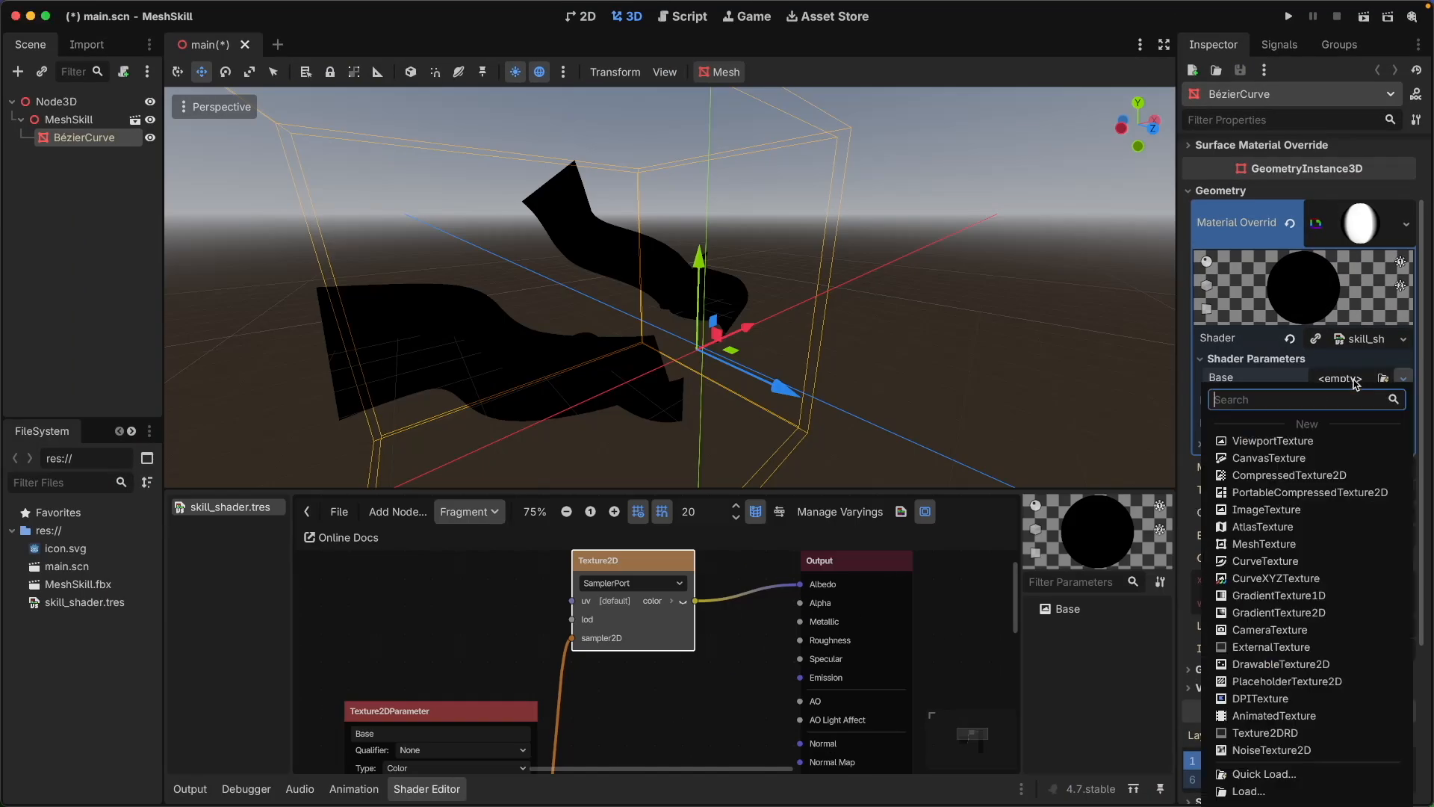
{"action": "left_click", "coordinate": [1297, 612]}
Edit the Base texture's gradient to black at both ends with two inner white stops forming a soft white band
{"action": "left_click", "coordinate": [1369, 393]}
{"action": "left_click", "coordinate": [1362, 643]}
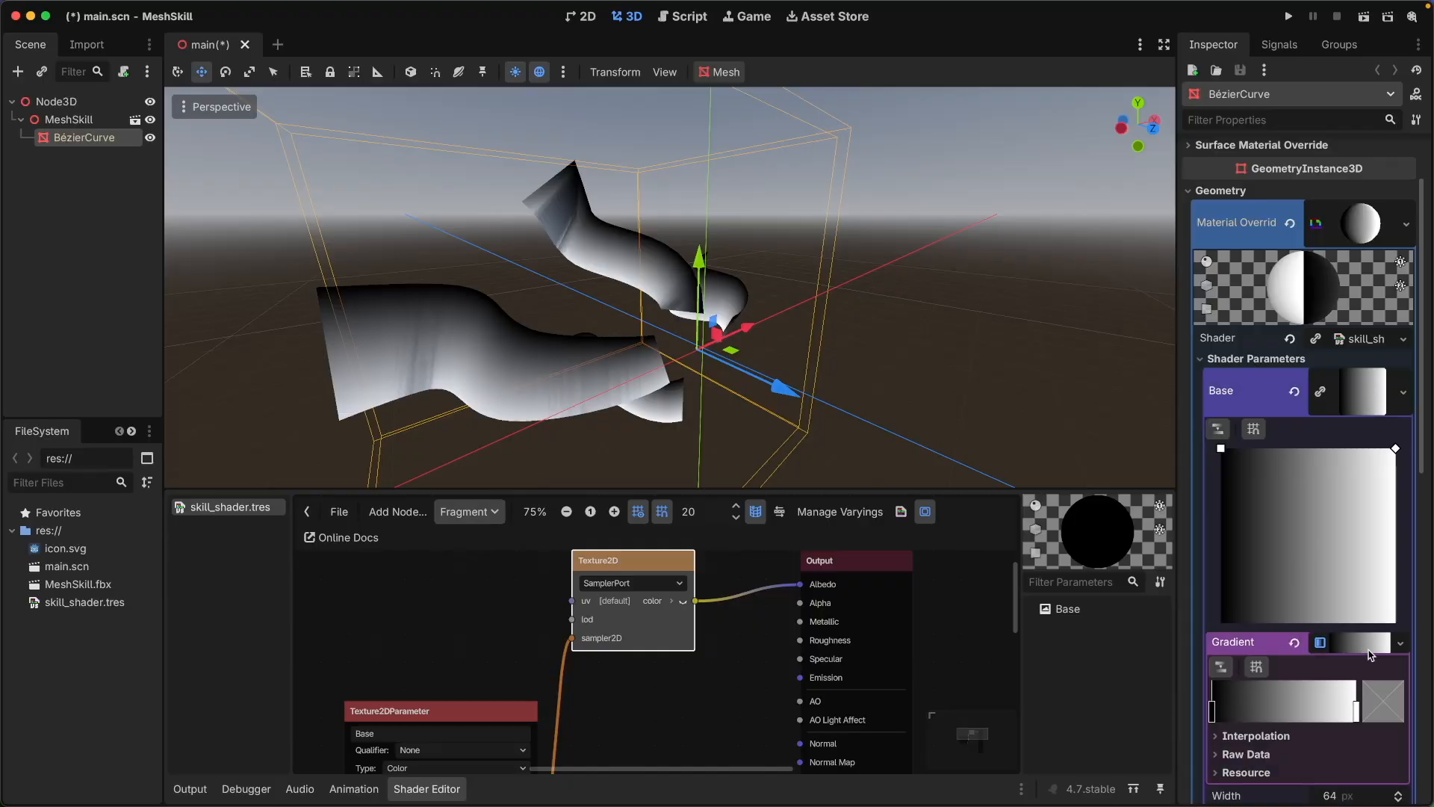
{"action": "left_click_drag", "start_coordinate": [1355, 712], "coordinate": [1238, 714]}
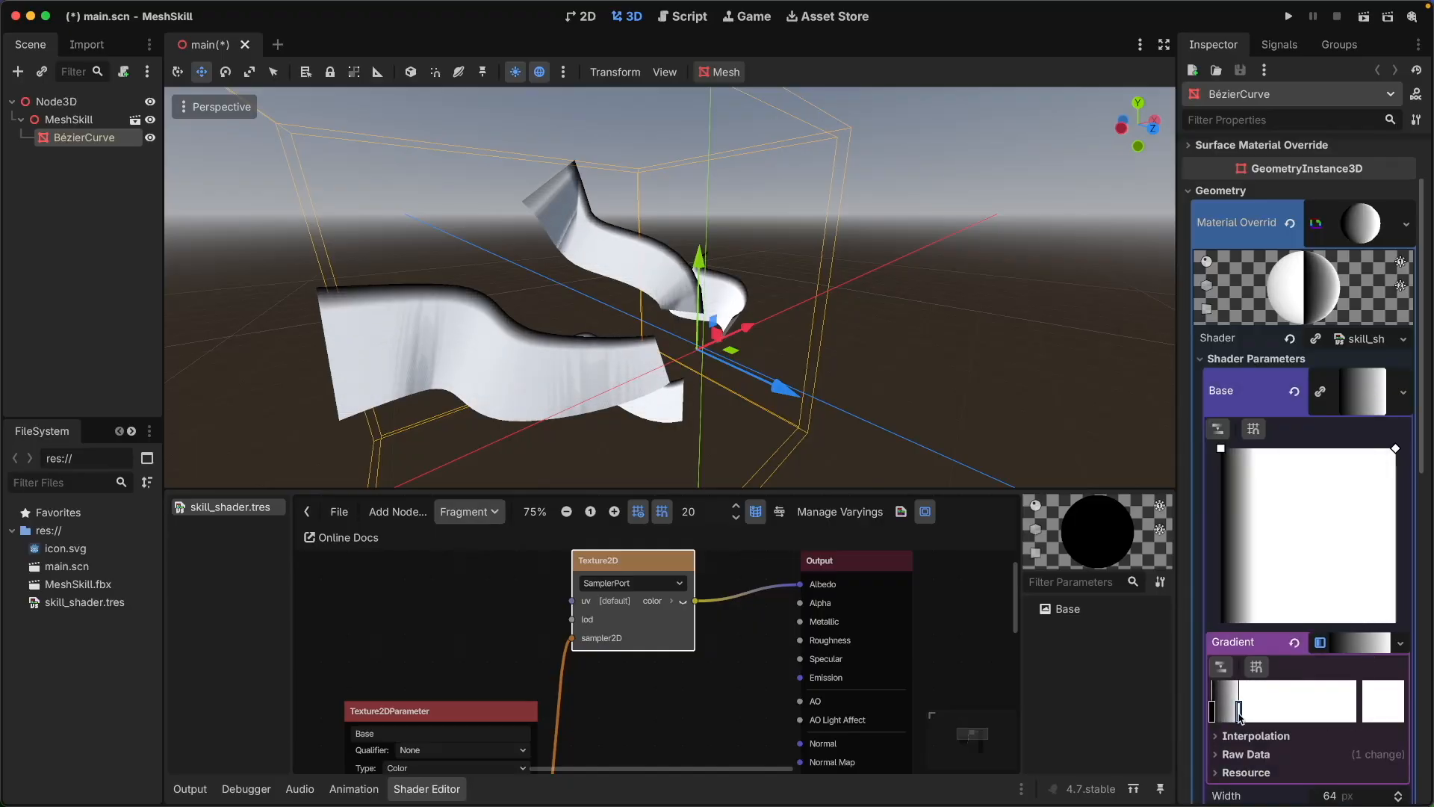
{"action": "left_click", "coordinate": [1371, 711]}
{"action": "left_click_drag", "start_coordinate": [1407, 330], "coordinate": [1409, 465]}
{"action": "left_click", "coordinate": [1336, 712]}
{"action": "left_click_drag", "start_coordinate": [1340, 715], "coordinate": [1328, 716]}
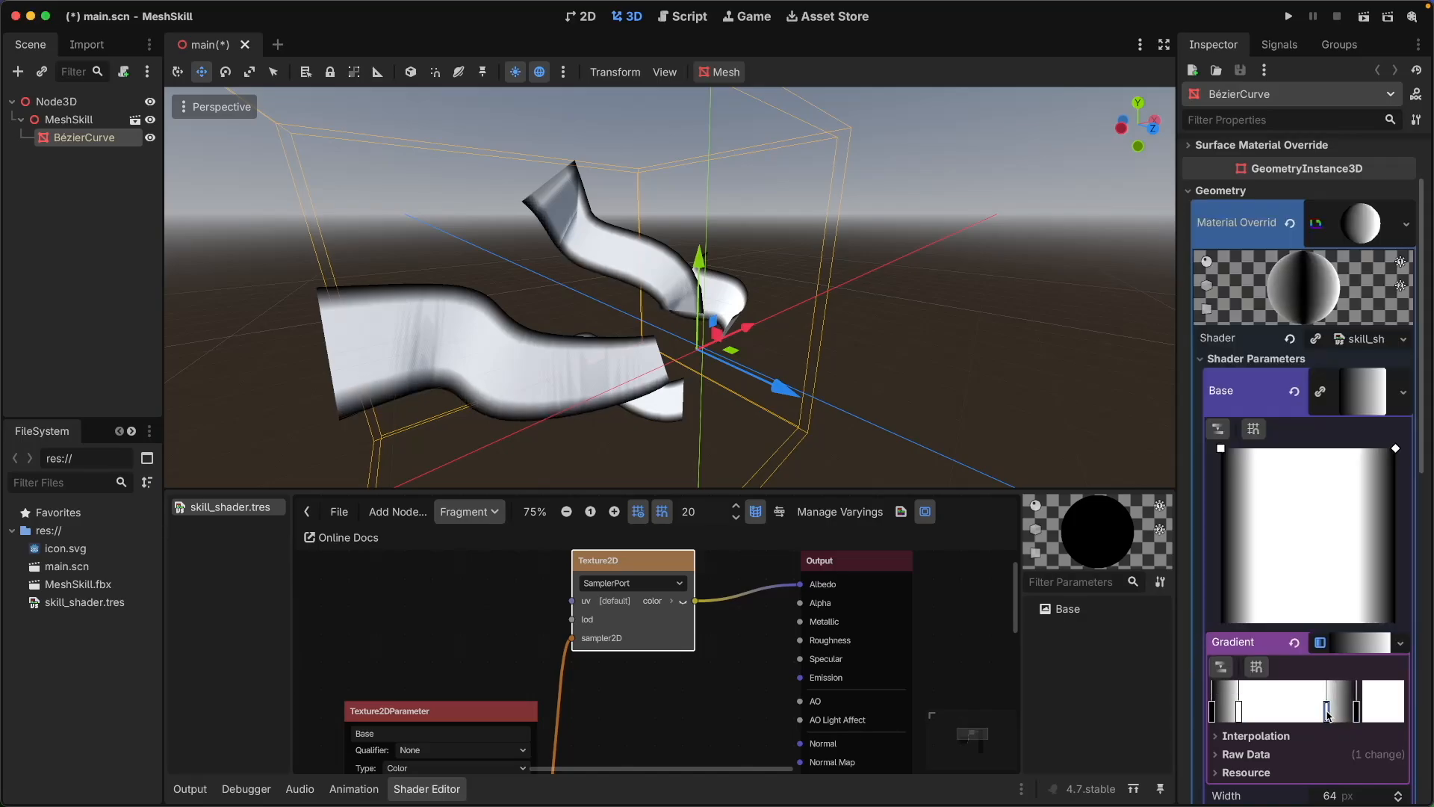
{"action": "left_click_drag", "start_coordinate": [1240, 709], "coordinate": [1279, 711]}
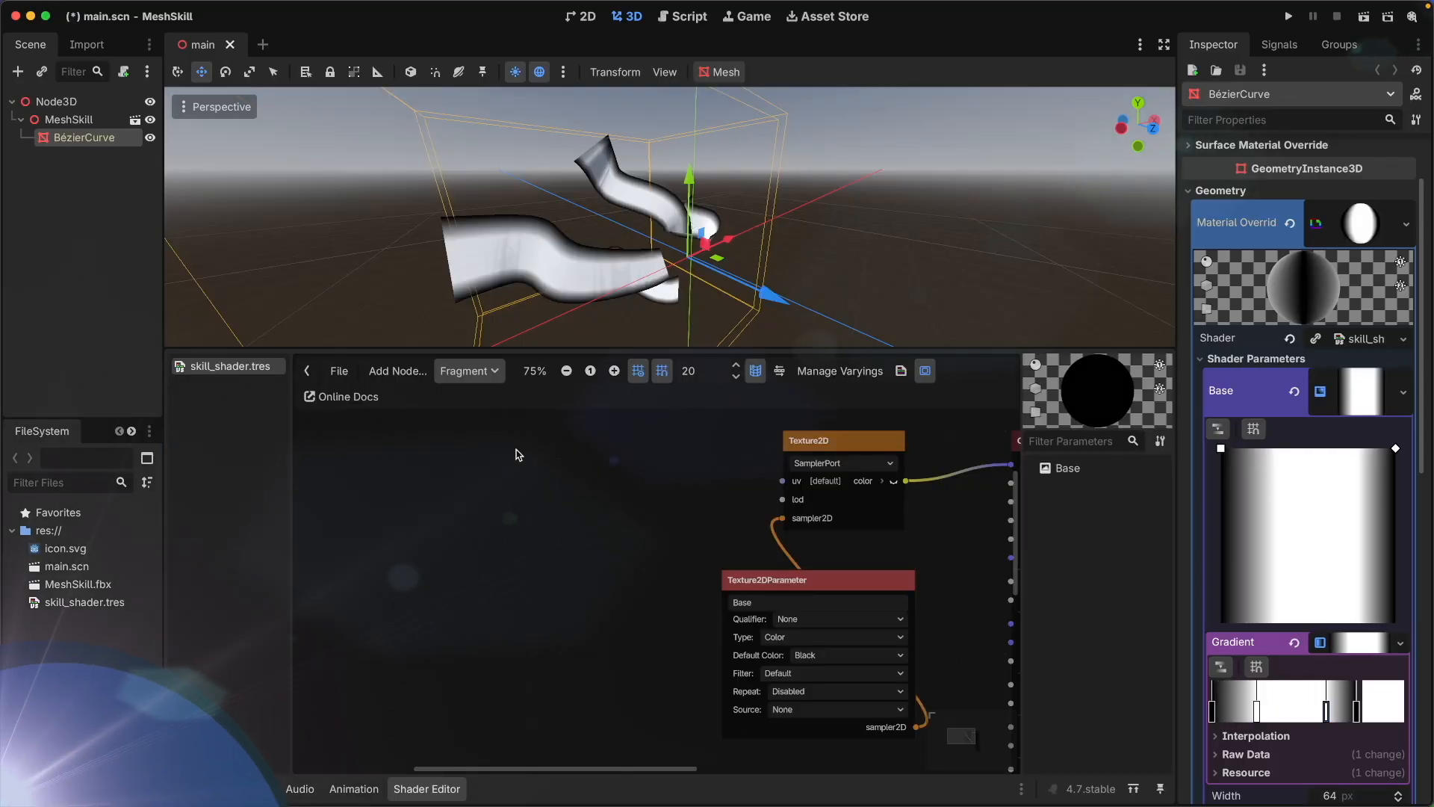
Add a UVFunc node with the Scaling function to the fragment graph, ahead of the Texture2D node
{"action": "key", "text": "BackSpace"}
{"action": "type", "text": "uvscal"}
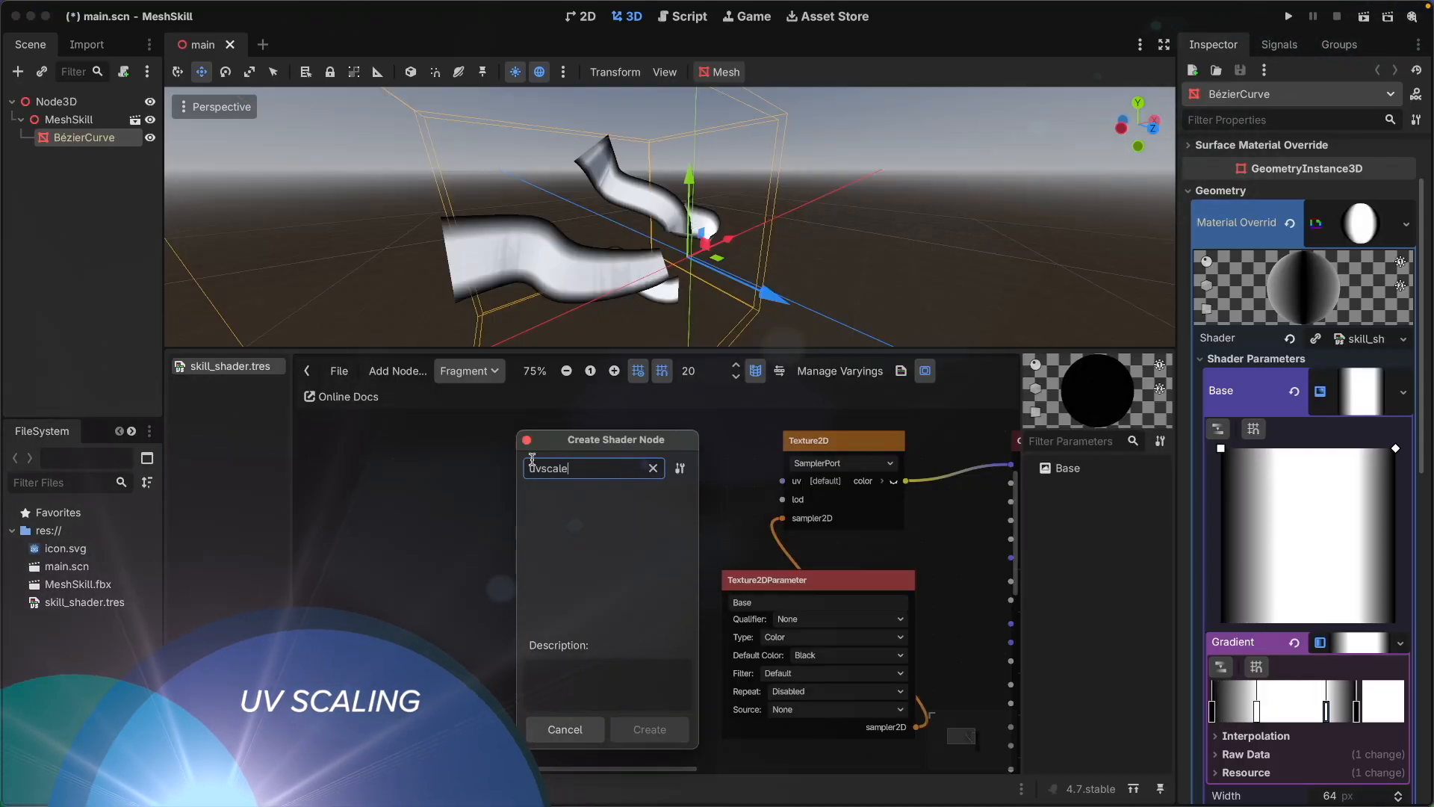
{"action": "left_click", "coordinate": [644, 729]}
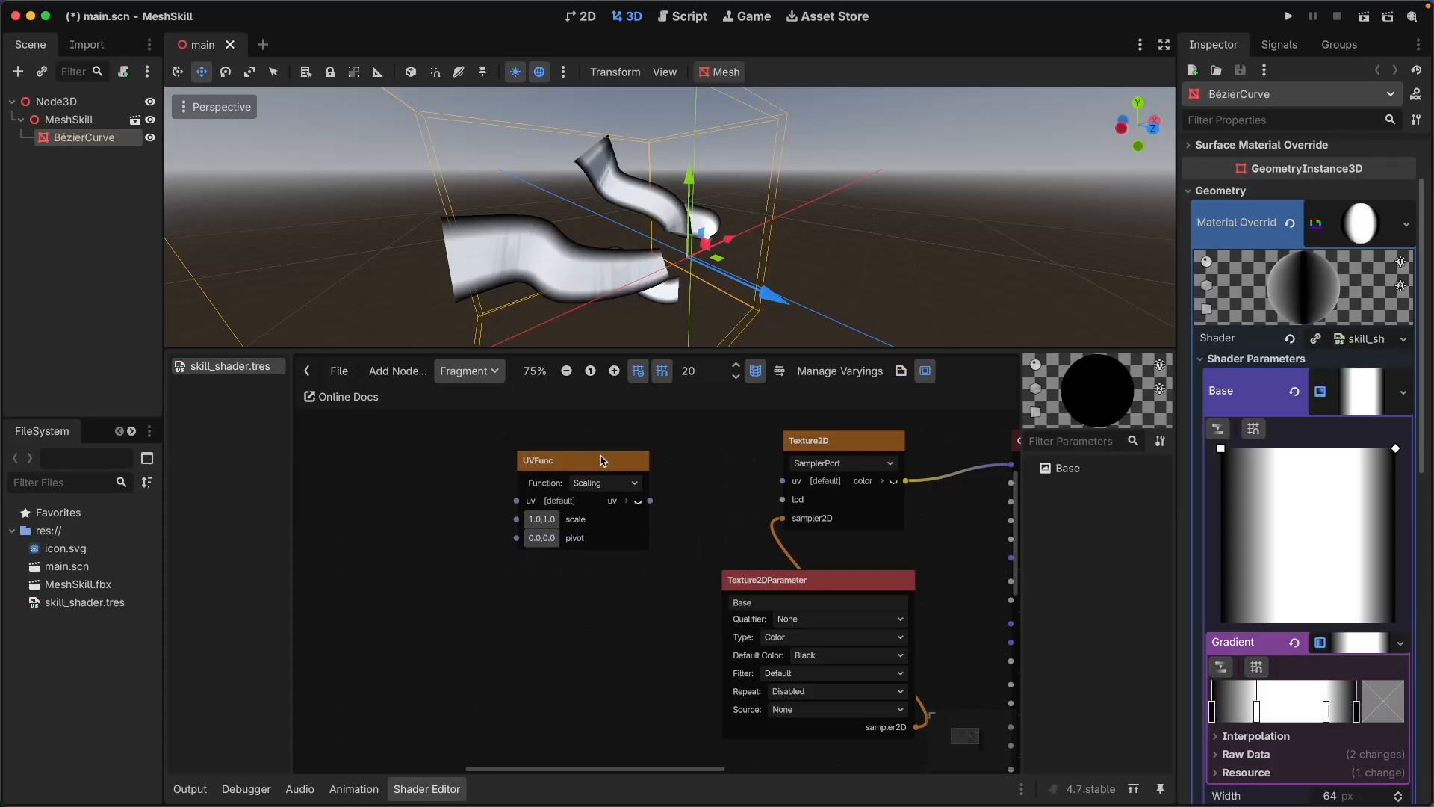
Add a Vector2Parameter node to the fragment graph beneath the Scaling UVFunc node
{"action": "left_click", "coordinate": [525, 656]}
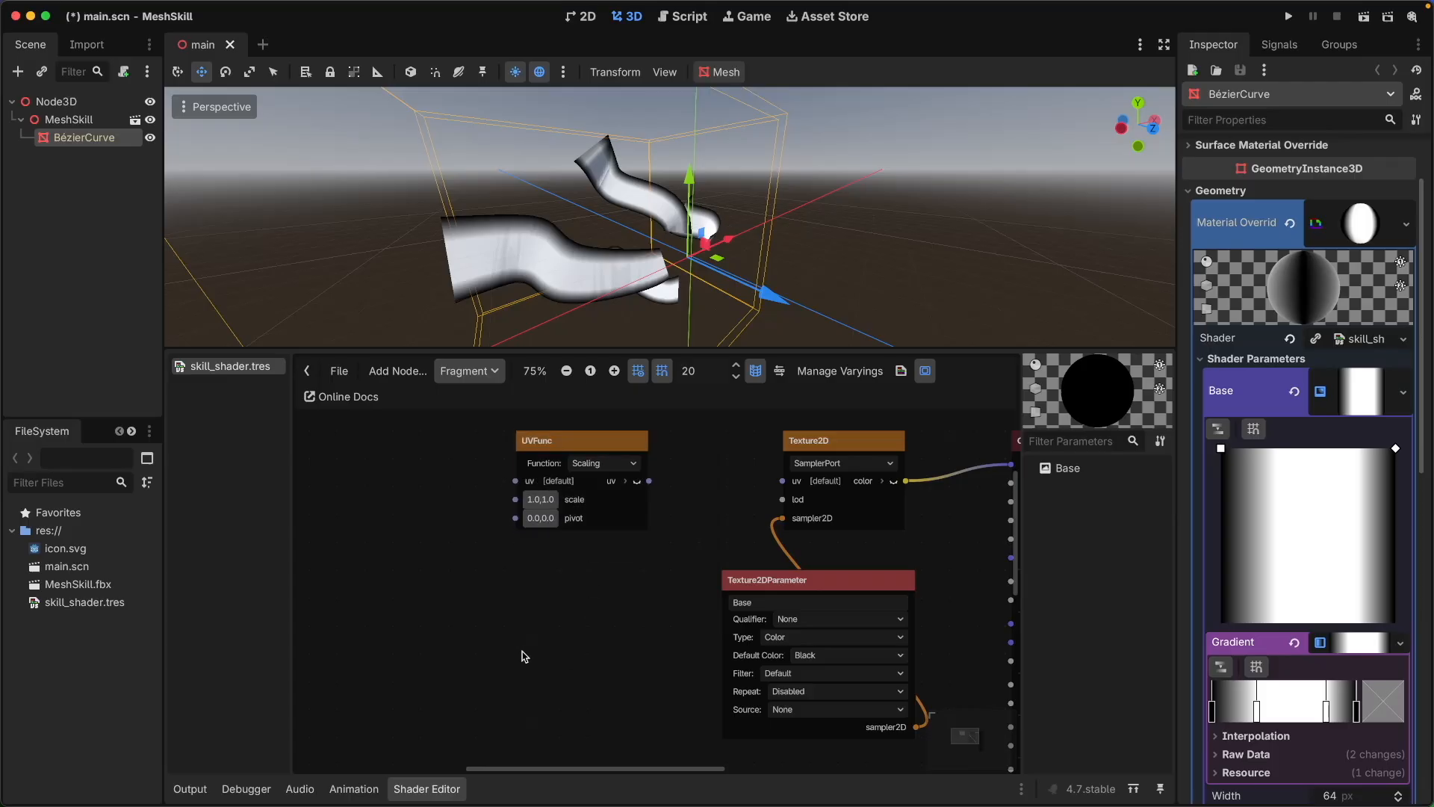
{"action": "right_click", "coordinate": [475, 634]}
{"action": "key", "text": "BackSpace"}
{"action": "type", "text": "vecto"}
{"action": "type", "text": "r2d"}
{"action": "key", "text": "BackSpace"}
{"action": "type", "text": "para"}
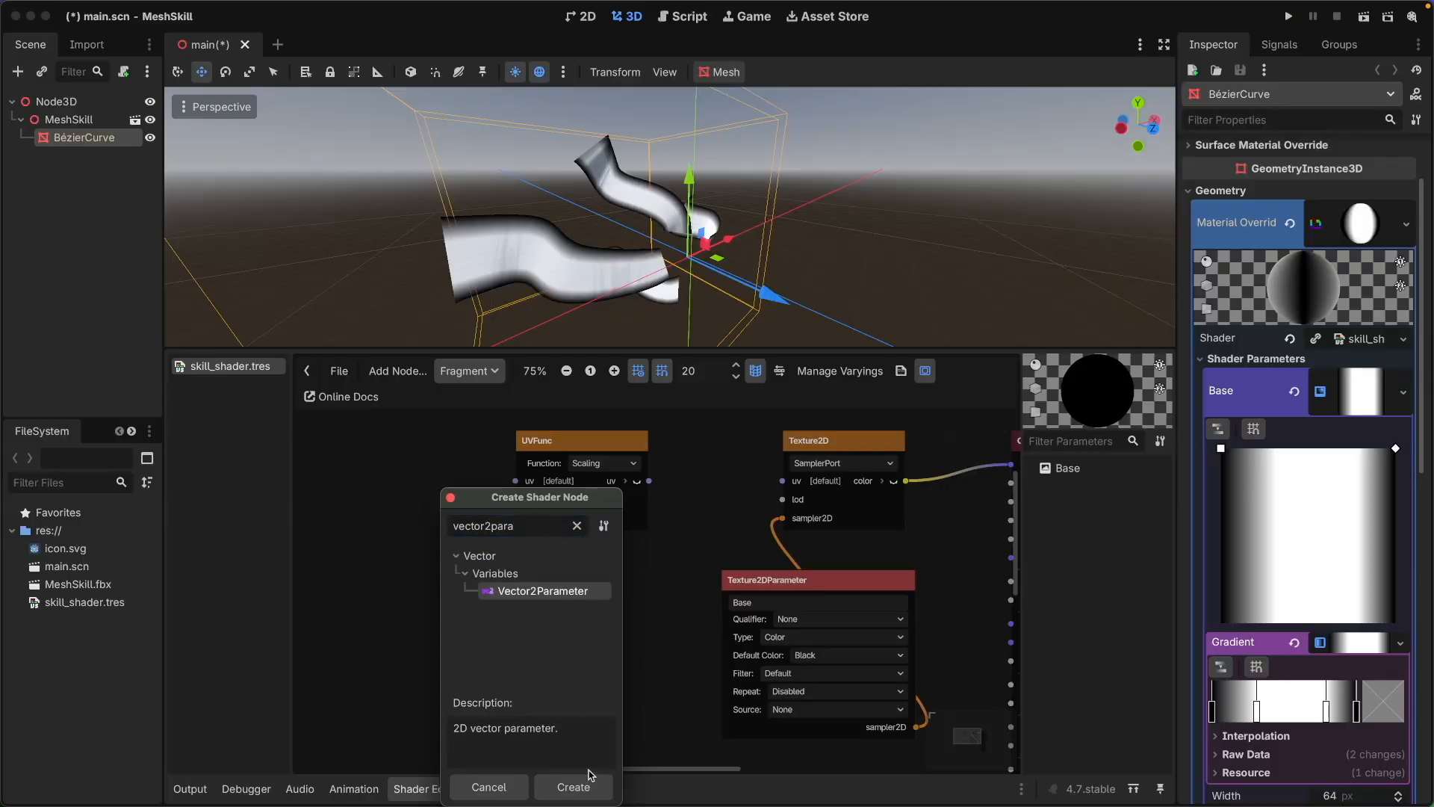
{"action": "left_click", "coordinate": [573, 786]}
Connect the Vector2Parameter to the Scaling node's scale with a default value of 1.0, 1.0, link the scaled UV to Texture2D, and save
{"action": "left_click_drag", "start_coordinate": [523, 581], "coordinate": [464, 585]}
{"action": "left_click_drag", "start_coordinate": [548, 696], "coordinate": [516, 499]}
{"action": "left_click_drag", "start_coordinate": [508, 577], "coordinate": [531, 588]}
{"action": "key", "text": "super+s"}
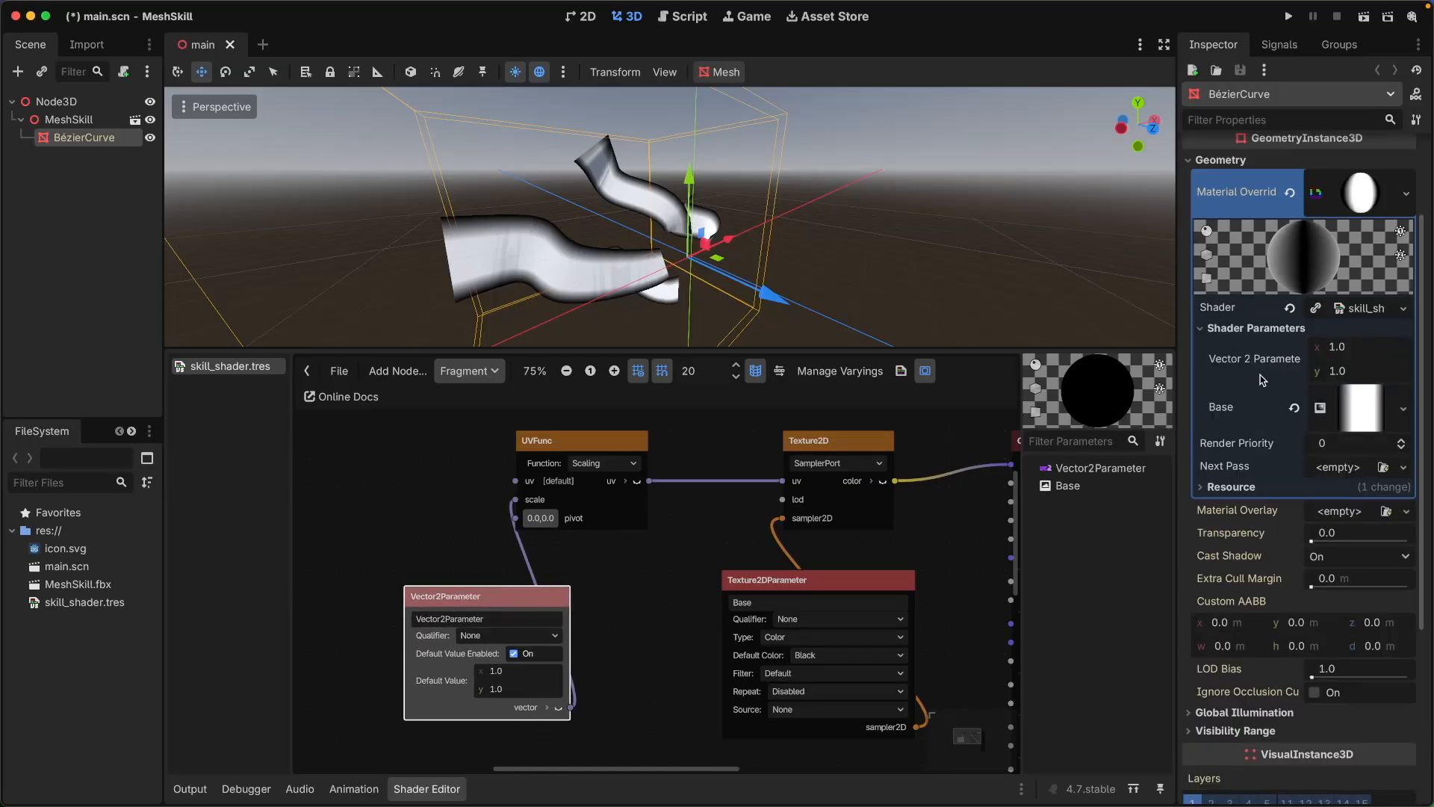
{"action": "left_click_drag", "start_coordinate": [1327, 360], "coordinate": [1366, 349]}
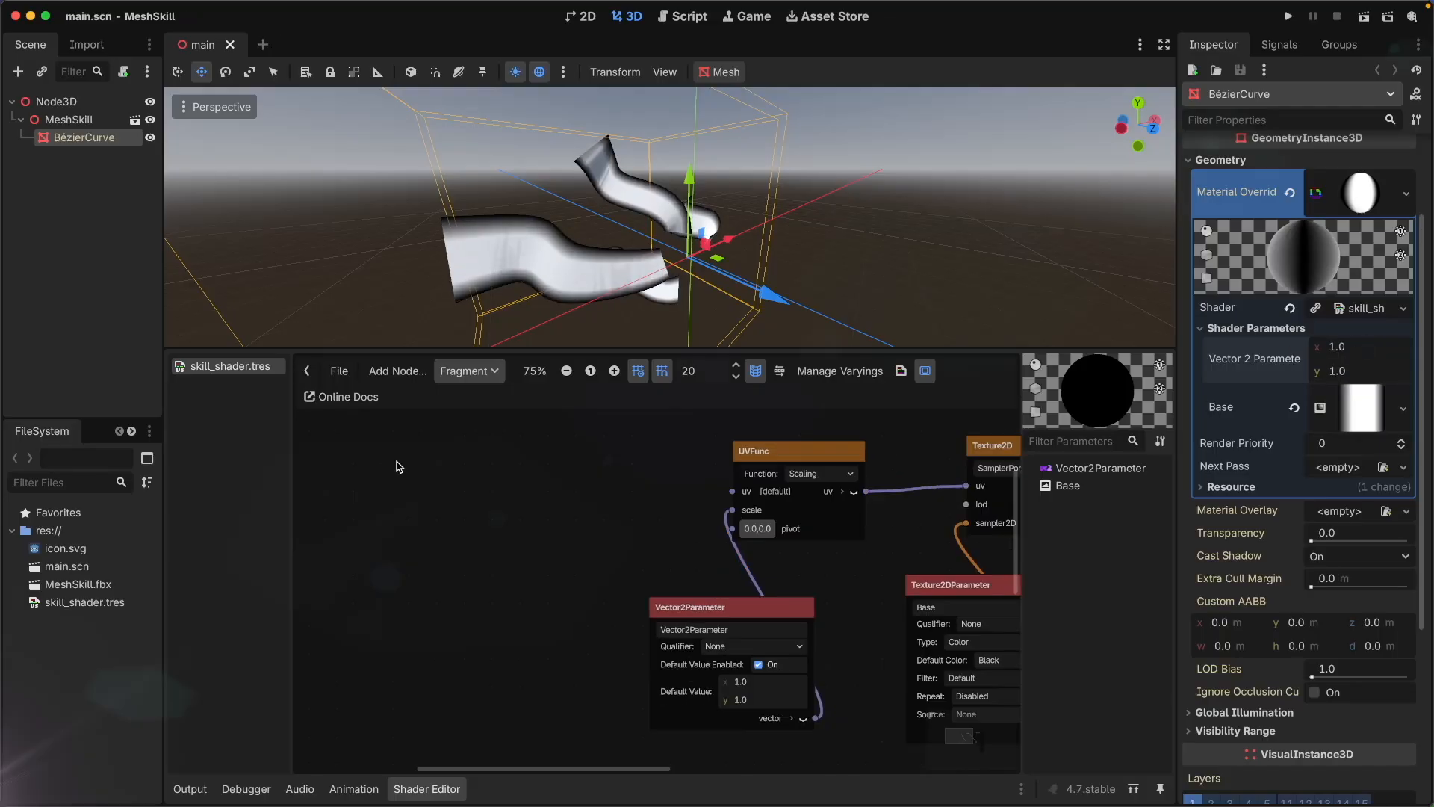
Add a UVFunc node with the Panning function ahead of the Scaling node
{"action": "right_click", "coordinate": [394, 461]}
{"action": "type", "text": "uv"}
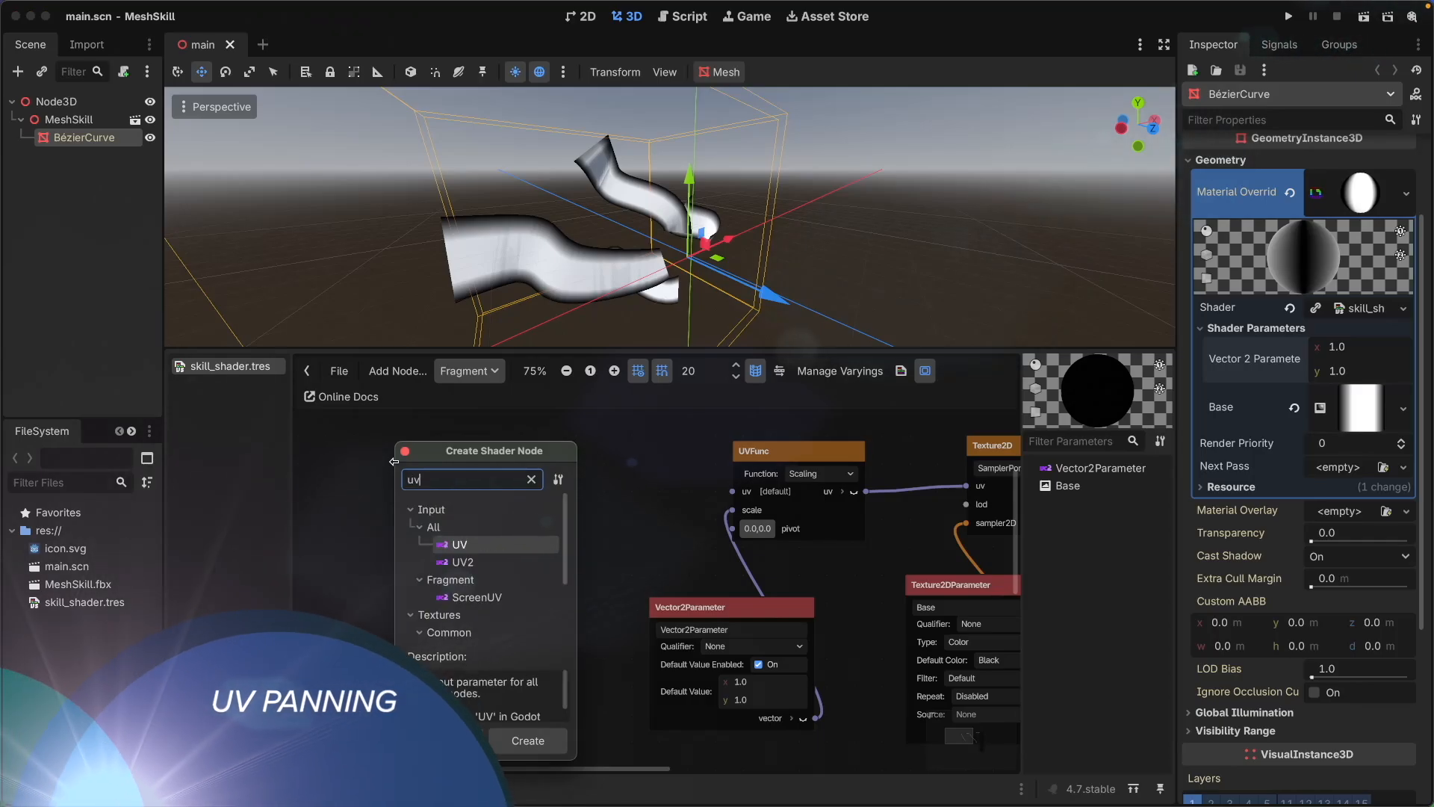
{"action": "type", "text": "panni"}
{"action": "double_click", "coordinate": [465, 546]}
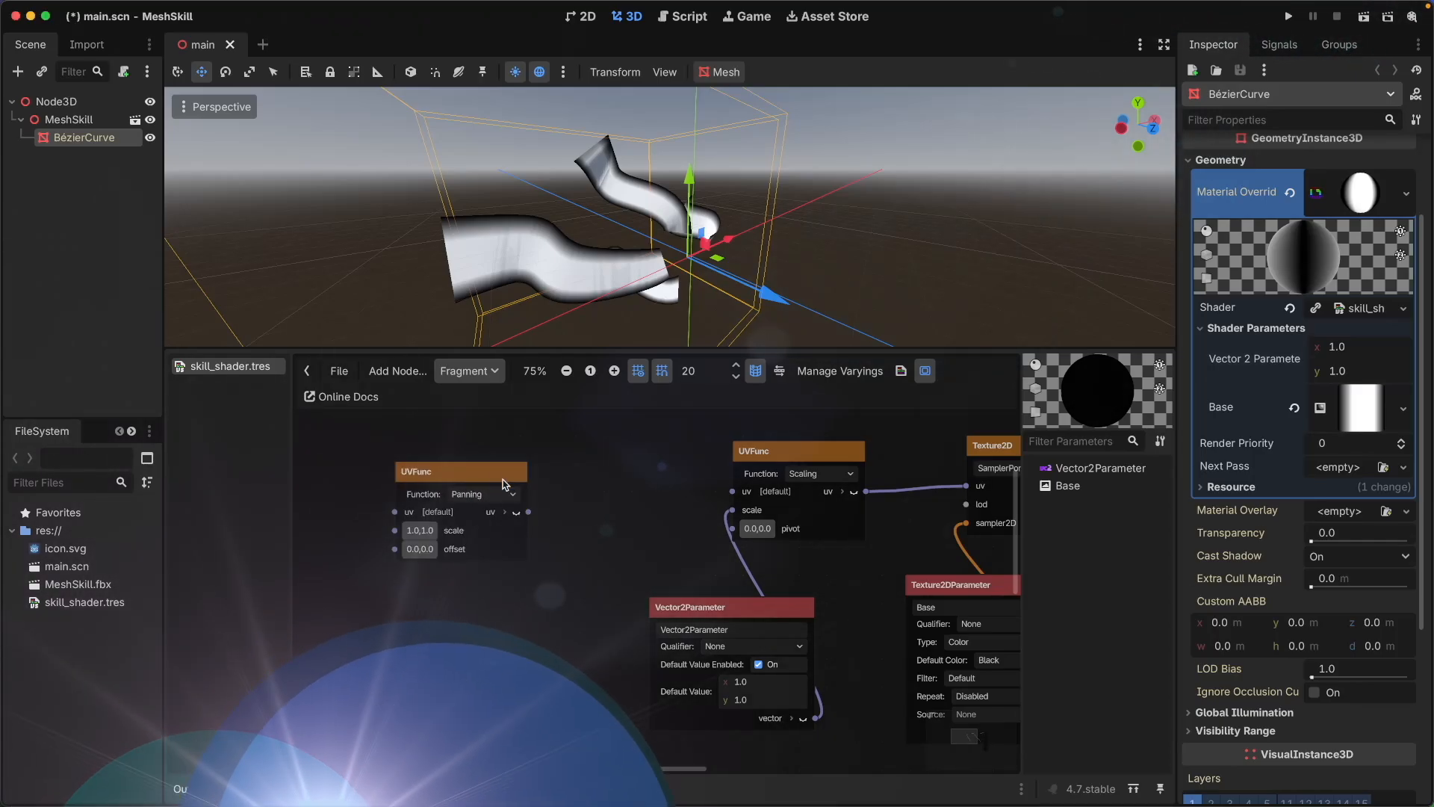
{"action": "left_click_drag", "start_coordinate": [494, 469], "coordinate": [479, 454]}
{"action": "scroll", "coordinate": [440, 646], "scroll_direction": "left", "scroll_amount": 3}
{"action": "scroll", "coordinate": [442, 639], "scroll_direction": "down", "scroll_amount": 2}
{"action": "scroll", "coordinate": [447, 613], "scroll_direction": "up", "scroll_amount": 1}
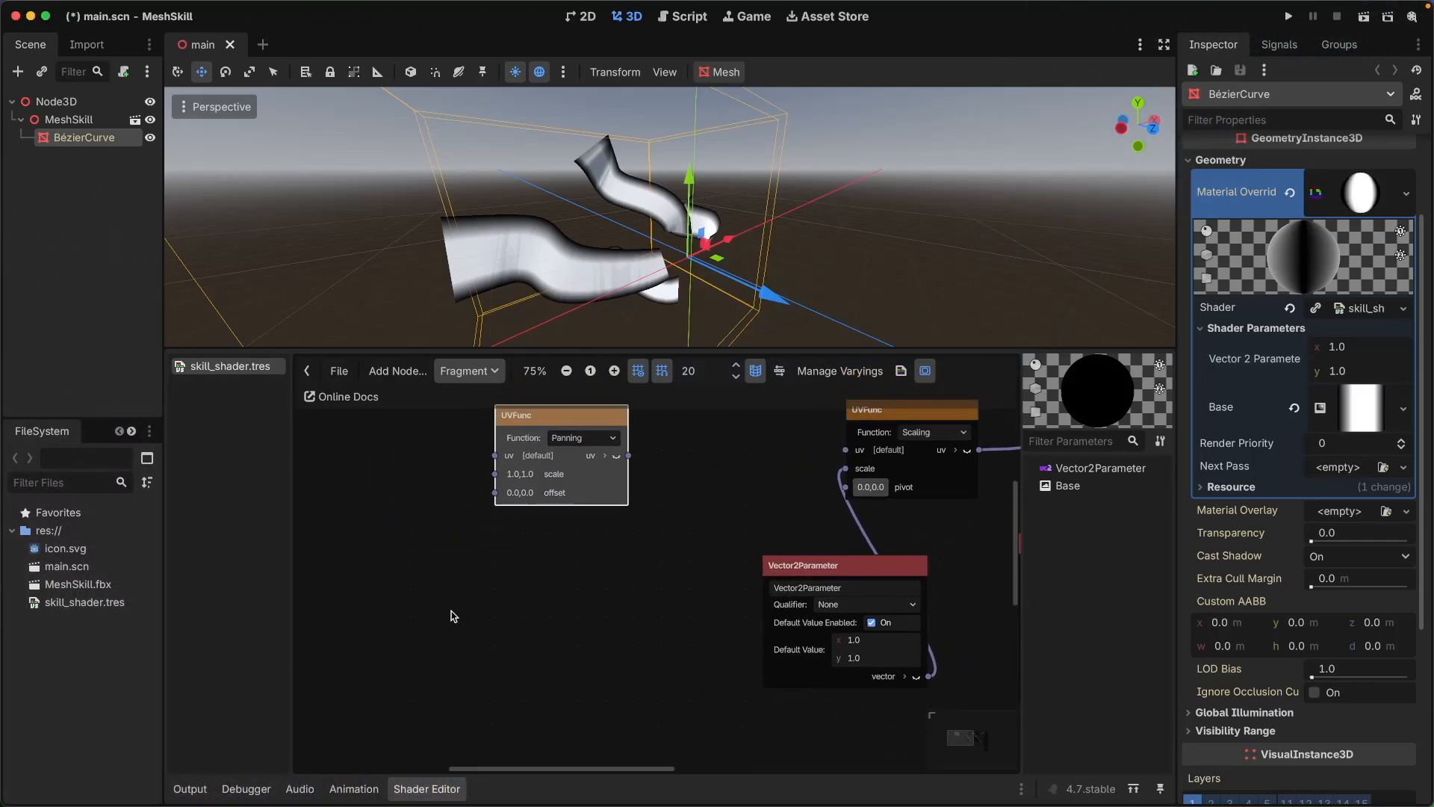
Add a second Vector2Parameter node below the Panning UVFunc node
{"action": "left_click", "coordinate": [459, 614]}
{"action": "right_click", "coordinate": [460, 585]}
{"action": "type", "text": "vector2pa"}
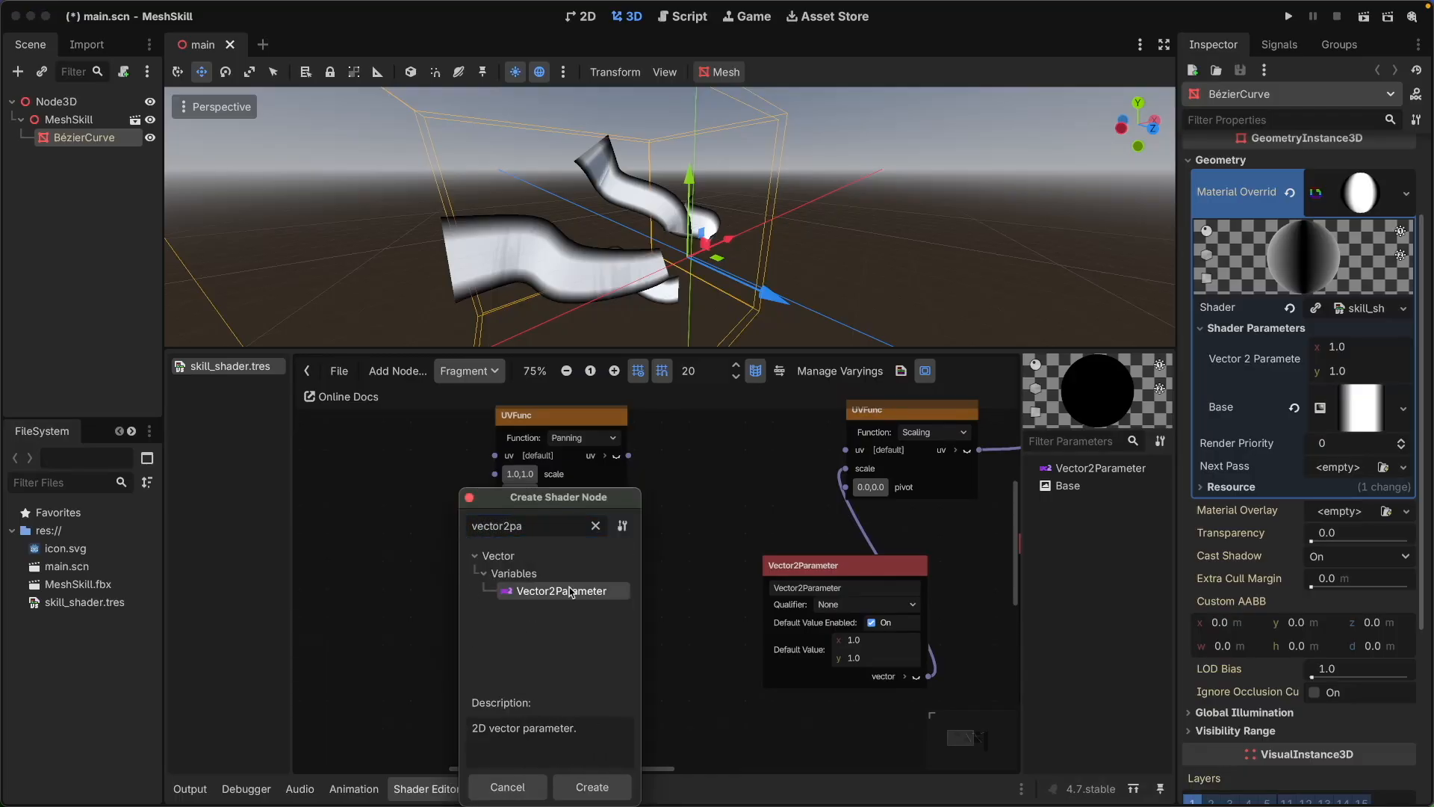
{"action": "left_click", "coordinate": [592, 787]}
{"action": "left_click_drag", "start_coordinate": [563, 593], "coordinate": [487, 583]}
Rename the scale parameter to BaseScale and the new one to BaseOffset, connecting BaseOffset to the Panning node's offset
{"action": "left_click_drag", "start_coordinate": [860, 570], "coordinate": [865, 564]}
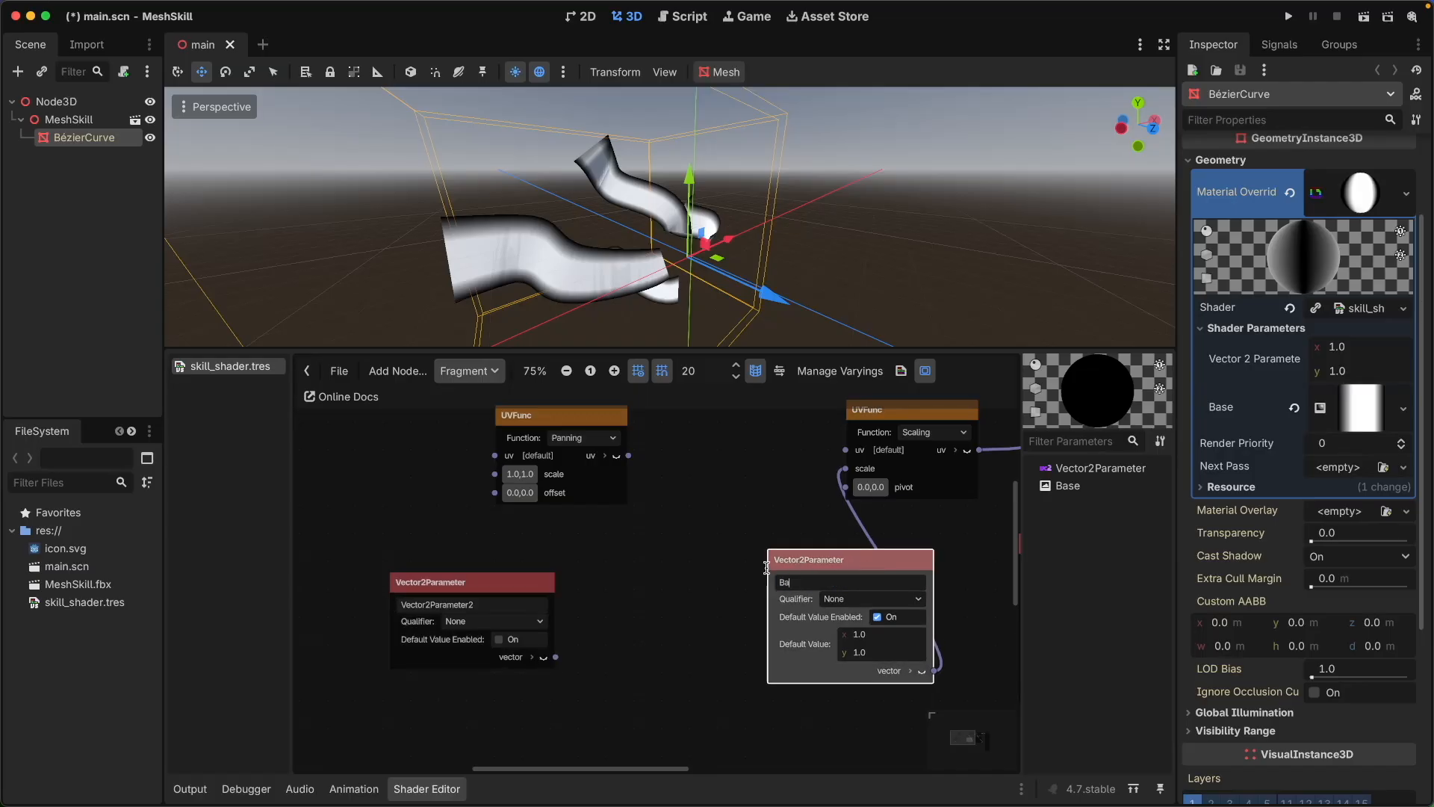
{"action": "left_click_drag", "start_coordinate": [518, 590], "coordinate": [523, 584]}
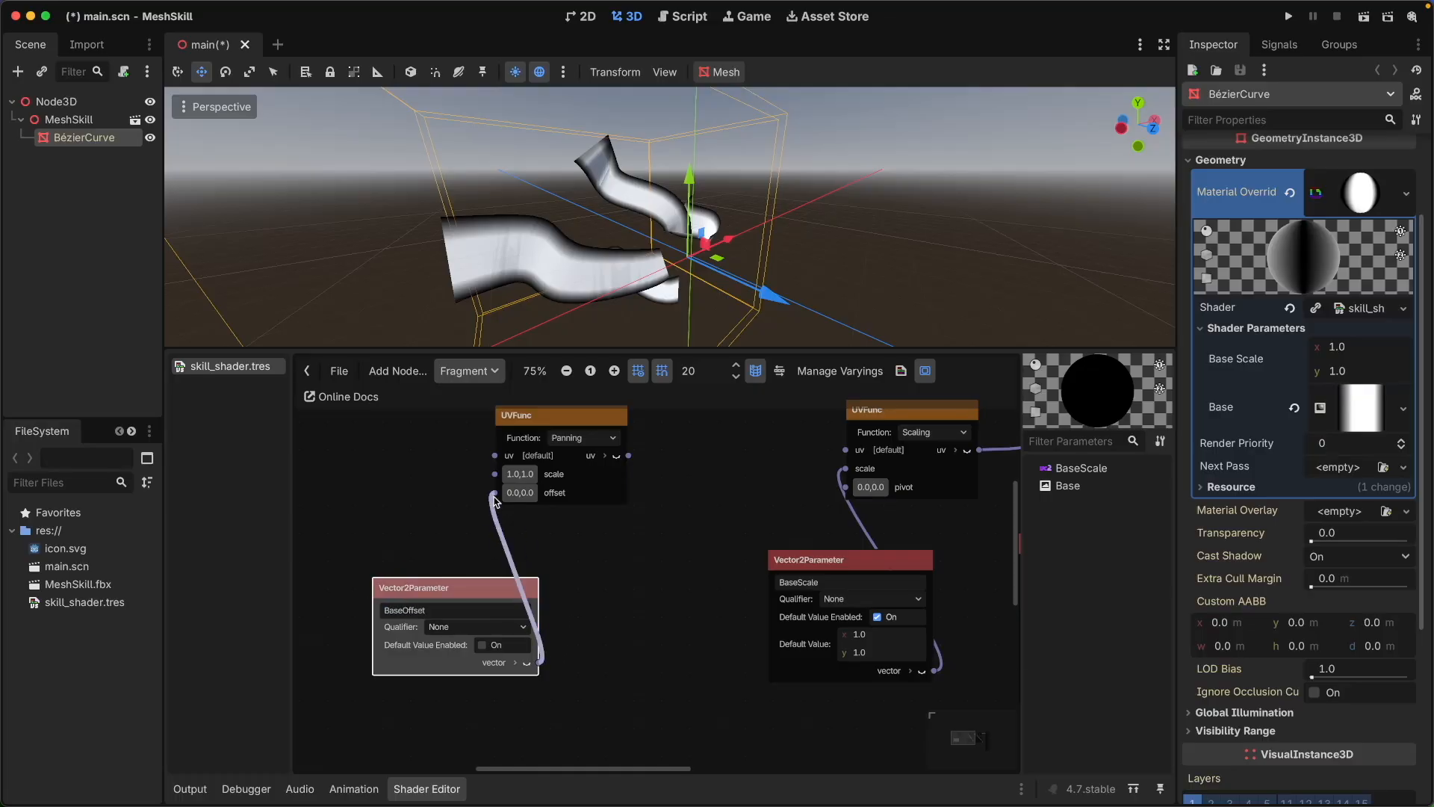
{"action": "left_click_drag", "start_coordinate": [512, 590], "coordinate": [496, 591]}
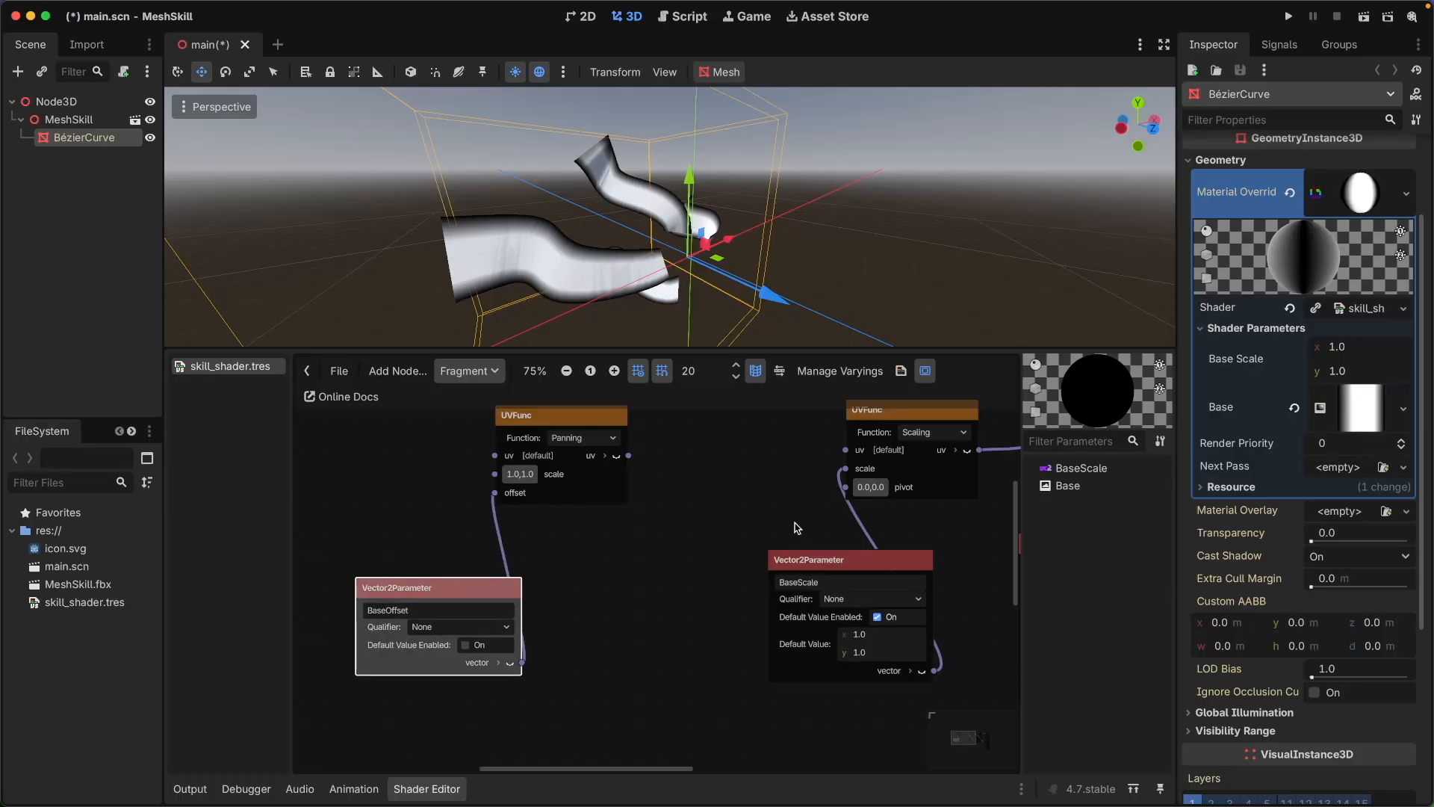
Connect the Panning node's UV output to the Scaling node's UV input and move the panning nodes closer to the Scaling node
{"action": "left_click_drag", "start_coordinate": [628, 455], "coordinate": [848, 449]}
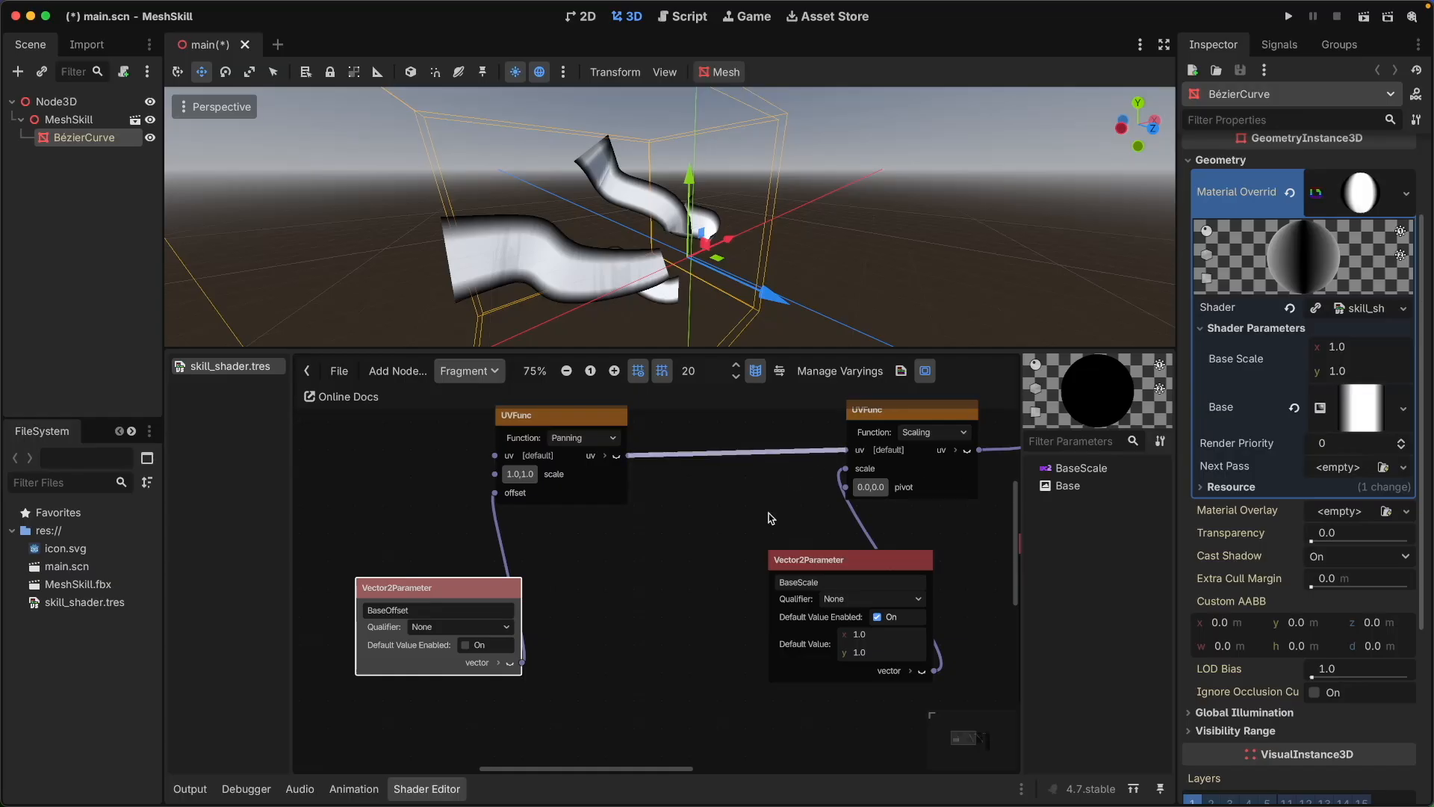
{"action": "scroll", "coordinate": [749, 532], "scroll_direction": "down", "scroll_amount": 4}
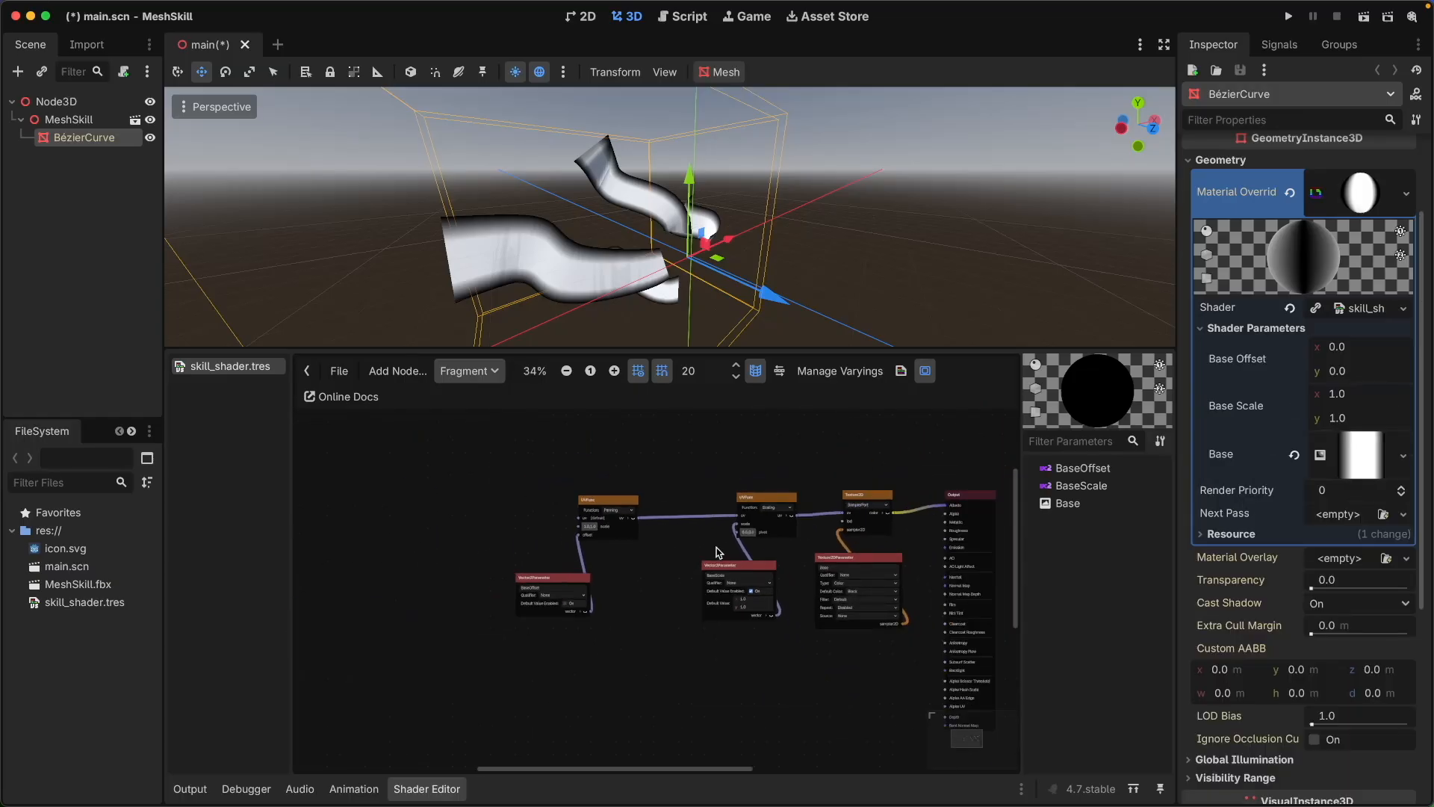
{"action": "left_click_drag", "start_coordinate": [527, 504], "coordinate": [615, 624]}
{"action": "left_click_drag", "start_coordinate": [617, 502], "coordinate": [651, 495]}
{"action": "scroll", "coordinate": [702, 500], "scroll_direction": "up", "scroll_amount": 3, "text": "ctrl"}
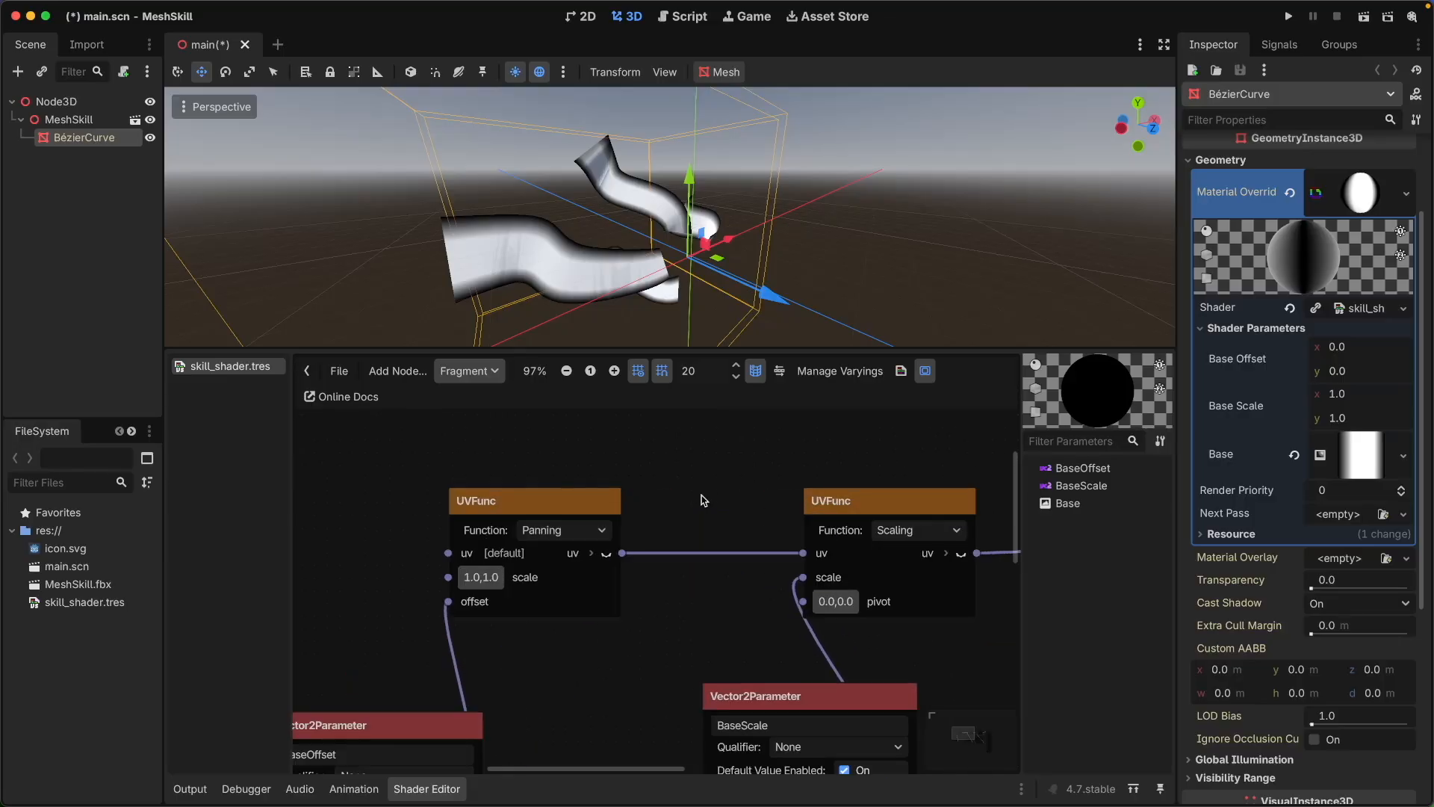
{"action": "scroll", "coordinate": [702, 500], "scroll_direction": "down", "scroll_amount": 7, "text": "ctrl"}
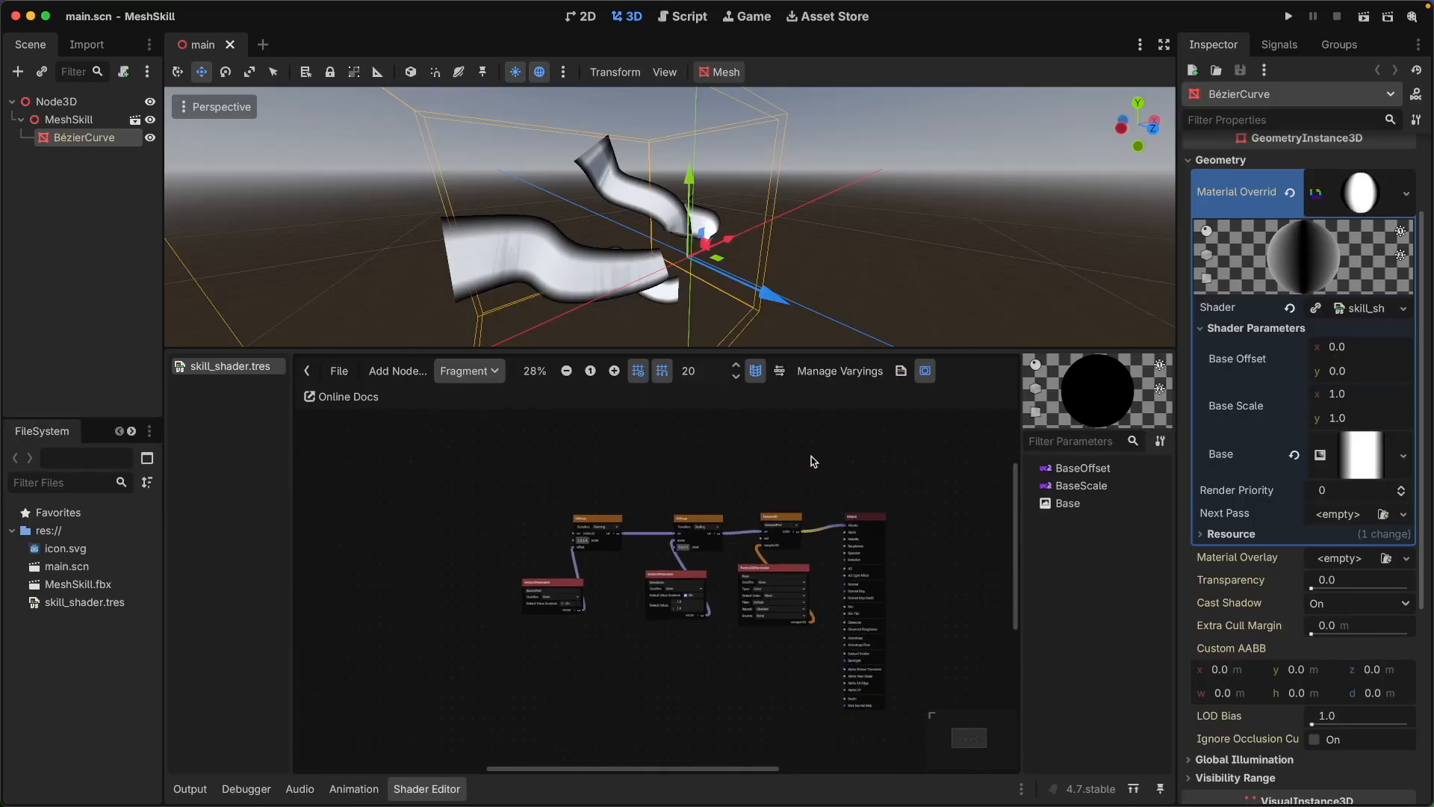
Test the Base Offset shader parameter by shifting x to 0.4 and y to 1.35, resetting each to 0, and save
{"action": "left_click_drag", "start_coordinate": [1343, 355], "coordinate": [1361, 356]}
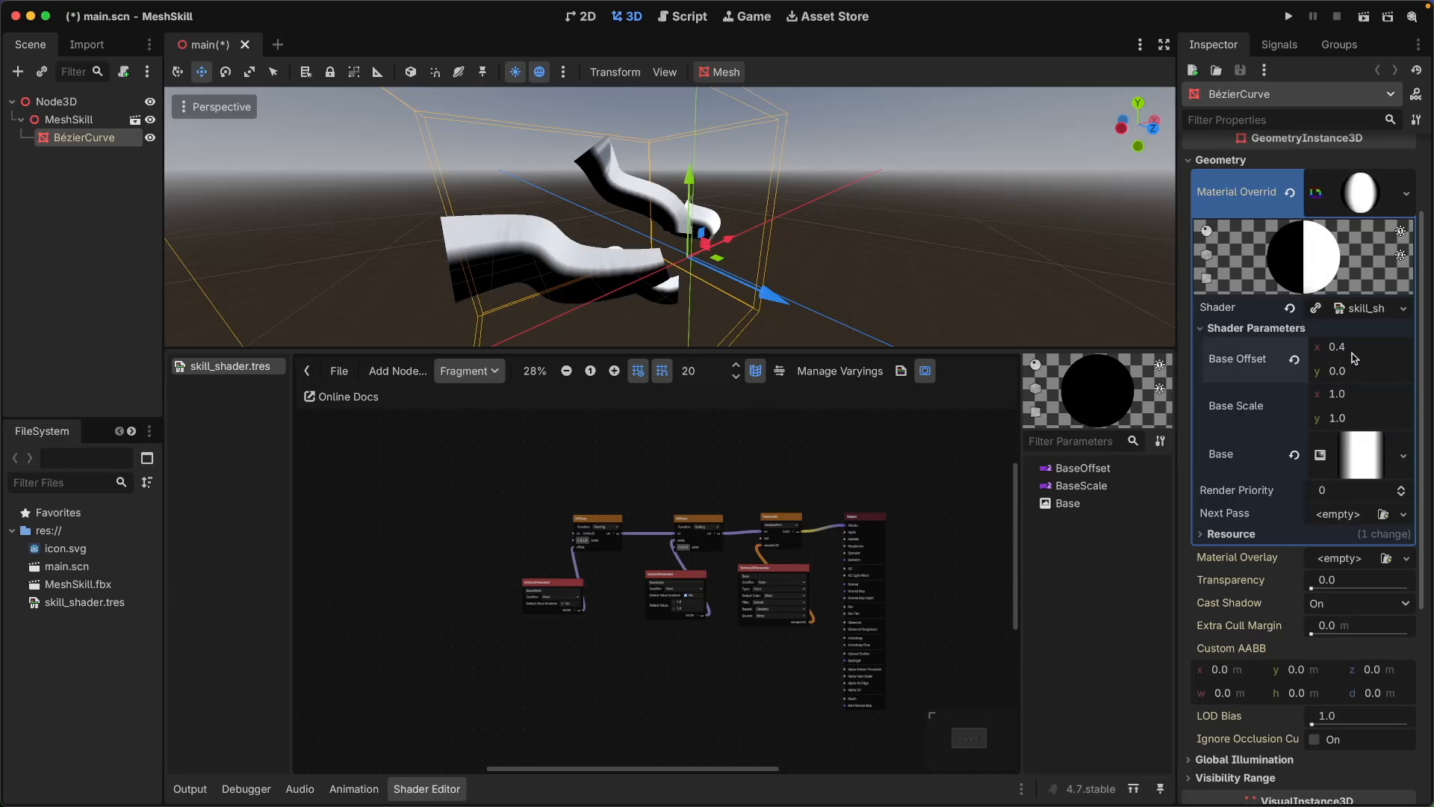
{"action": "type", "text": "0"}
{"action": "key", "text": "Return"}
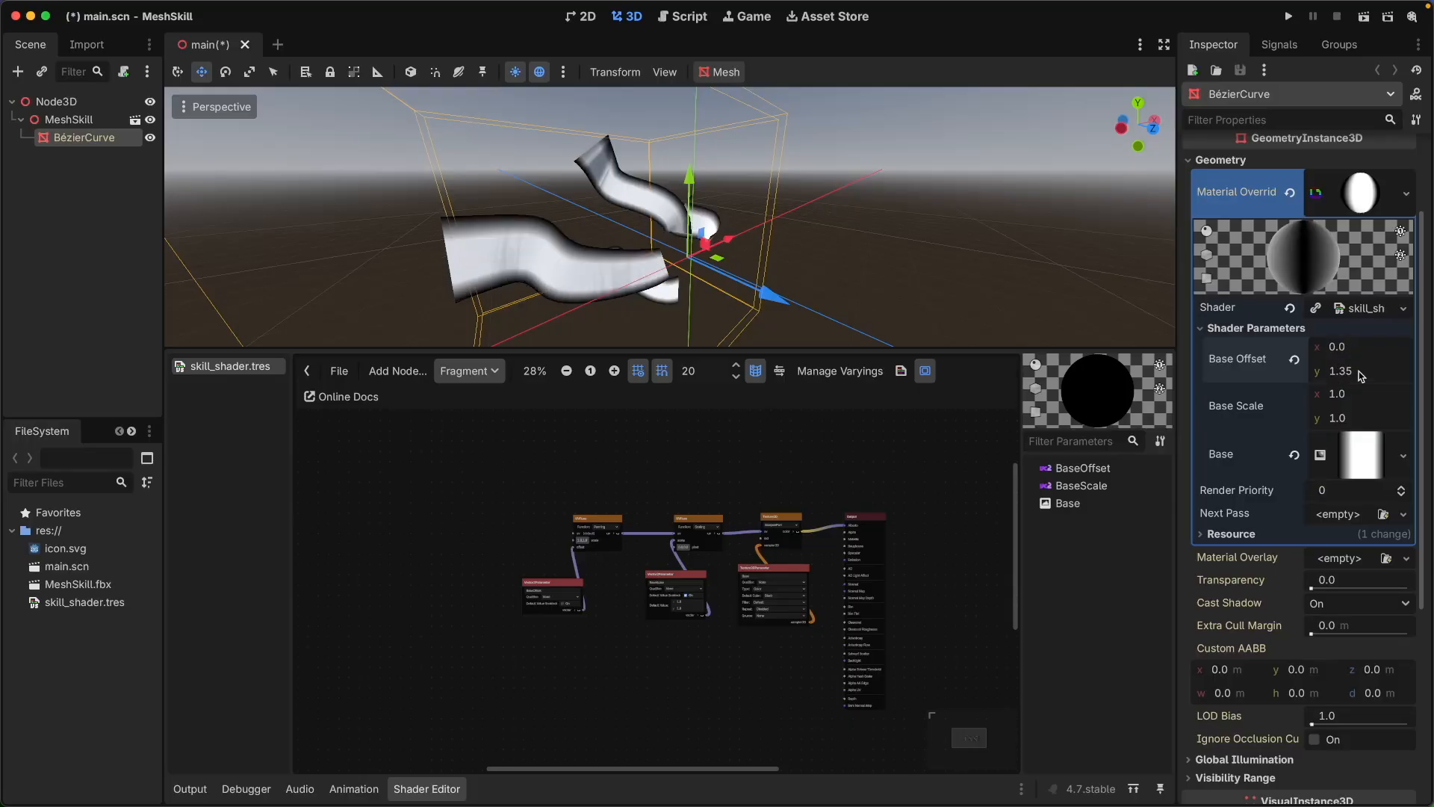
{"action": "key", "text": "super+s"}
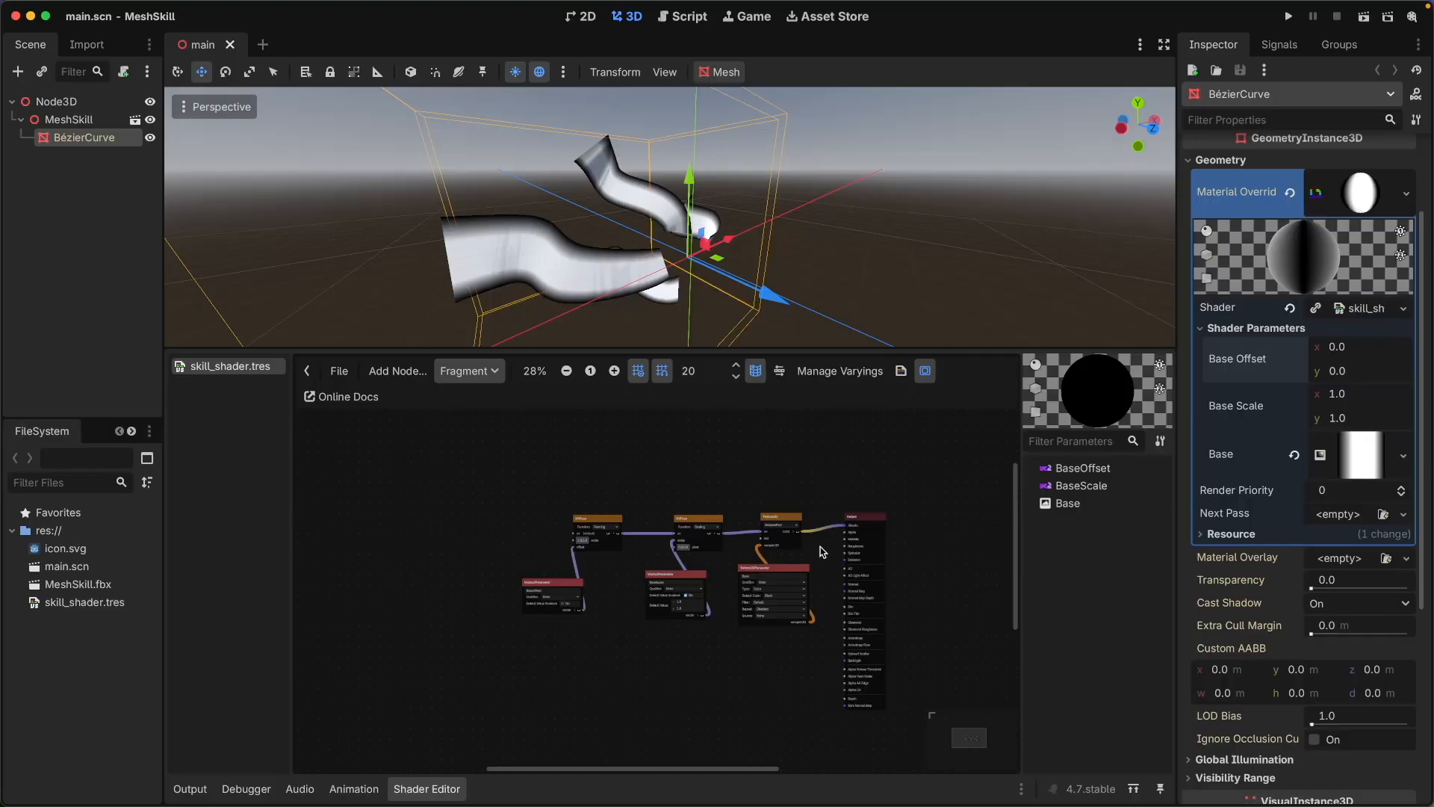
Set the Base gradient texture's fill to Radial, starting near the centre at about (0.53, 0.48) and ending at about (0.81, 0.23)
{"action": "left_click", "coordinate": [1360, 455]}
{"action": "left_click", "coordinate": [1358, 464]}
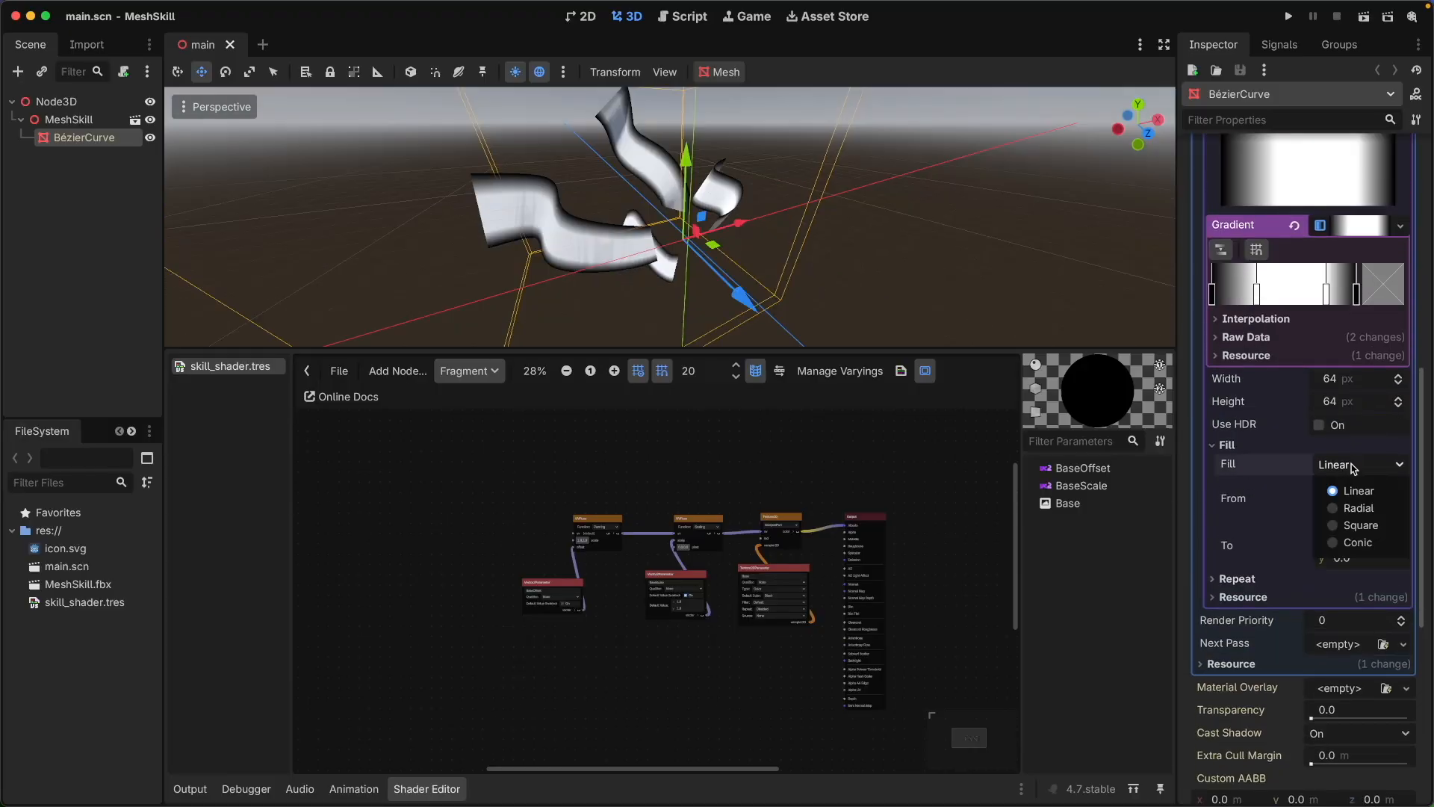
{"action": "left_click", "coordinate": [1357, 508]}
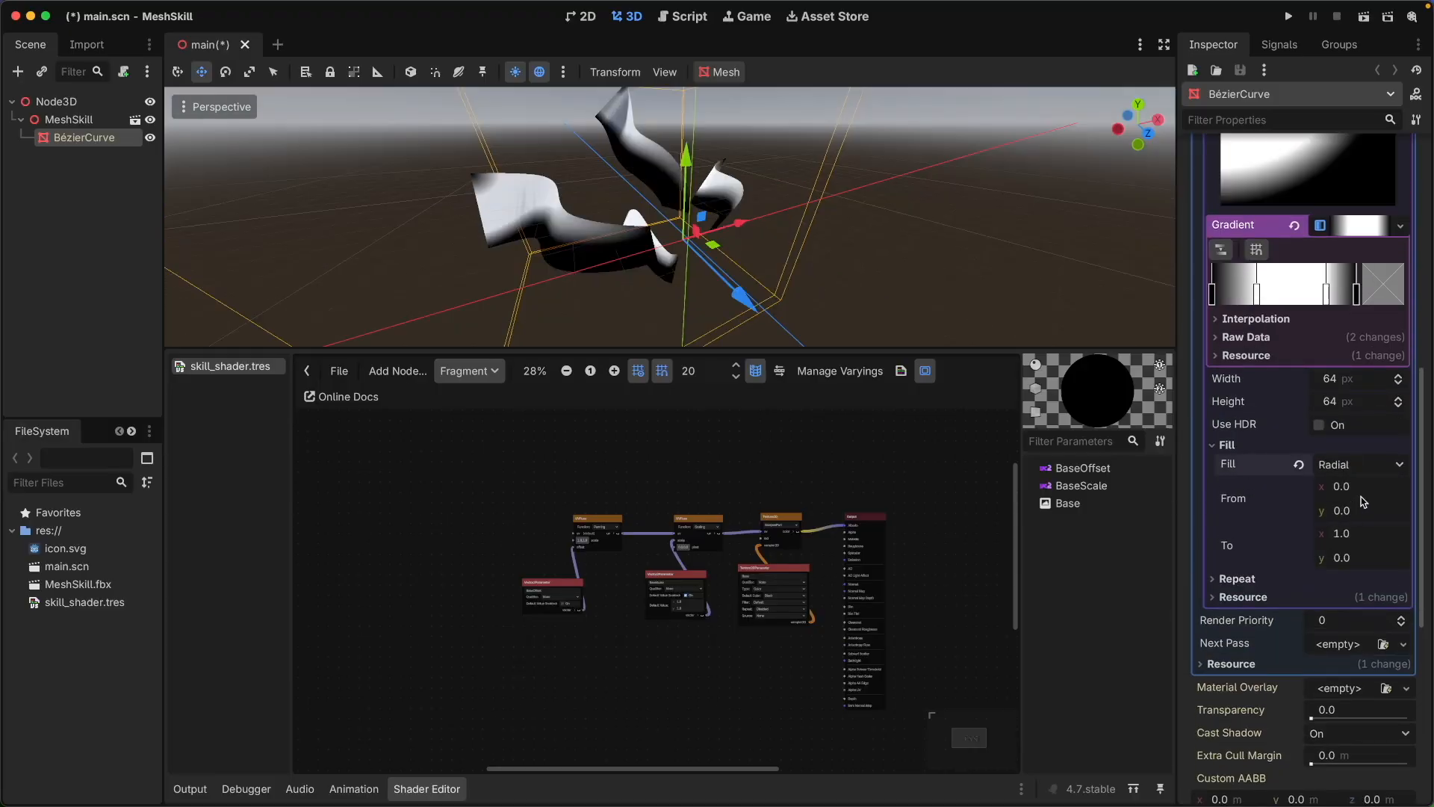
{"action": "scroll", "coordinate": [1354, 336], "scroll_direction": "up", "scroll_amount": 5}
{"action": "mouse_move", "coordinate": [1223, 257]}
{"action": "left_mouse_down"}
{"action": "mouse_move", "coordinate": [1291, 336]}
{"action": "mouse_move", "coordinate": [1315, 351]}
{"action": "mouse_move", "coordinate": [1313, 338]}
{"action": "left_mouse_up"}
{"action": "left_click_drag", "start_coordinate": [1396, 255], "coordinate": [1363, 298]}
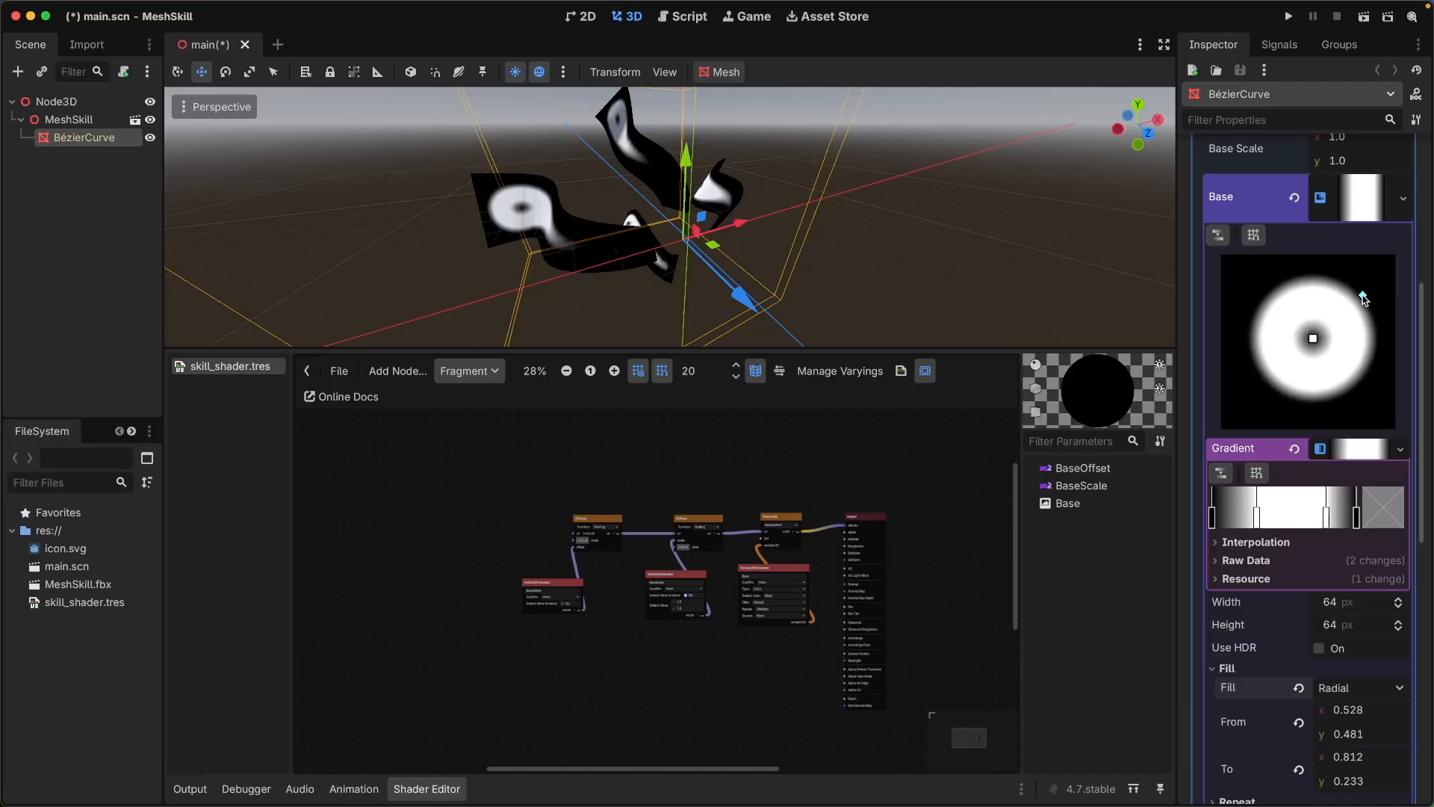
{"action": "left_click", "coordinate": [1219, 236]}
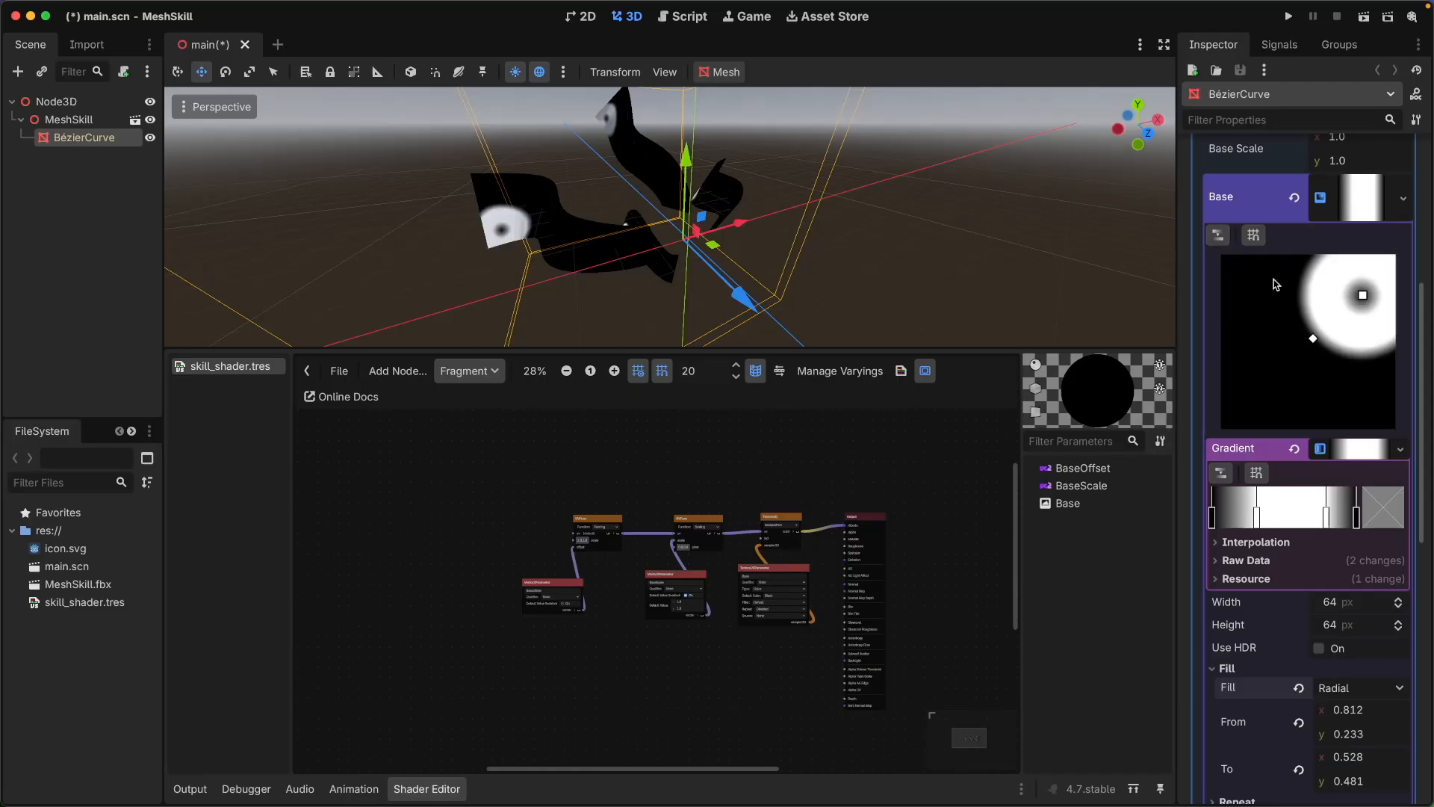
{"action": "left_click", "coordinate": [1219, 237]}
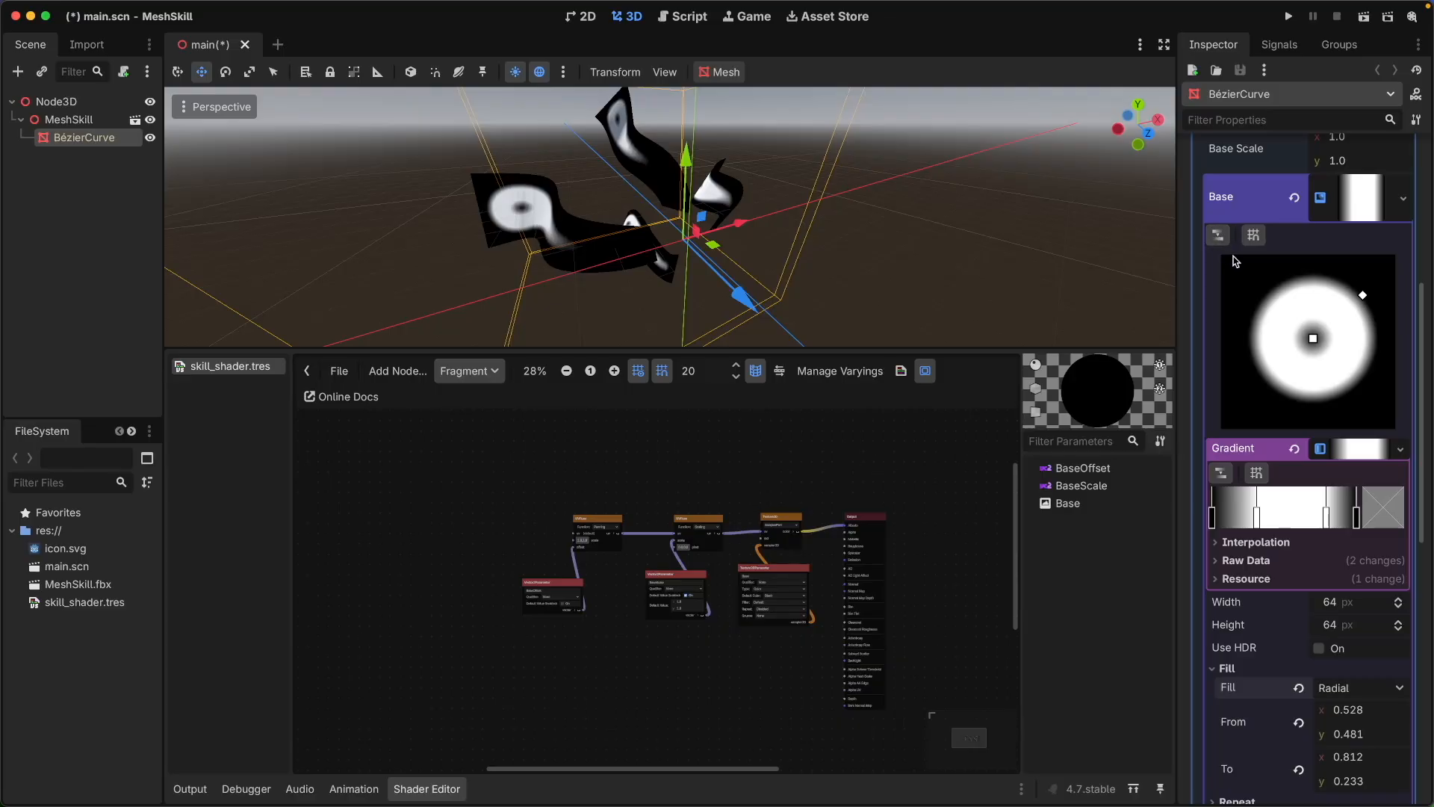
{"action": "left_click_drag", "start_coordinate": [1315, 342], "coordinate": [1316, 341]}
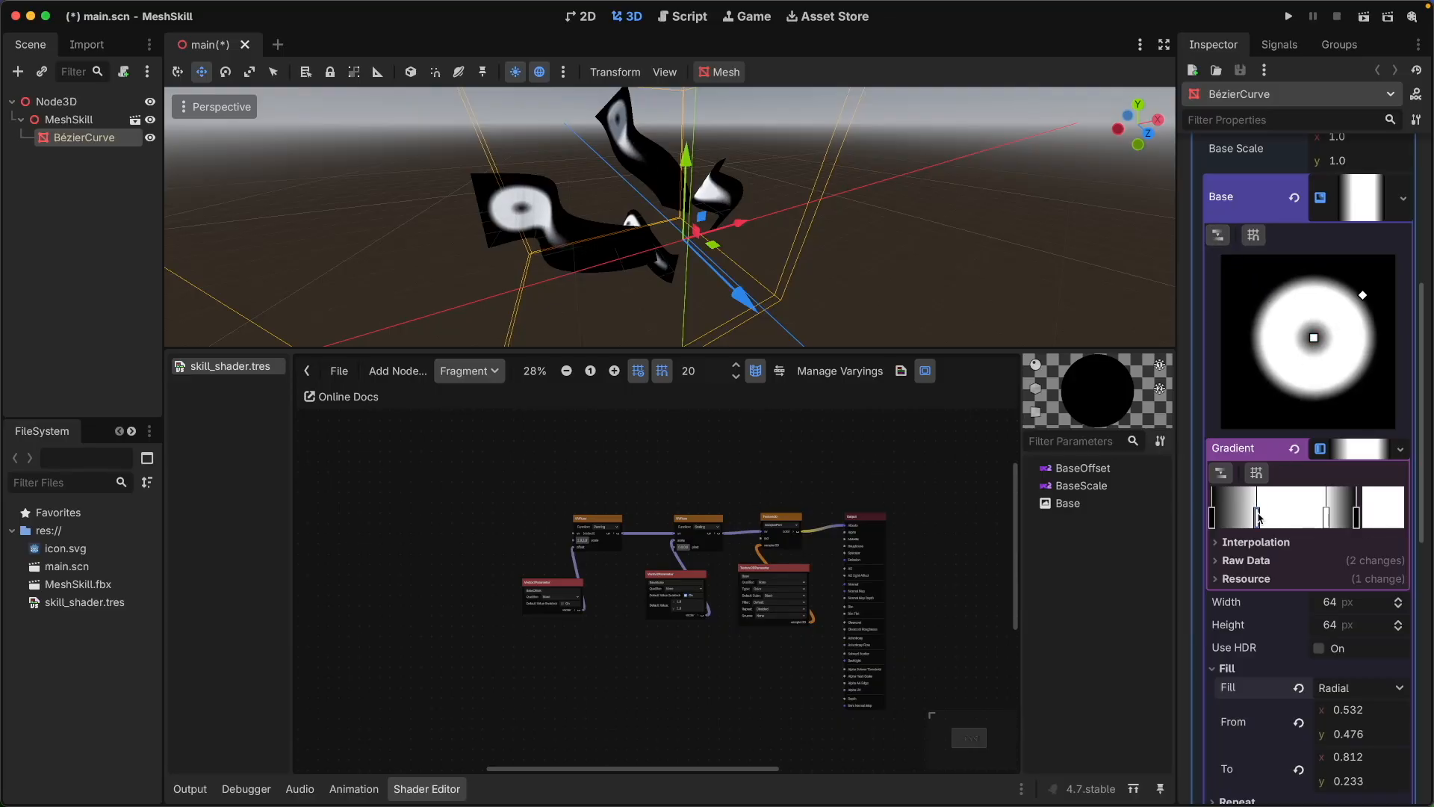
Make the gradient's first stop white, remove the adjacent inner stop, and adjust the radial end point to form a solid soft-edged white disc
{"action": "double_click", "coordinate": [1258, 516]}
{"action": "left_click", "coordinate": [1257, 521]}
{"action": "mouse_move", "coordinate": [1257, 520]}
{"action": "left_mouse_down"}
{"action": "mouse_move", "coordinate": [1225, 524]}
{"action": "mouse_move", "coordinate": [1232, 514]}
{"action": "left_mouse_up"}
{"action": "right_click", "coordinate": [1240, 520]}
{"action": "left_click_drag", "start_coordinate": [1326, 519], "coordinate": [1332, 523]}
{"action": "left_click_drag", "start_coordinate": [1363, 295], "coordinate": [1334, 291]}
{"action": "scroll", "coordinate": [1351, 273], "scroll_direction": "up", "scroll_amount": 3}
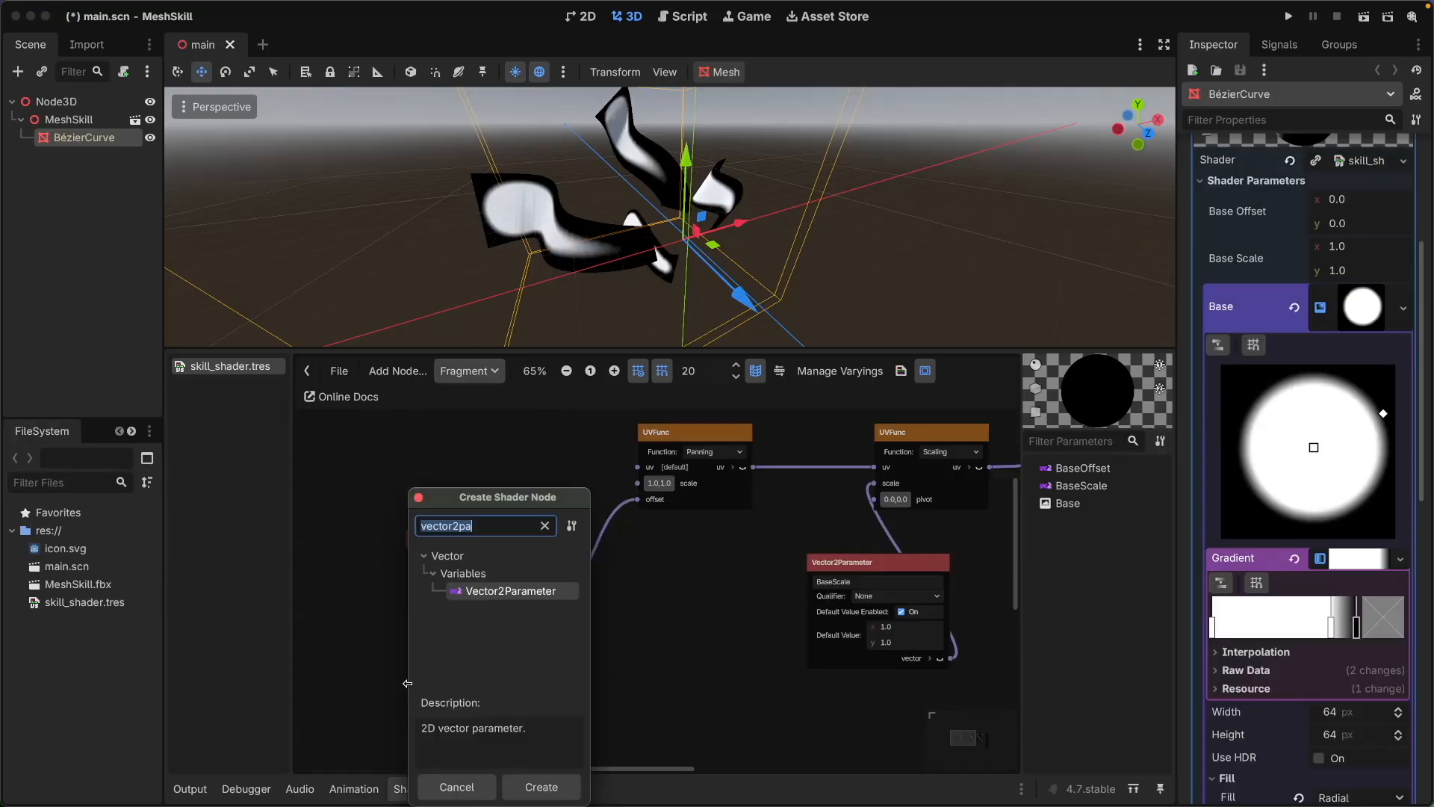
Add a FloatParameter node named OffsetSlider below BaseOffset with a Range hint from -1.0 to 1.0
{"action": "type", "text": "floatpara"}
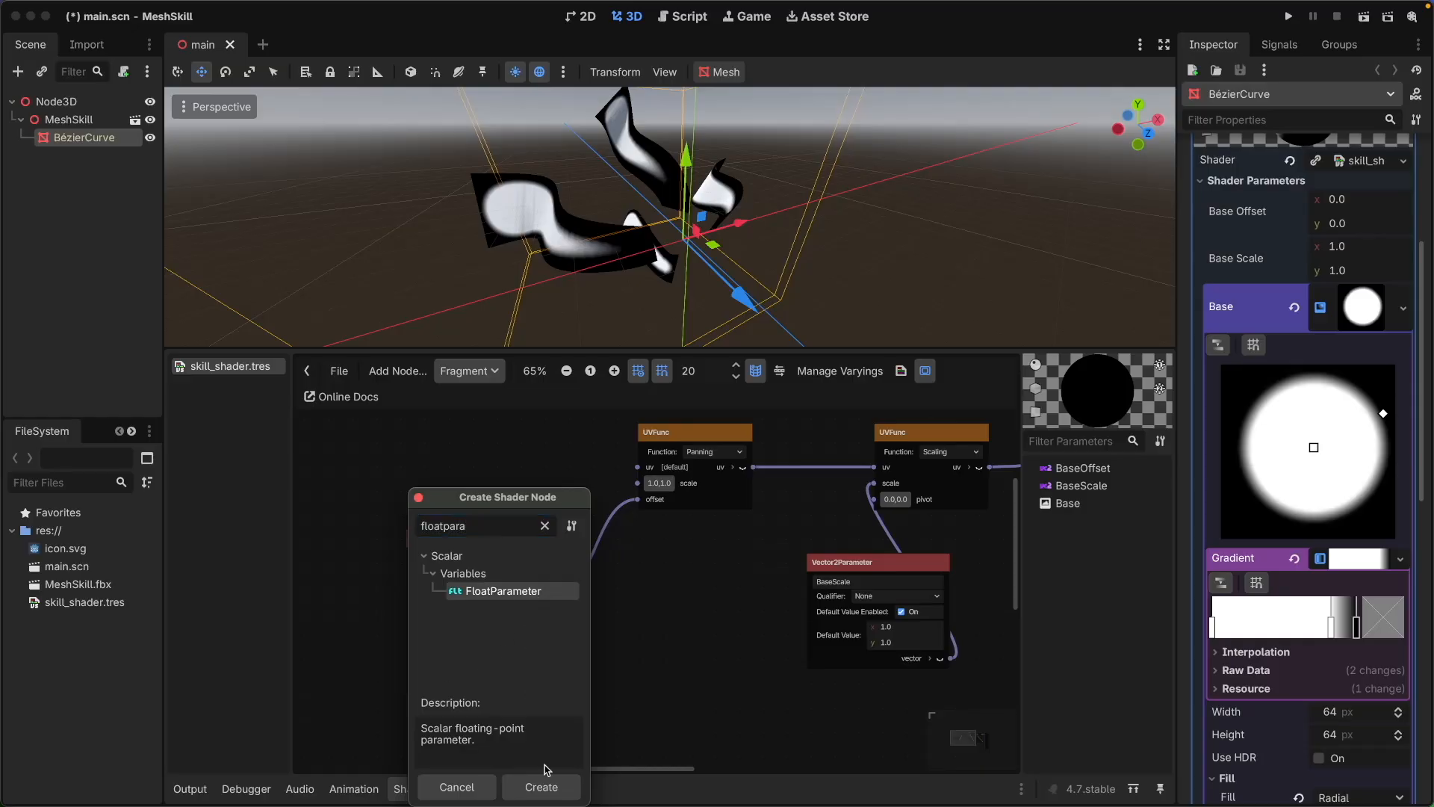
{"action": "left_click", "coordinate": [543, 782]}
{"action": "left_click_drag", "start_coordinate": [505, 696], "coordinate": [504, 650]}
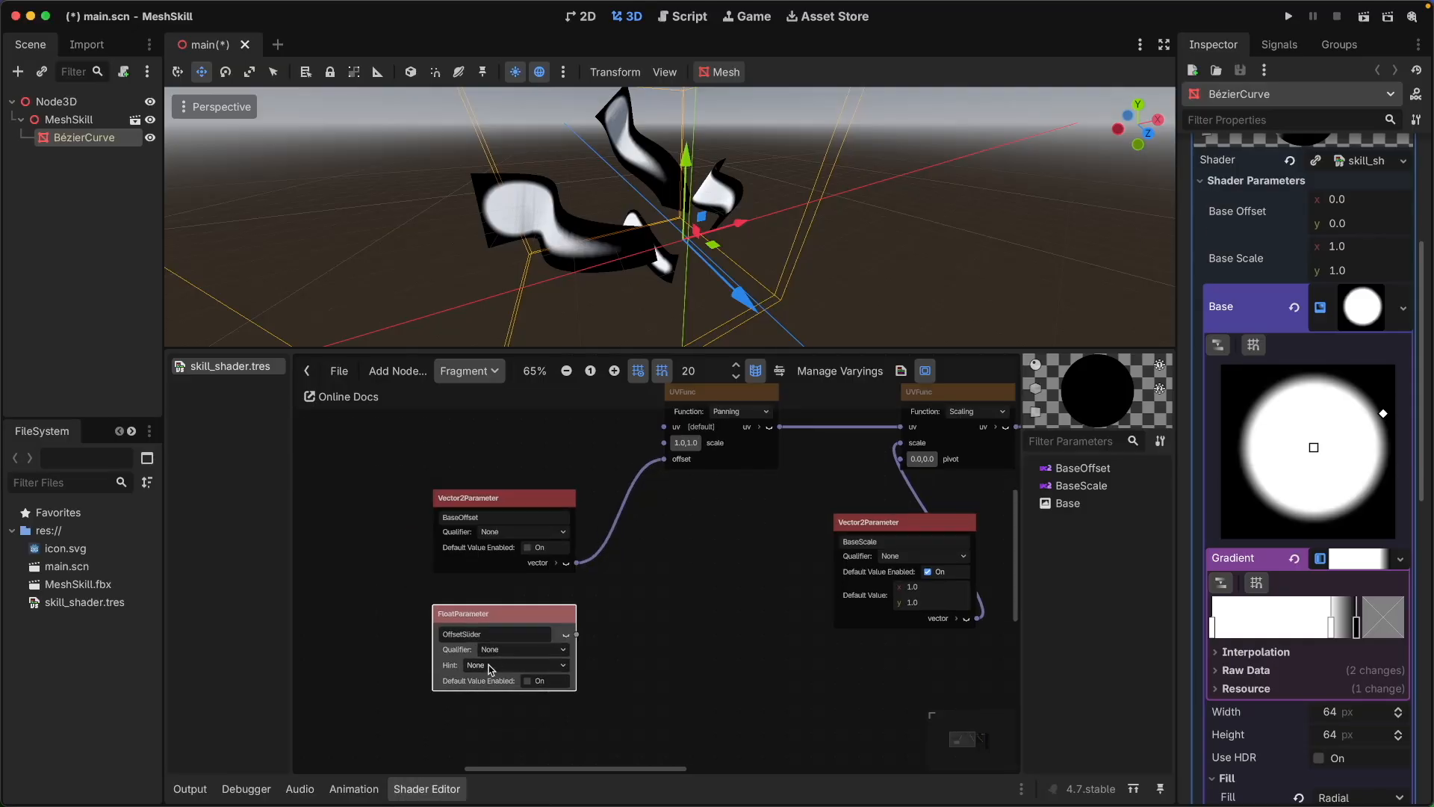
{"action": "left_click", "coordinate": [487, 666]}
{"action": "left_click", "coordinate": [507, 705]}
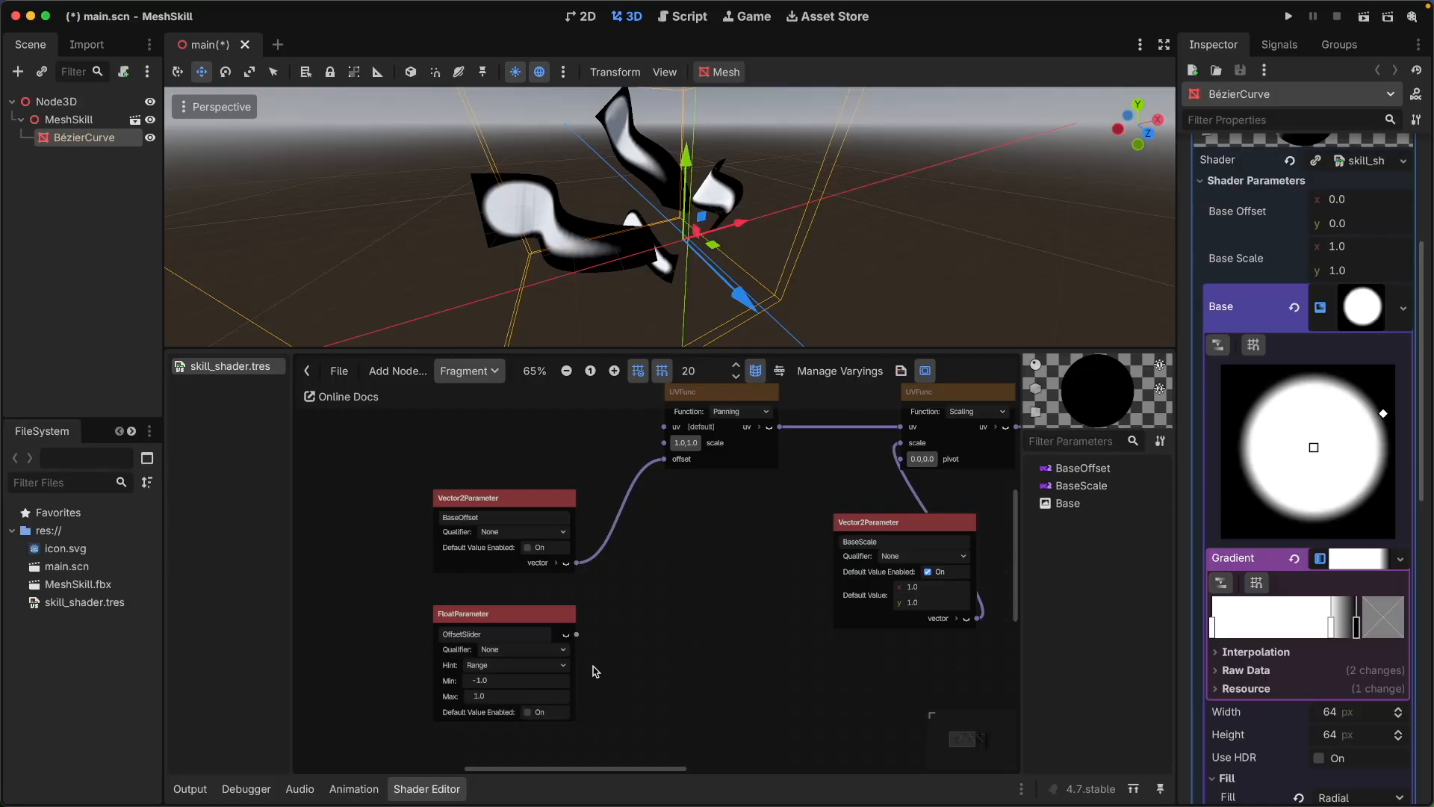
Disconnect BaseOffset from the Panning node's offset and feed it into a new Vector2 Multiply node
{"action": "left_click_drag", "start_coordinate": [665, 459], "coordinate": [665, 594]}
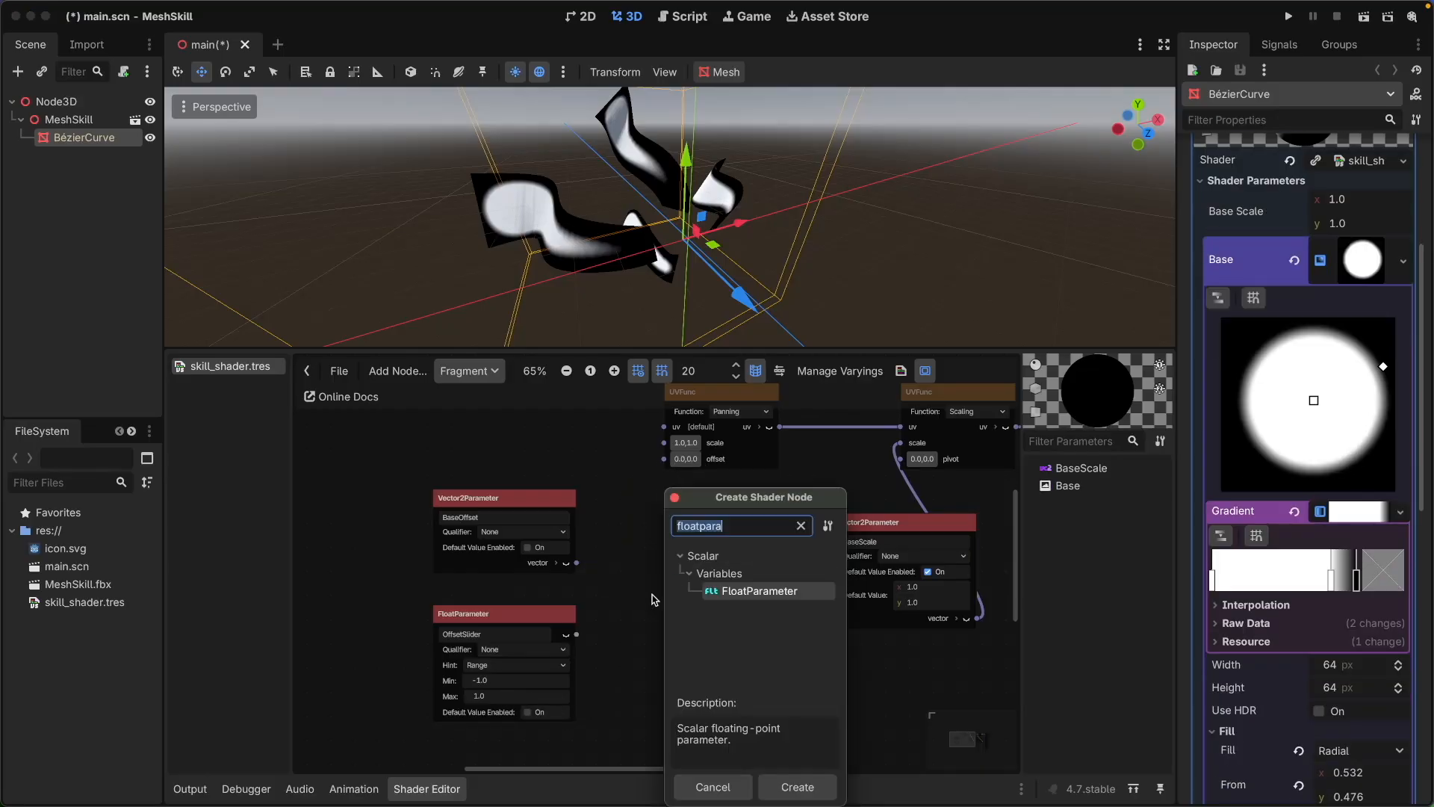
{"action": "key", "text": "Escape"}
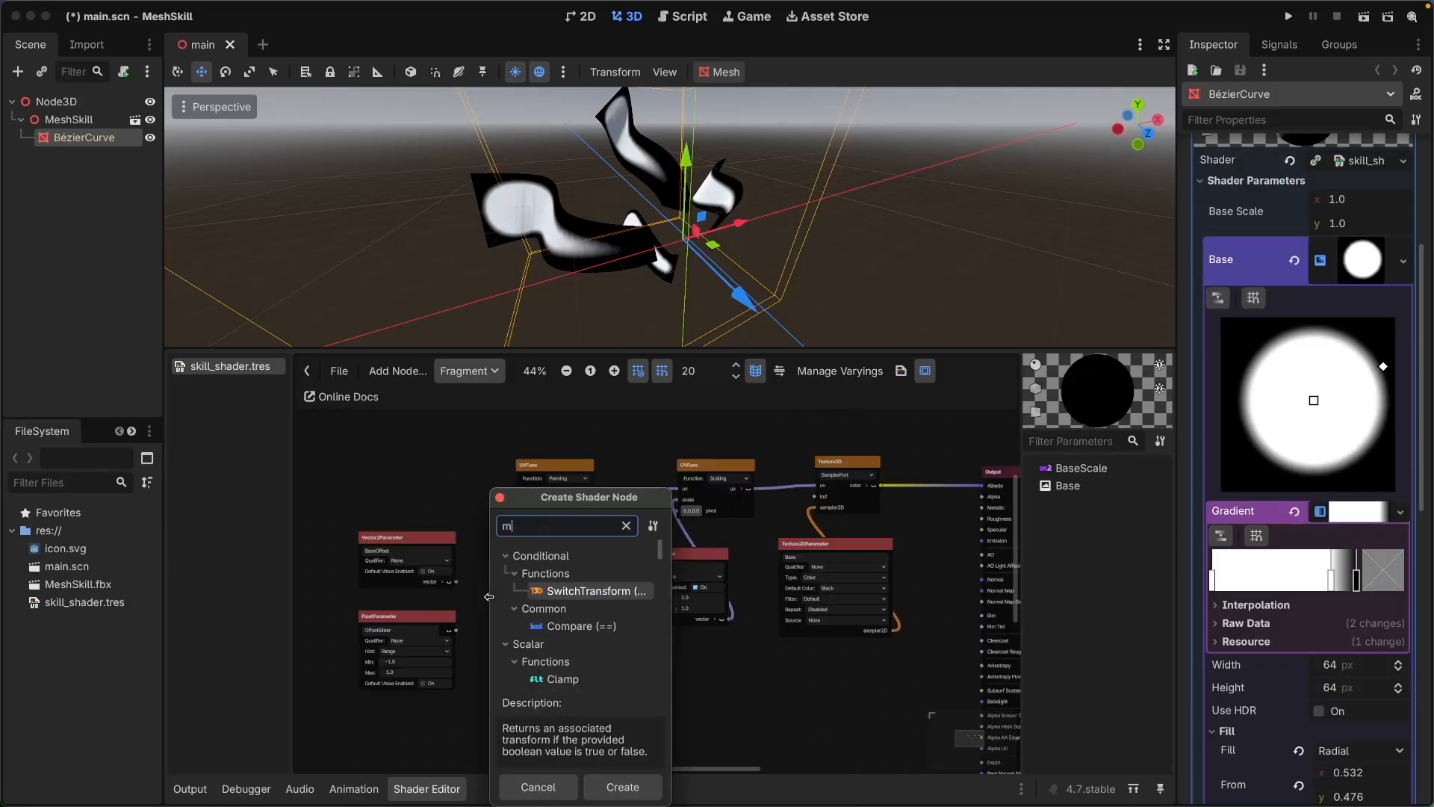
{"action": "type", "text": "ply"}
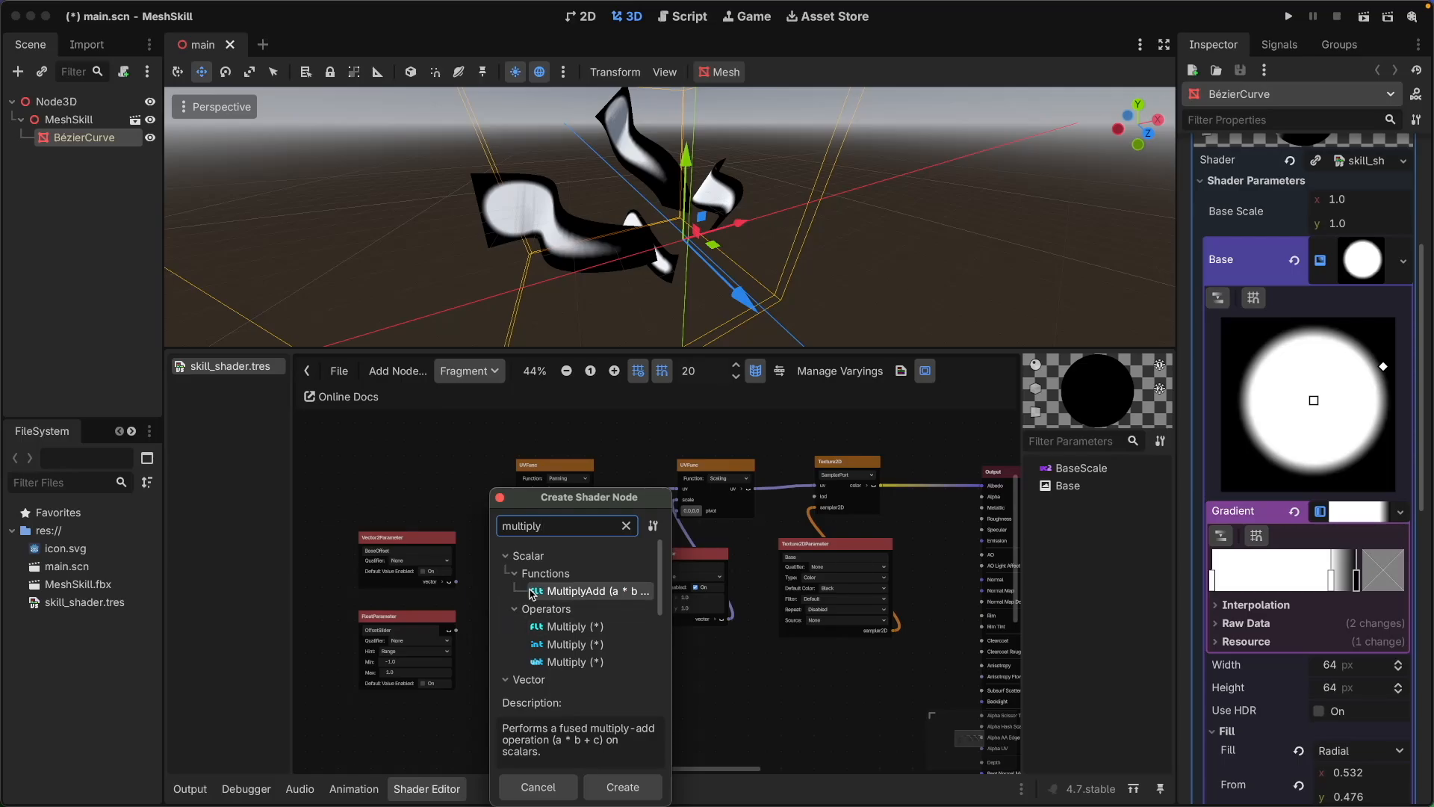
{"action": "scroll", "coordinate": [592, 583], "scroll_direction": "down", "scroll_amount": 3}
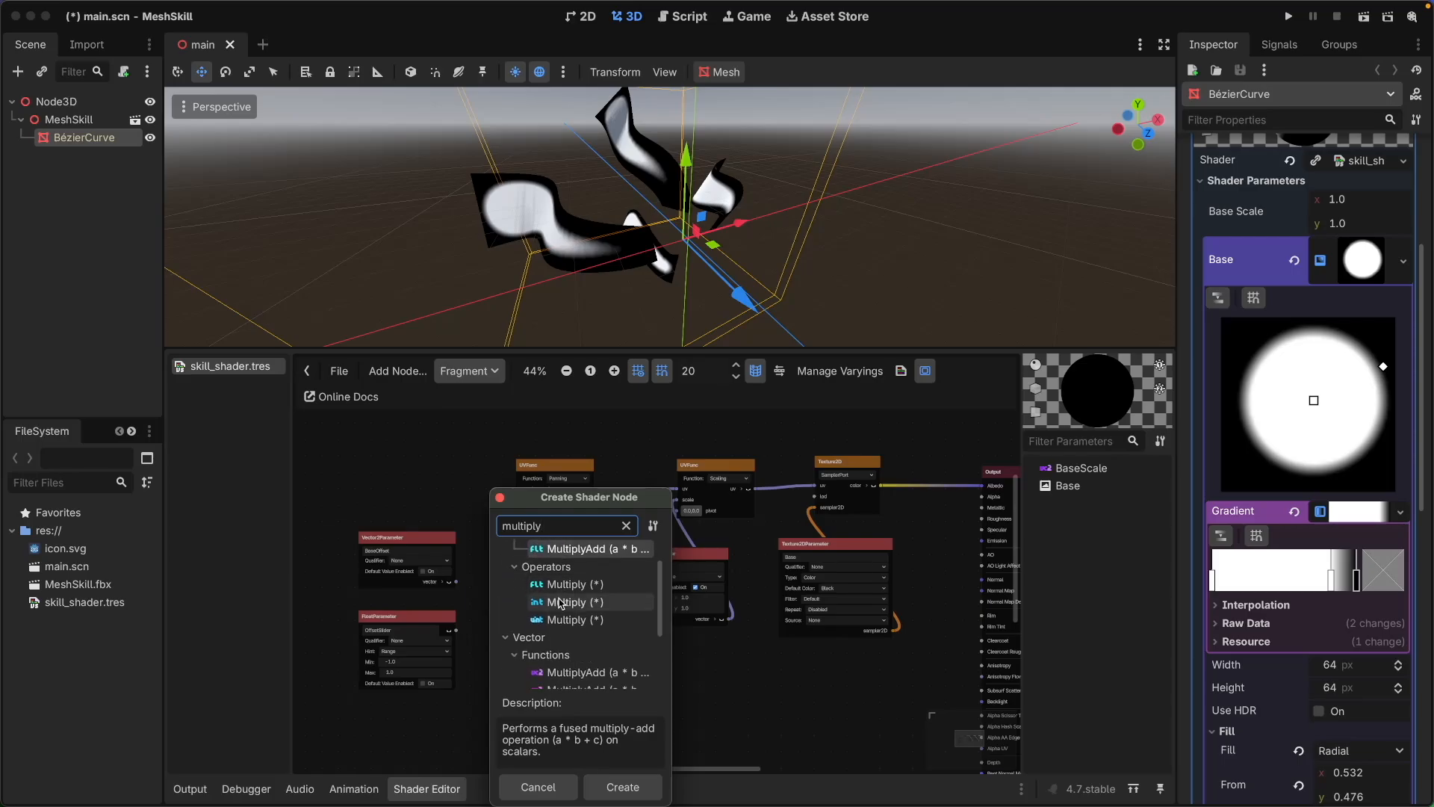
{"action": "scroll", "coordinate": [592, 598], "scroll_direction": "down", "scroll_amount": 2}
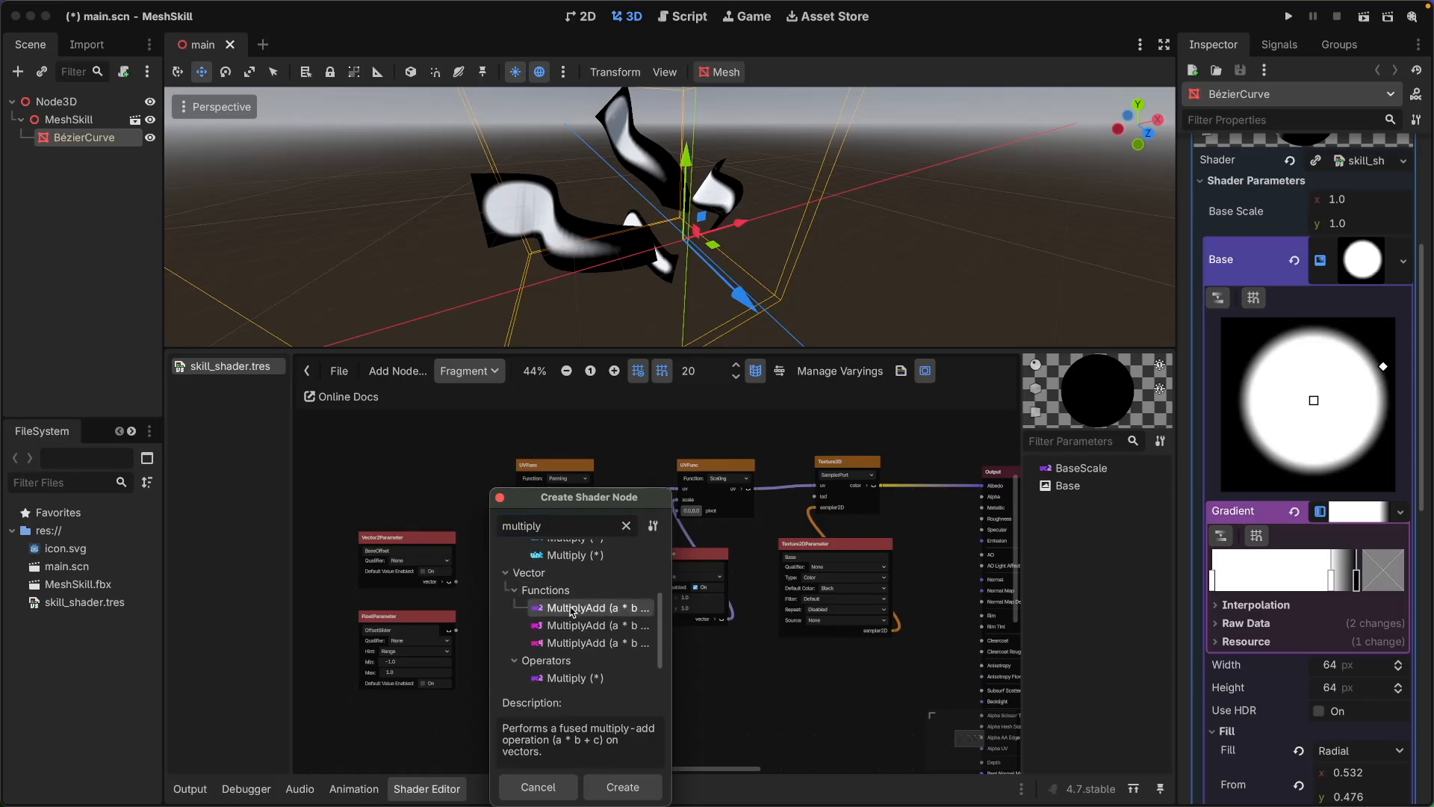
{"action": "left_click", "coordinate": [595, 636]}
{"action": "left_click", "coordinate": [622, 787]}
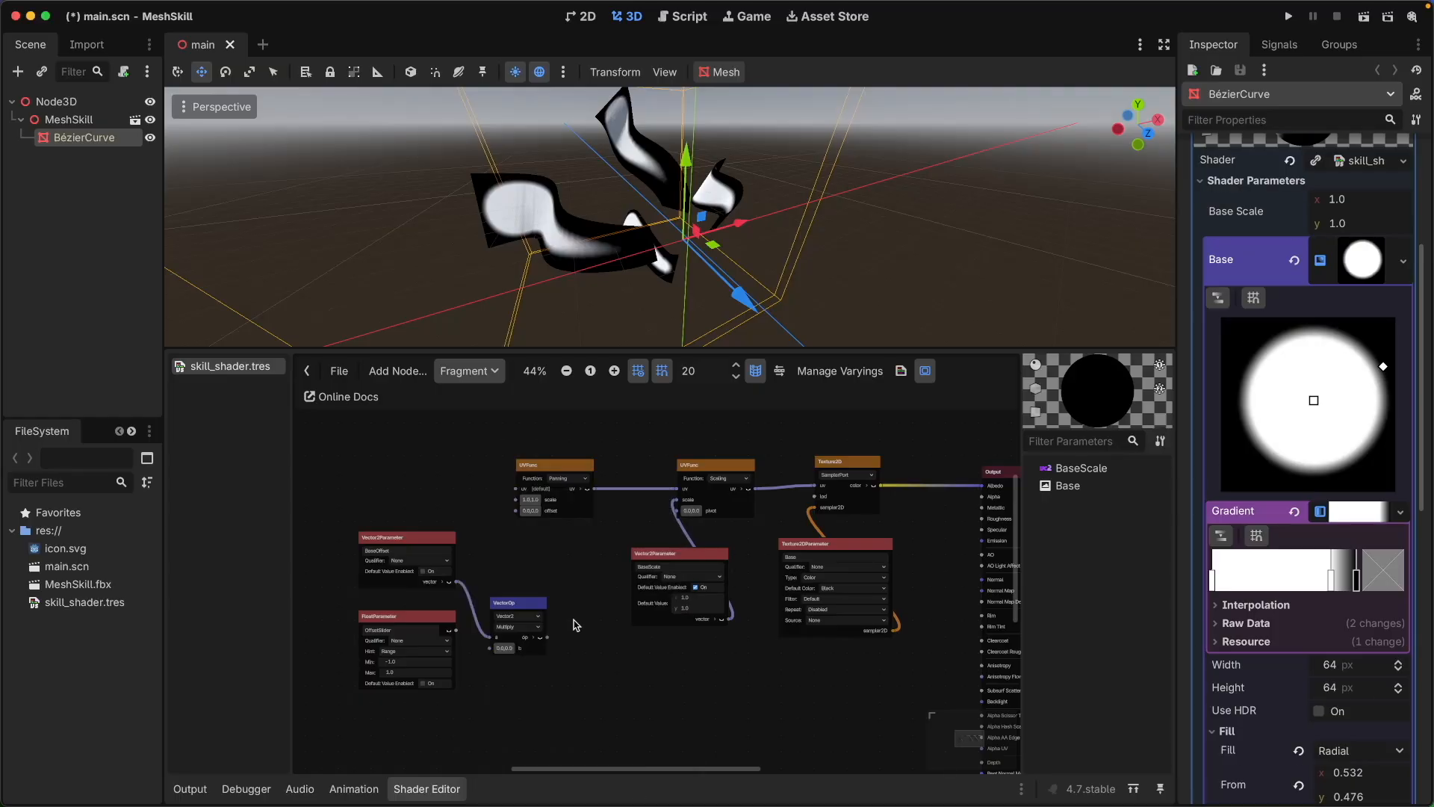
Connect OffsetSlider to the Multiply node's b input and its result to the Panning node's offset, and save
{"action": "left_click_drag", "start_coordinate": [494, 624], "coordinate": [494, 621]}
{"action": "scroll", "coordinate": [533, 575], "scroll_direction": "up", "scroll_amount": 4}
{"action": "scroll", "coordinate": [533, 575], "scroll_direction": "down", "scroll_amount": 2}
{"action": "left_click_drag", "start_coordinate": [590, 489], "coordinate": [597, 474]}
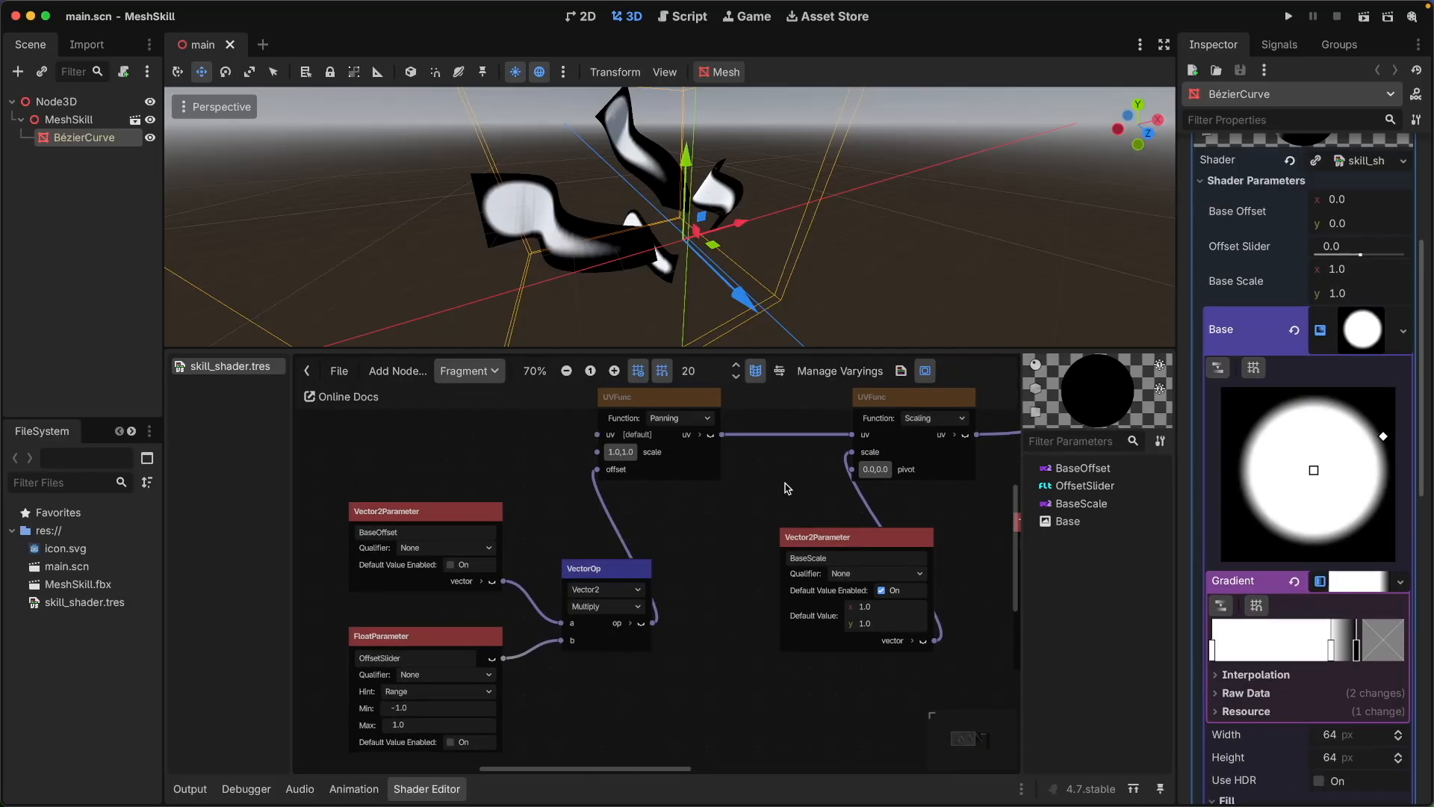
Set the Base Offset y value to 1.0 and try the Offset Slider on the ribbon meshes
{"action": "left_click", "coordinate": [1353, 225]}
{"action": "type", "text": "1"}
{"action": "key", "text": "Return"}
{"action": "mouse_move", "coordinate": [1362, 254]}
{"action": "left_mouse_down"}
{"action": "mouse_move", "coordinate": [1340, 255]}
{"action": "mouse_move", "coordinate": [1367, 254]}
{"action": "left_mouse_up"}
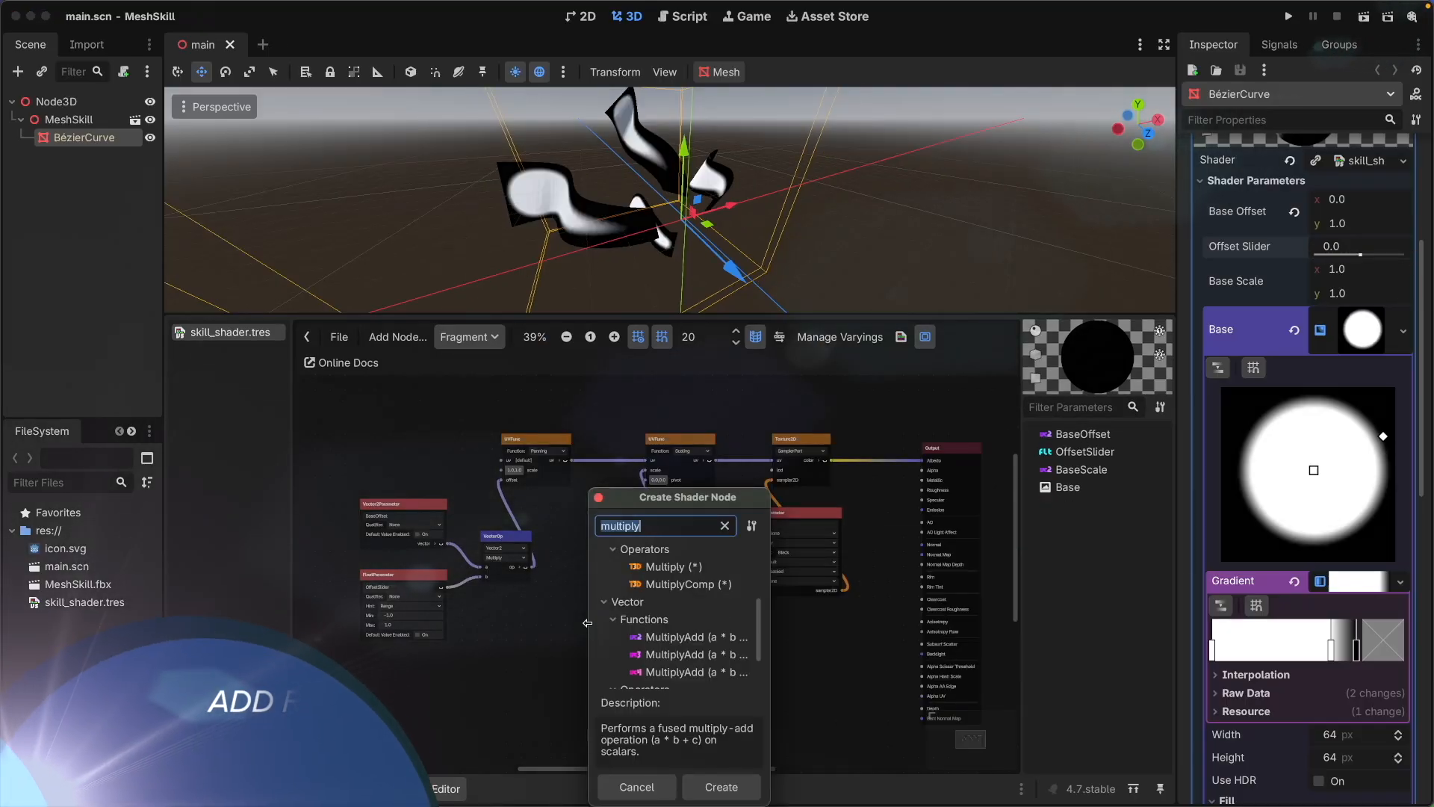
Add a Frame node in the empty area below the shader nodes and enable its tint color
{"action": "type", "text": "frame"}
{"action": "key", "text": "Return"}
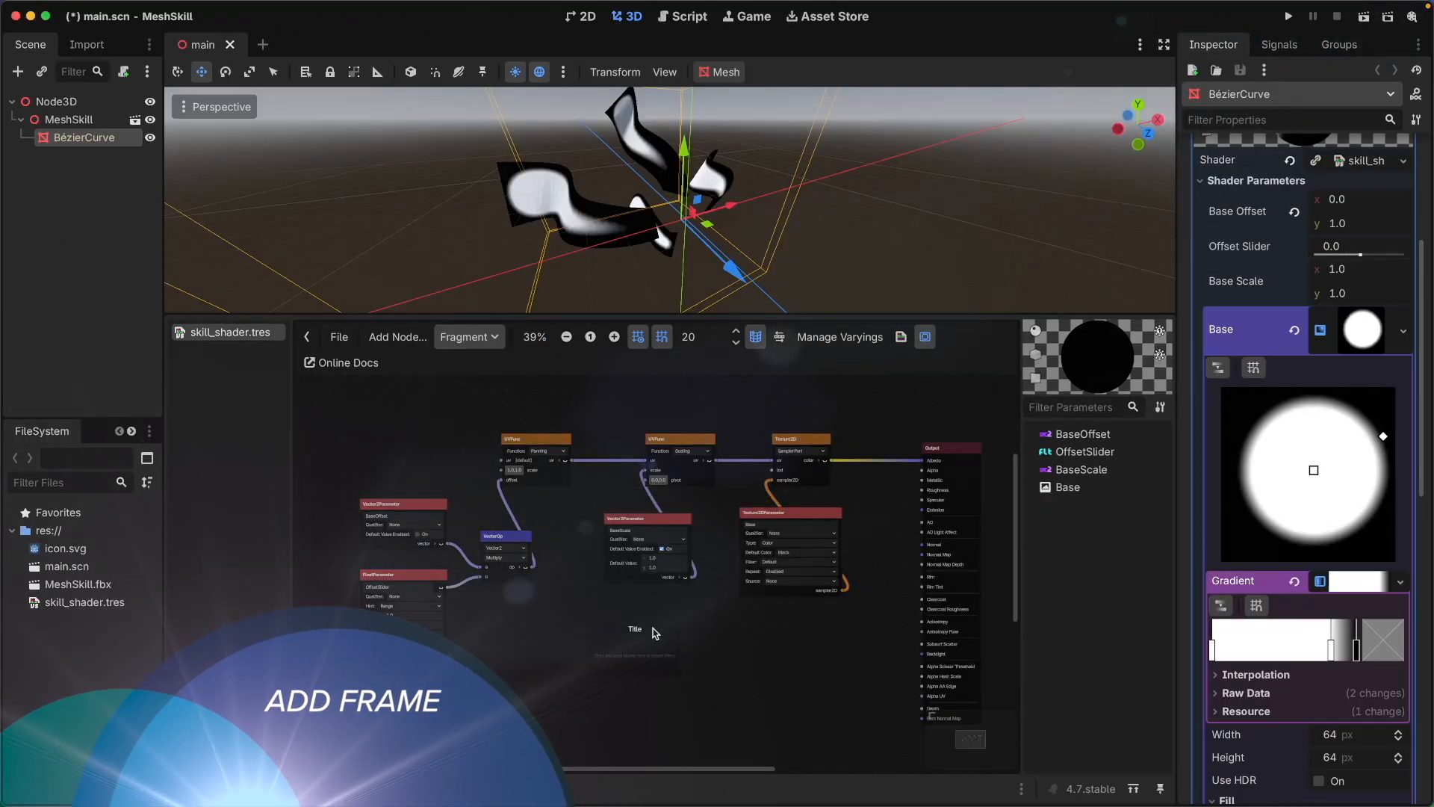
{"action": "right_click", "coordinate": [660, 665]}
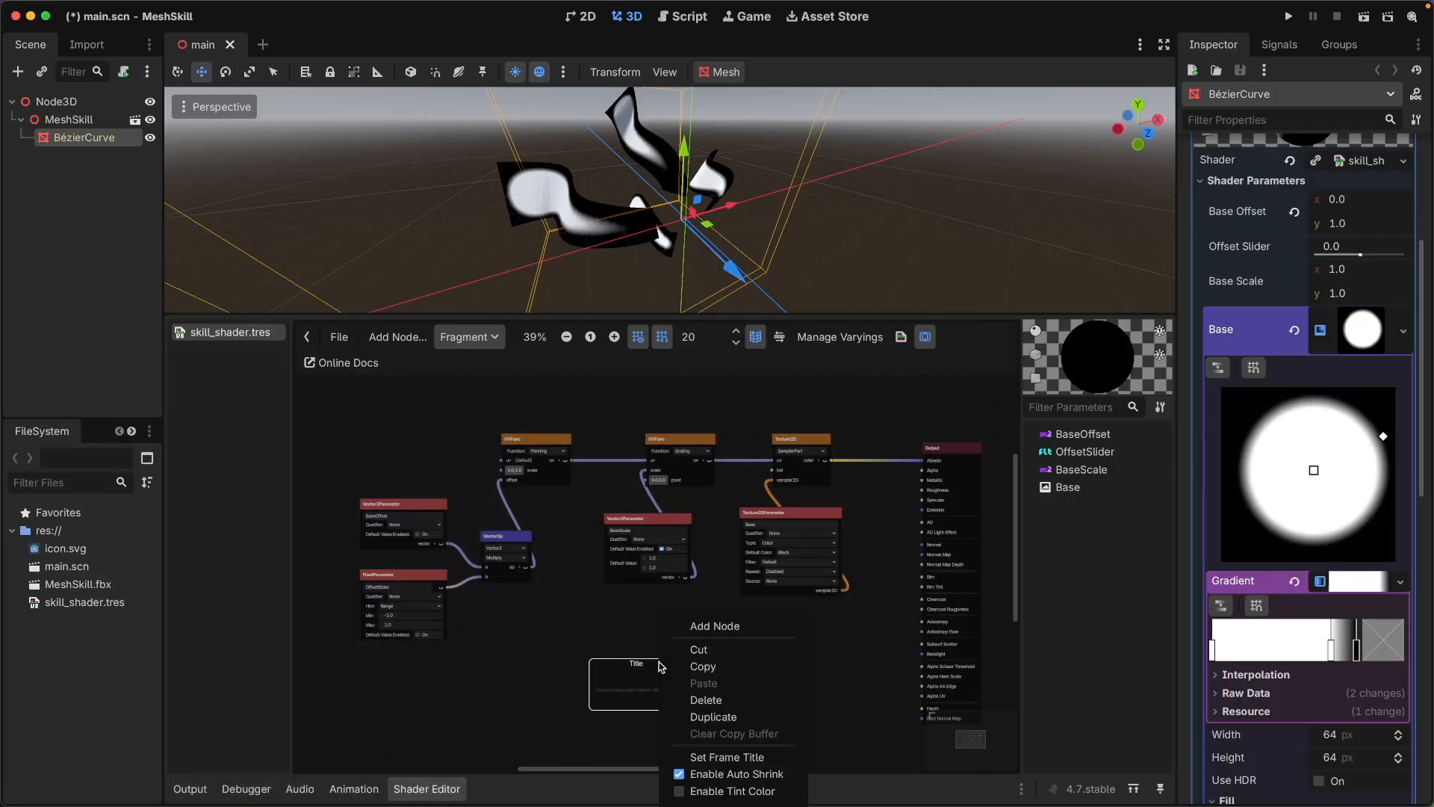
{"action": "left_click", "coordinate": [706, 791]}
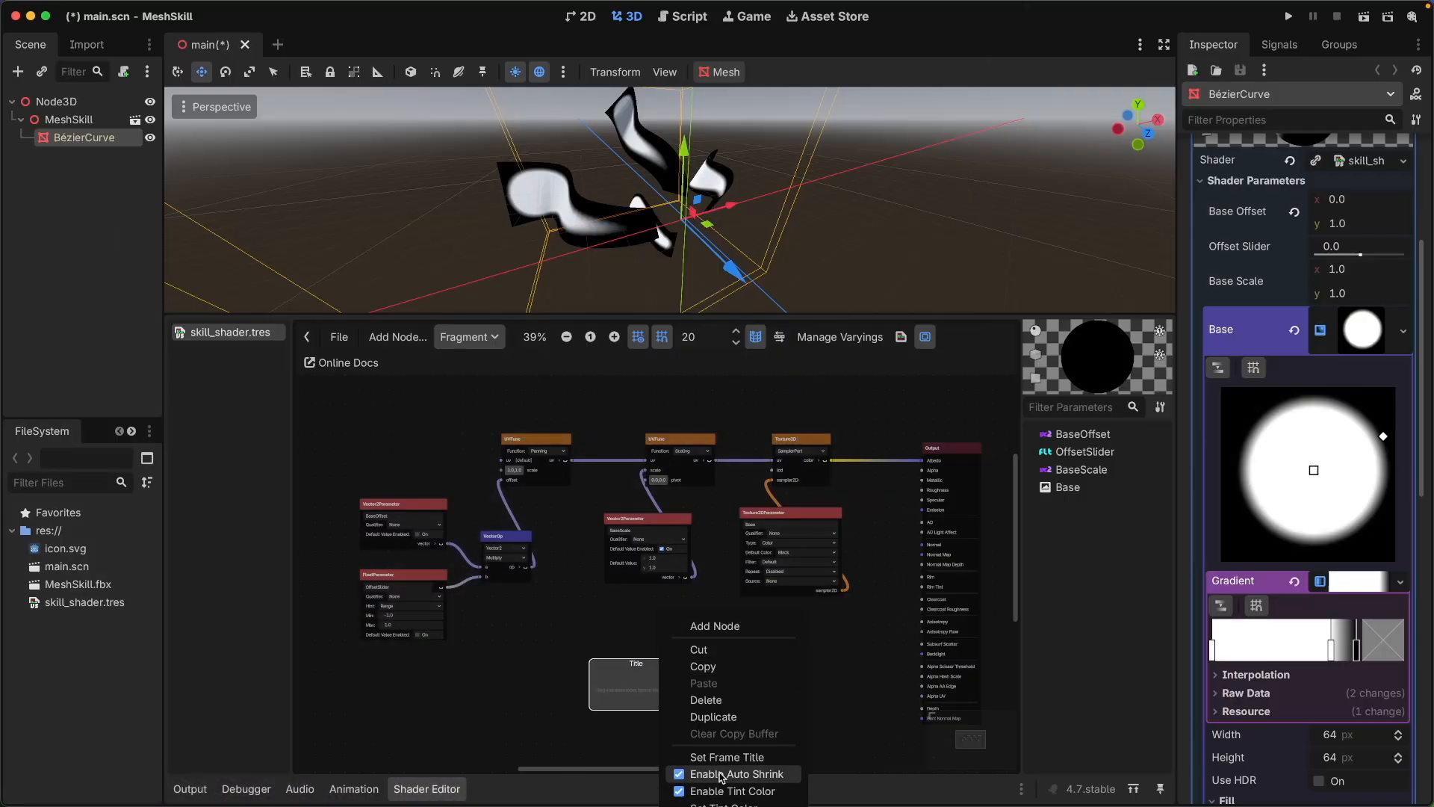
{"action": "left_click", "coordinate": [642, 670]}
{"action": "left_click_drag", "start_coordinate": [641, 671], "coordinate": [597, 620]}
Set the frame's tint color to olive green
{"action": "right_click", "coordinate": [582, 623]}
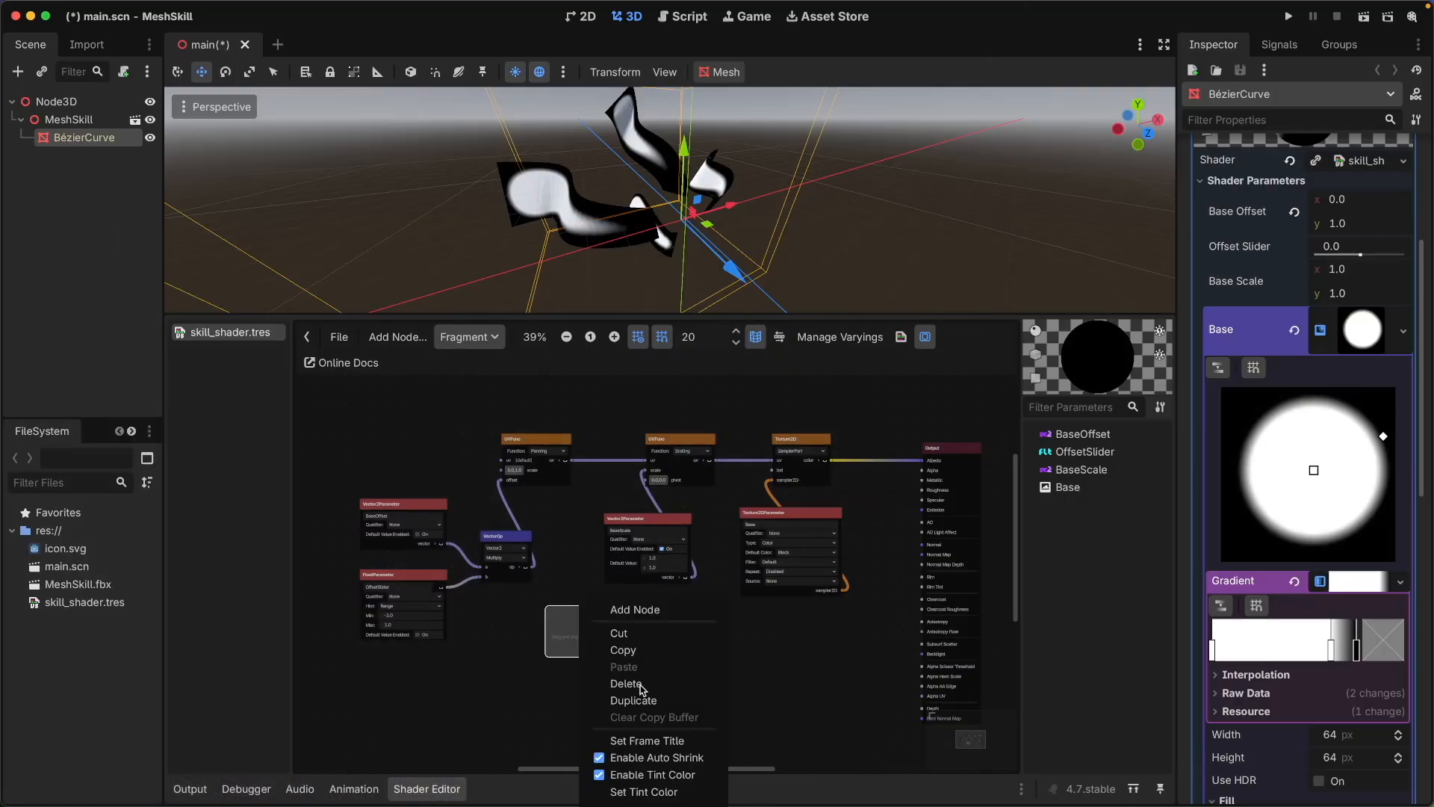
{"action": "left_click", "coordinate": [604, 793]}
{"action": "left_click", "coordinate": [824, 356]}
{"action": "left_click", "coordinate": [875, 576]}
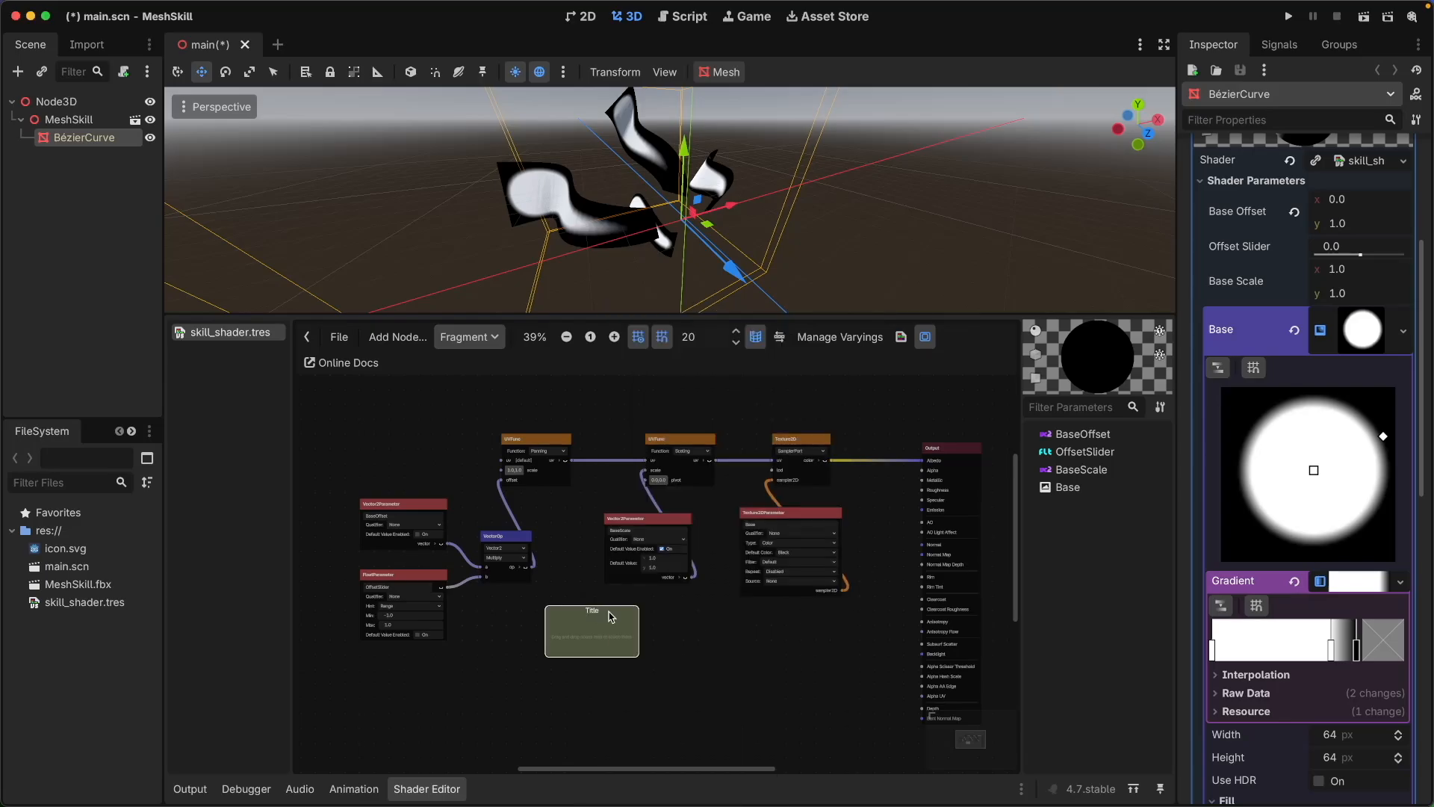
Enclose all nodes except Output in the frame and title it BASE SHAPE
{"action": "left_click_drag", "start_coordinate": [621, 613], "coordinate": [433, 399]}
{"action": "left_click_drag", "start_coordinate": [835, 667], "coordinate": [435, 430]}
{"action": "left_click_drag", "start_coordinate": [504, 461], "coordinate": [598, 428]}
{"action": "right_click", "coordinate": [613, 434]}
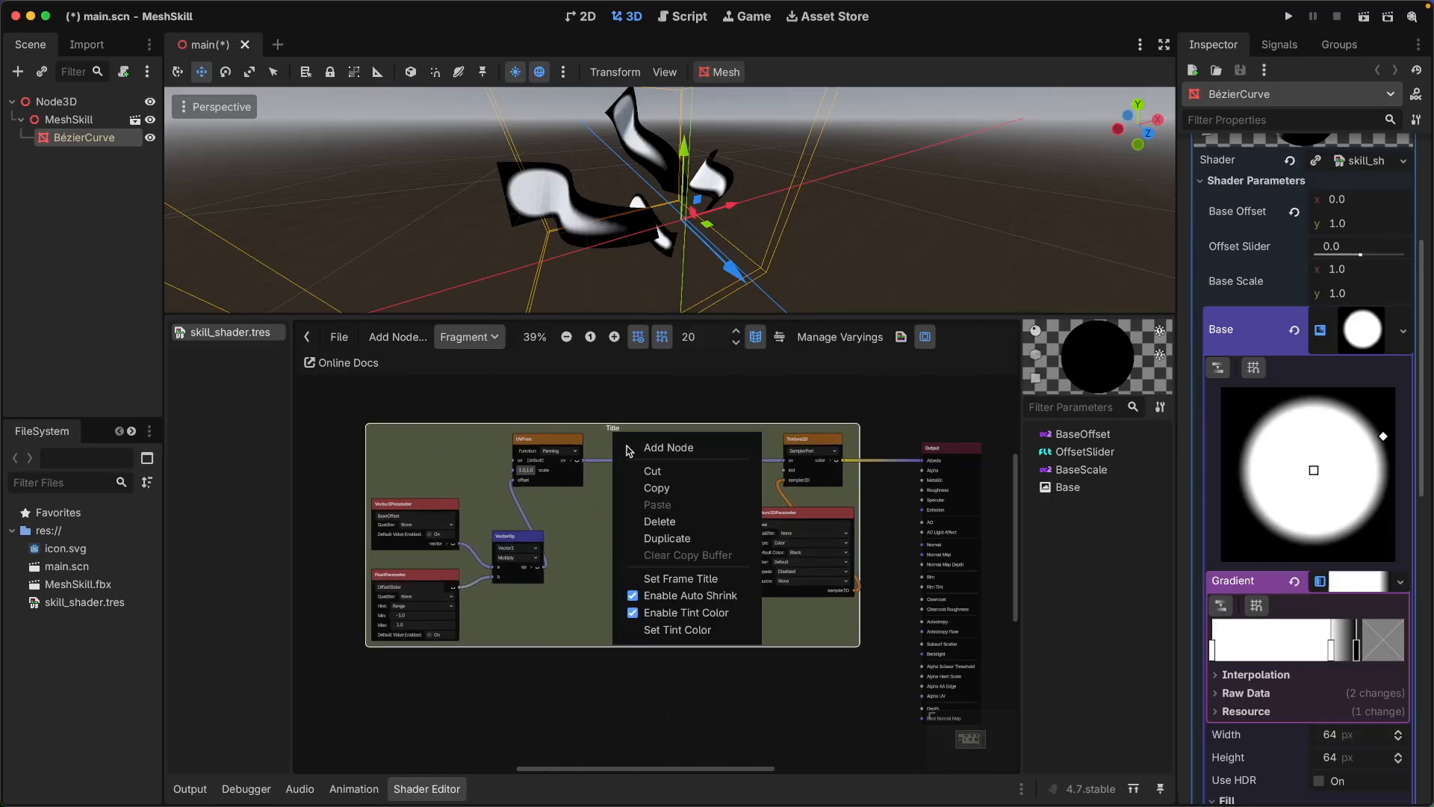
{"action": "left_click", "coordinate": [635, 579]}
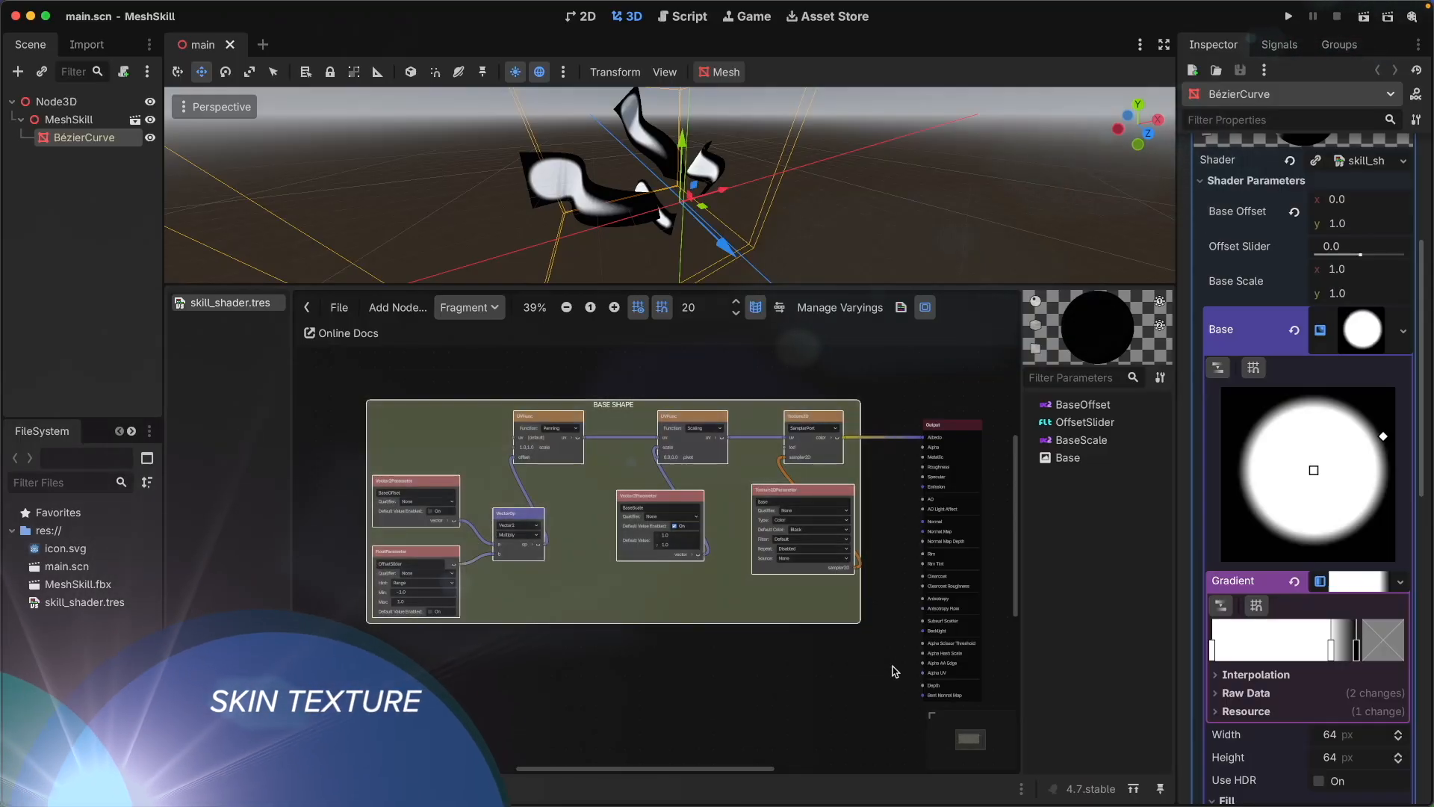
Duplicate the BASE SHAPE frame with all its nodes and place the copy directly below the original
{"action": "key", "text": "super+d"}
{"action": "scroll", "coordinate": [746, 650], "scroll_direction": "down", "scroll_amount": 5}
{"action": "scroll", "coordinate": [746, 650], "scroll_direction": "right", "scroll_amount": 4}
{"action": "scroll", "coordinate": [747, 651], "scroll_direction": "right", "scroll_amount": 1}
{"action": "left_click_drag", "start_coordinate": [900, 585], "coordinate": [501, 453]}
{"action": "scroll", "coordinate": [502, 462], "scroll_direction": "left", "scroll_amount": 3}
{"action": "scroll", "coordinate": [502, 462], "scroll_direction": "up", "scroll_amount": 1}
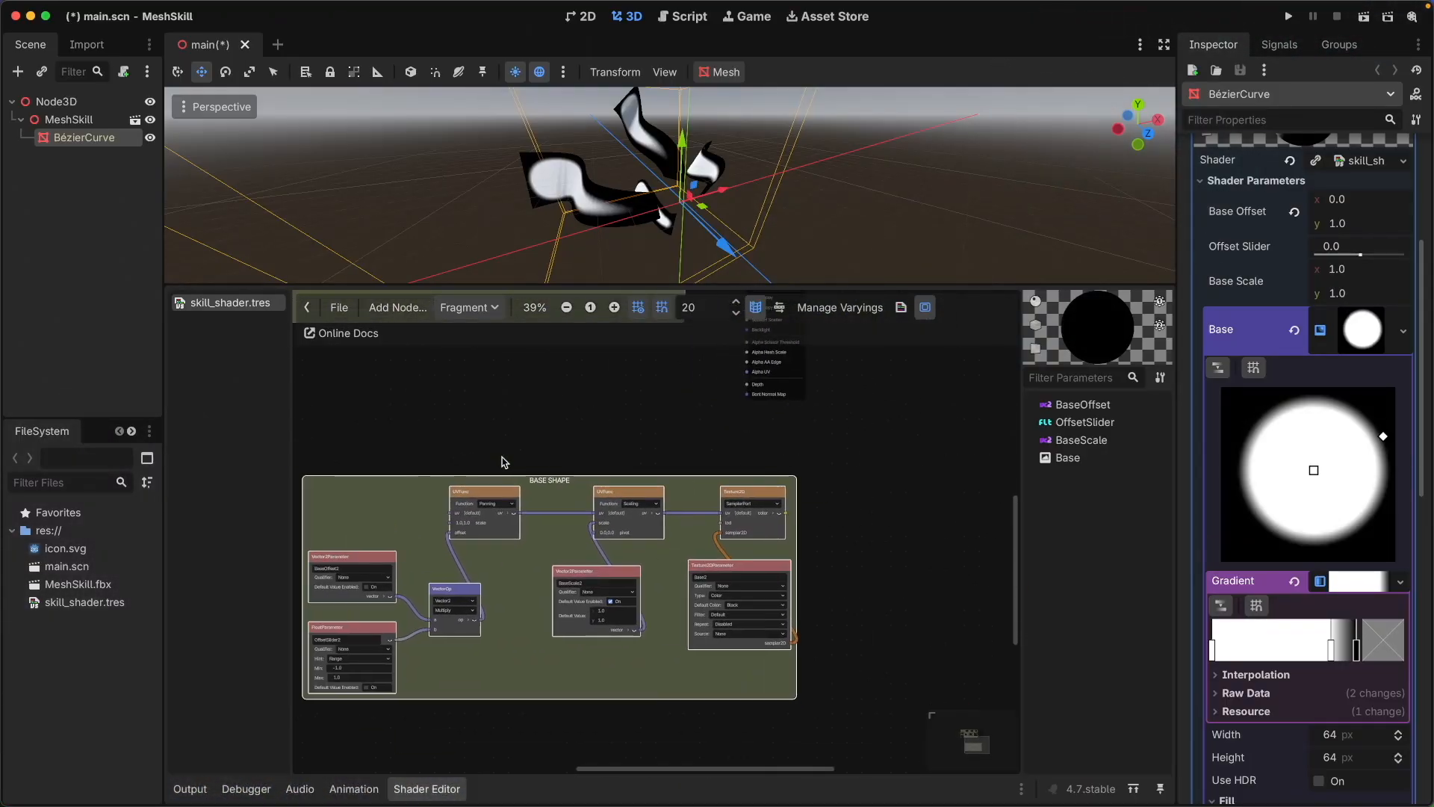
{"action": "scroll", "coordinate": [502, 462], "scroll_direction": "down", "scroll_amount": 3, "text": "ctrl"}
{"action": "scroll", "coordinate": [502, 461], "scroll_direction": "left", "scroll_amount": 2}
{"action": "left_click_drag", "start_coordinate": [562, 490], "coordinate": [496, 473]}
{"action": "scroll", "coordinate": [494, 501], "scroll_direction": "up", "scroll_amount": 4, "text": "ctrl"}
{"action": "scroll", "coordinate": [493, 503], "scroll_direction": "down", "scroll_amount": 1, "text": "ctrl"}
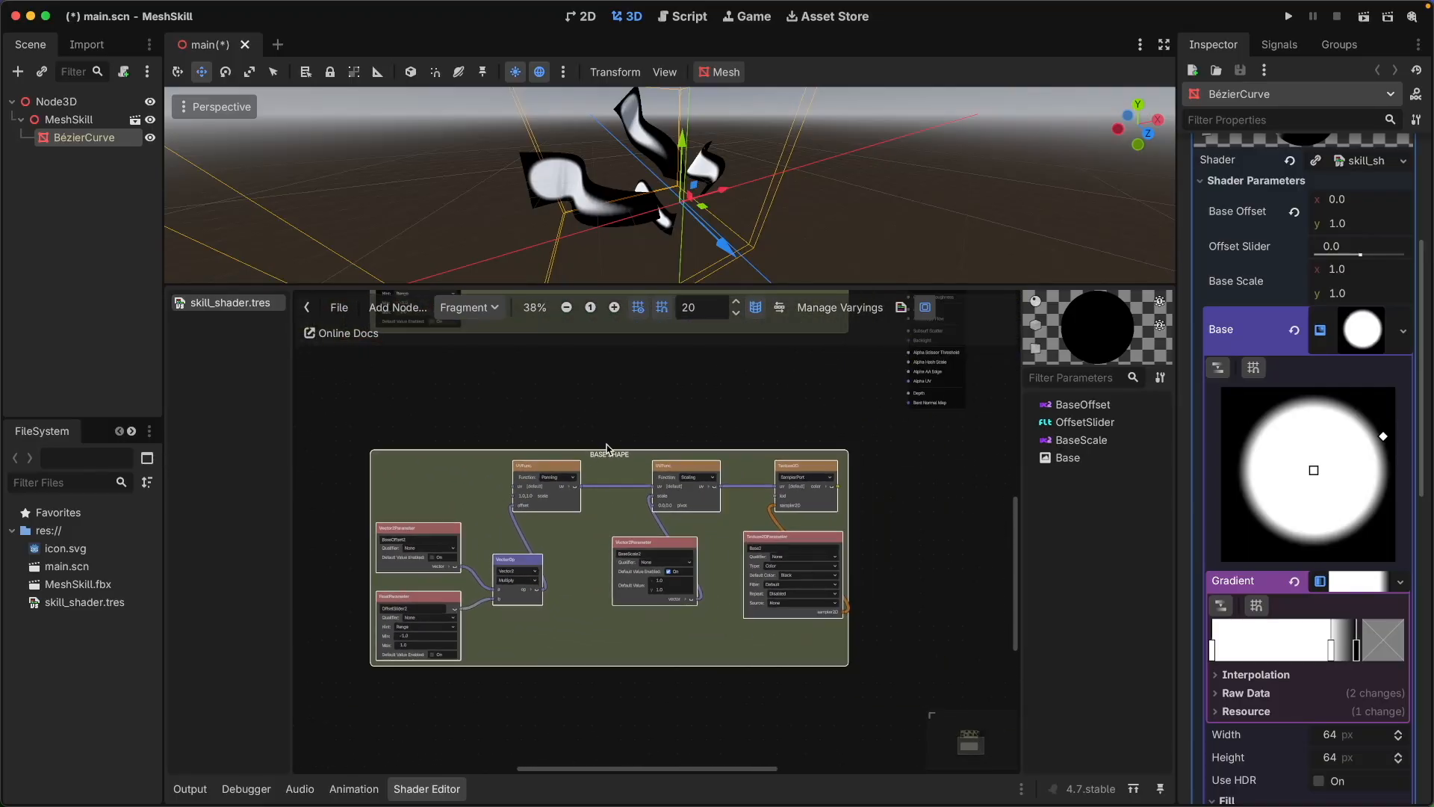
Retitle the duplicated frame SKIN
{"action": "right_click", "coordinate": [606, 461]}
{"action": "left_click", "coordinate": [657, 602]}
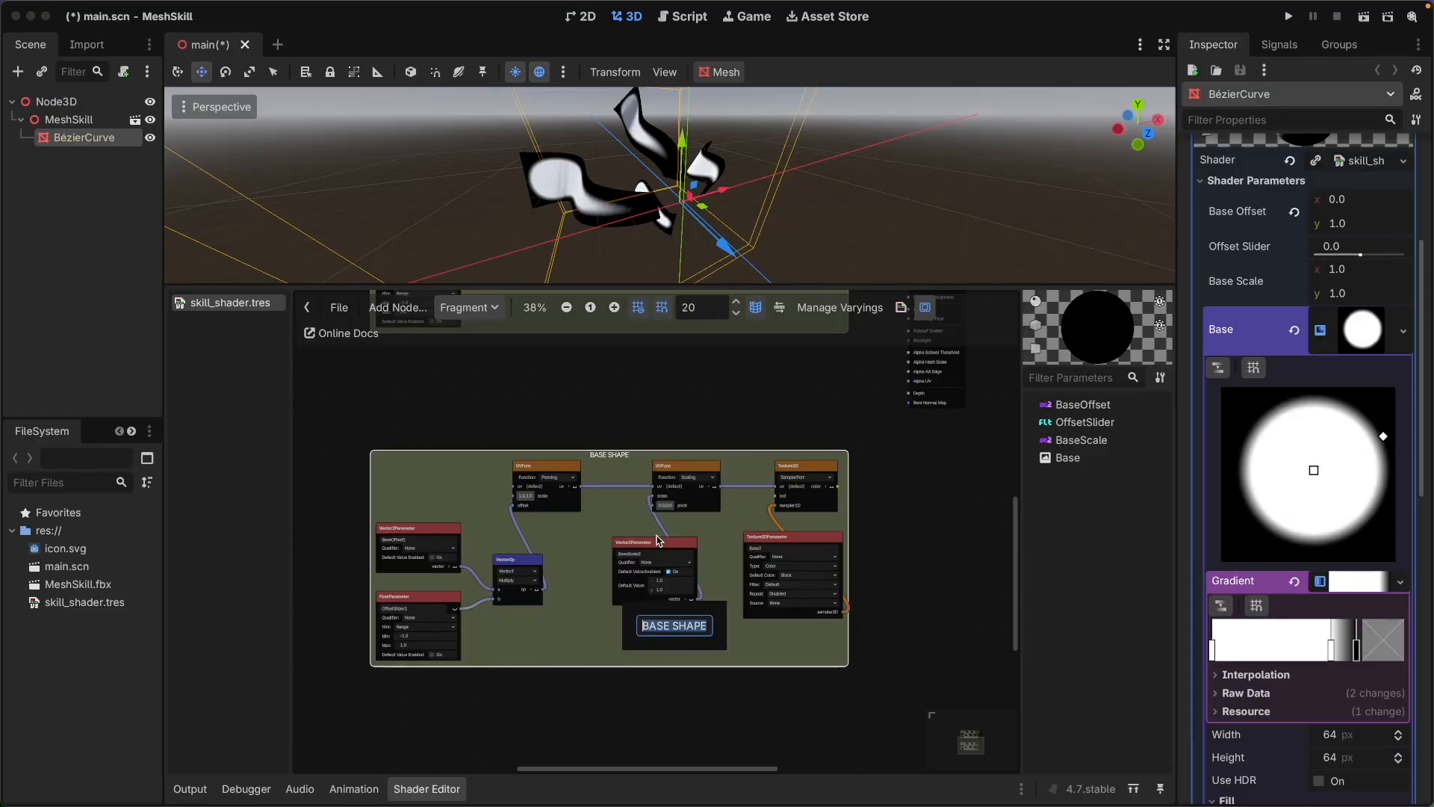
{"action": "type", "text": "SKIN"}
{"action": "key", "text": "Return"}
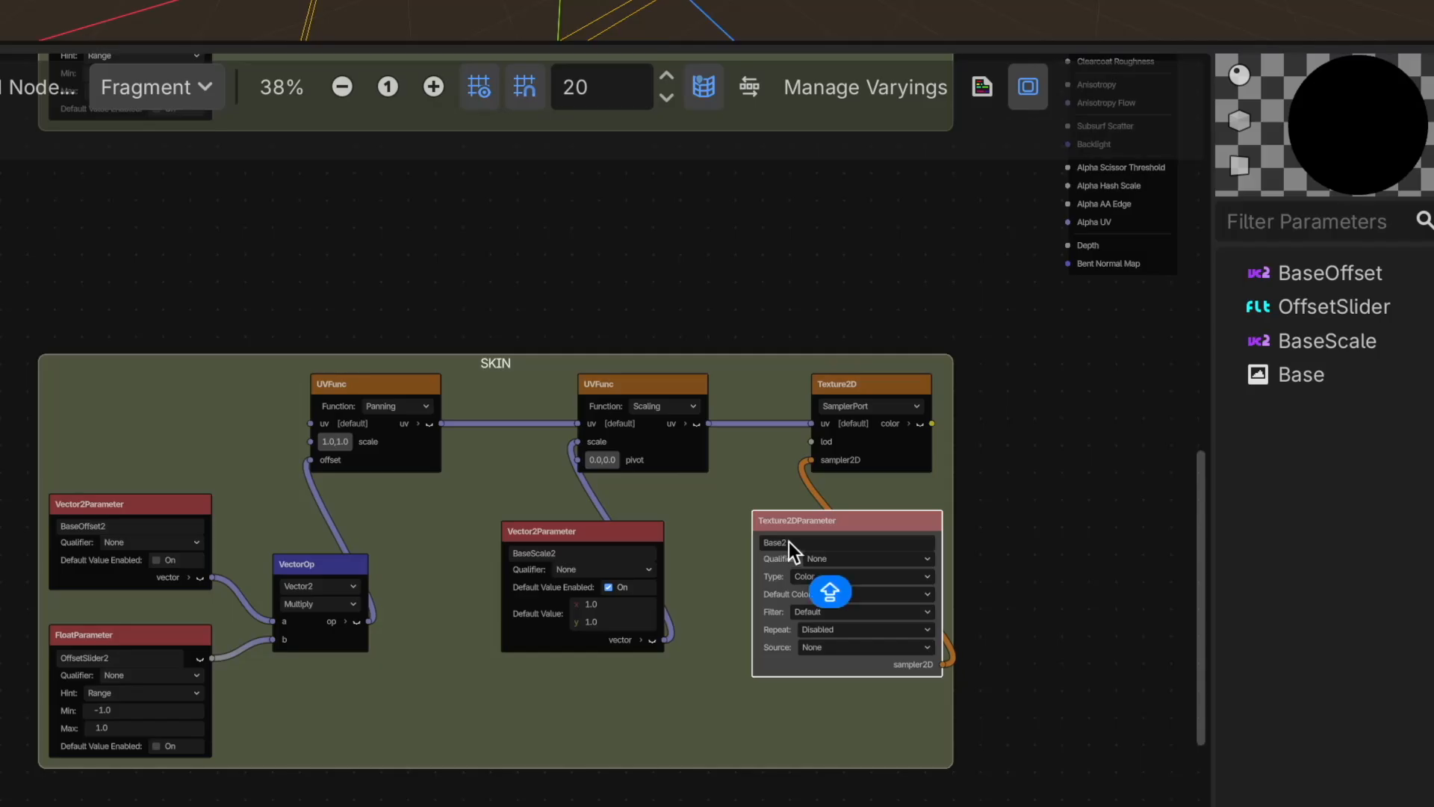
Rename the duplicated texture parameter to Skin and the duplicated scale parameter to SkinScale
{"action": "left_click", "coordinate": [801, 546]}
{"action": "type", "text": "Skin"}
{"action": "left_click_drag", "start_coordinate": [562, 553], "coordinate": [473, 549]}
{"action": "type", "text": "SkinScal"}
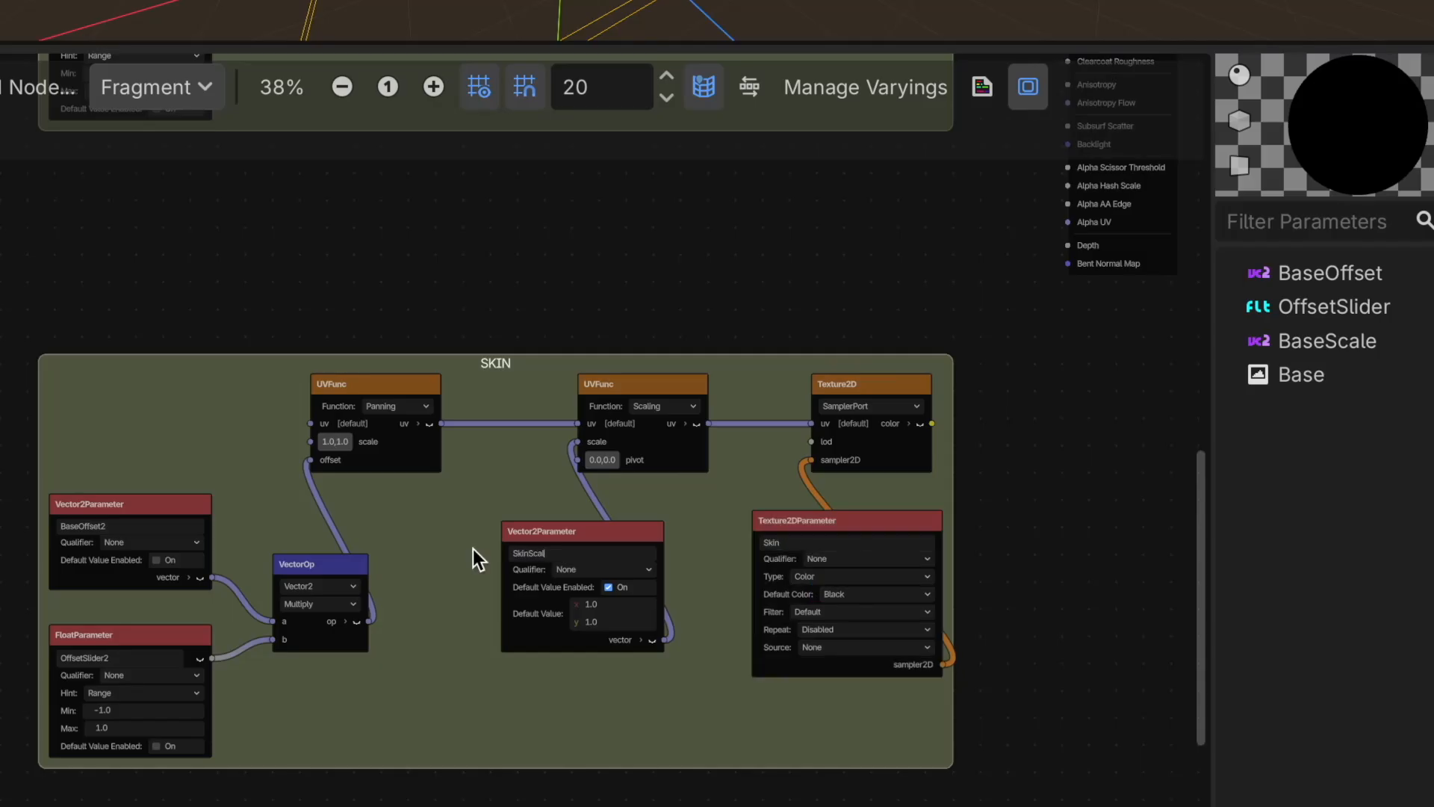
Move the Output node farther from the frames, detached from the base texture, and expand that texture's color output into separate channels
{"action": "scroll", "coordinate": [465, 591], "scroll_direction": "left", "scroll_amount": 3}
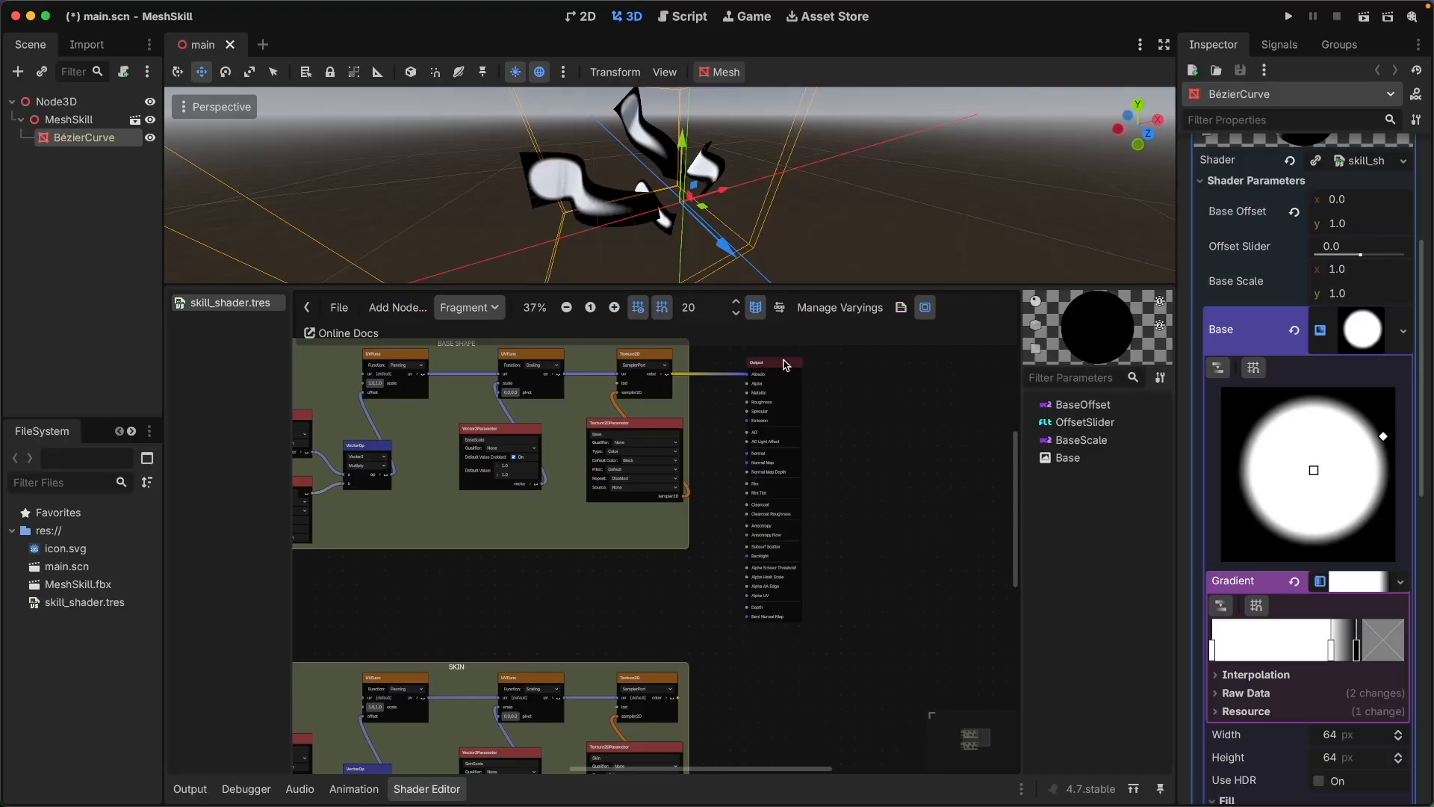
{"action": "left_click_drag", "start_coordinate": [780, 359], "coordinate": [793, 421]}
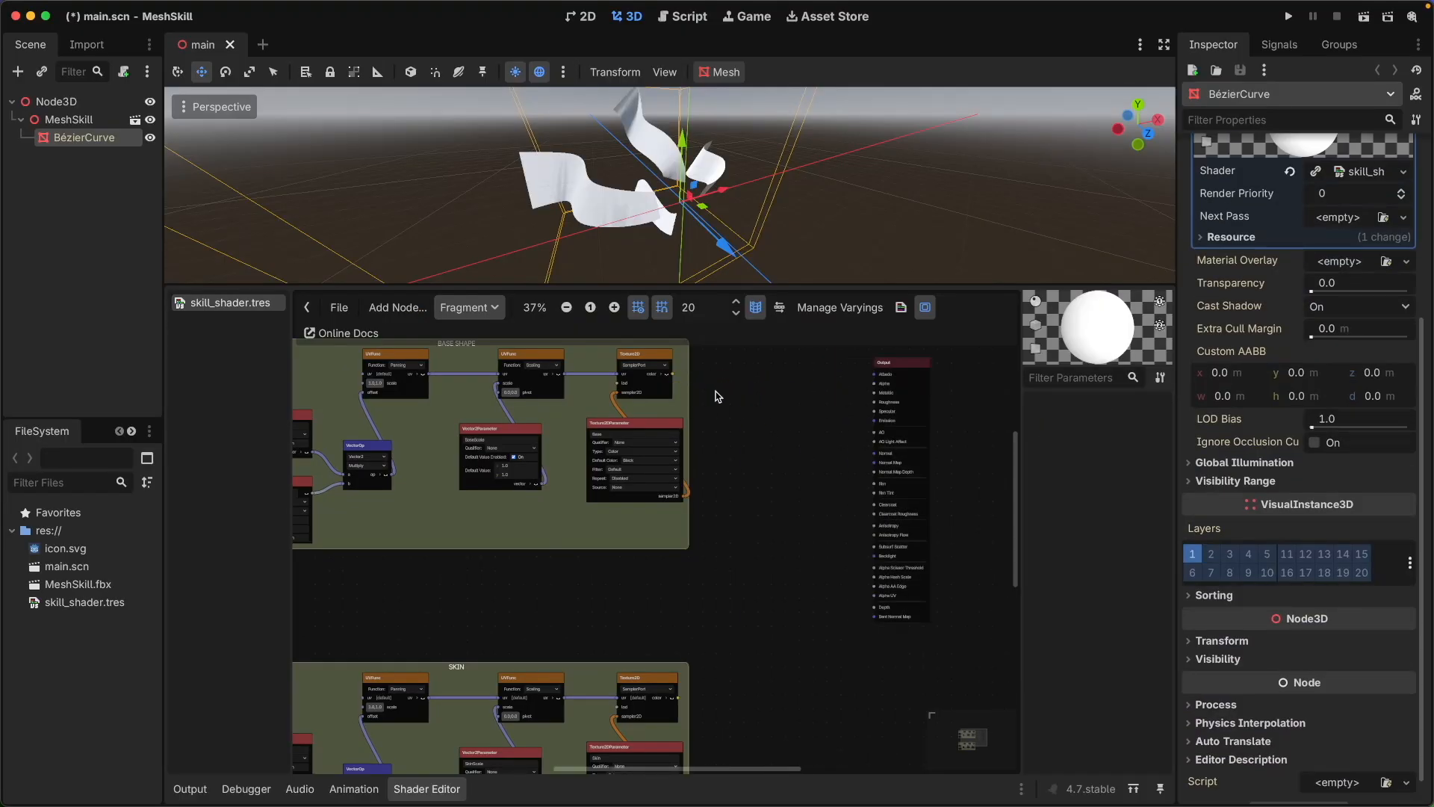
{"action": "scroll", "coordinate": [663, 377], "scroll_direction": "up", "scroll_amount": 9}
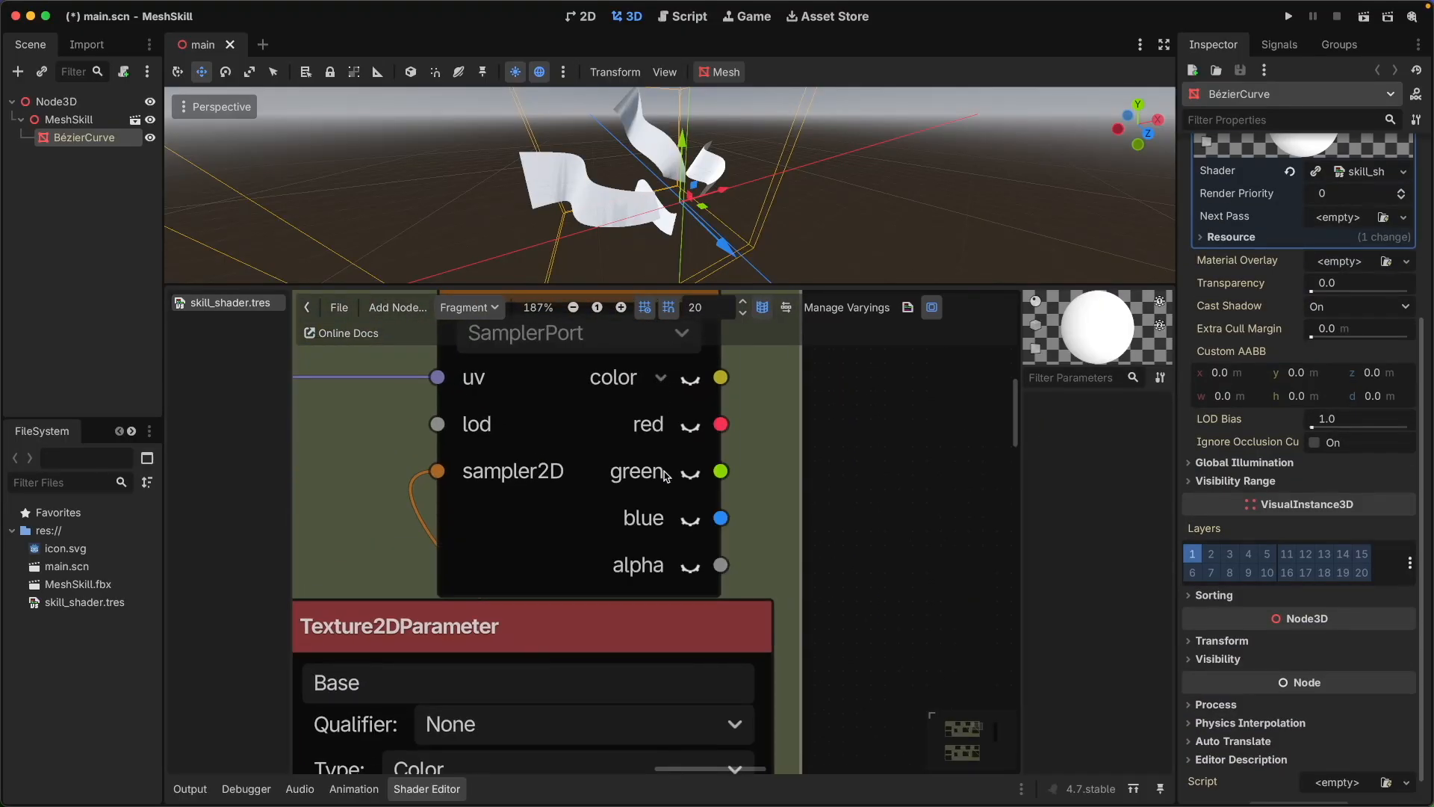
{"action": "scroll", "coordinate": [816, 465], "scroll_direction": "down", "scroll_amount": 8}
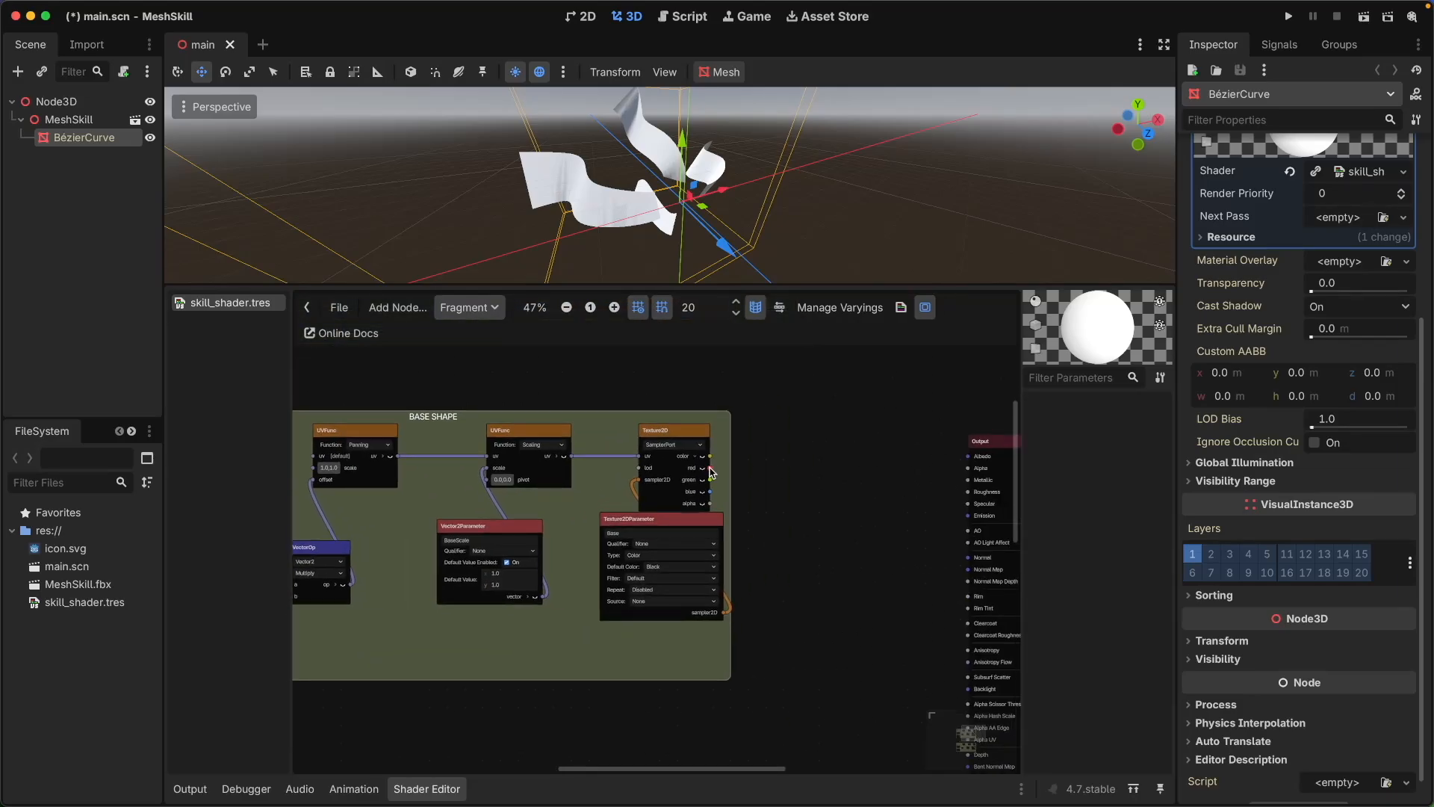
Add a float Multiply node beside the BASE SHAPE frame and feed the base texture's red channel into its a input
{"action": "right_click", "coordinate": [834, 600]}
{"action": "type", "text": "multi"}
{"action": "left_click", "coordinate": [921, 626]}
{"action": "left_click", "coordinate": [968, 787]}
Expand the Skin texture's color output, connect its red channel to the Multiply's b input, and connect the product to Output's Alpha
{"action": "scroll", "coordinate": [889, 721], "scroll_direction": "down", "scroll_amount": 5}
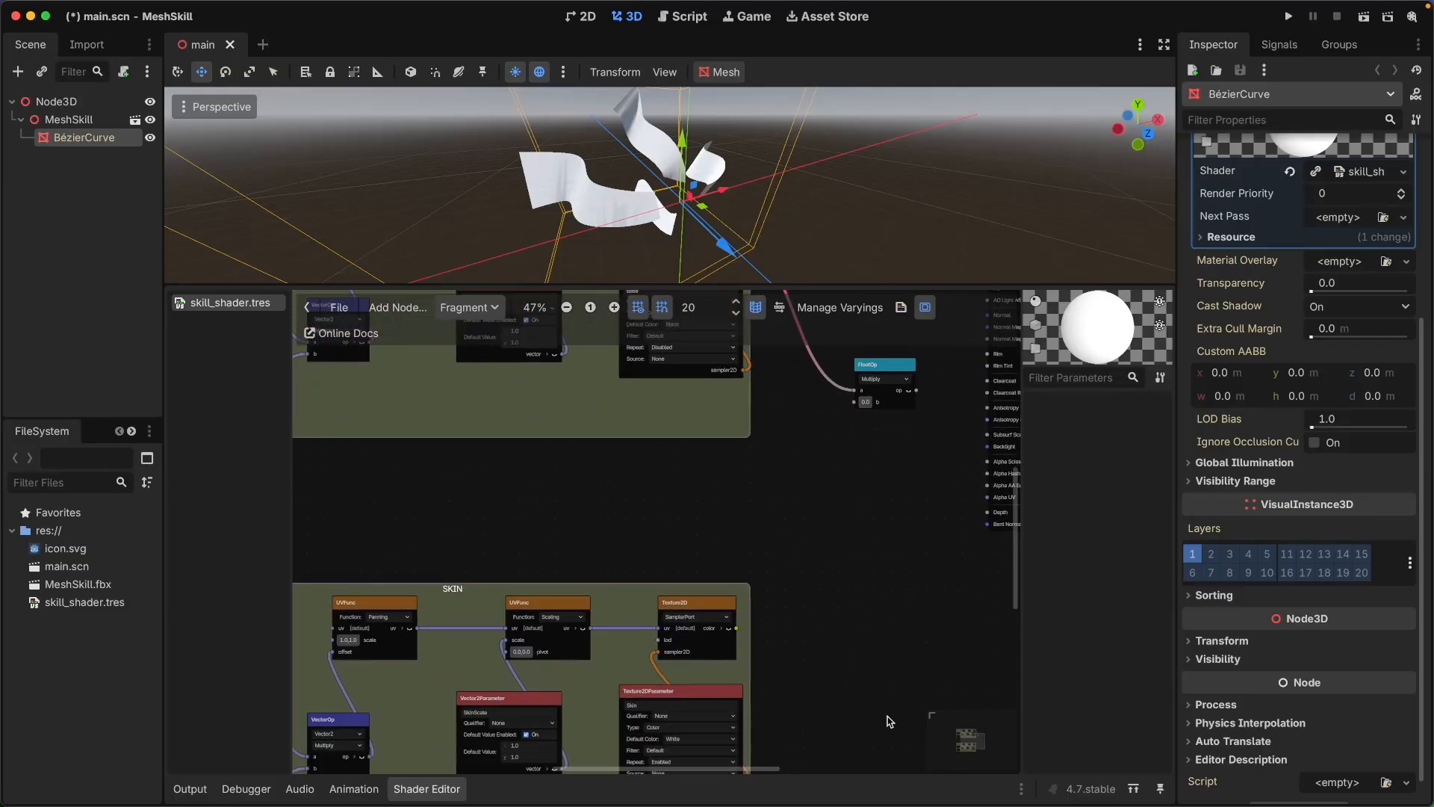
{"action": "left_click", "coordinate": [720, 639]}
{"action": "left_click_drag", "start_coordinate": [798, 582], "coordinate": [854, 413]}
{"action": "scroll", "coordinate": [829, 628], "scroll_direction": "up", "scroll_amount": 5}
{"action": "scroll", "coordinate": [829, 628], "scroll_direction": "right", "scroll_amount": 3}
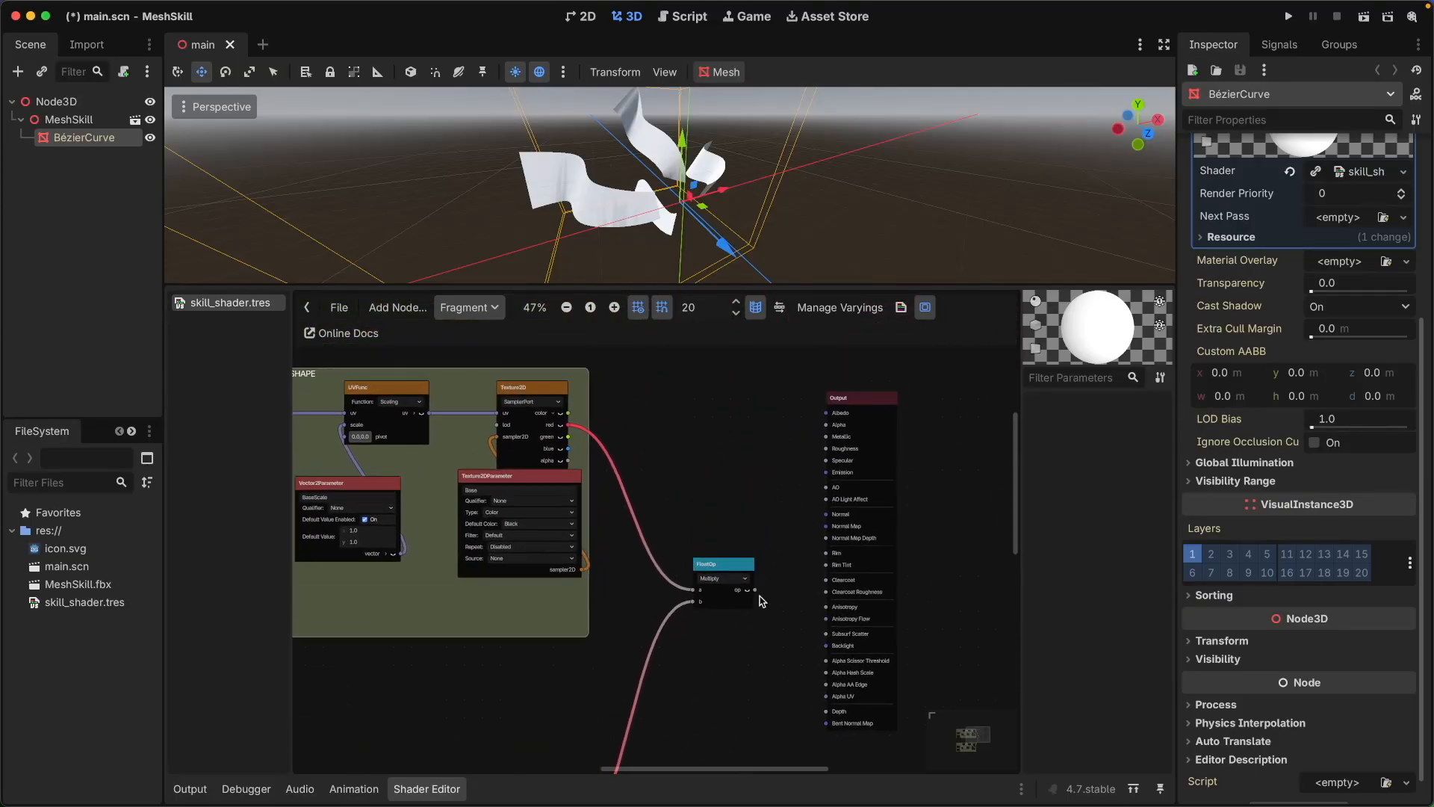
{"action": "left_click_drag", "start_coordinate": [754, 592], "coordinate": [798, 440]}
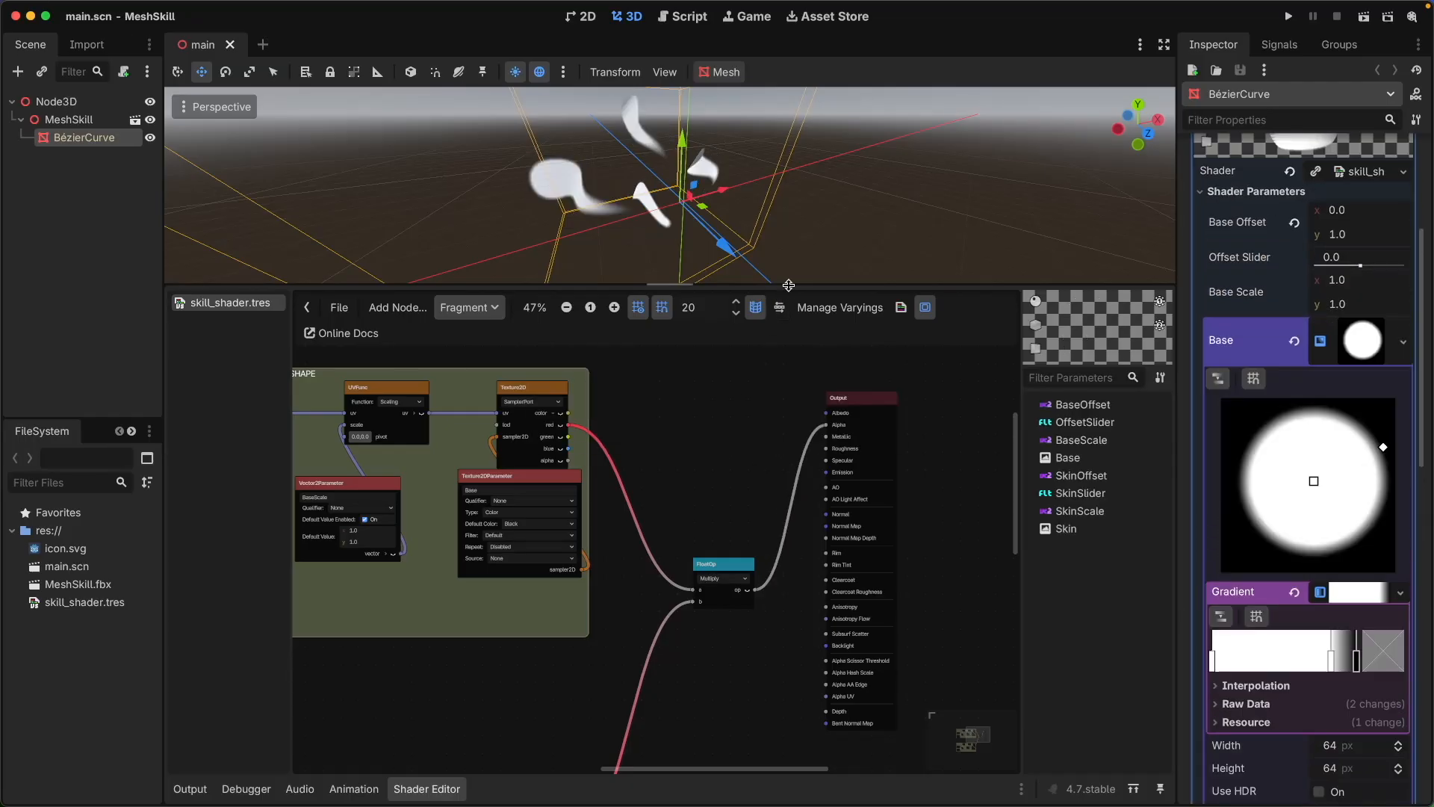
Enlarge the 3D viewport, sweep the Offset Slider to check how the transparent base shape travels along the ribbons, and save the scene
{"action": "left_click_drag", "start_coordinate": [789, 287], "coordinate": [790, 324]}
{"action": "right_click_drag", "start_coordinate": [862, 246], "coordinate": [1085, 291]}
{"action": "key", "text": "w"}
{"action": "key", "text": "s"}
{"action": "left_click_drag", "start_coordinate": [1362, 270], "coordinate": [1300, 270]}
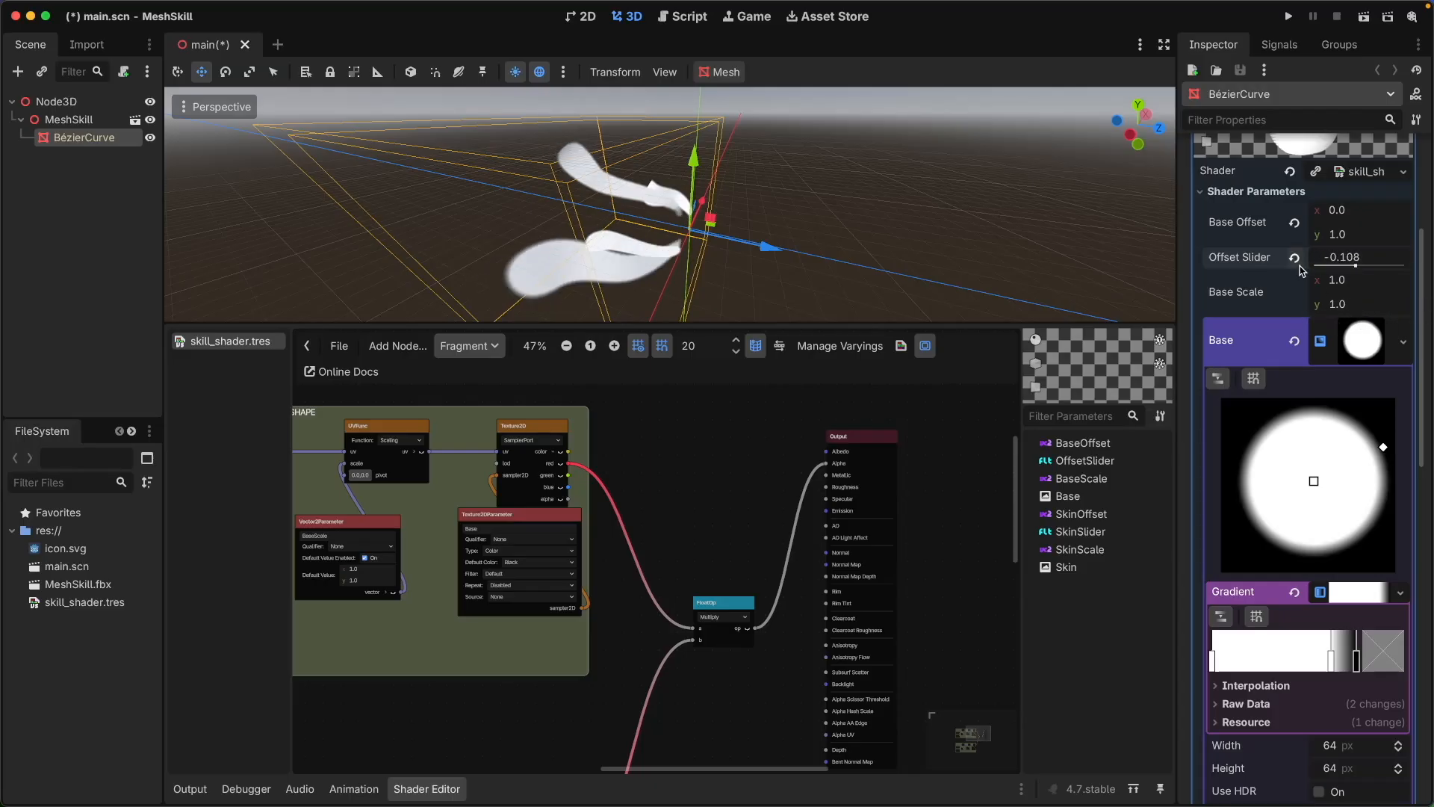
{"action": "middle_click_drag", "start_coordinate": [948, 233], "coordinate": [950, 234]}
{"action": "key", "text": "super+s"}
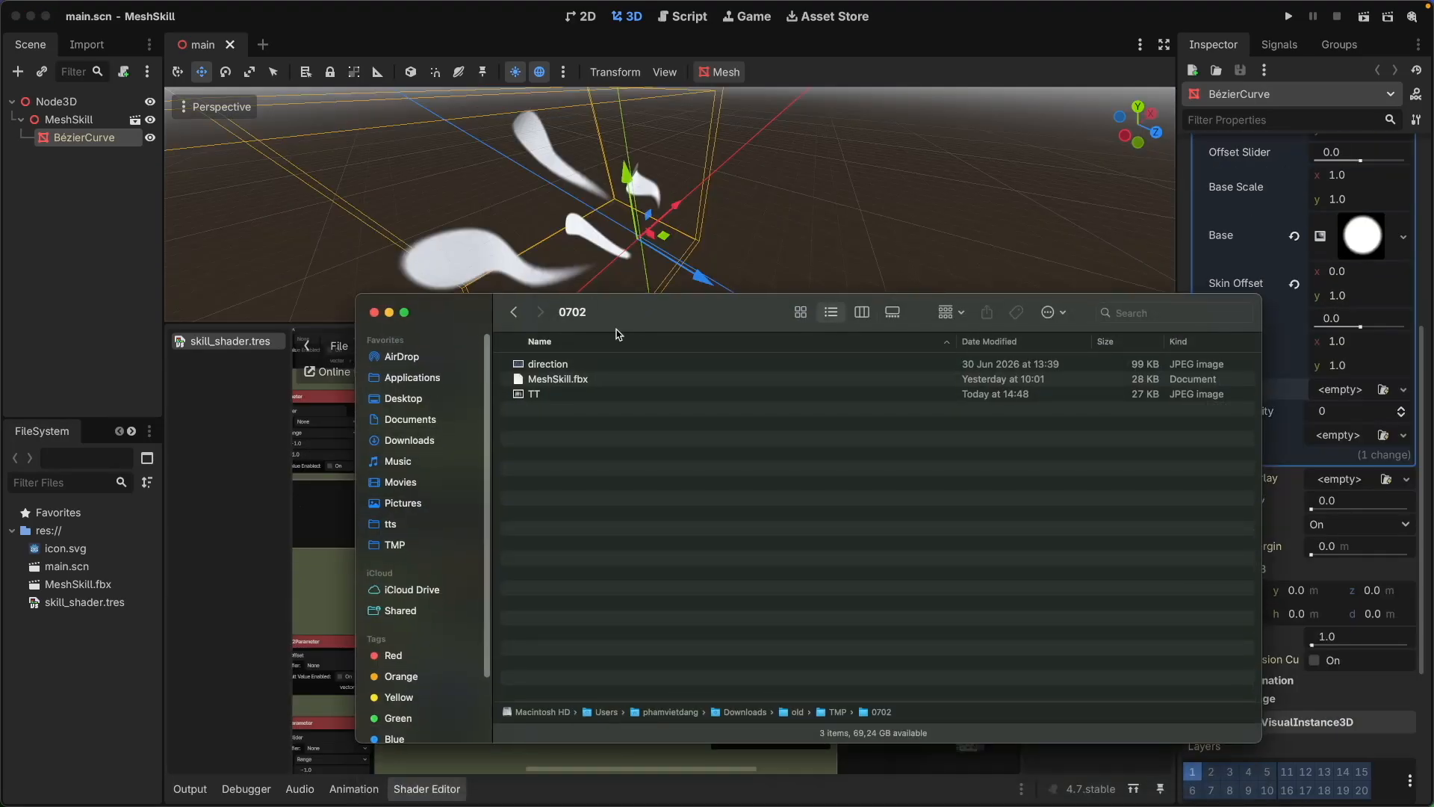
Preview the TT image in Finder's 0702 folder and import it into the Godot project's res:// folder
{"action": "left_click", "coordinate": [526, 394]}
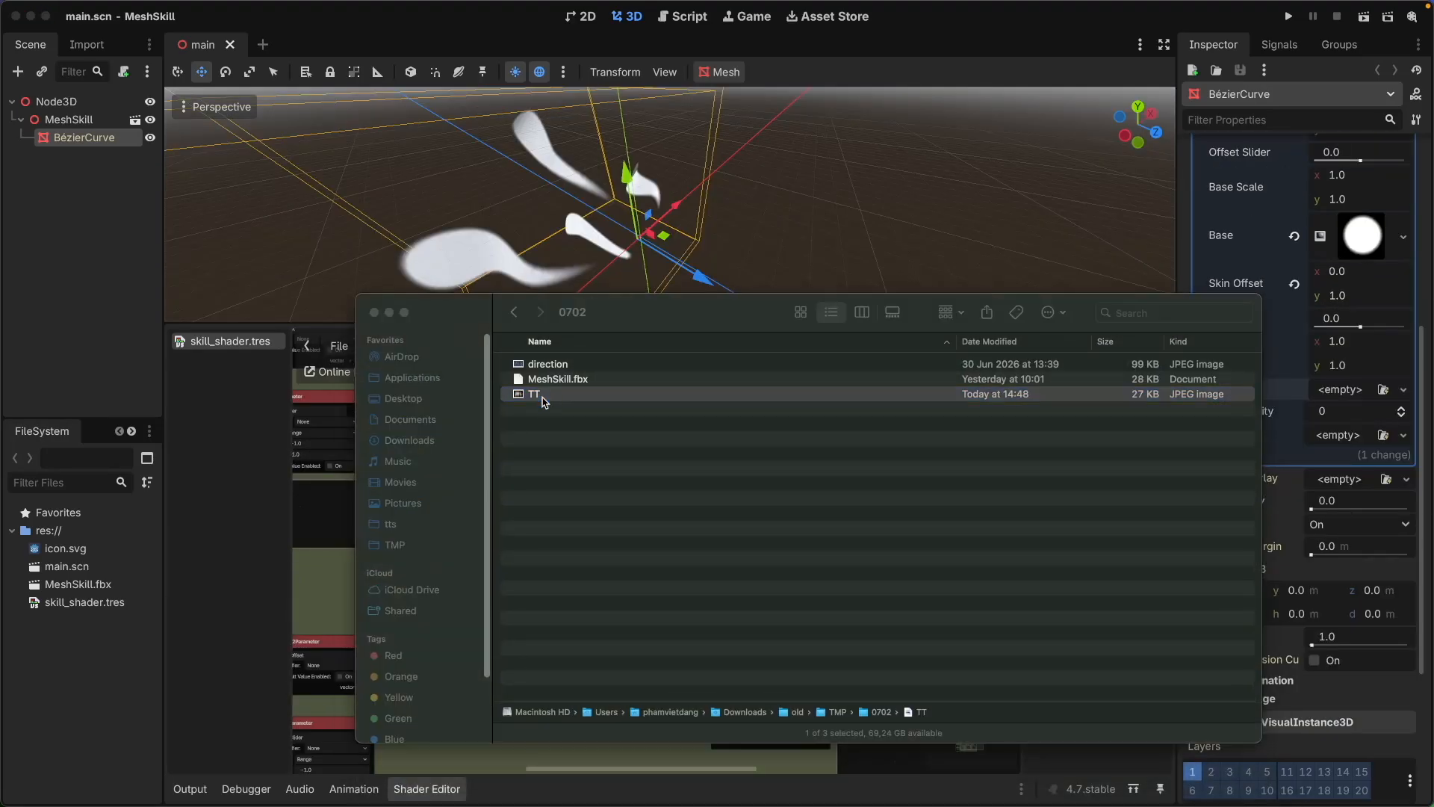
{"action": "key", "text": "space"}
{"action": "key", "text": "space"}
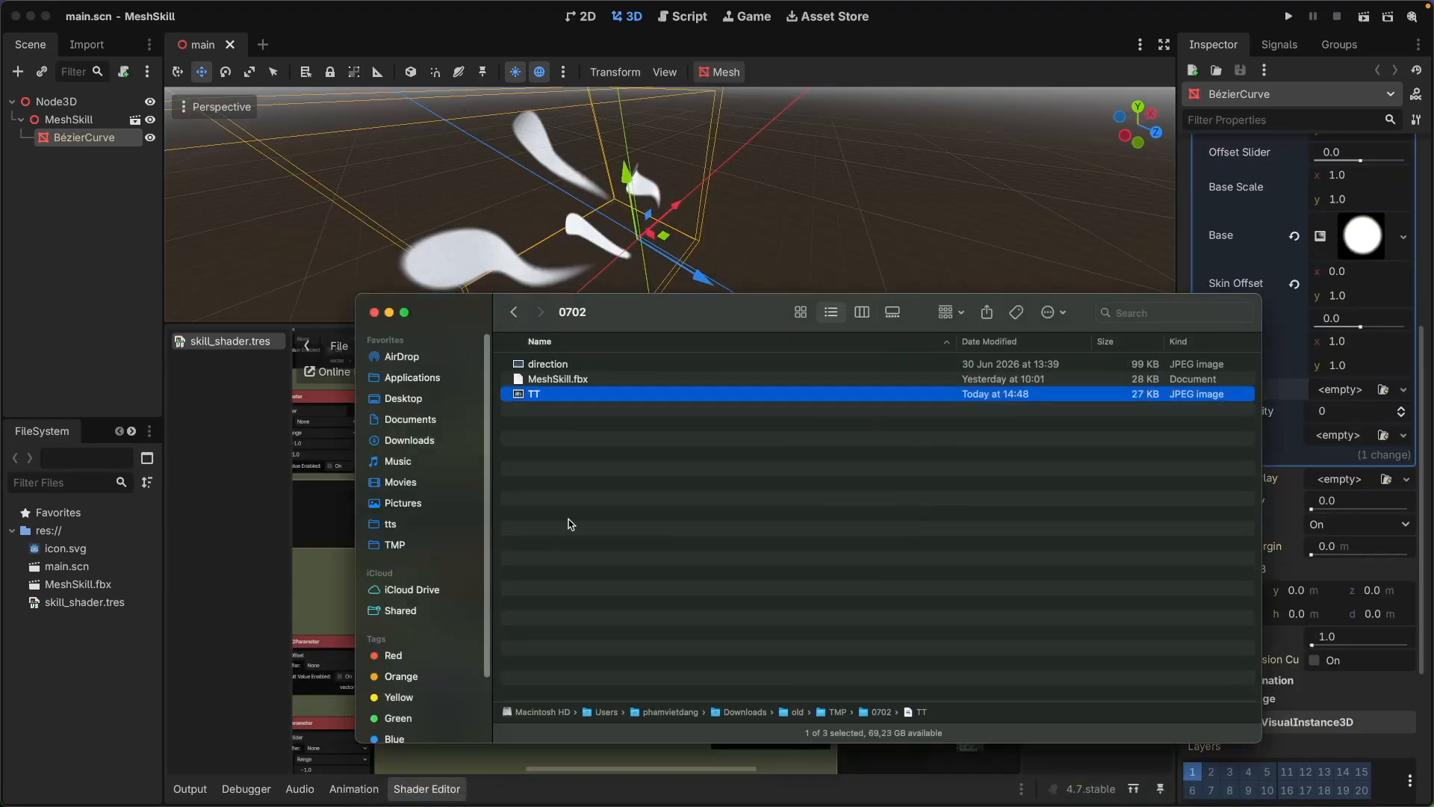
{"action": "left_click", "coordinate": [78, 734]}
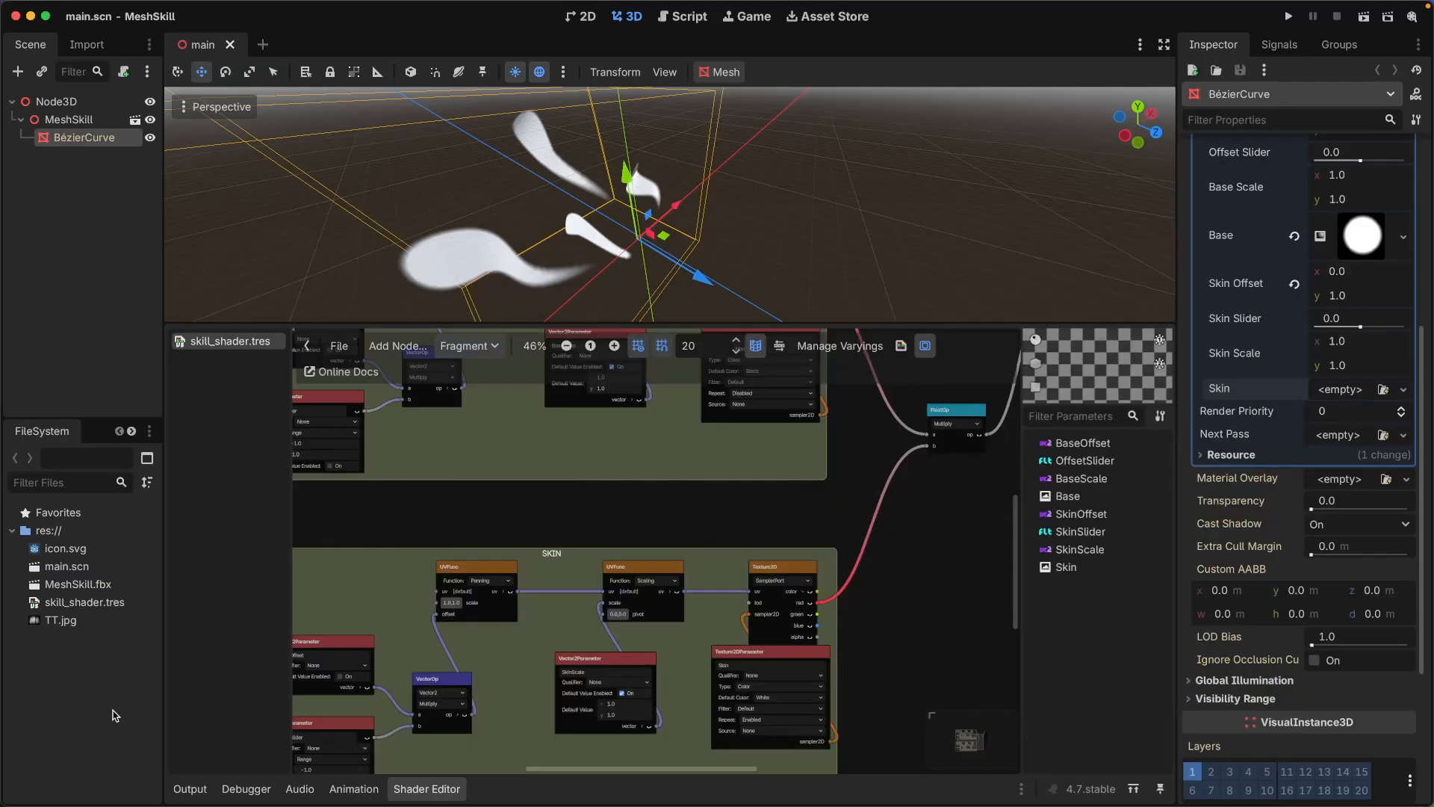
Assign TT.jpg to the Skin shader parameter and sweep the Skin Slider to check the streaks on the ribbons
{"action": "left_click", "coordinate": [1384, 390]}
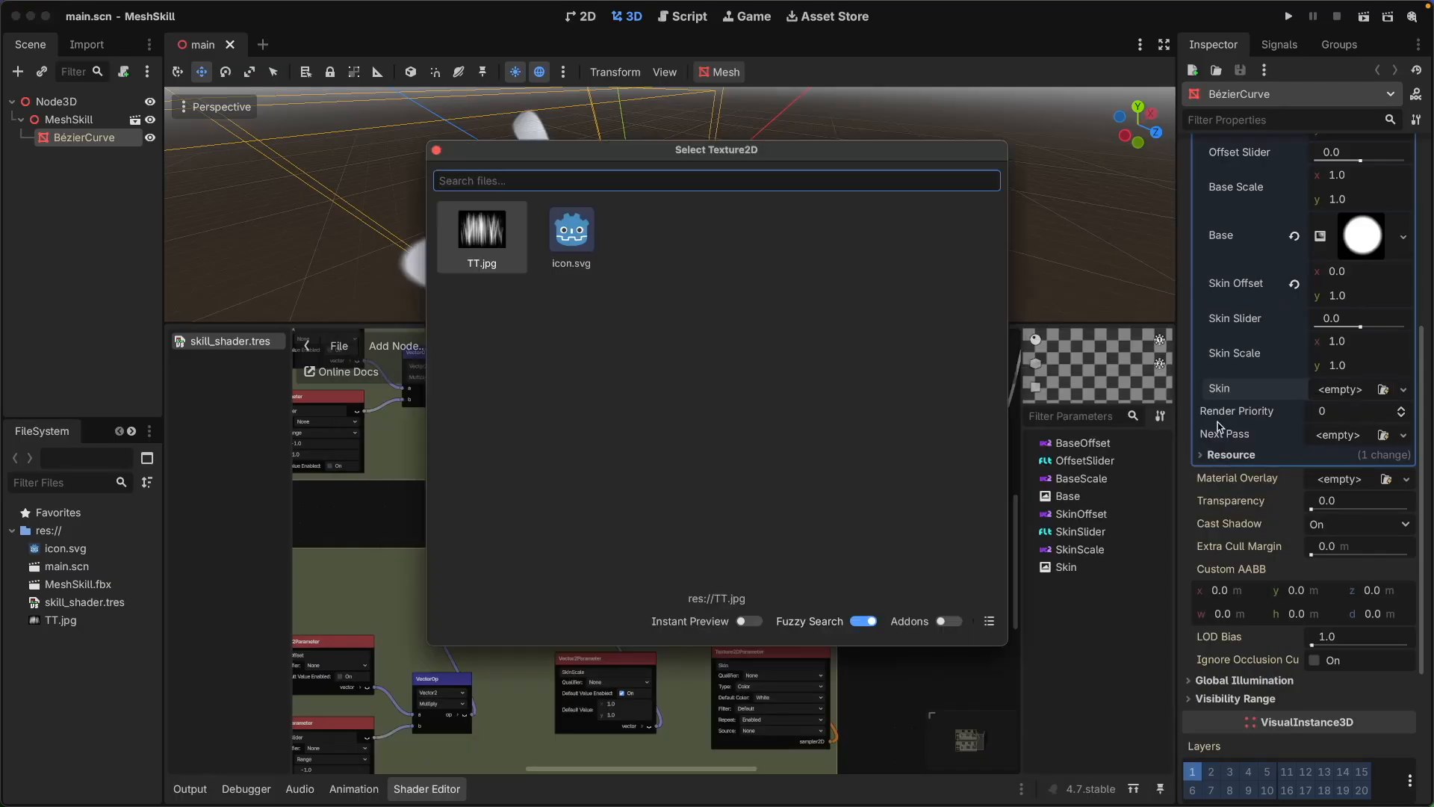
{"action": "double_click", "coordinate": [498, 254]}
{"action": "left_click_drag", "start_coordinate": [1360, 326], "coordinate": [1315, 326]}
{"action": "mouse_move", "coordinate": [670, 285]}
{"action": "middle_mouse_down"}
{"action": "mouse_move", "coordinate": [670, 270]}
{"action": "mouse_move", "coordinate": [1033, 318]}
{"action": "middle_mouse_up"}
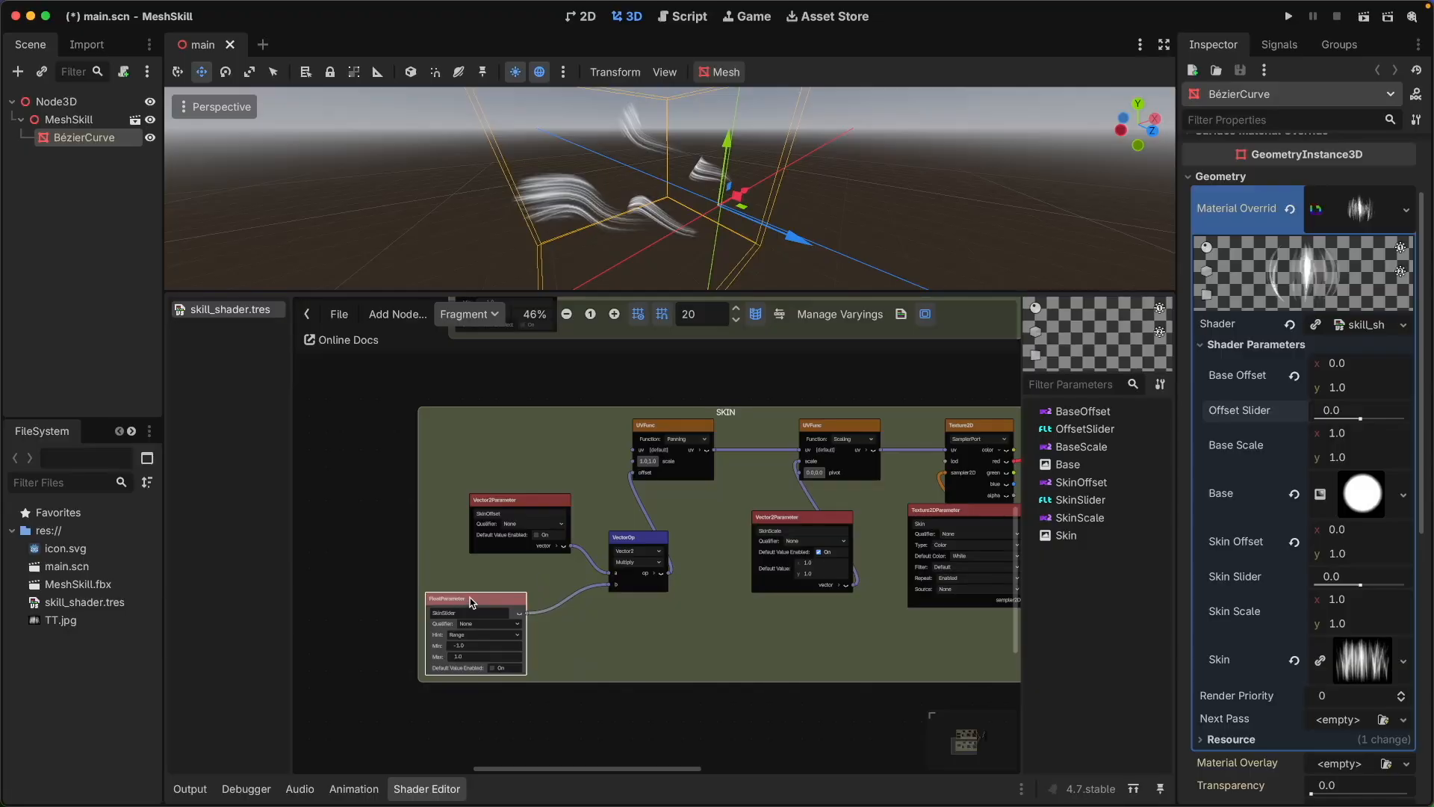
Delete the SkinSlider float parameter from the SKIN frame and add a ParameterRef node in its place
{"action": "right_click", "coordinate": [472, 602]}
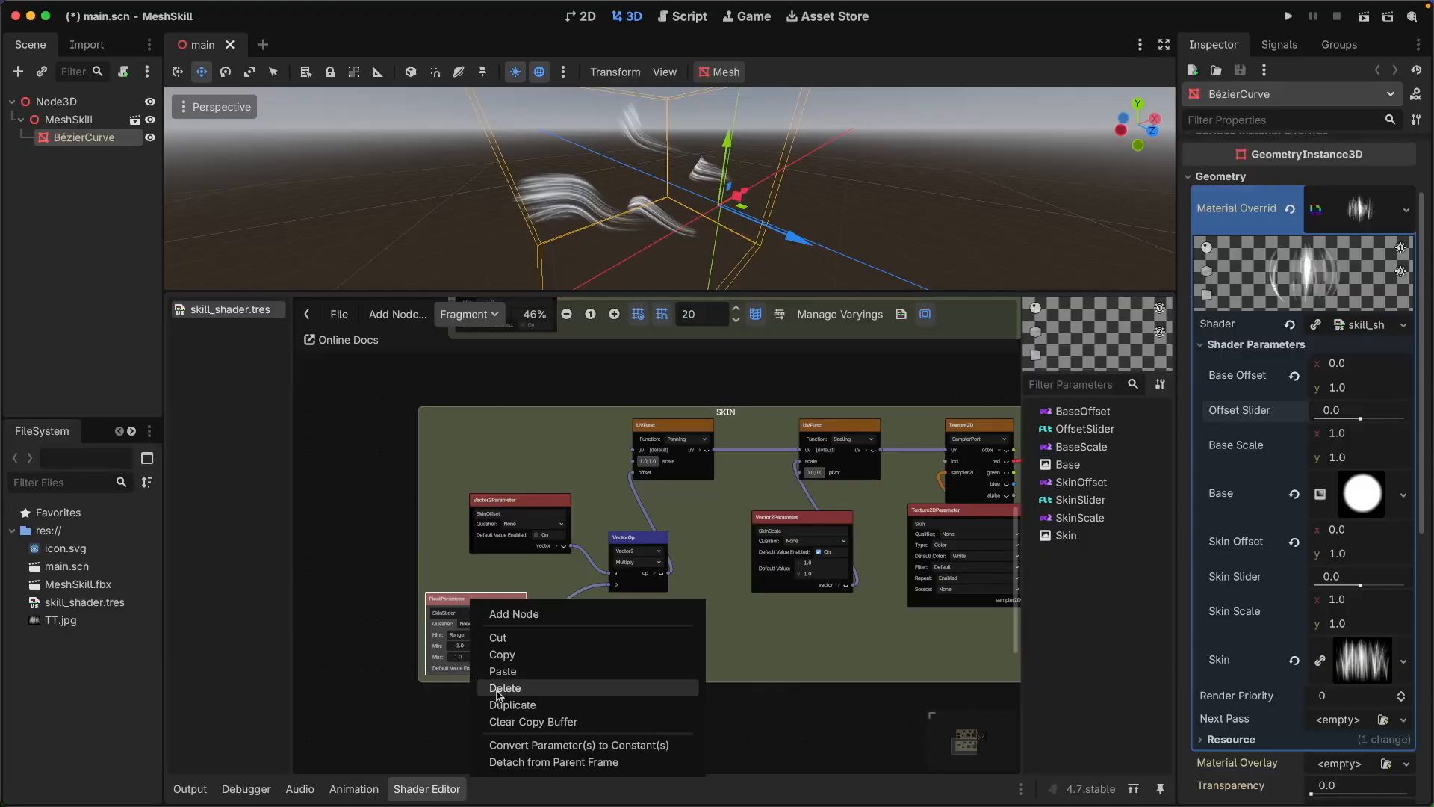
{"action": "left_click", "coordinate": [499, 688]}
{"action": "right_click", "coordinate": [491, 598]}
{"action": "left_click", "coordinate": [512, 613]}
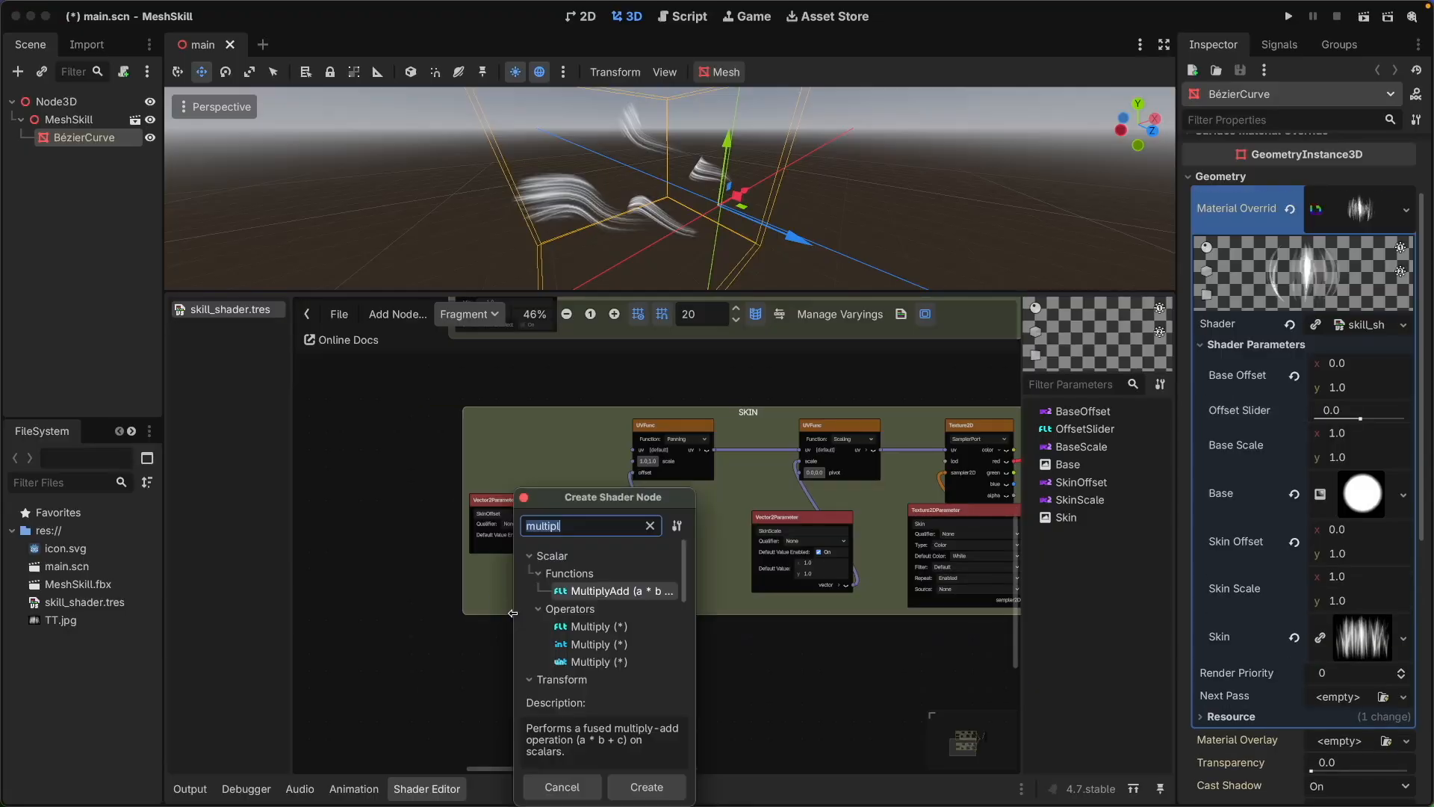
{"action": "type", "text": "parameterre"}
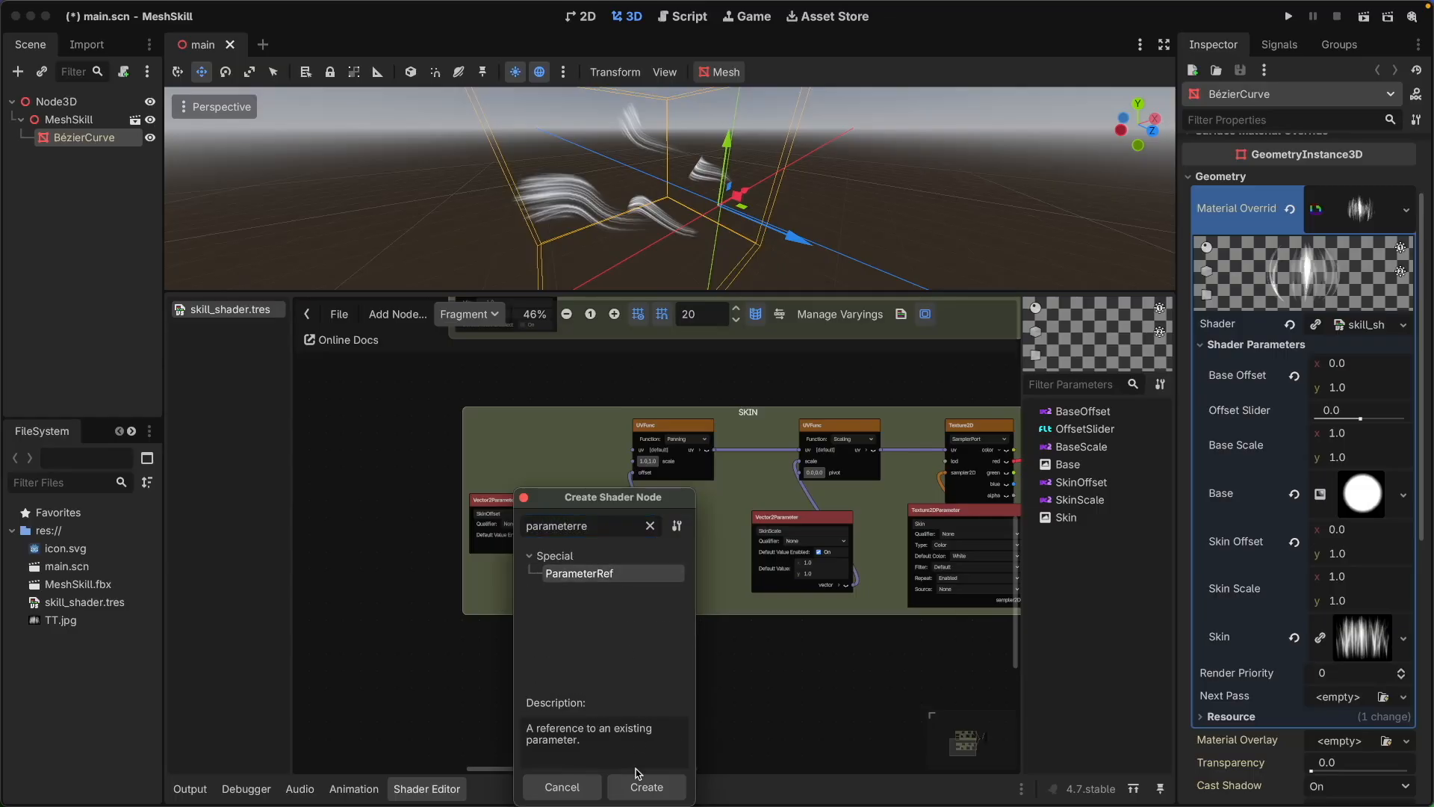
{"action": "left_click", "coordinate": [643, 785]}
{"action": "scroll", "coordinate": [532, 628], "scroll_direction": "up", "scroll_amount": 7, "text": "ctrl"}
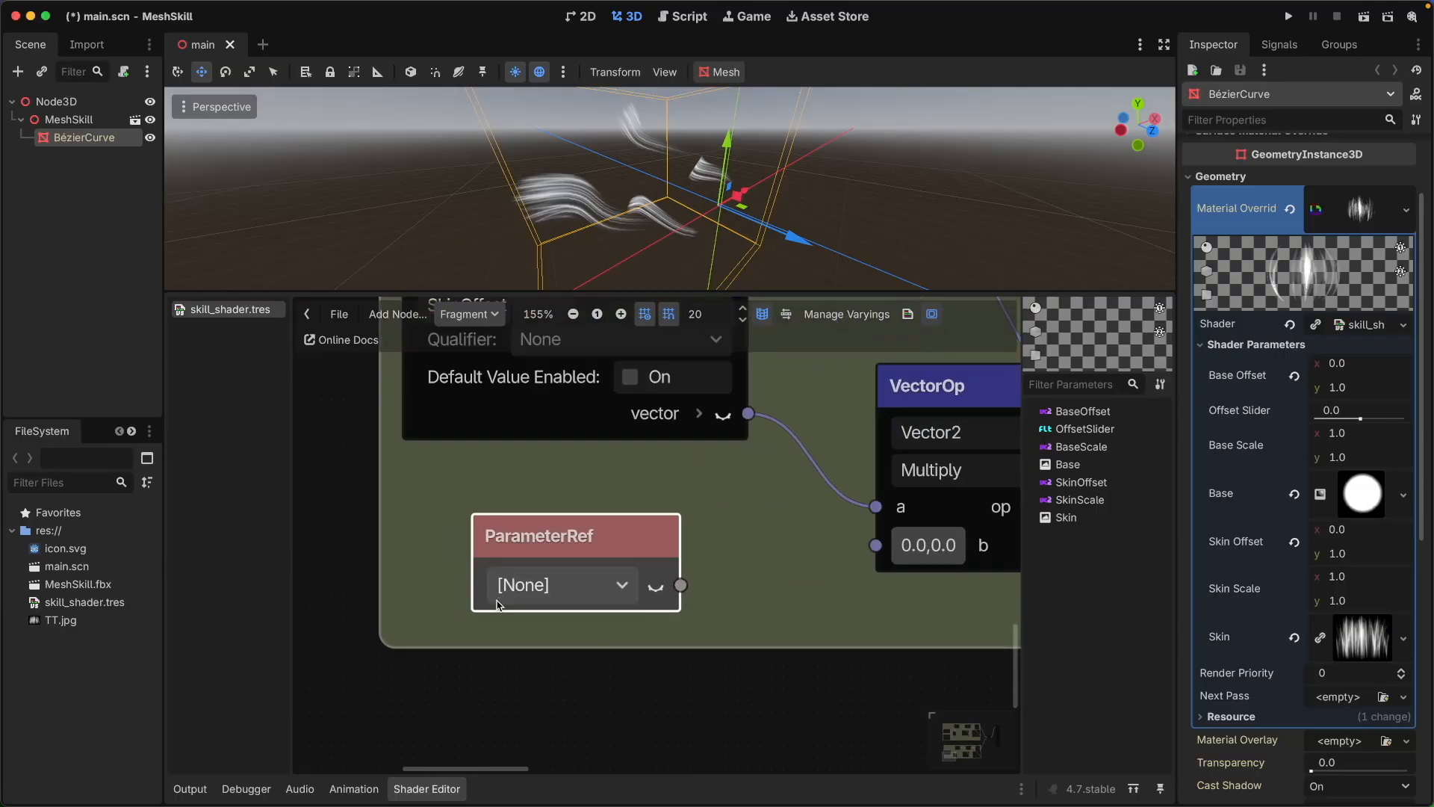
Point the ParameterRef at OffsetSlider, connect it to the b input of the SKIN frame's Multiply, save, and test the Offset Slider
{"action": "left_click", "coordinate": [541, 590]}
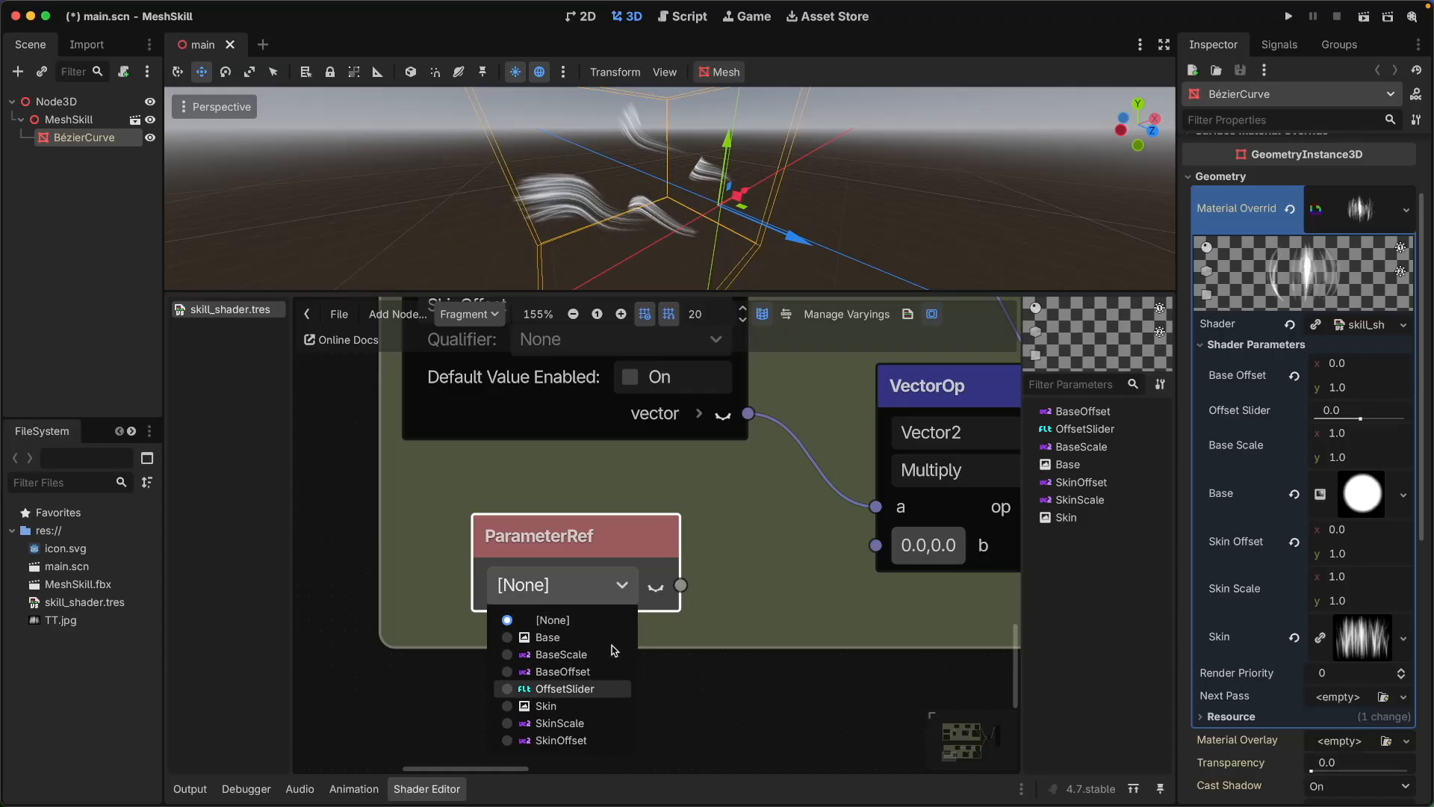
{"action": "left_click", "coordinate": [565, 689]}
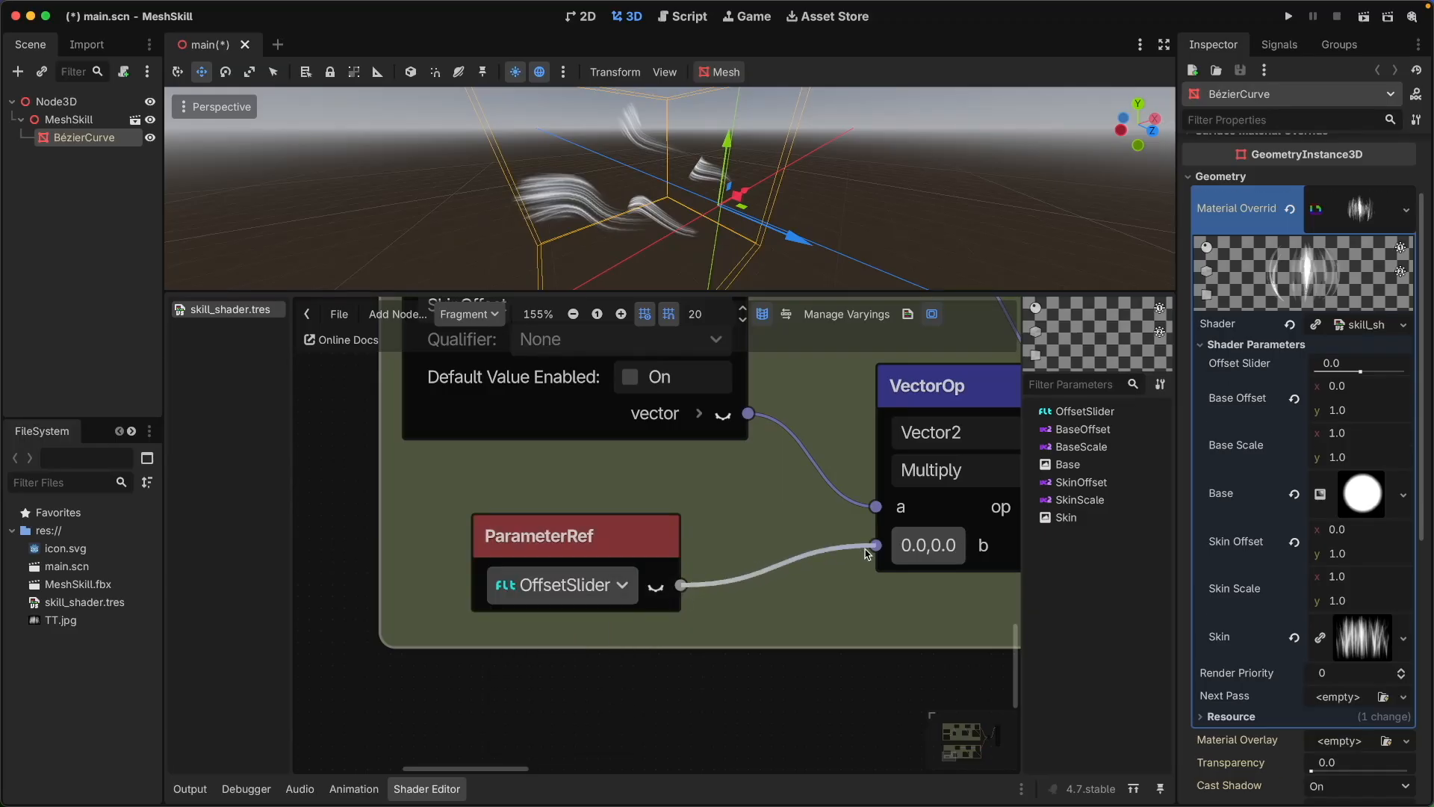
{"action": "scroll", "coordinate": [812, 637], "scroll_direction": "down", "scroll_amount": 7, "text": "ctrl"}
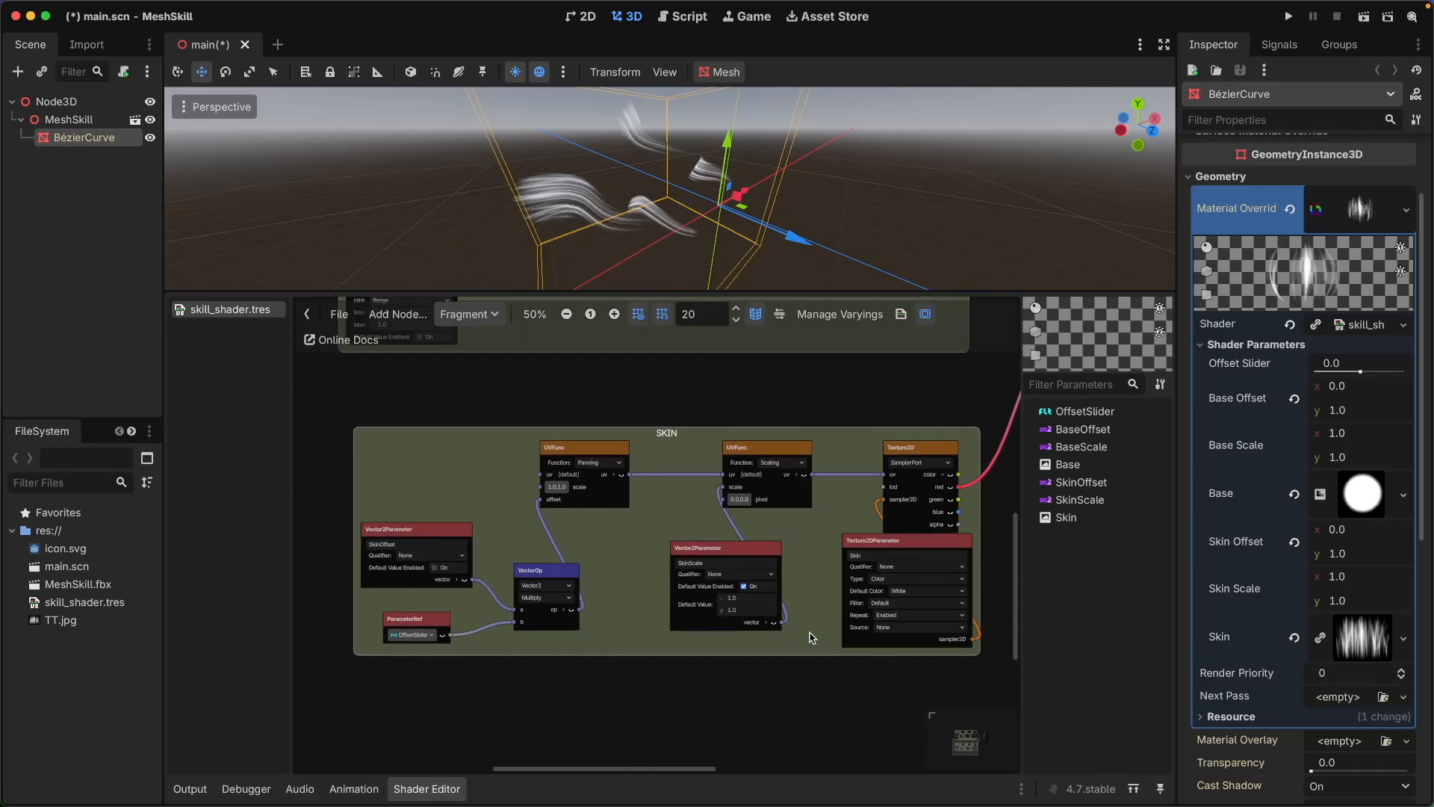
{"action": "key", "text": "ctrl+s"}
{"action": "left_click_drag", "start_coordinate": [1361, 483], "coordinate": [1347, 483]}
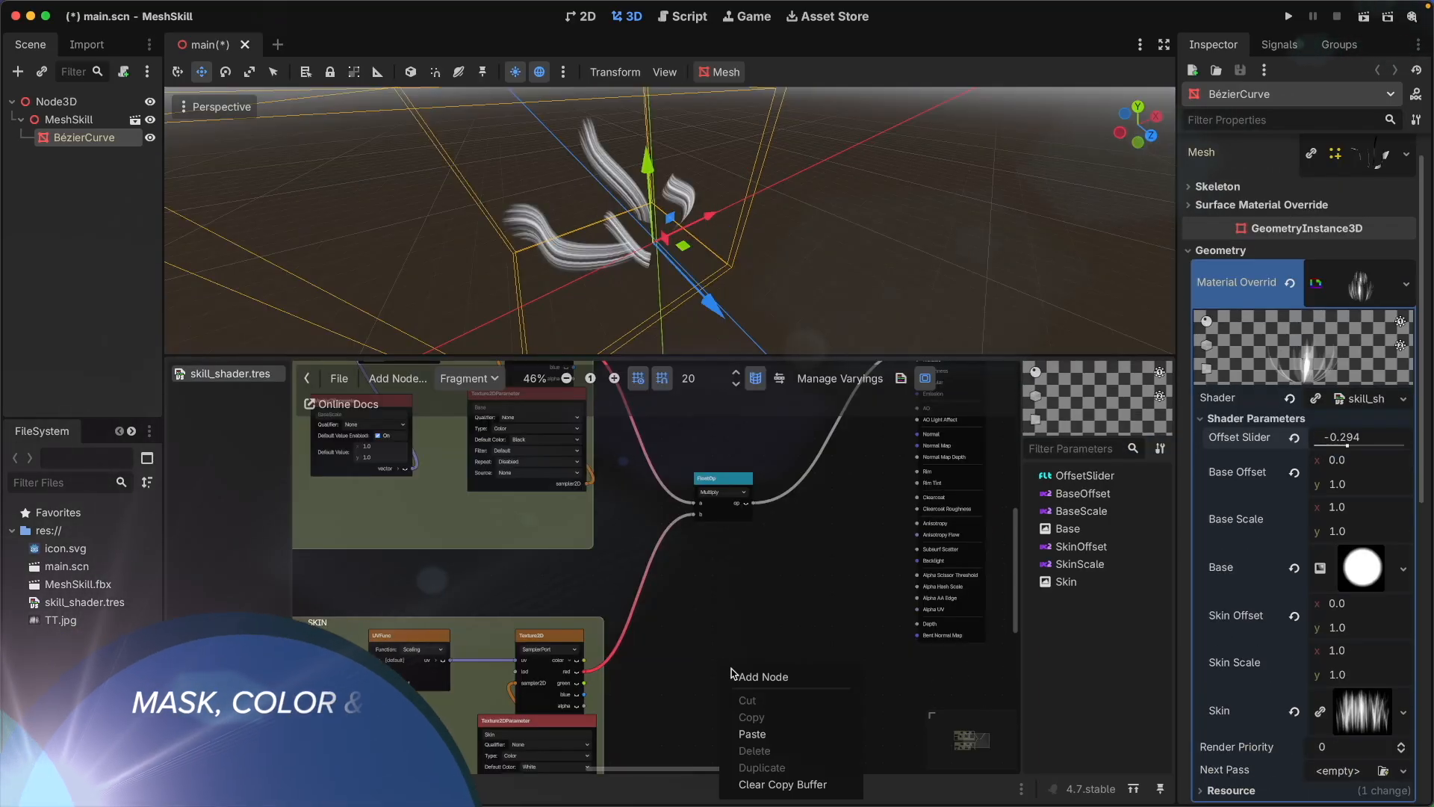
Add a Texture2DParameter node to the shader graph beside the SKIN frame, below the Multiply node
{"action": "left_click", "coordinate": [751, 675]}
{"action": "type", "text": "te"}
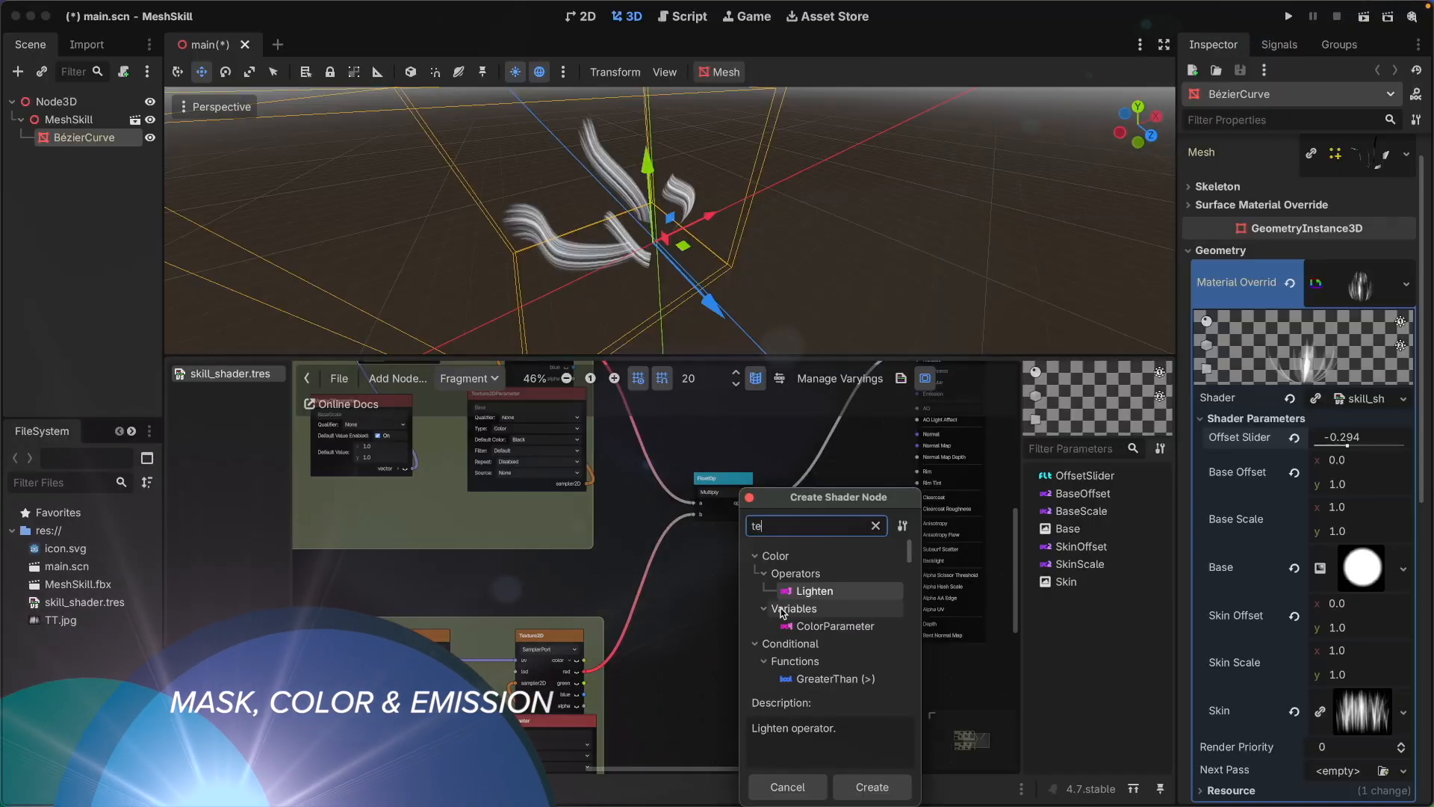
{"action": "type", "text": "xture2dpa"}
{"action": "key", "text": "BackSpace"}
{"action": "key", "text": "BackSpace"}
{"action": "type", "text": "2dpa"}
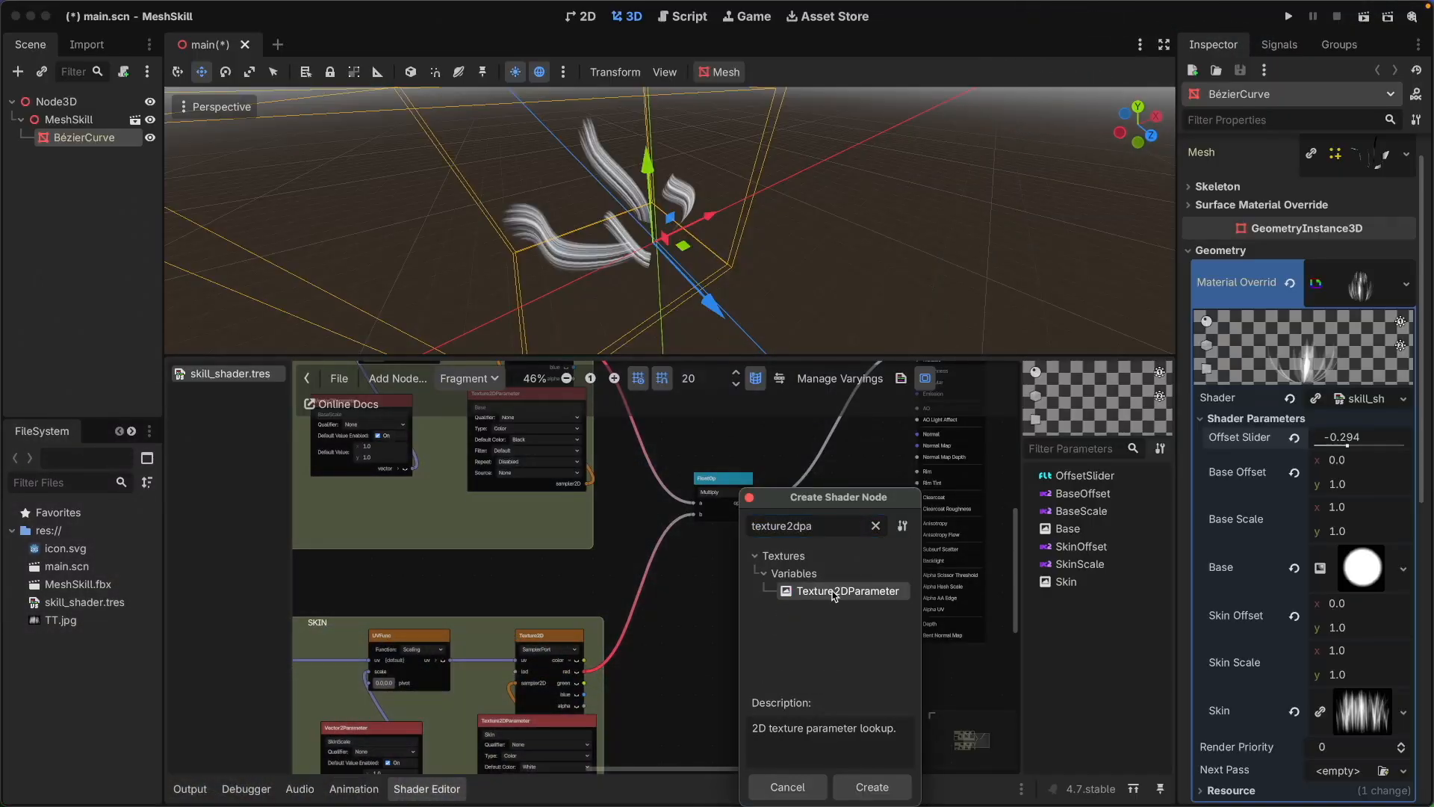
{"action": "left_click", "coordinate": [850, 788]}
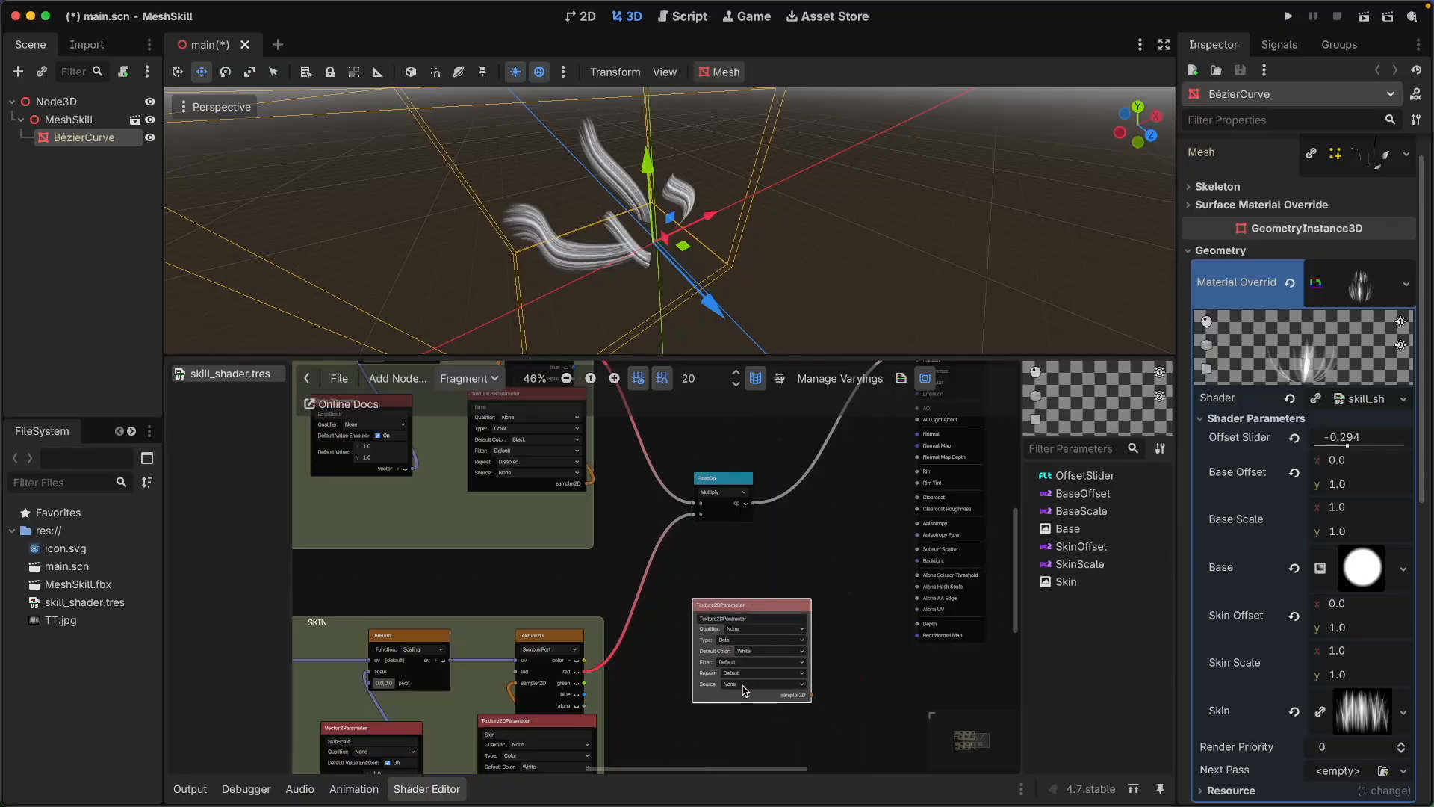
Name the new texture parameter Mask, with its type set to Color and repeat set to Enabled
{"action": "scroll", "coordinate": [743, 689], "scroll_direction": "up", "scroll_amount": 4}
{"action": "left_click", "coordinate": [719, 592]}
{"action": "left_click", "coordinate": [735, 630]}
{"action": "left_click", "coordinate": [745, 661]}
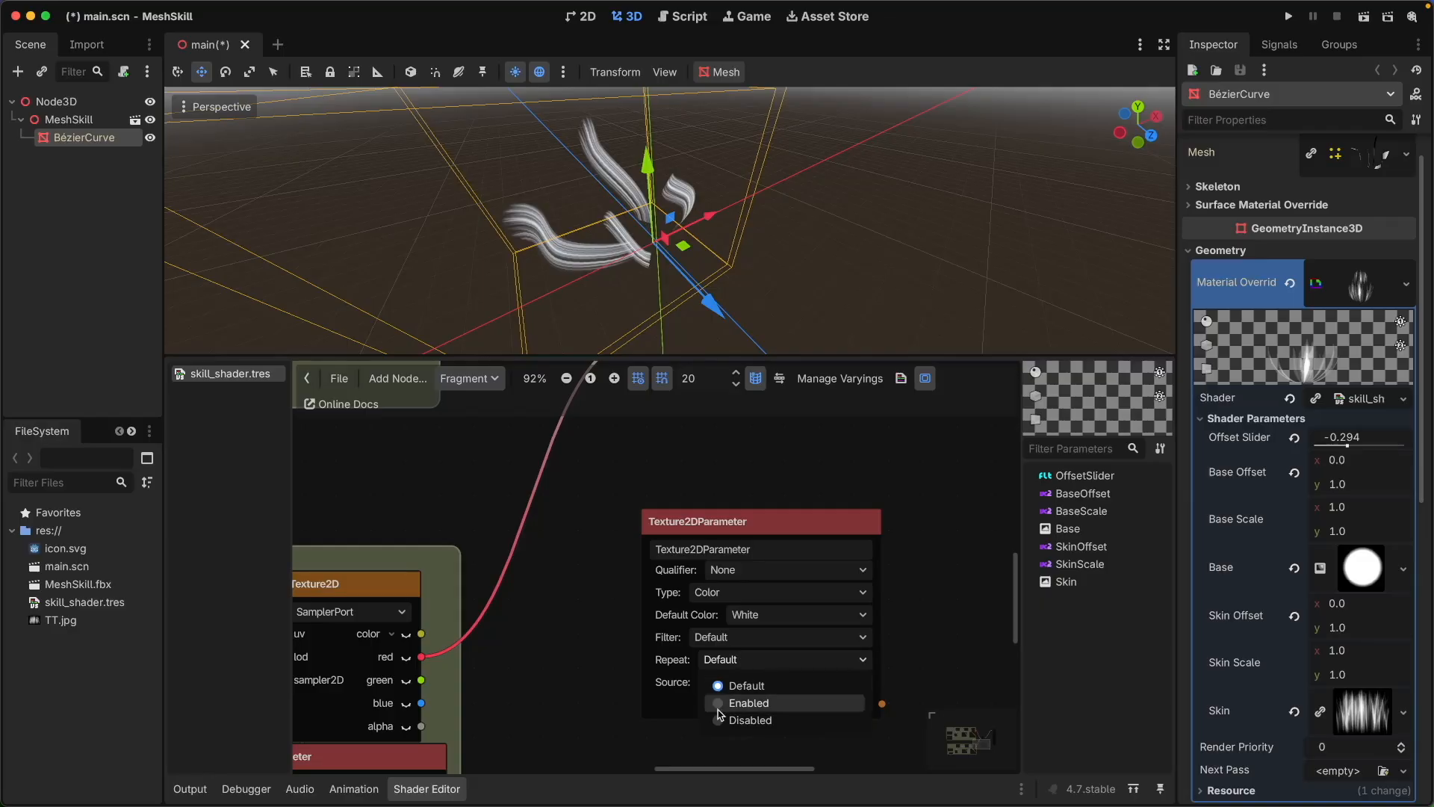
{"action": "left_click", "coordinate": [723, 704]}
{"action": "scroll", "coordinate": [645, 706], "scroll_direction": "down", "scroll_amount": 3}
Add a Texture2D node beside the Mask parameter, set it to SamplerPort, and feed its sampler2D input from Mask
{"action": "right_click", "coordinate": [789, 631]}
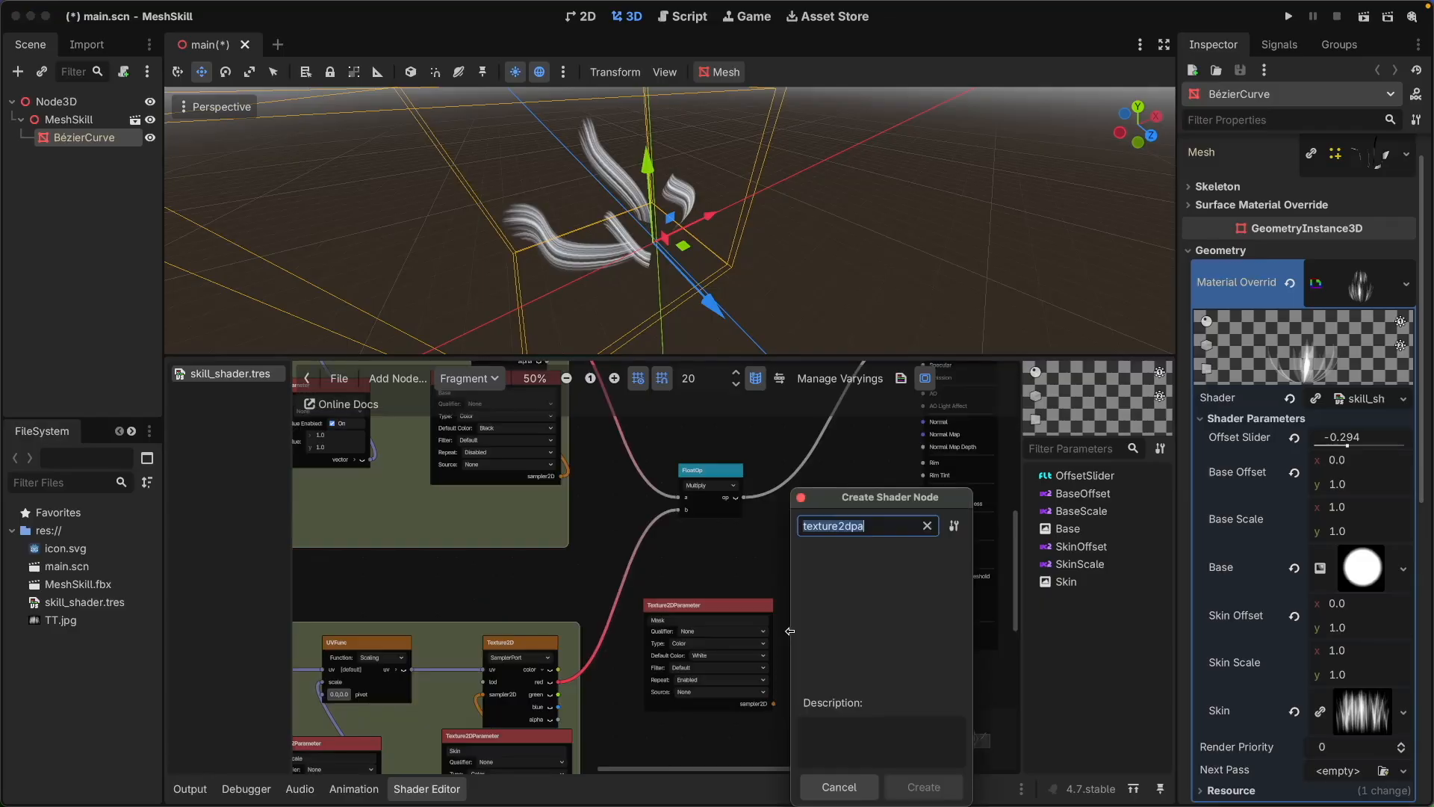
{"action": "type", "text": "text"}
{"action": "key", "text": "Return"}
{"action": "left_click_drag", "start_coordinate": [835, 637], "coordinate": [835, 538]}
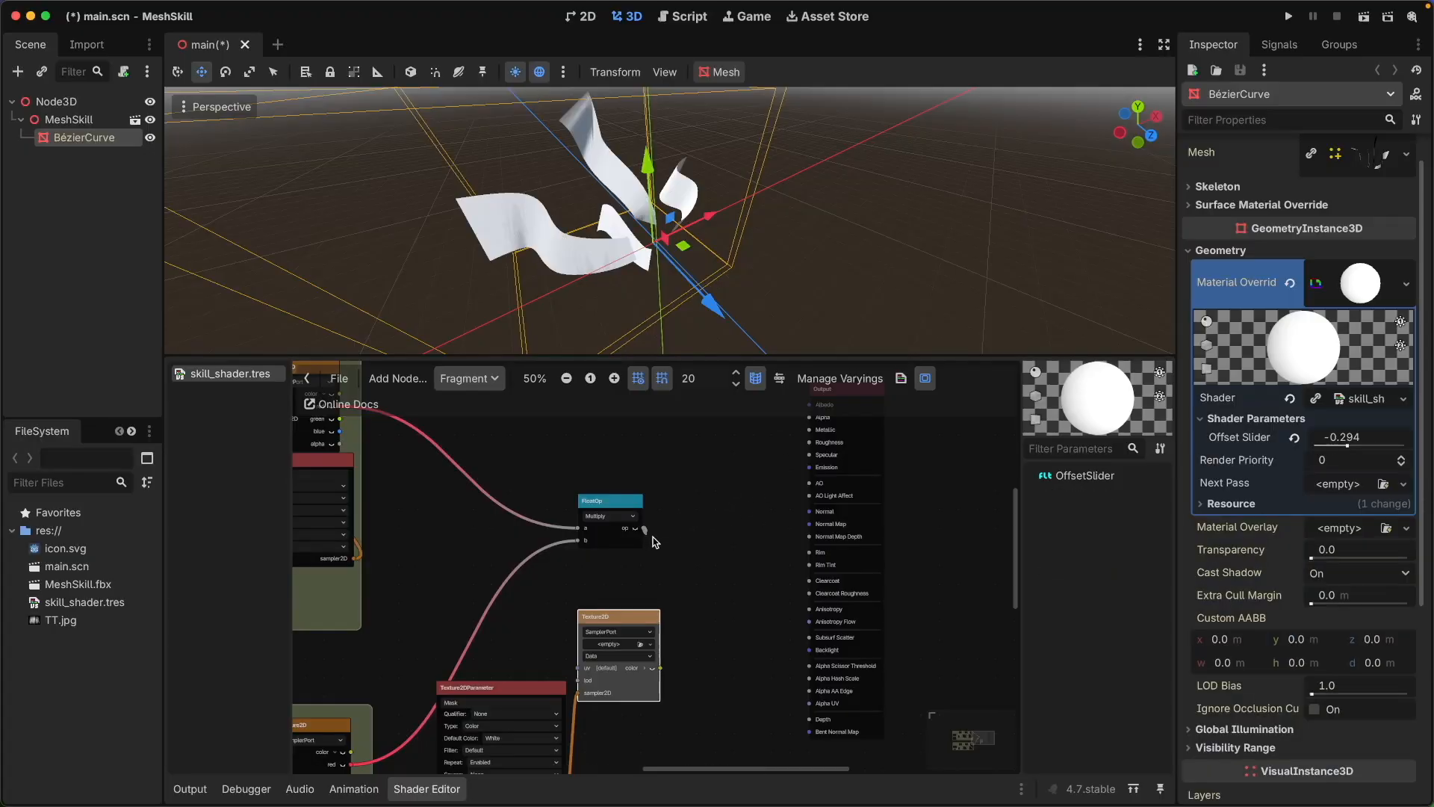
Add a second float Multiply node and feed its a input from the existing Multiply's output
{"action": "right_click", "coordinate": [647, 537]}
{"action": "type", "text": "multipl"}
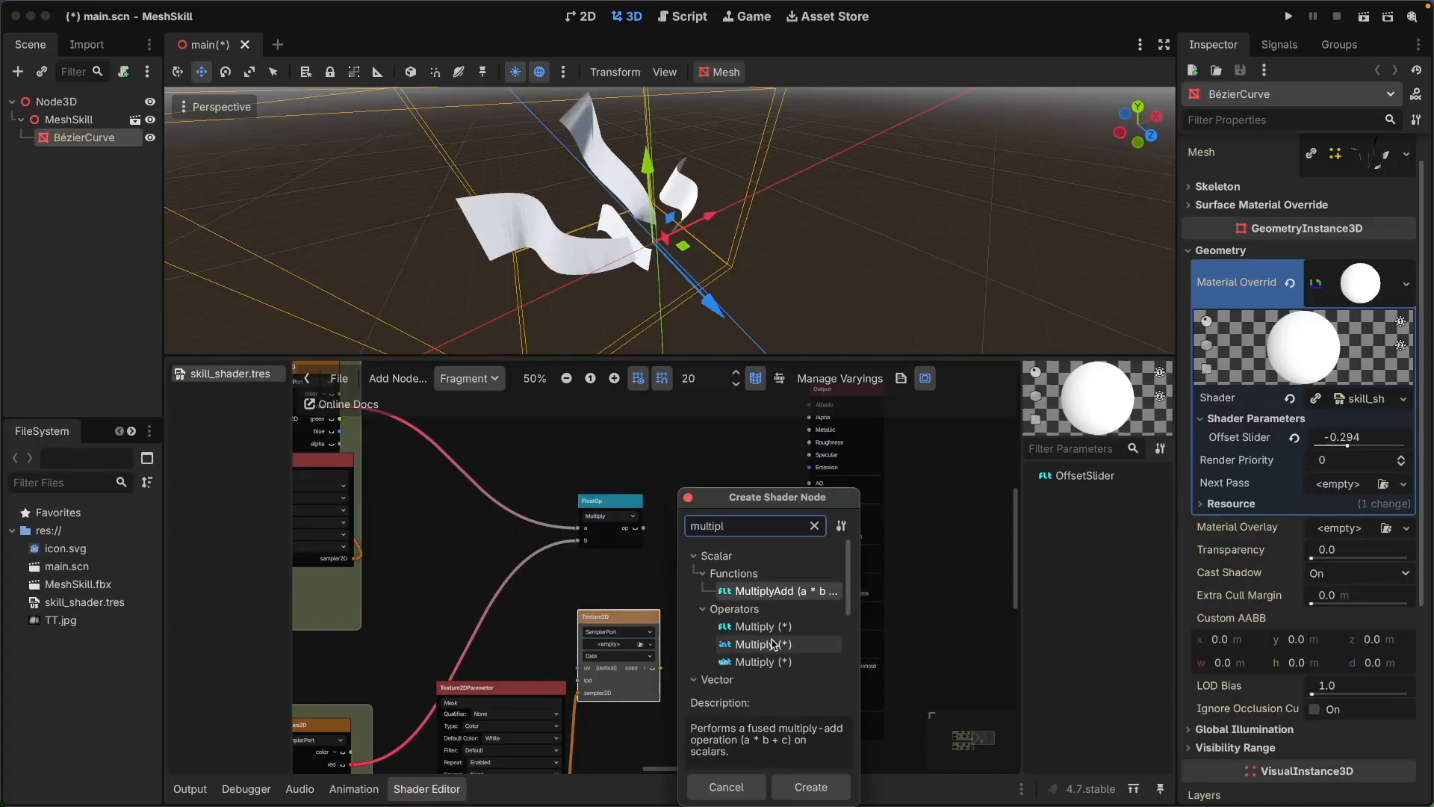
{"action": "left_click", "coordinate": [760, 626]}
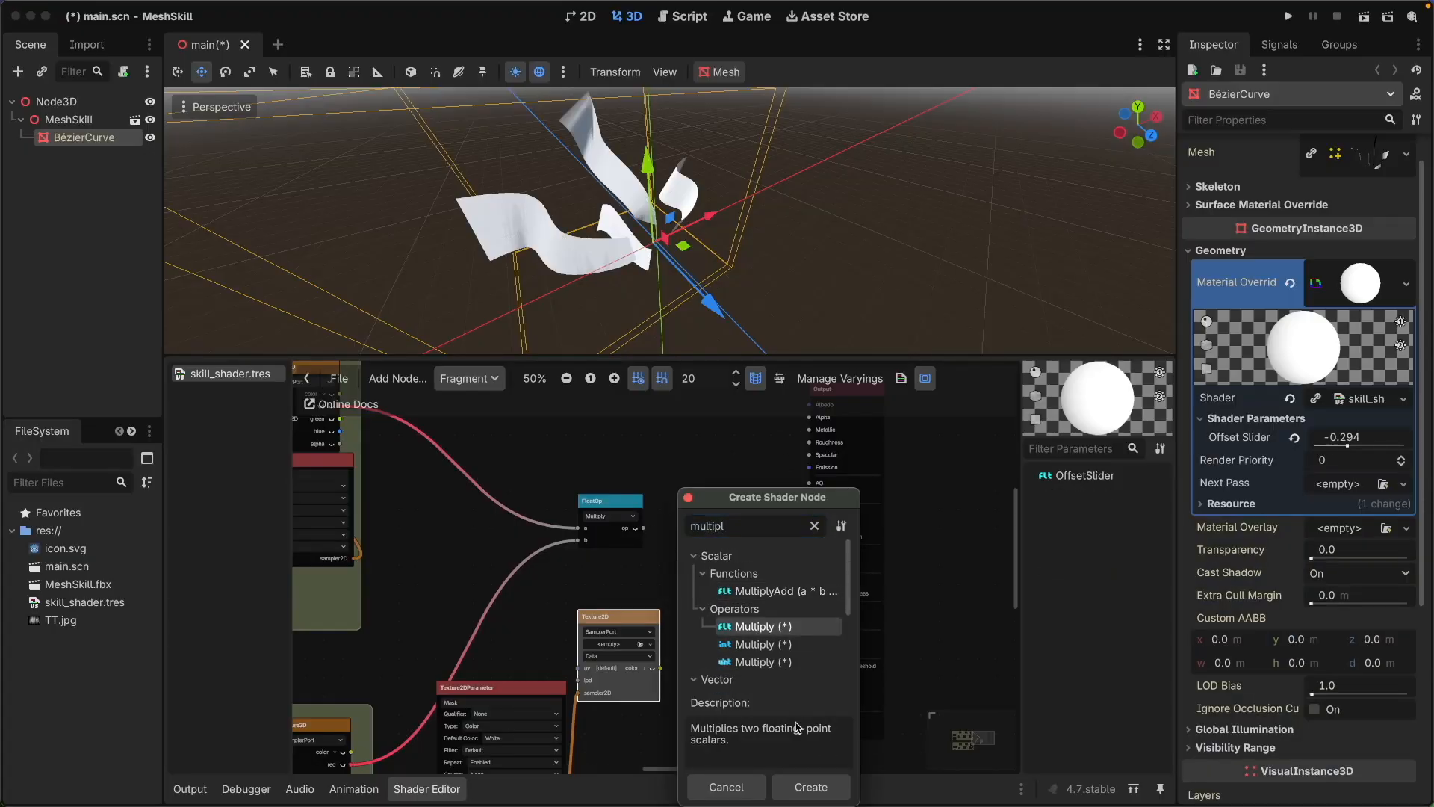
{"action": "left_click", "coordinate": [810, 786]}
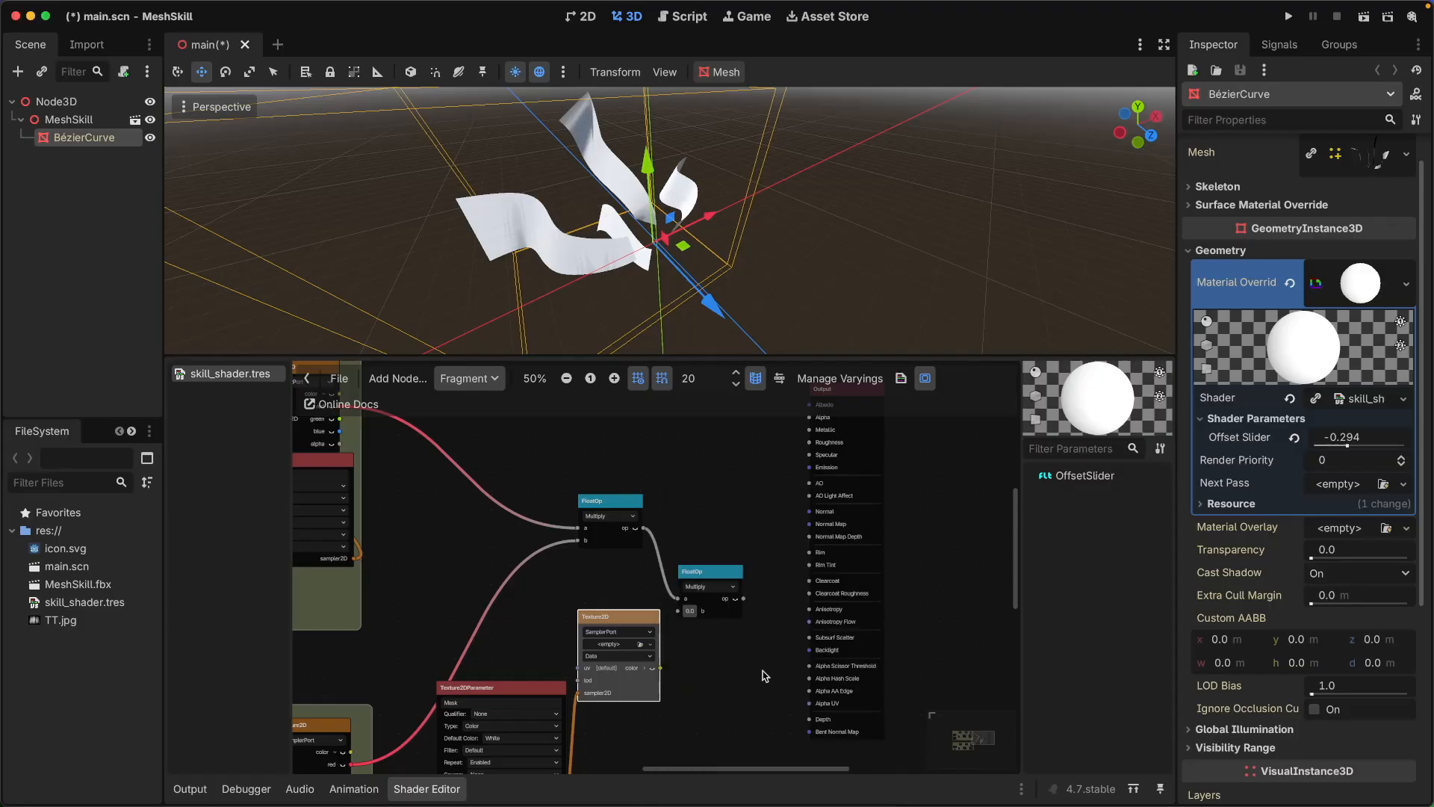
Connect the mask texture's red channel to the second Multiply's b input, and its result to the output's Alpha
{"action": "left_click", "coordinate": [648, 669]}
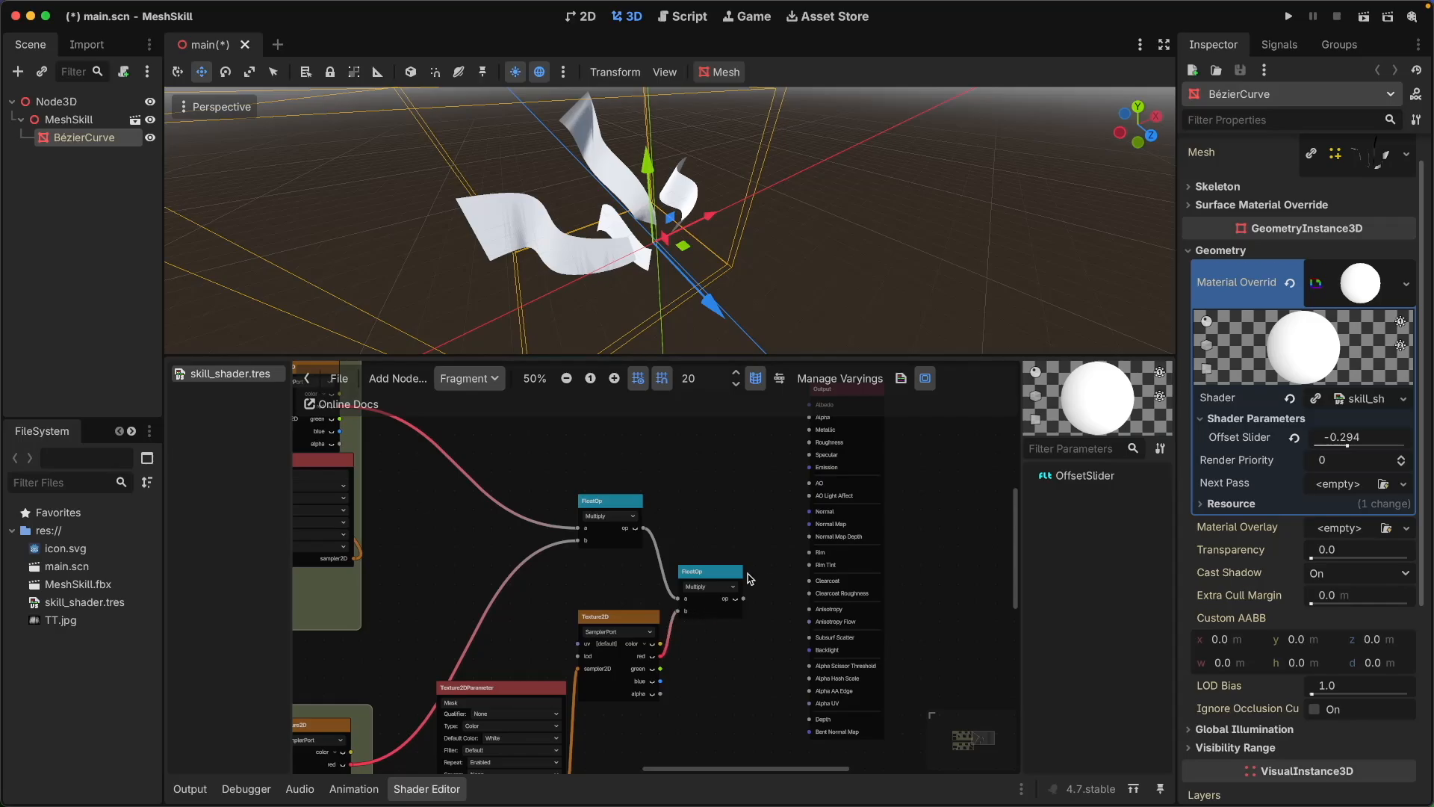
{"action": "scroll", "coordinate": [751, 604], "scroll_direction": "up", "scroll_amount": 2}
{"action": "left_click_drag", "start_coordinate": [727, 635], "coordinate": [792, 454]}
Assign a new GradientTexture2D to the Mask shader parameter and reorient its fill to run vertically from top to bottom
{"action": "scroll", "coordinate": [723, 689], "scroll_direction": "down", "scroll_amount": 5}
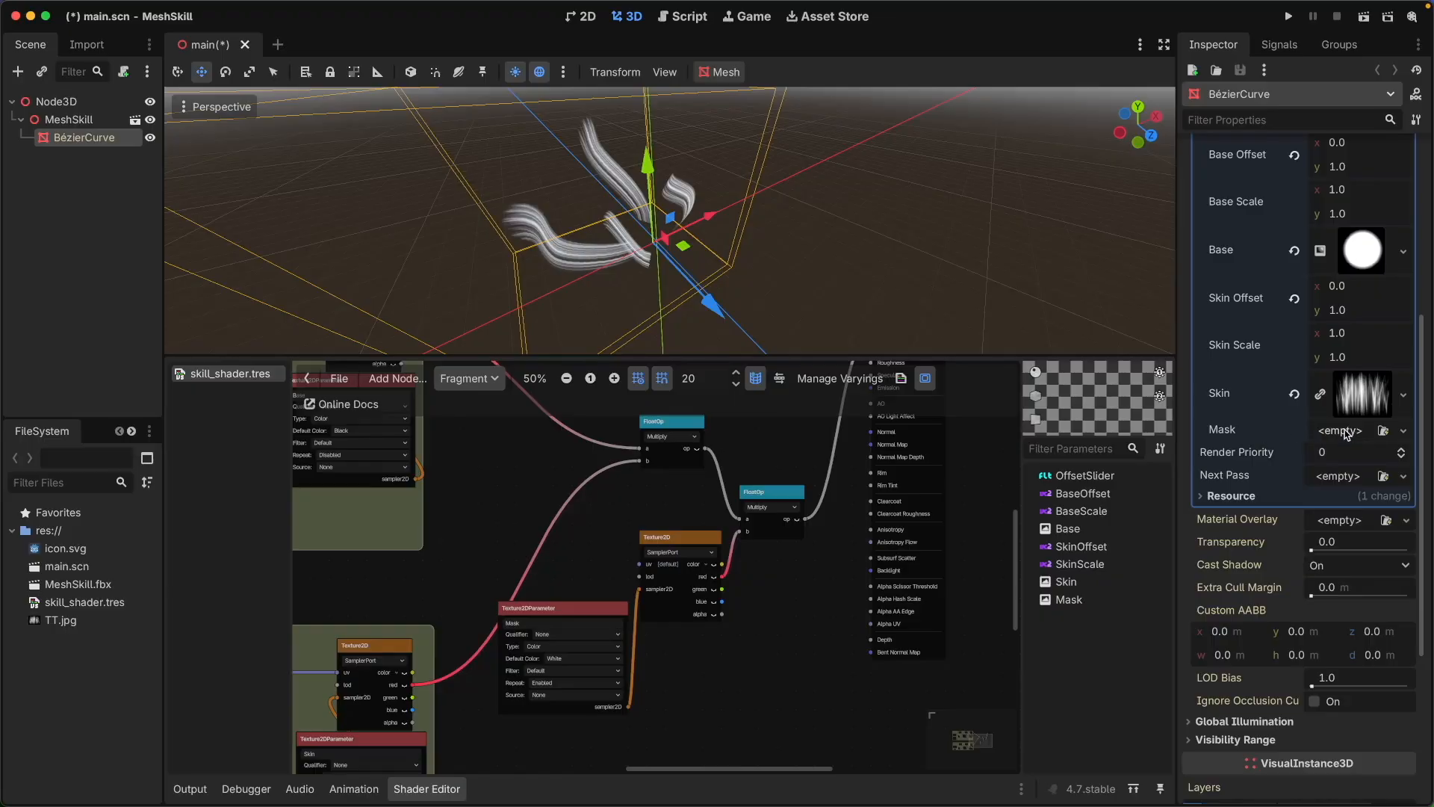
{"action": "left_click", "coordinate": [1345, 432]}
{"action": "left_click", "coordinate": [1285, 612]}
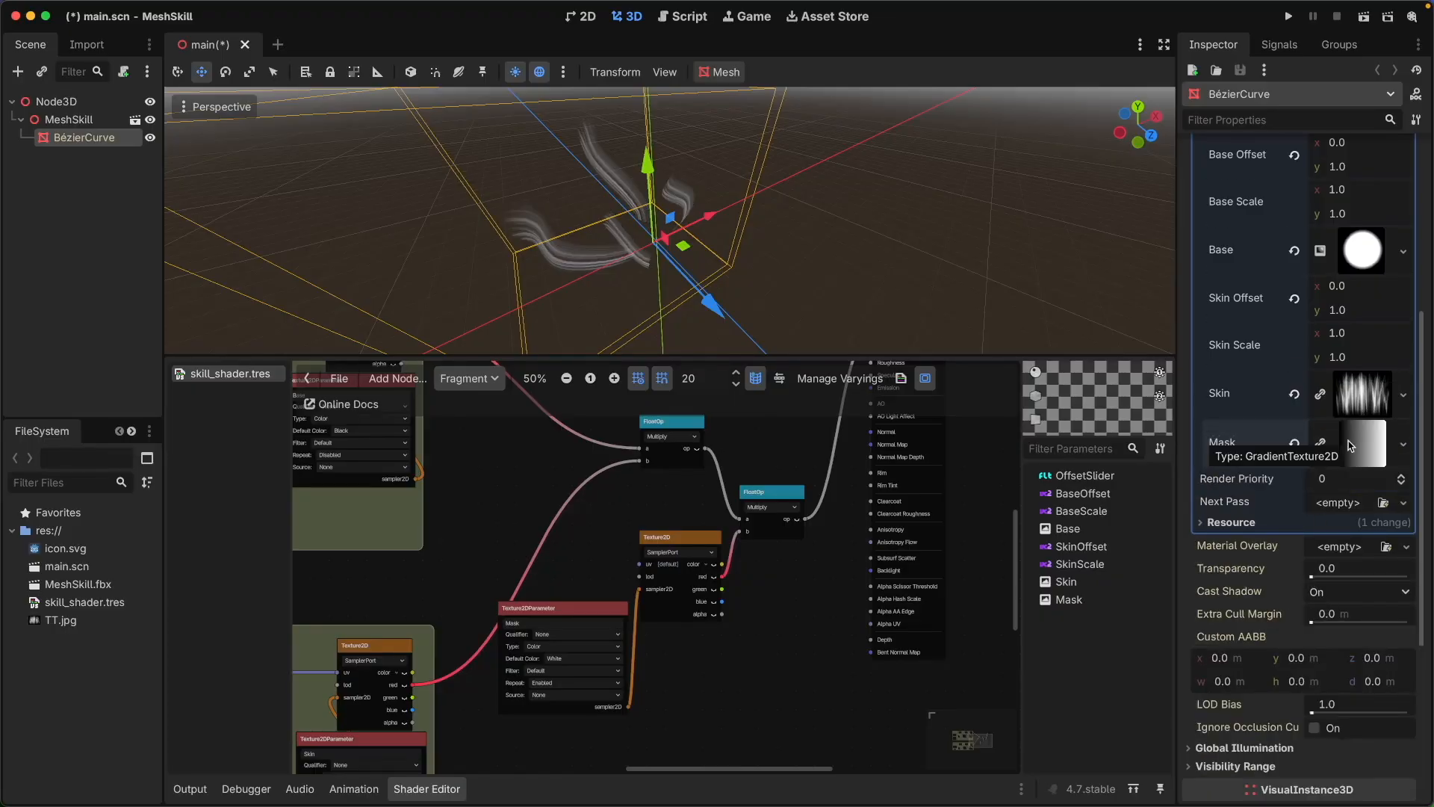
{"action": "left_click", "coordinate": [1362, 444]}
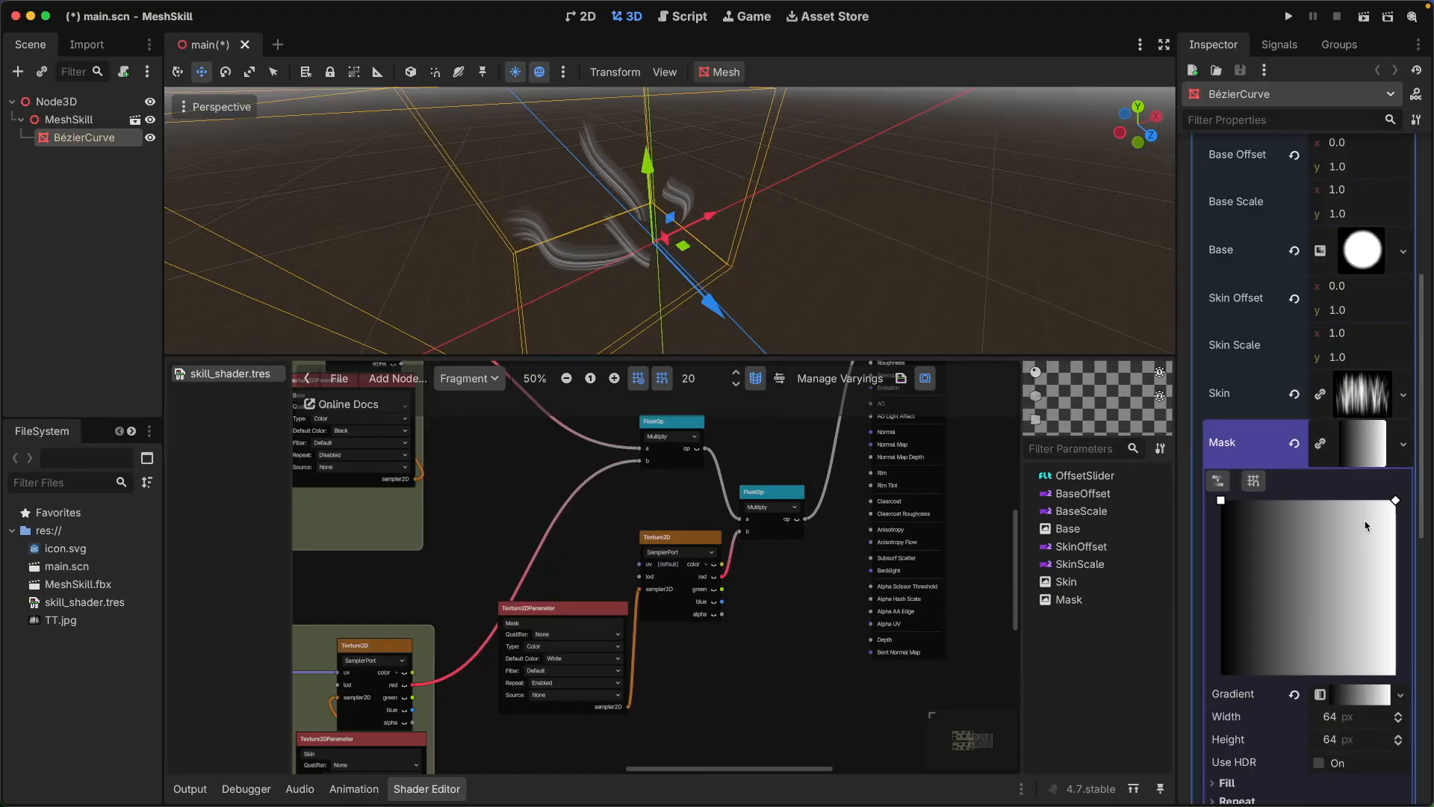
{"action": "left_click_drag", "start_coordinate": [1397, 507], "coordinate": [1183, 705]}
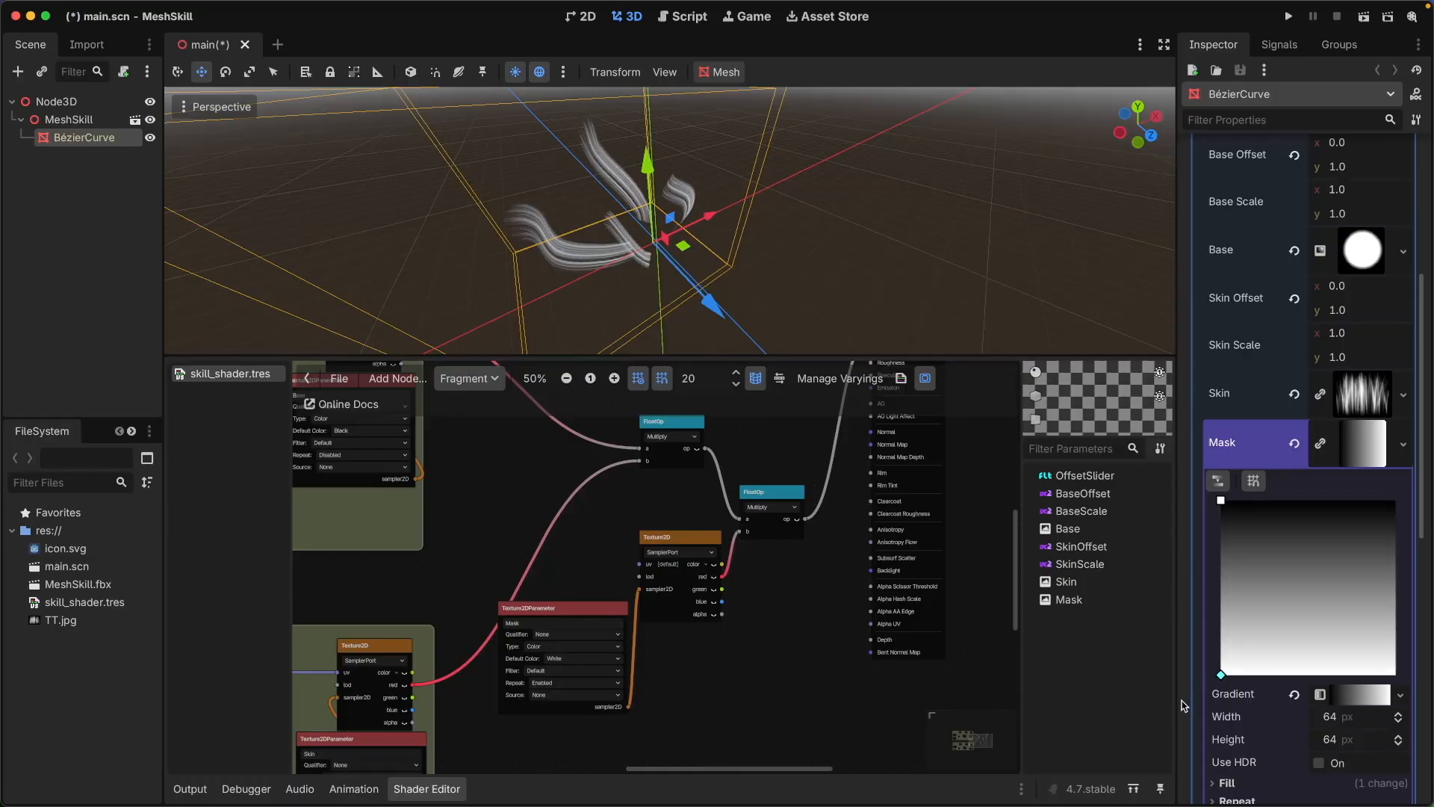
Add a stop near each end of the Mask gradient, make both inner stops white, and set the final stop to black
{"action": "scroll", "coordinate": [1246, 705], "scroll_direction": "down", "scroll_amount": 2}
{"action": "left_click", "coordinate": [1362, 617]}
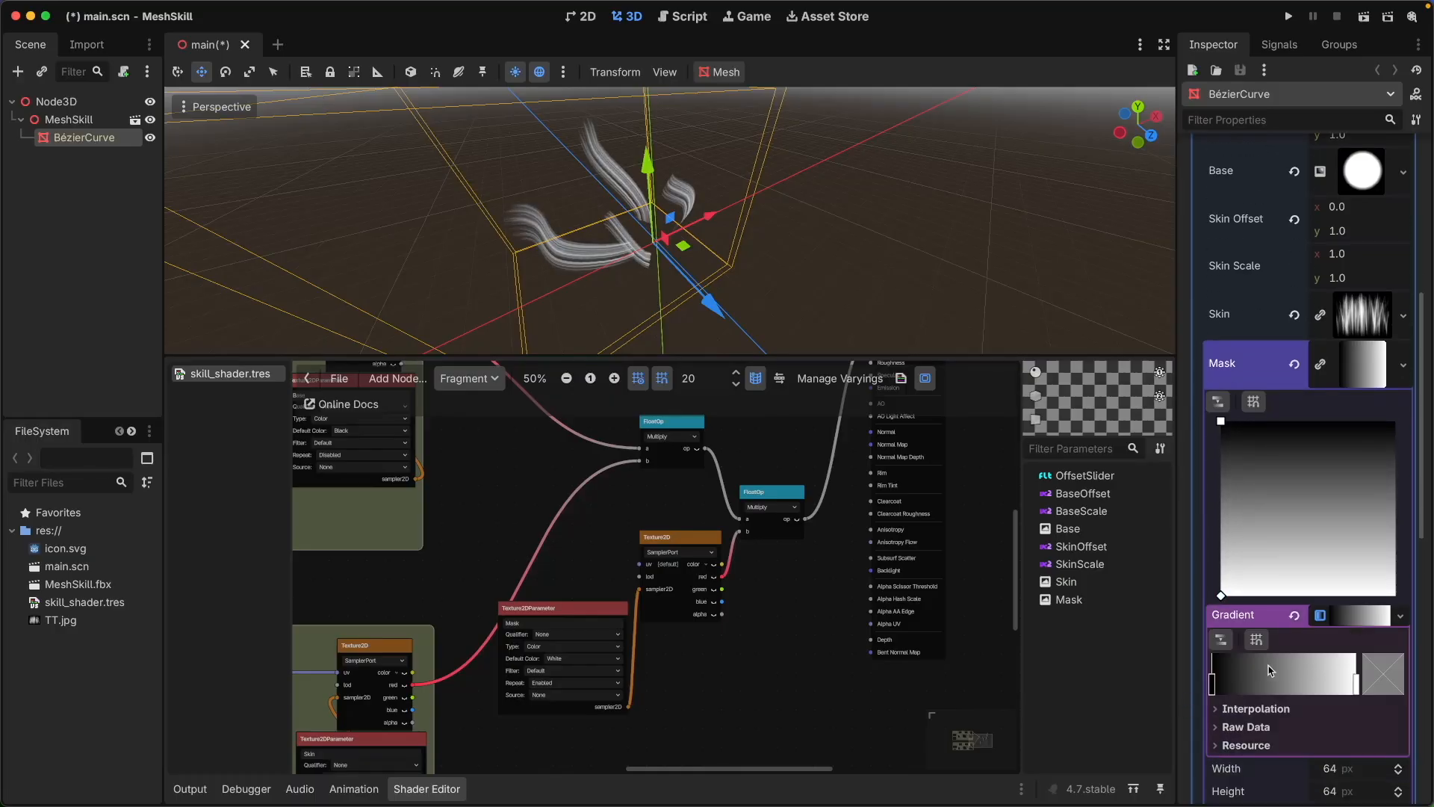
{"action": "left_click", "coordinate": [1229, 682]}
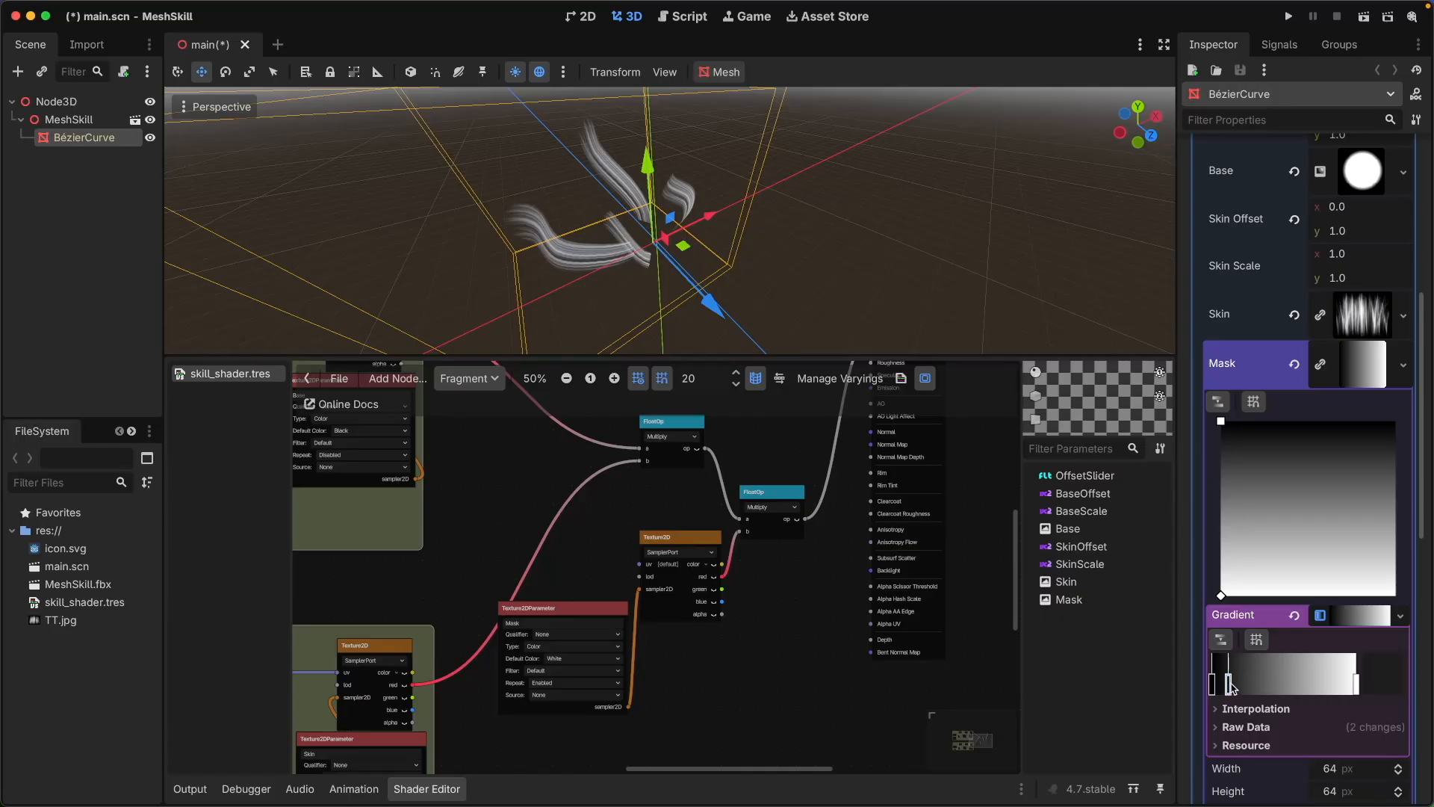
{"action": "left_click", "coordinate": [1343, 687]}
{"action": "left_click", "coordinate": [1229, 682]}
{"action": "left_click", "coordinate": [1383, 678]}
{"action": "left_click_drag", "start_coordinate": [1402, 289], "coordinate": [1402, 194]}
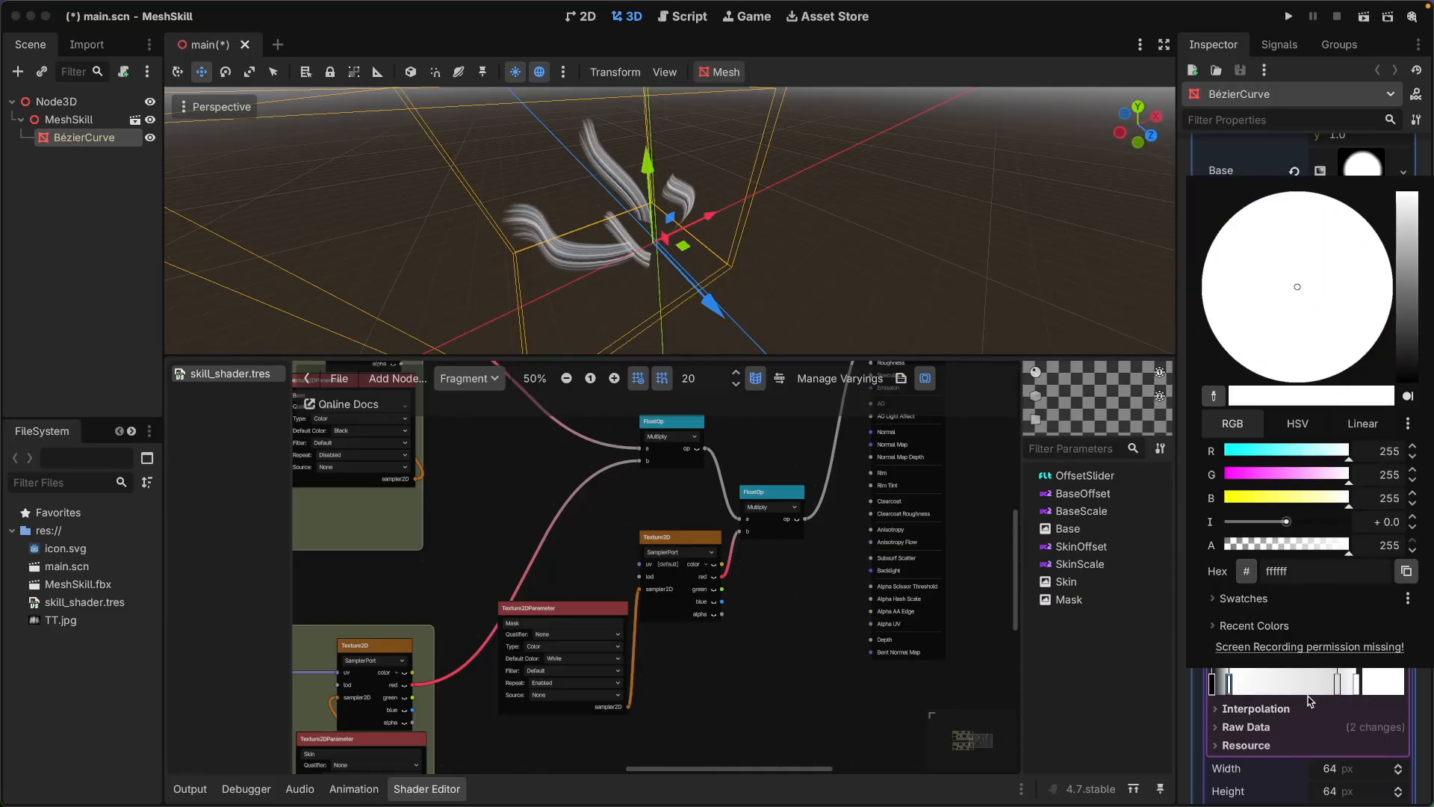
{"action": "left_click", "coordinate": [1339, 686]}
{"action": "left_click", "coordinate": [1376, 684]}
{"action": "left_click_drag", "start_coordinate": [1402, 254], "coordinate": [1394, 473]}
Nudge the two inner Mask gradient stops slightly inward and sweep the Offset Slider to check the fade on the ribbons
{"action": "left_click", "coordinate": [1337, 682]}
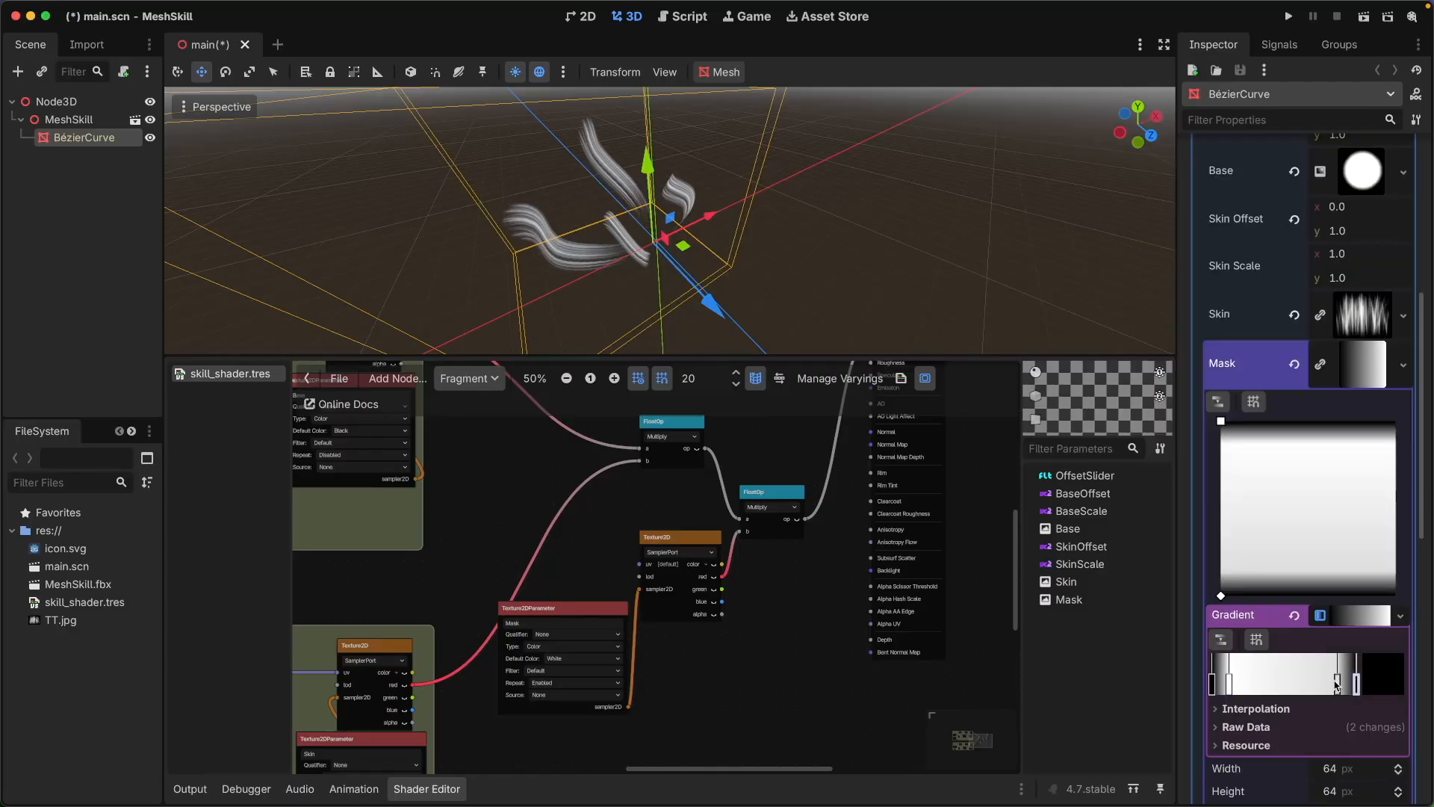
{"action": "mouse_move", "coordinate": [1336, 683]}
{"action": "left_mouse_down"}
{"action": "mouse_move", "coordinate": [1312, 684]}
{"action": "mouse_move", "coordinate": [1333, 685]}
{"action": "left_mouse_up"}
{"action": "left_click_drag", "start_coordinate": [1231, 684], "coordinate": [1233, 686]}
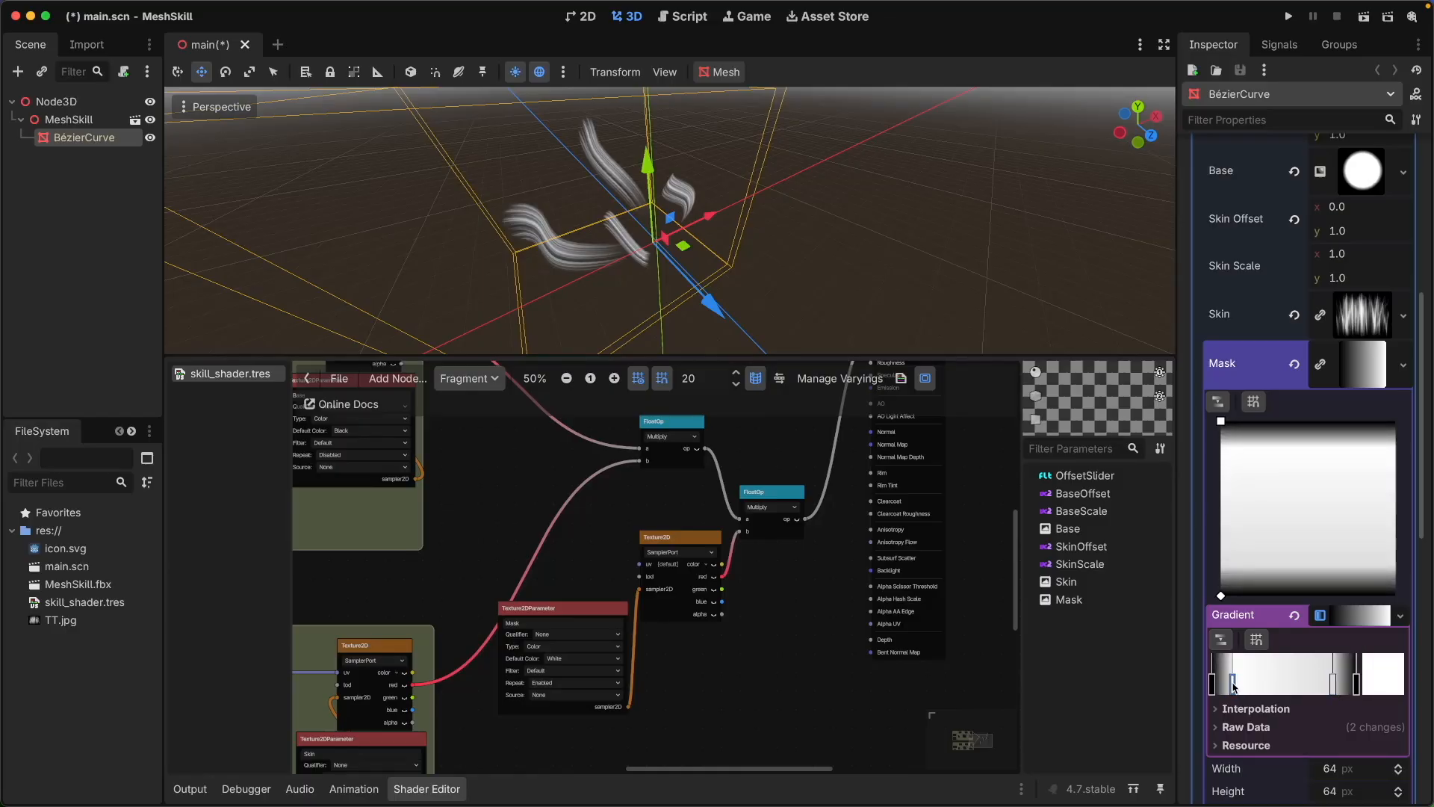
{"action": "scroll", "coordinate": [1308, 448], "scroll_direction": "up", "scroll_amount": 6}
{"action": "left_click_drag", "start_coordinate": [1345, 478], "coordinate": [1354, 481]}
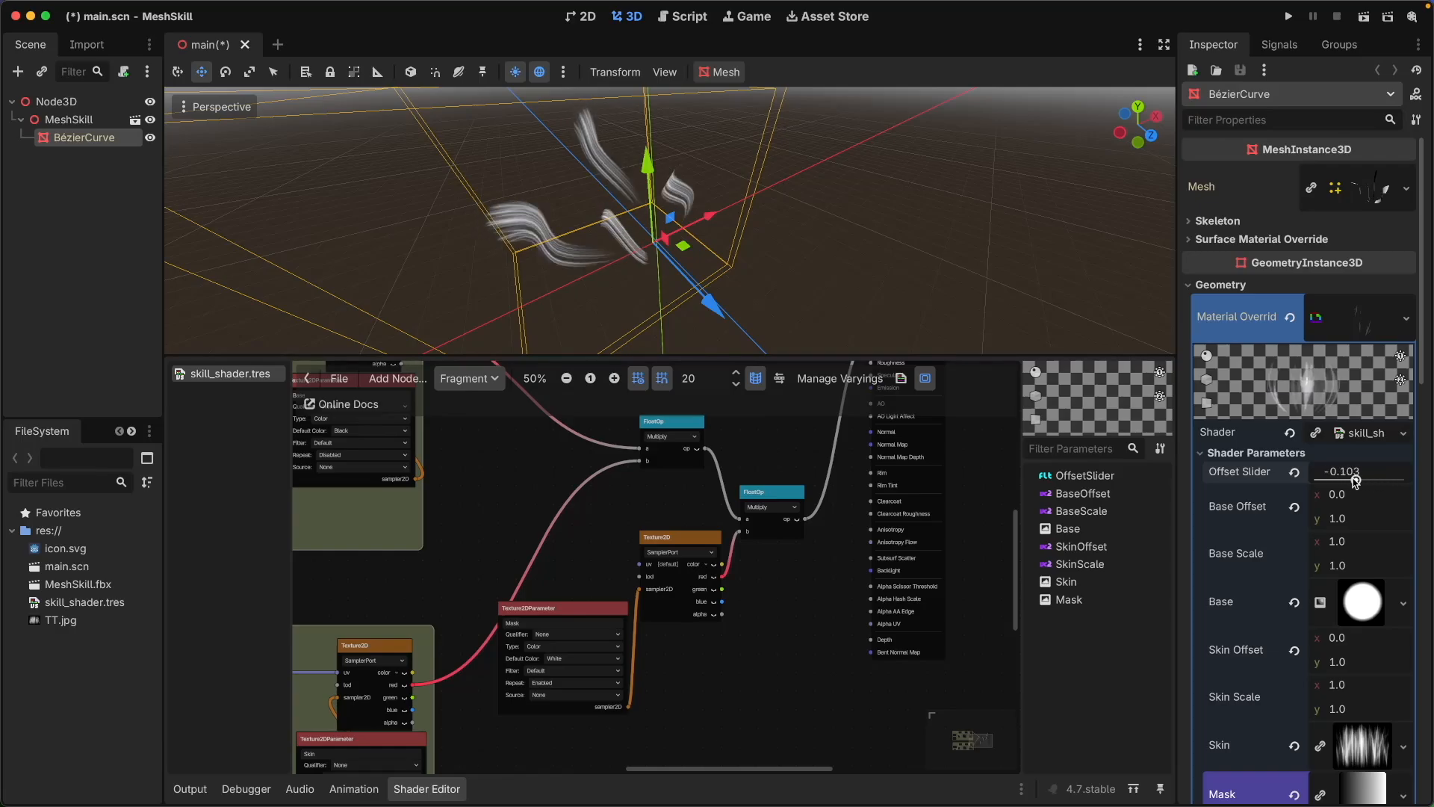
Add a ColorParameter node and place it above the Multiply nodes, to the left of the Output node
{"action": "scroll", "coordinate": [633, 521], "scroll_direction": "up", "scroll_amount": 5}
{"action": "right_click", "coordinate": [634, 521]}
{"action": "left_click", "coordinate": [661, 529]}
{"action": "type", "text": "color"}
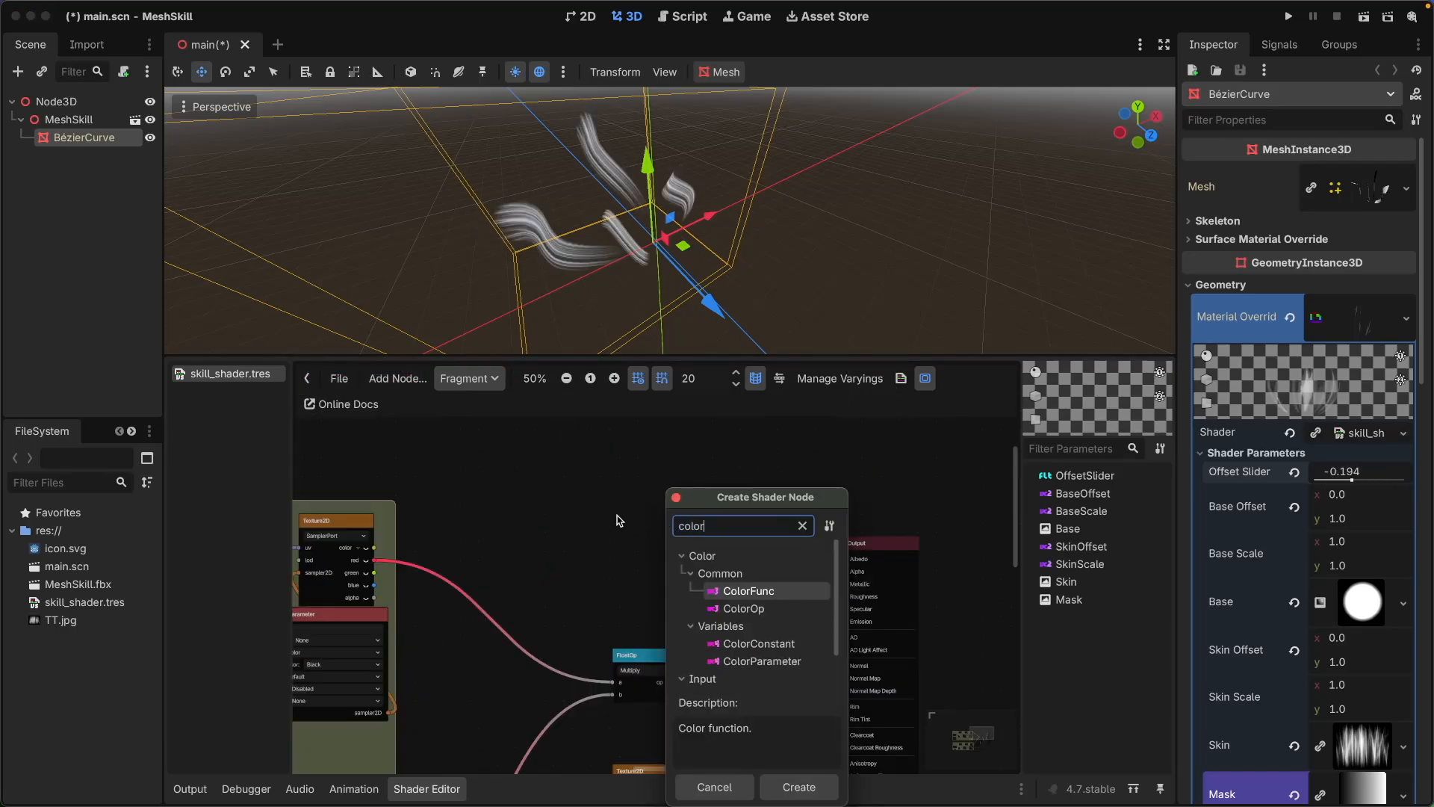
{"action": "type", "text": "p"}
{"action": "left_click", "coordinate": [764, 594]}
{"action": "left_click", "coordinate": [792, 785]}
{"action": "left_click_drag", "start_coordinate": [750, 530], "coordinate": [695, 496]}
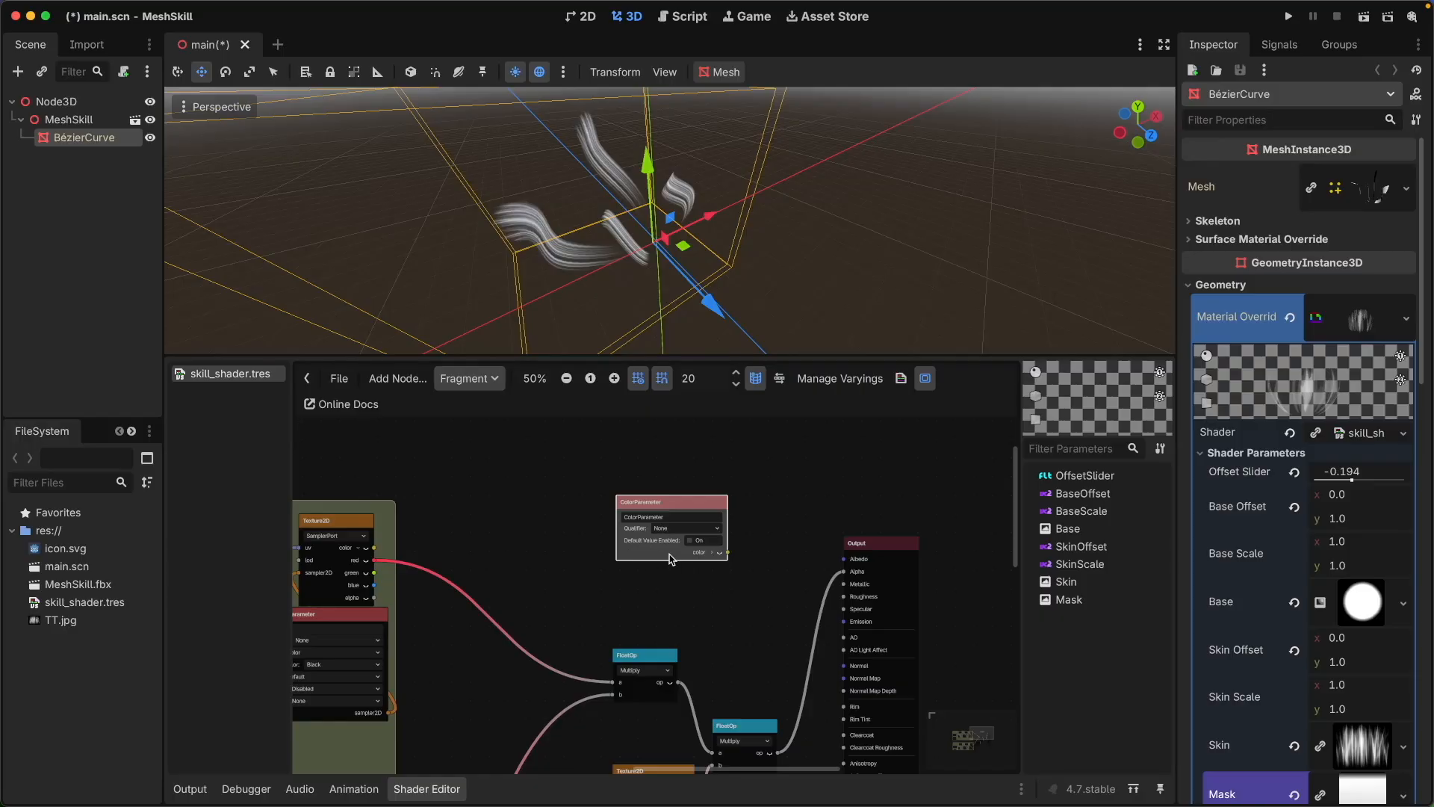
Enable the ColorParameter's default value, set it to orange, and connect its color output to the output's Albedo
{"action": "left_click", "coordinate": [689, 540]}
{"action": "left_click", "coordinate": [696, 556]}
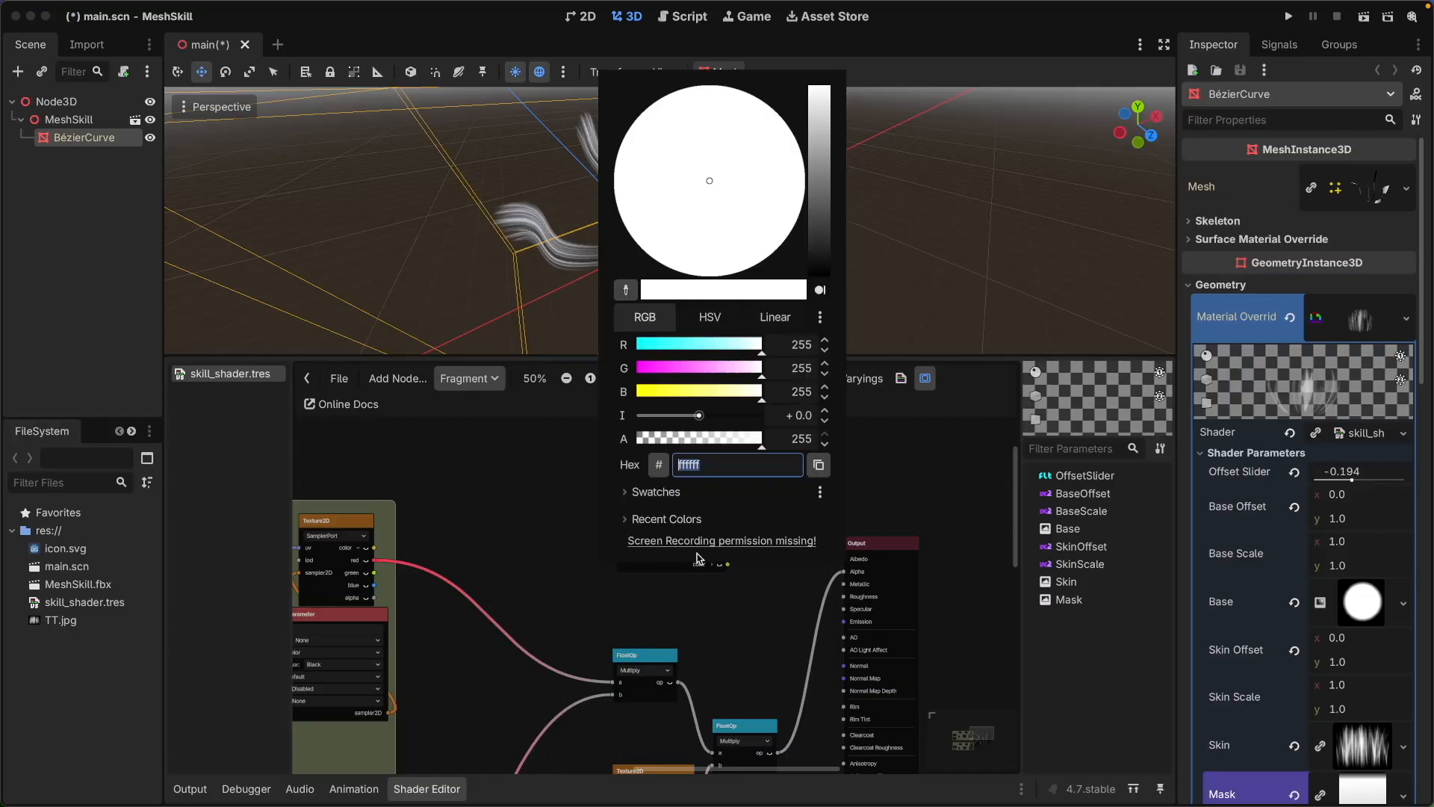
{"action": "mouse_move", "coordinate": [821, 150]}
{"action": "left_mouse_down"}
{"action": "mouse_move", "coordinate": [819, 180]}
{"action": "mouse_move", "coordinate": [820, 120]}
{"action": "mouse_move", "coordinate": [819, 160]}
{"action": "mouse_move", "coordinate": [747, 189]}
{"action": "mouse_move", "coordinate": [756, 228]}
{"action": "left_mouse_up"}
{"action": "left_click", "coordinate": [788, 636]}
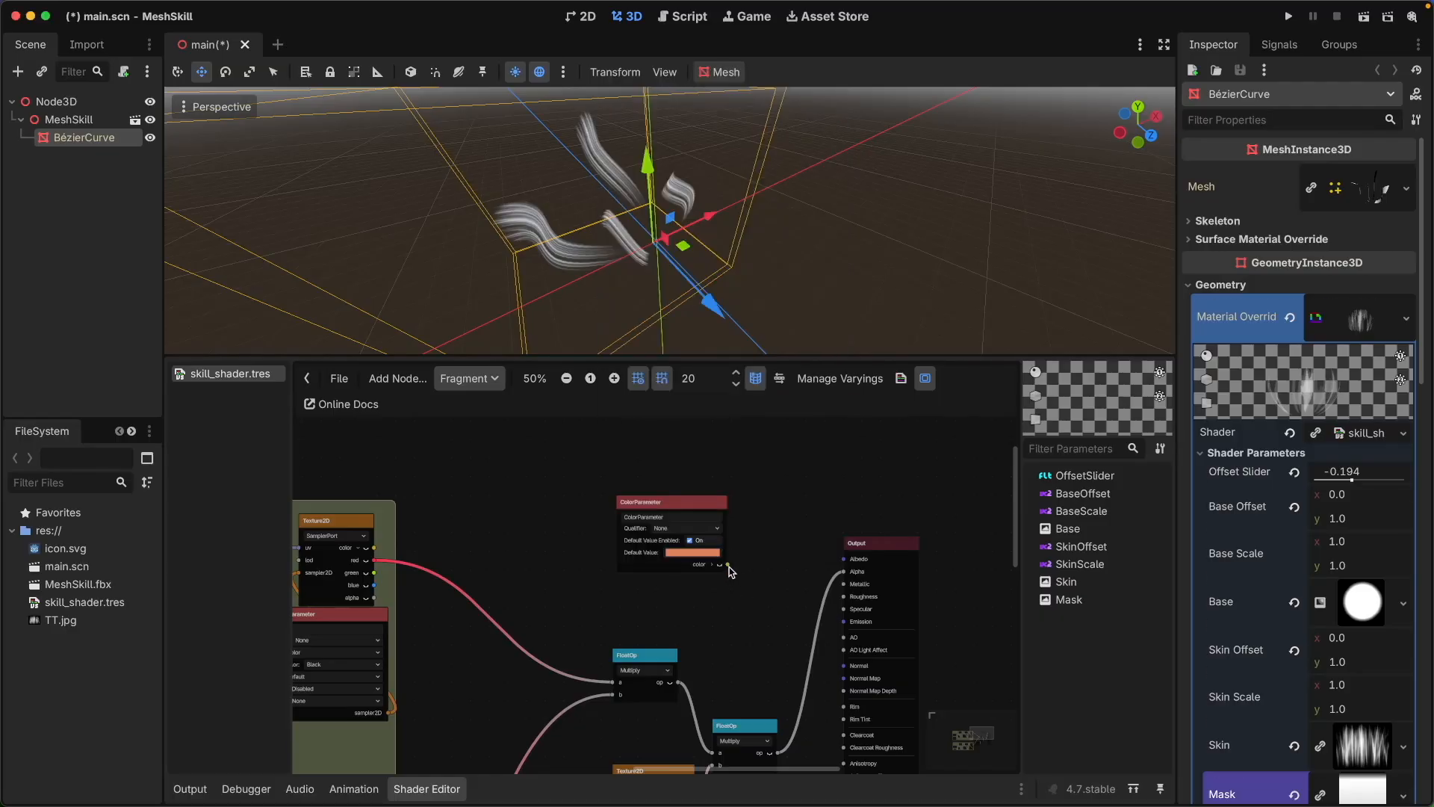
{"action": "left_click_drag", "start_coordinate": [721, 564], "coordinate": [846, 559]}
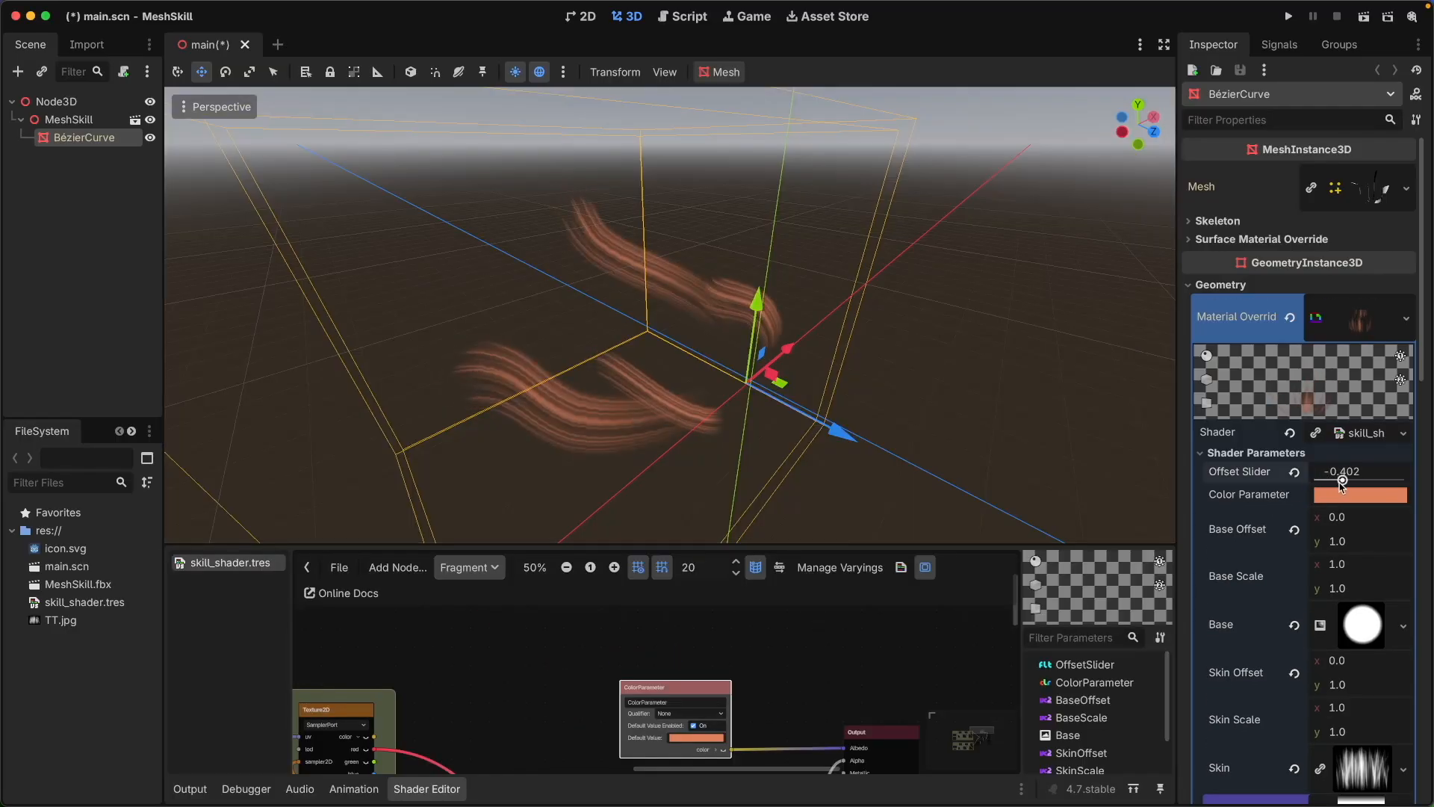
Sweep the Offset Slider to check the coloured ribbons and try blue 30add5 as the ColorParameter's default value
{"action": "left_click_drag", "start_coordinate": [1351, 479], "coordinate": [1326, 479]}
{"action": "middle_click_drag", "start_coordinate": [673, 314], "coordinate": [792, 333]}
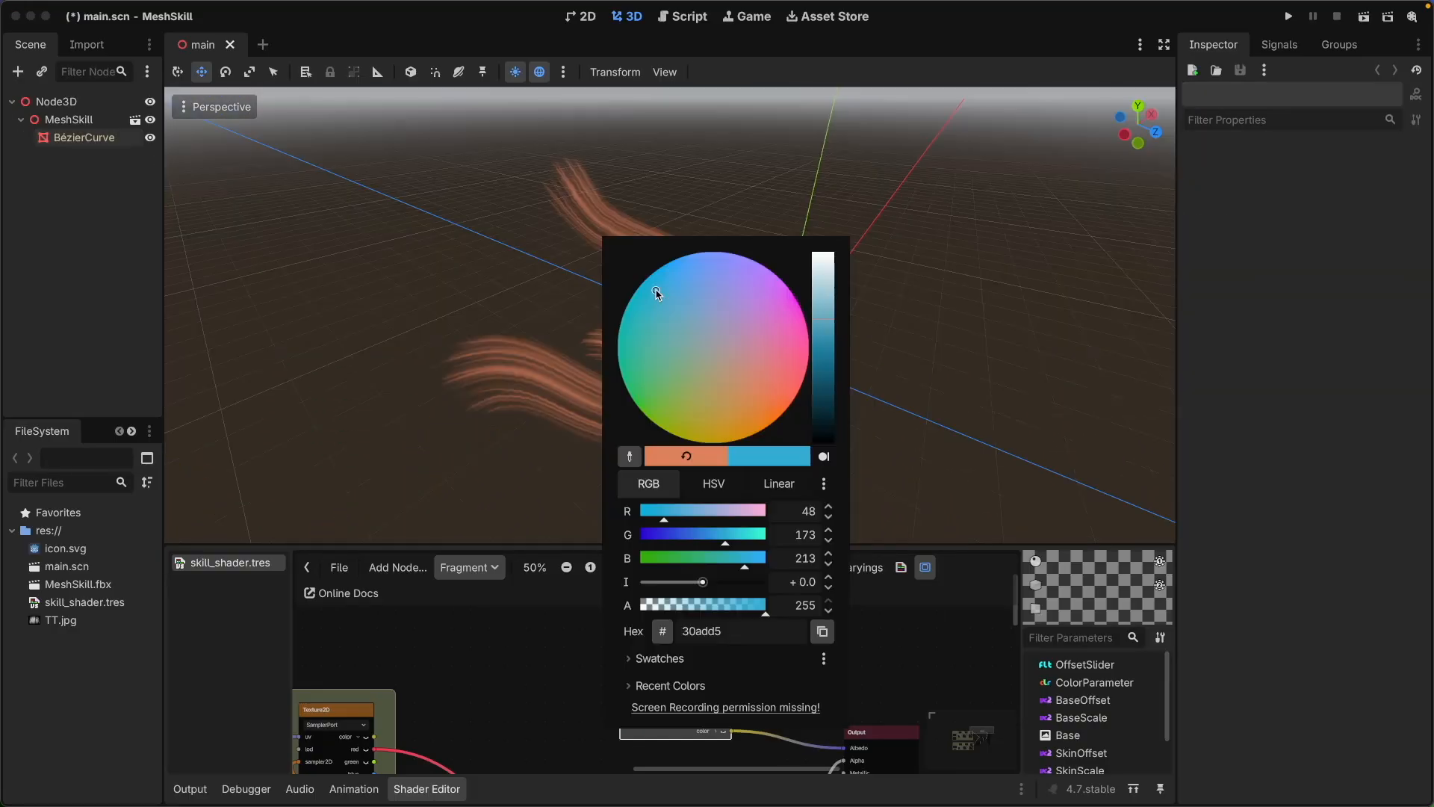
{"action": "left_click", "coordinate": [900, 652]}
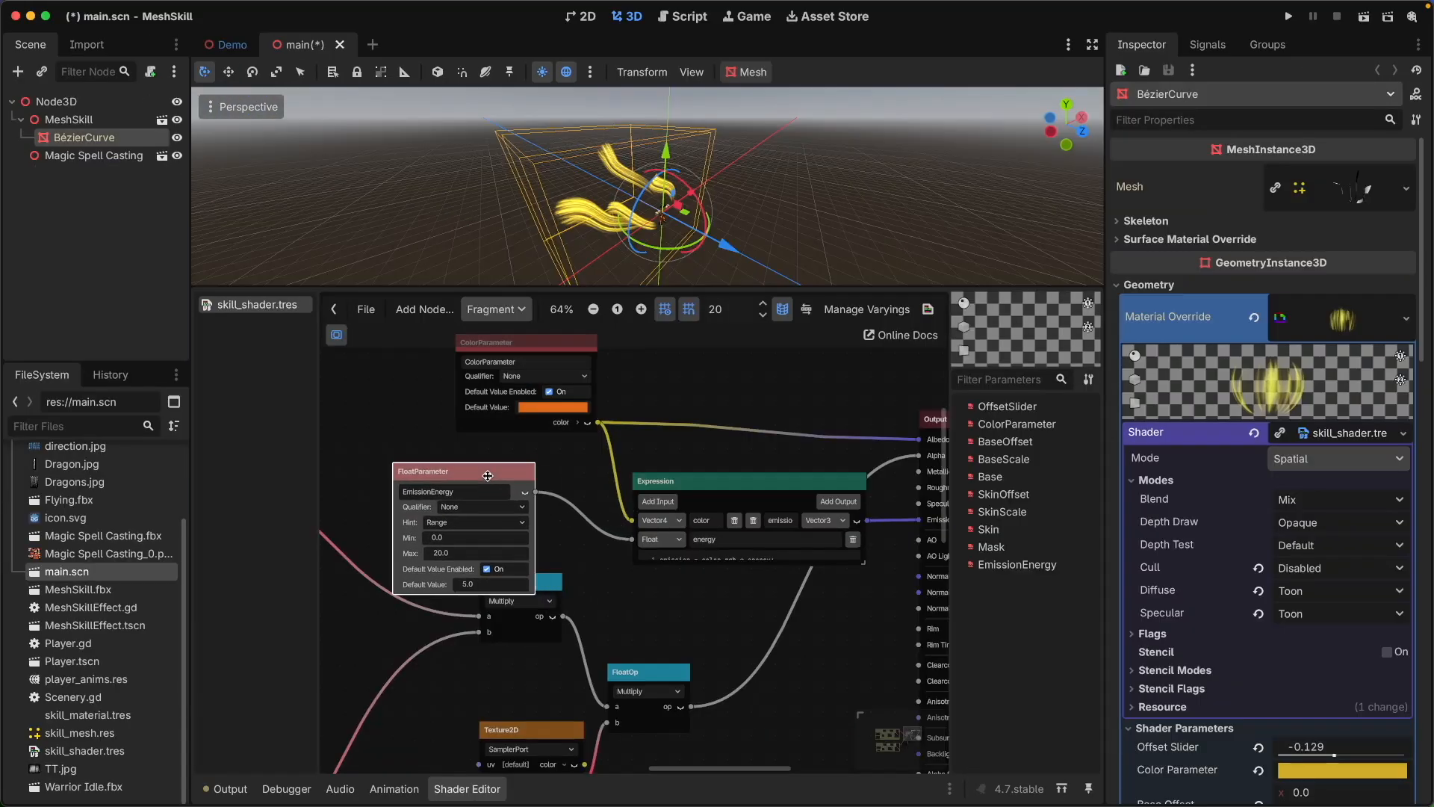
Rearrange the EmissionEnergy FloatParameter and the emission Expression node so they sit clear of neighbouring nodes
{"action": "left_click_drag", "start_coordinate": [488, 479], "coordinate": [437, 448]}
{"action": "scroll", "coordinate": [653, 617], "scroll_direction": "left", "scroll_amount": 1}
{"action": "left_click_drag", "start_coordinate": [772, 499], "coordinate": [758, 485]}
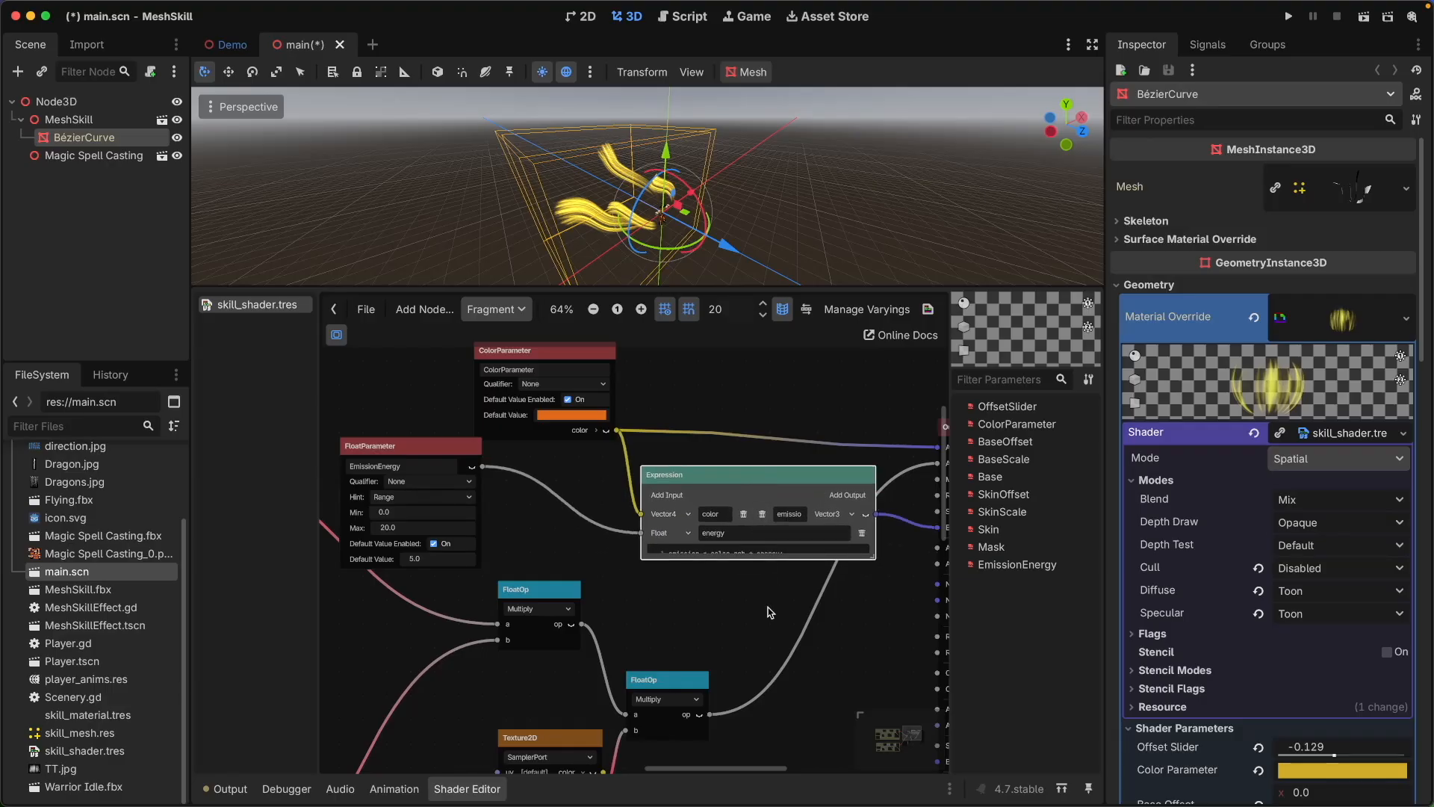
Raise the Emission Energy shader parameter and sweep the Offset Slider to check the glow along the ribbons
{"action": "scroll", "coordinate": [773, 610], "scroll_direction": "right", "scroll_amount": 3}
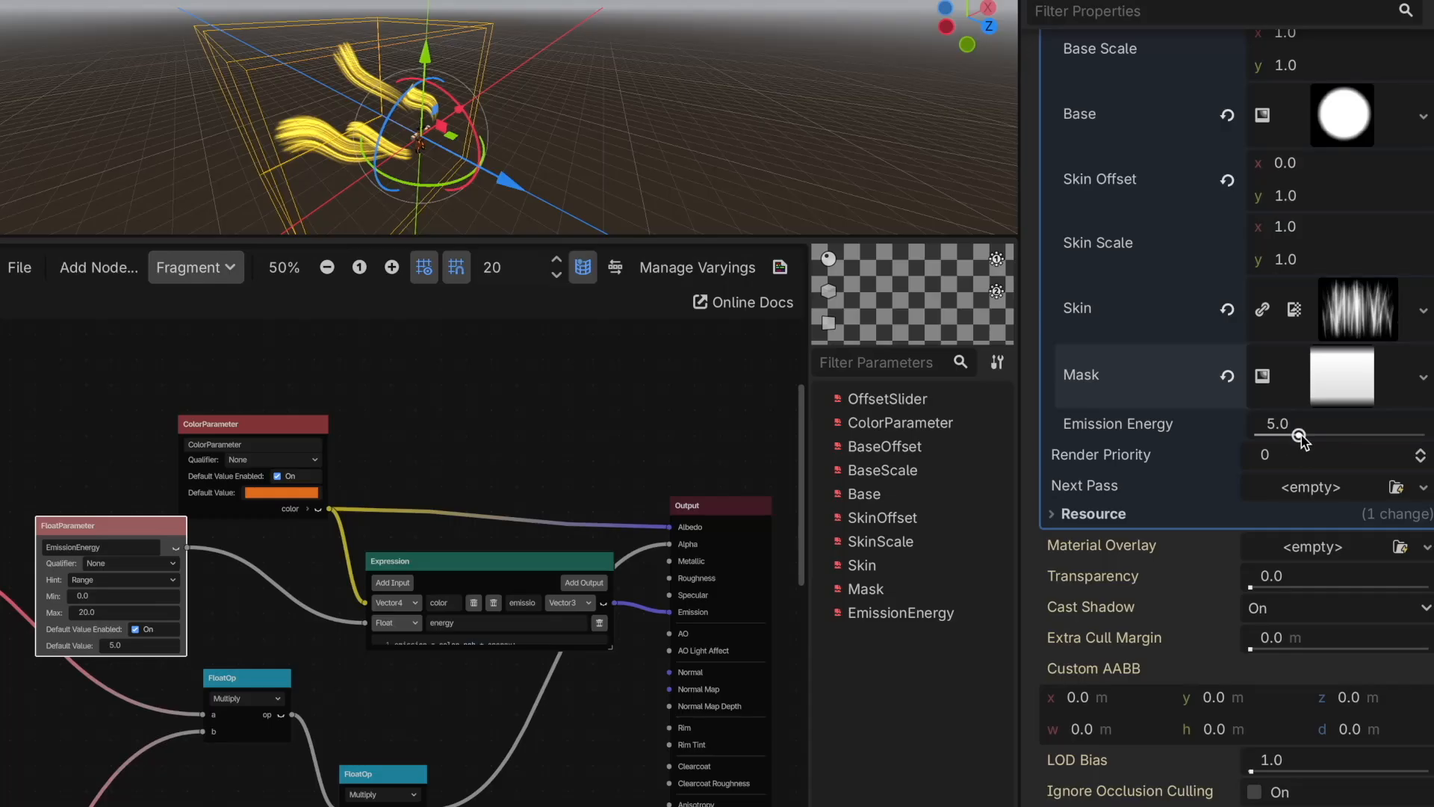
{"action": "left_click_drag", "start_coordinate": [1301, 441], "coordinate": [1343, 437]}
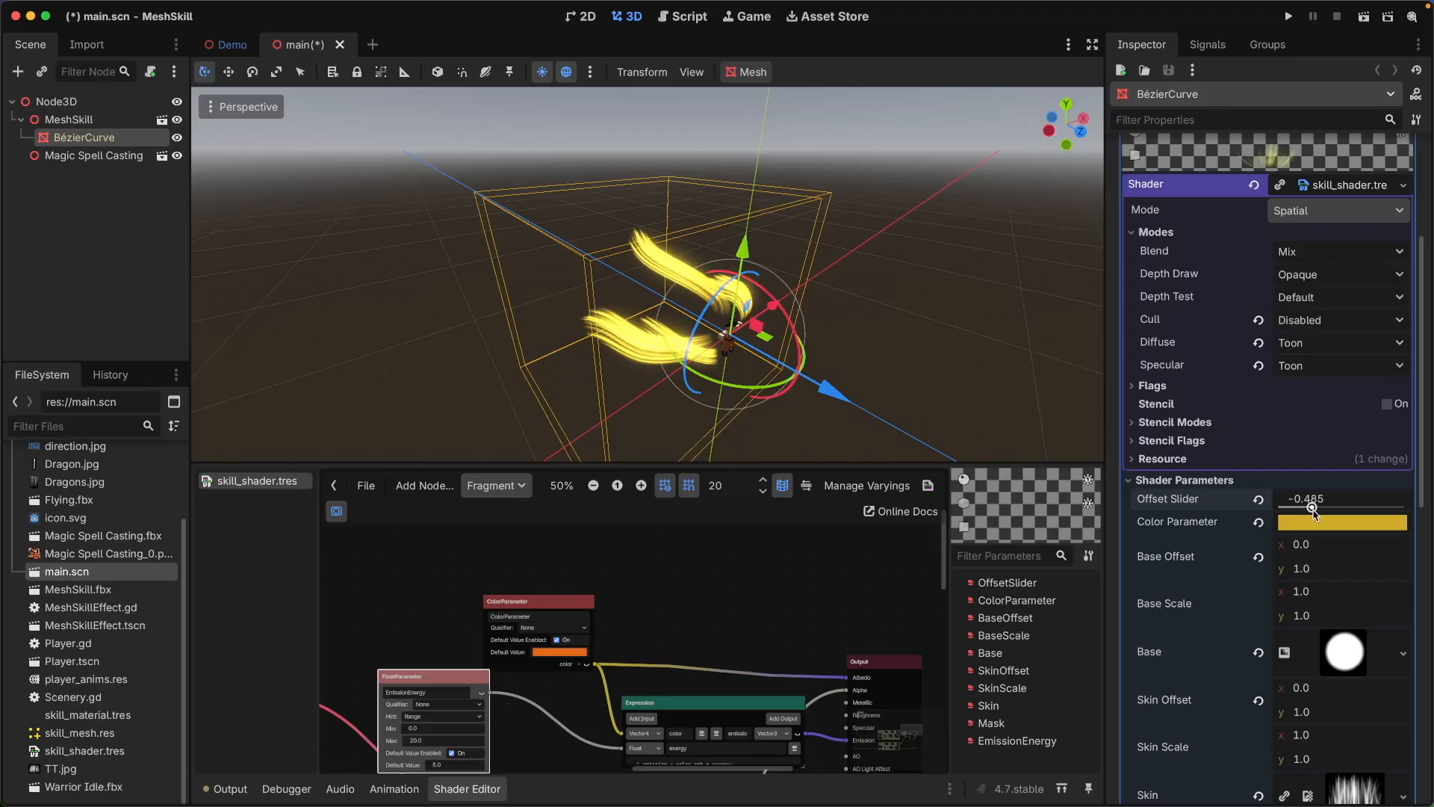
{"action": "mouse_move", "coordinate": [1313, 511]}
{"action": "left_mouse_down"}
{"action": "mouse_move", "coordinate": [1371, 525]}
{"action": "mouse_move", "coordinate": [1324, 523]}
{"action": "left_mouse_up"}
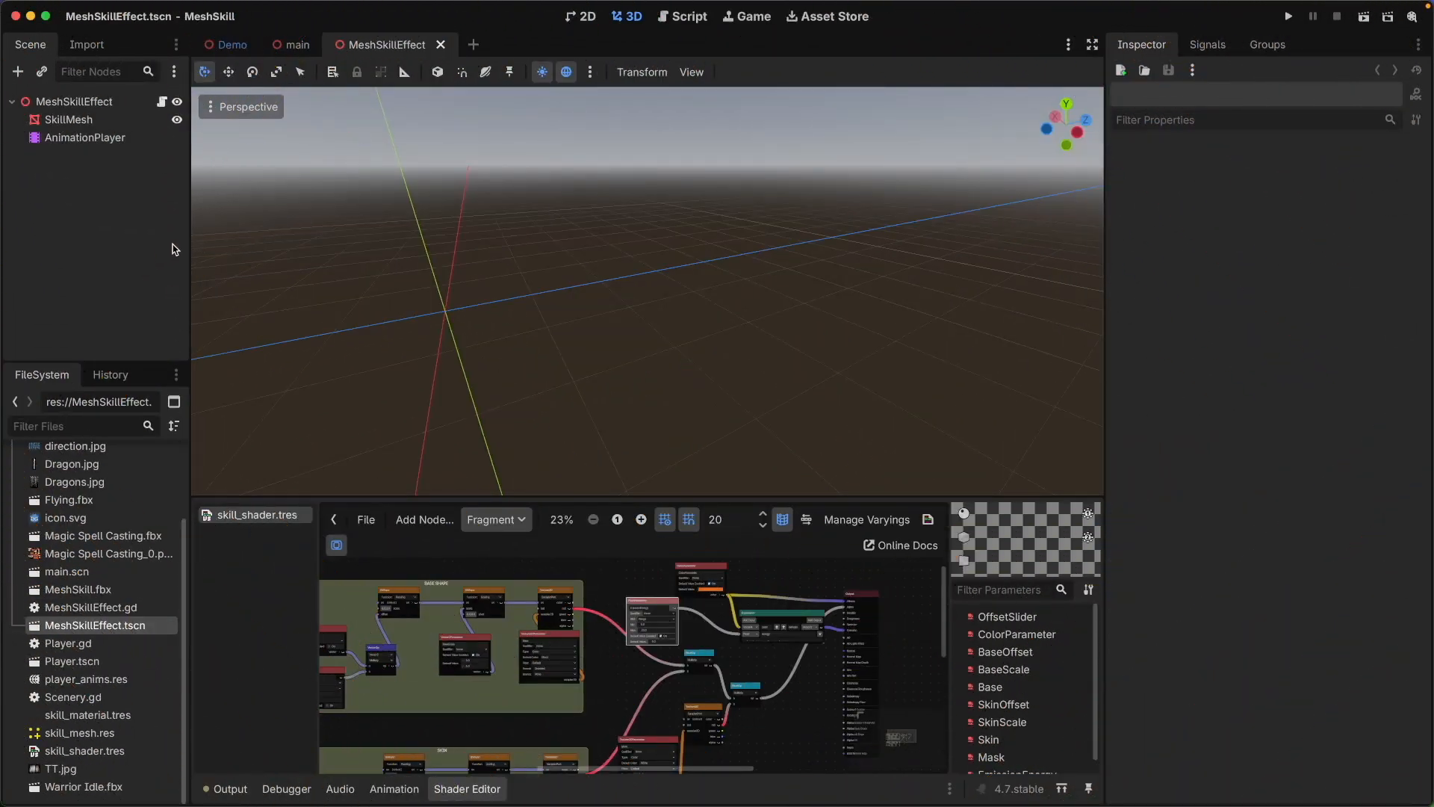
Widen the Scene dock in the MeshSkillEffect scene and scrub the cast animation to about 1.08 seconds
{"action": "left_click_drag", "start_coordinate": [188, 246], "coordinate": [226, 246]}
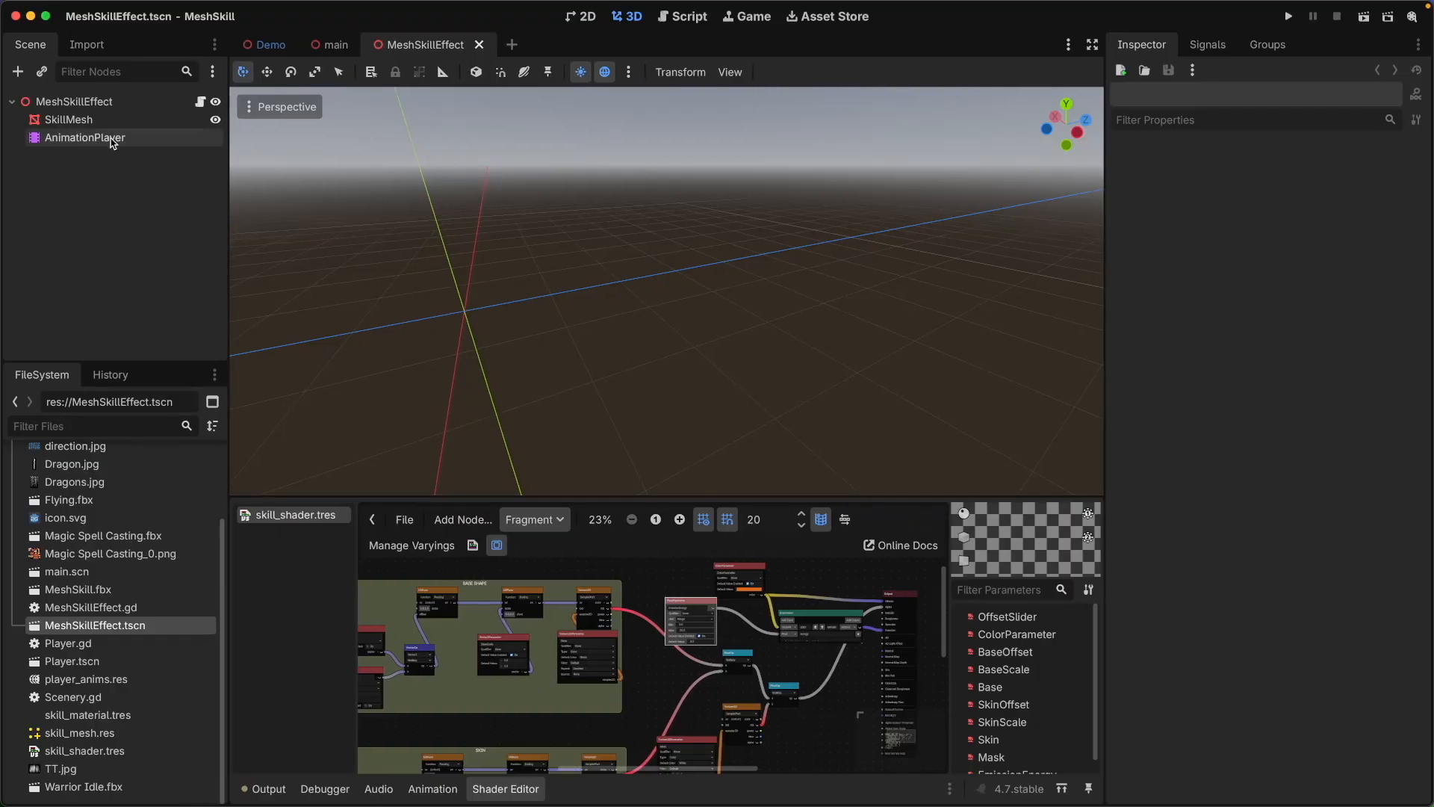
{"action": "left_click", "coordinate": [88, 122]}
{"action": "mouse_move", "coordinate": [437, 482]}
{"action": "left_mouse_down"}
{"action": "mouse_move", "coordinate": [472, 482]}
{"action": "mouse_move", "coordinate": [410, 490]}
{"action": "mouse_move", "coordinate": [493, 487]}
{"action": "mouse_move", "coordinate": [464, 487]}
{"action": "left_mouse_up"}
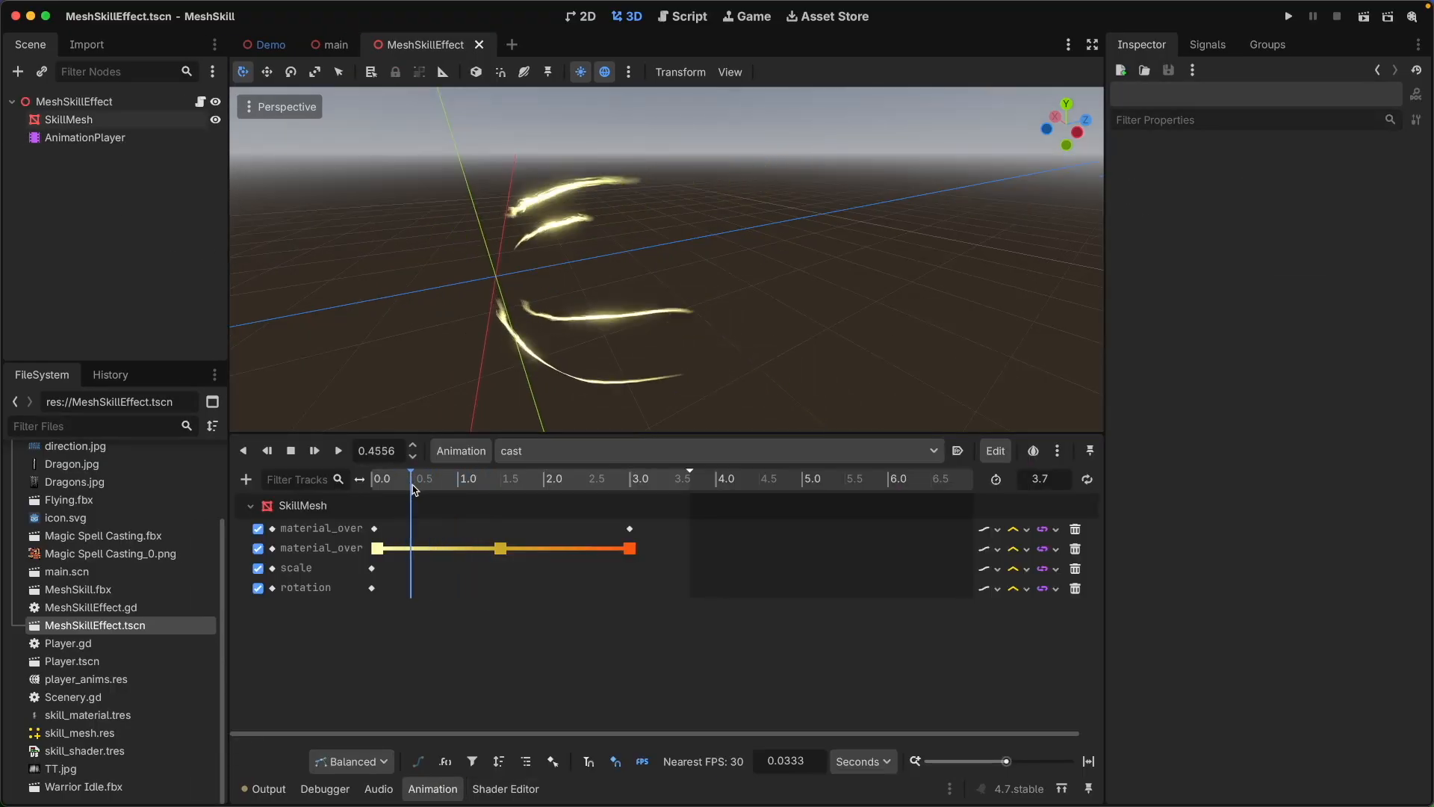
Select SkillMesh and review its shader parameters, including the Skin, Mask and Emission Energy settings
{"action": "left_click", "coordinate": [75, 101]}
{"action": "left_click", "coordinate": [401, 181]}
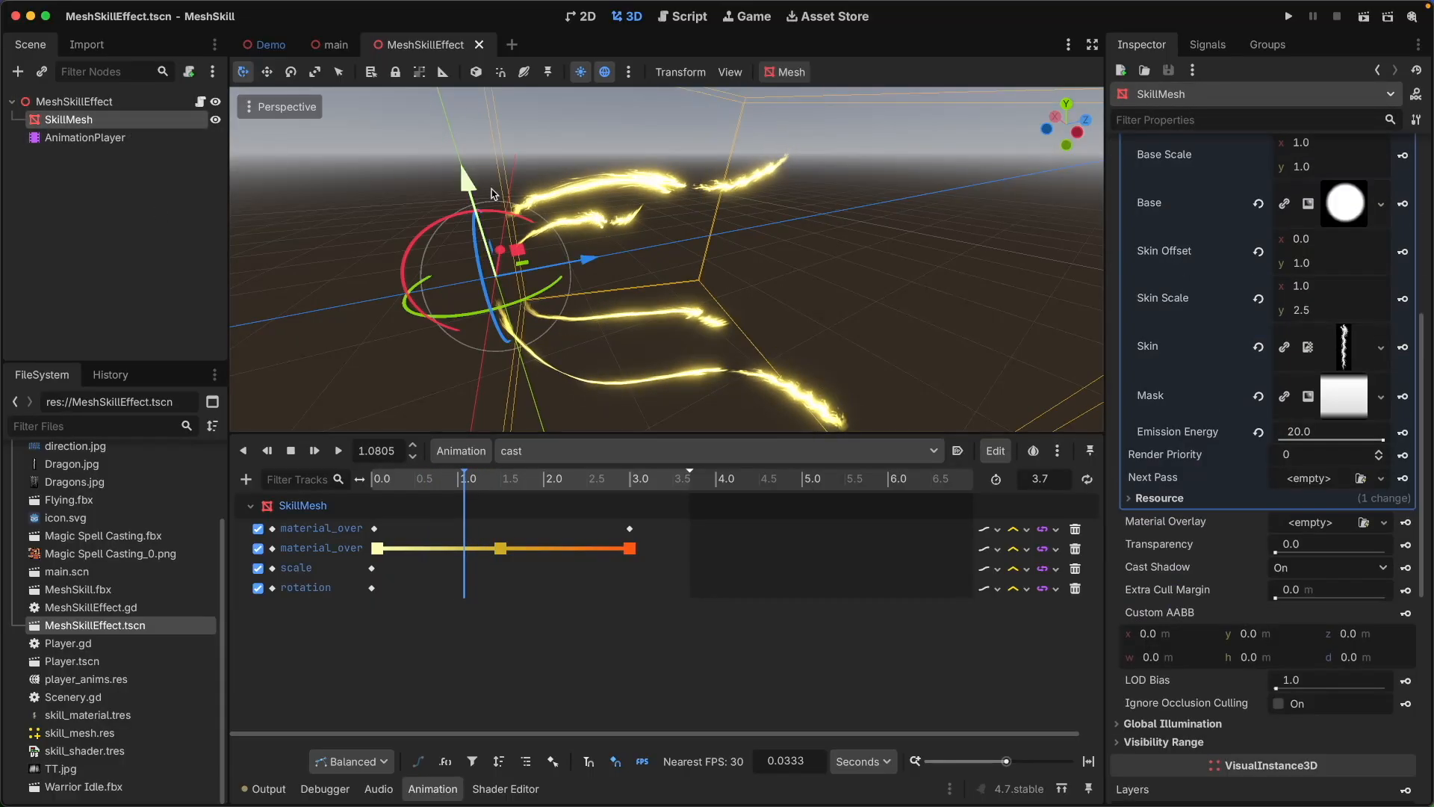
{"action": "scroll", "coordinate": [1201, 323], "scroll_direction": "down", "scroll_amount": 2}
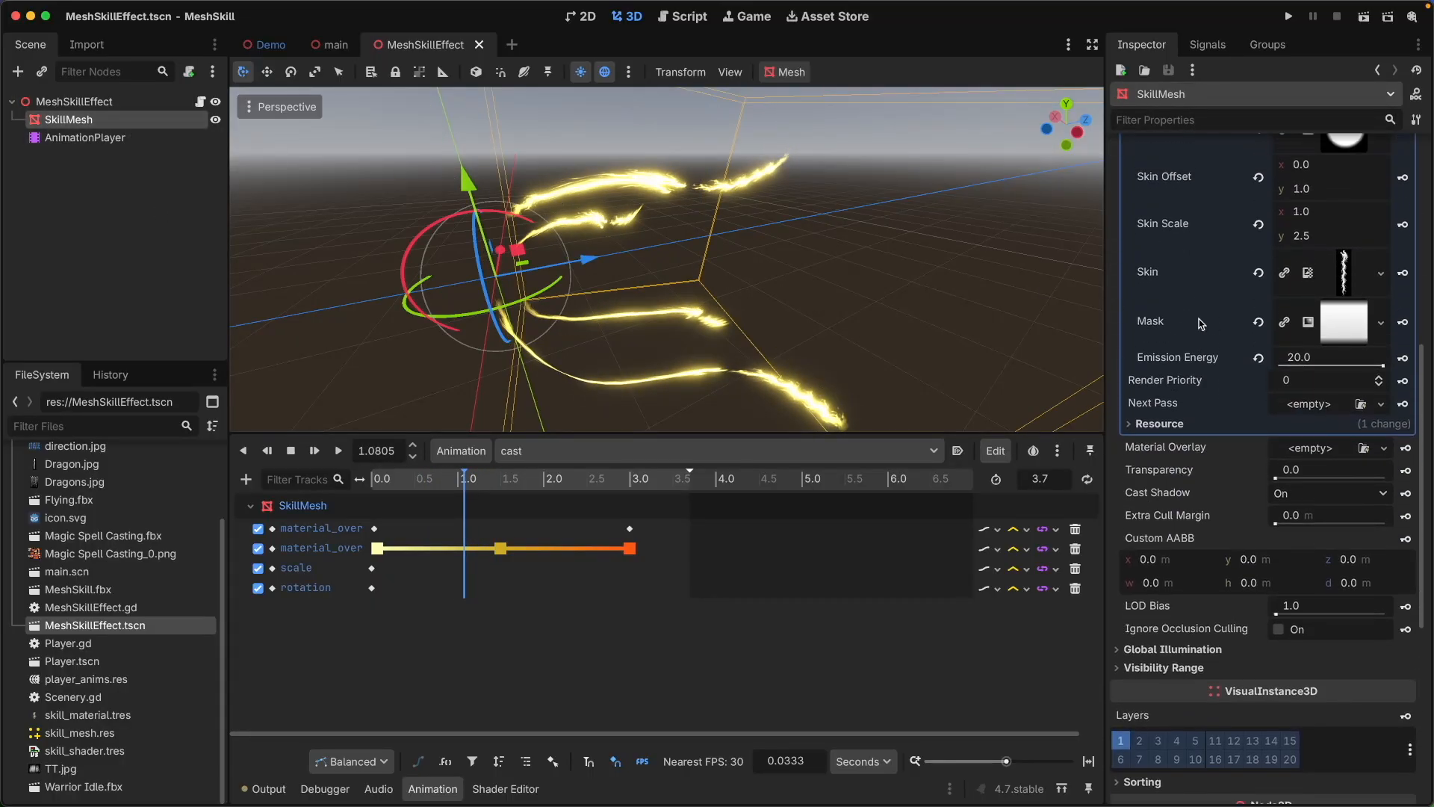
Expand the Skin texture in SkillMesh's shader parameters to examine it, and deselect the mesh
{"action": "left_click", "coordinate": [1347, 274]}
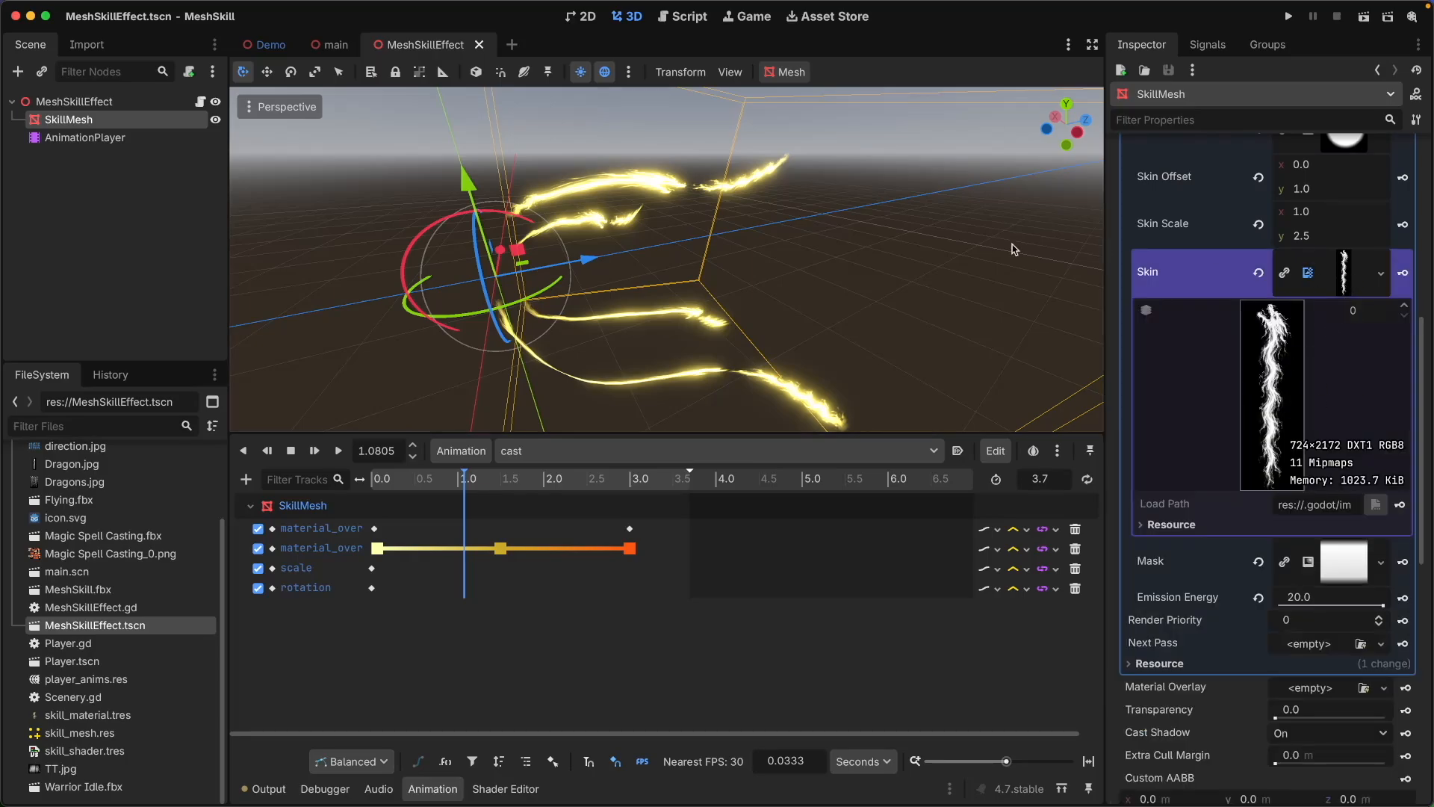
{"action": "left_click", "coordinate": [272, 132]}
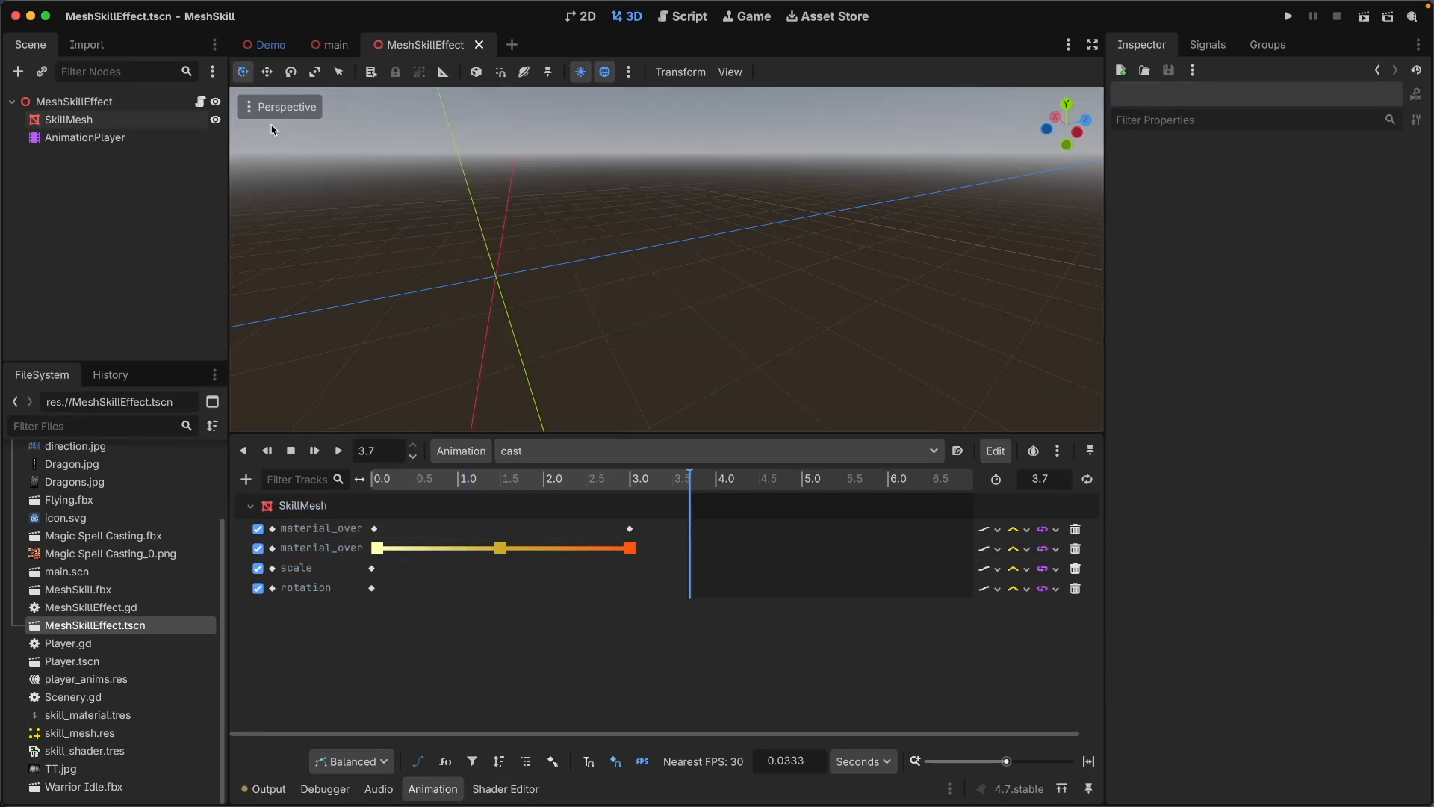
Add an AnimationPlayer with a new animation under the root Node3D of the main scene
{"action": "left_click", "coordinate": [330, 45]}
{"action": "left_click", "coordinate": [136, 238]}
{"action": "left_click", "coordinate": [20, 120]}
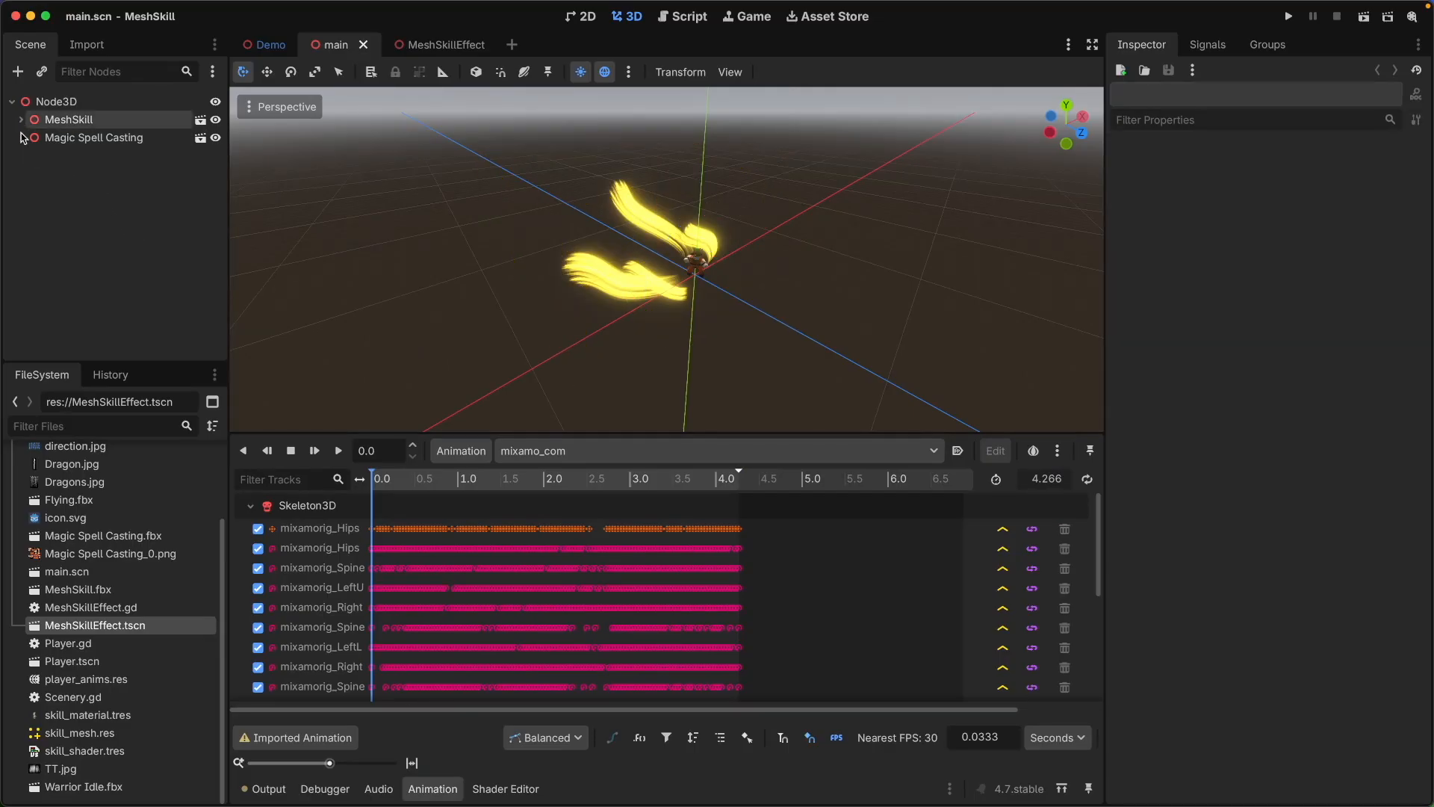
{"action": "left_click", "coordinate": [112, 102]}
{"action": "right_click", "coordinate": [118, 104]}
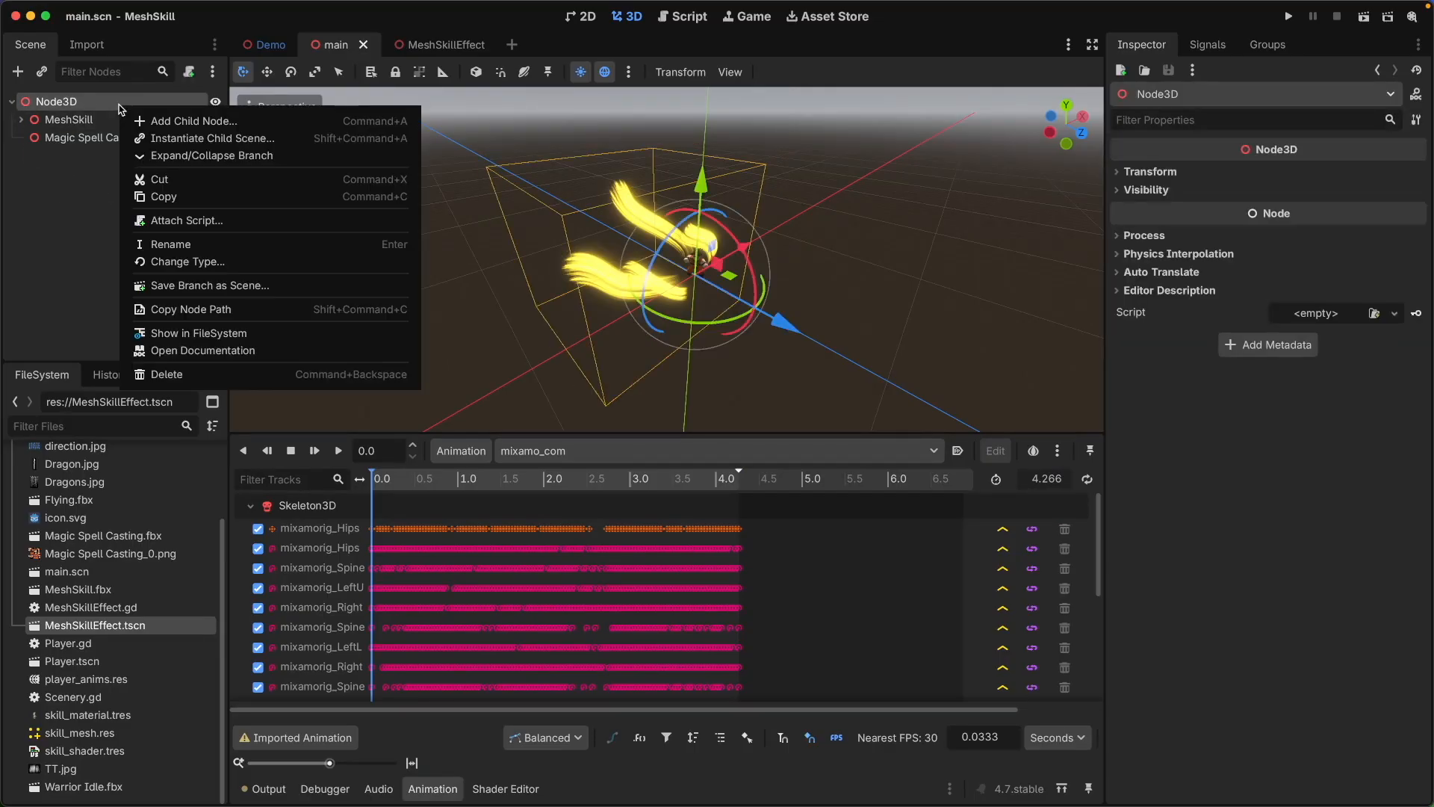
{"action": "left_click", "coordinate": [153, 119]}
{"action": "type", "text": "animation"}
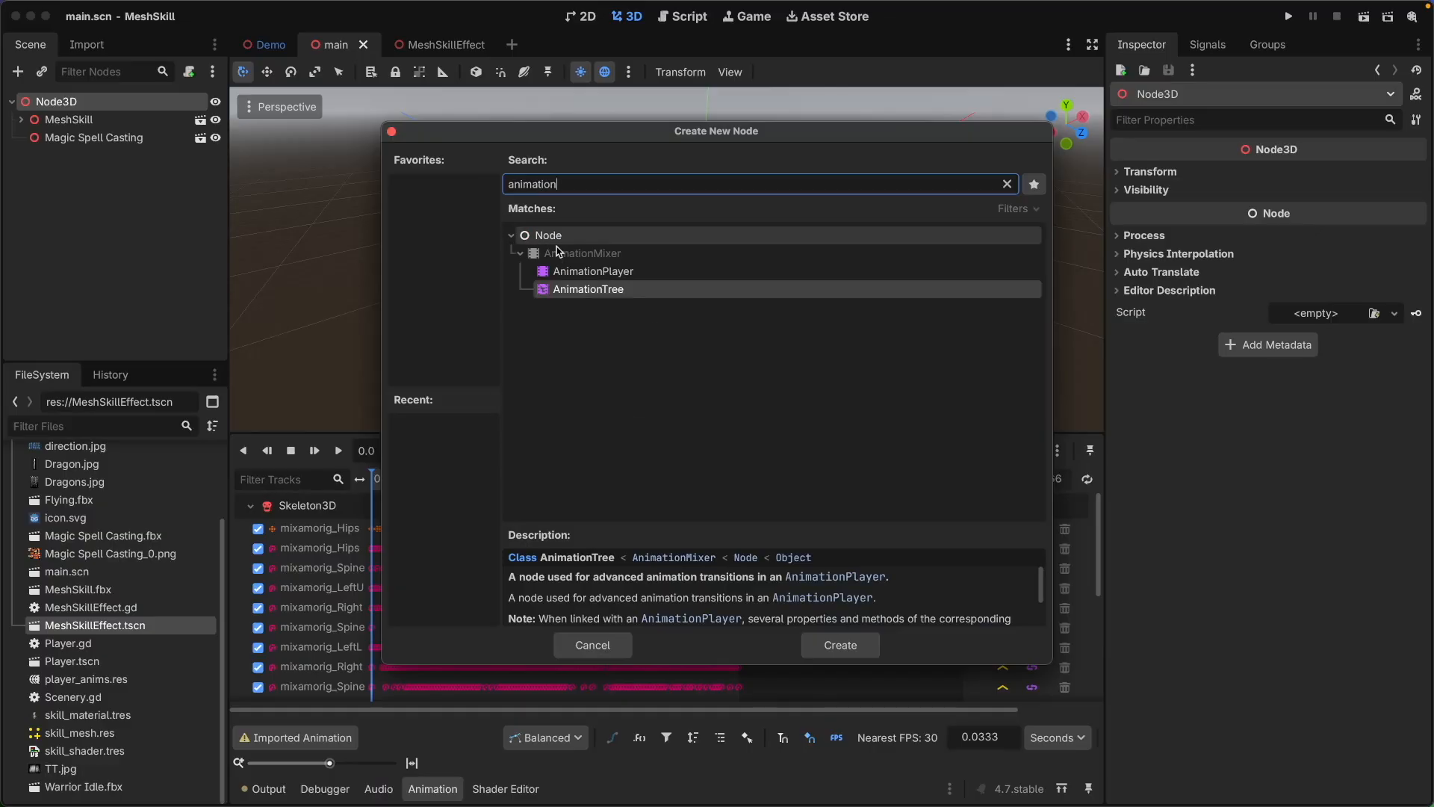
{"action": "left_click", "coordinate": [635, 274]}
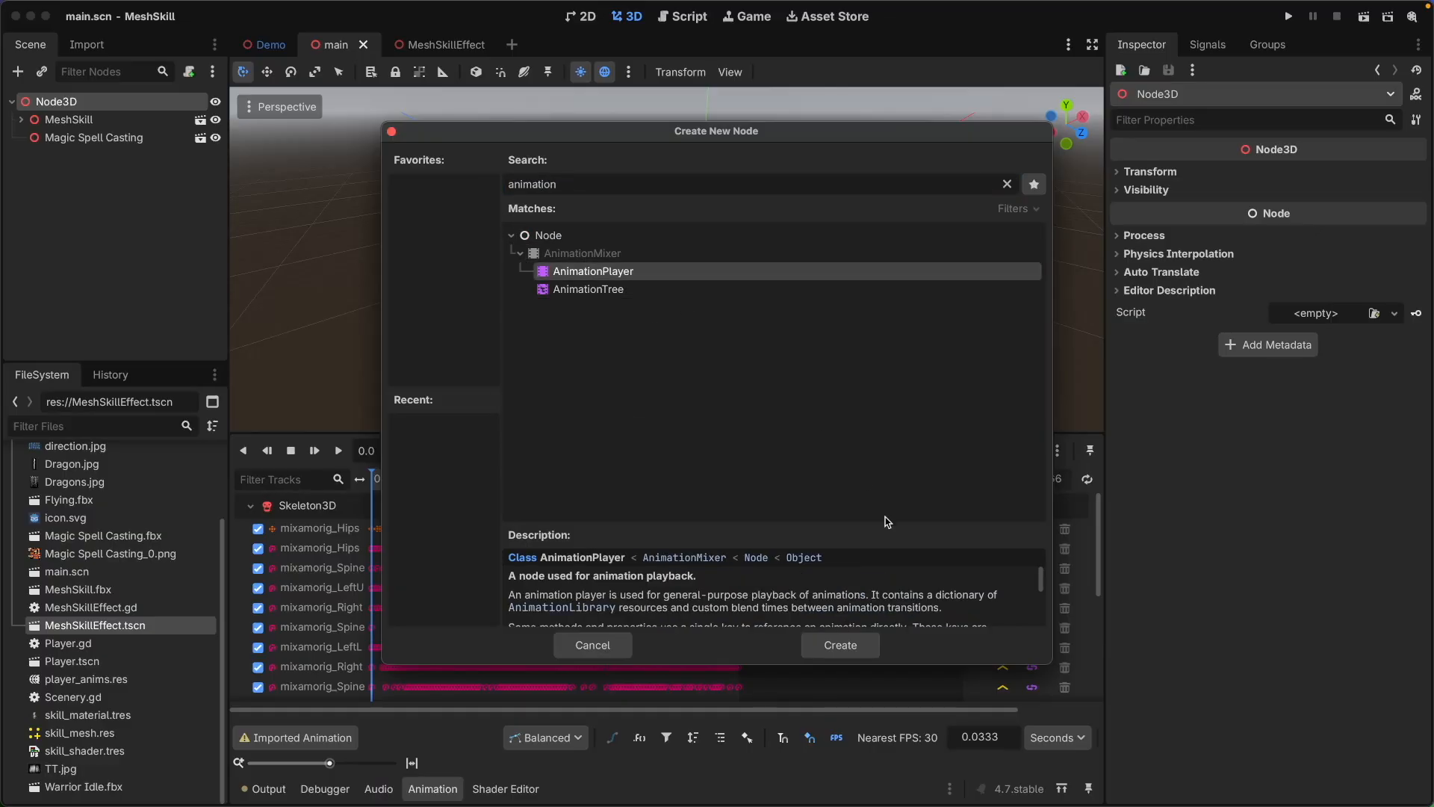
{"action": "left_click", "coordinate": [840, 647]}
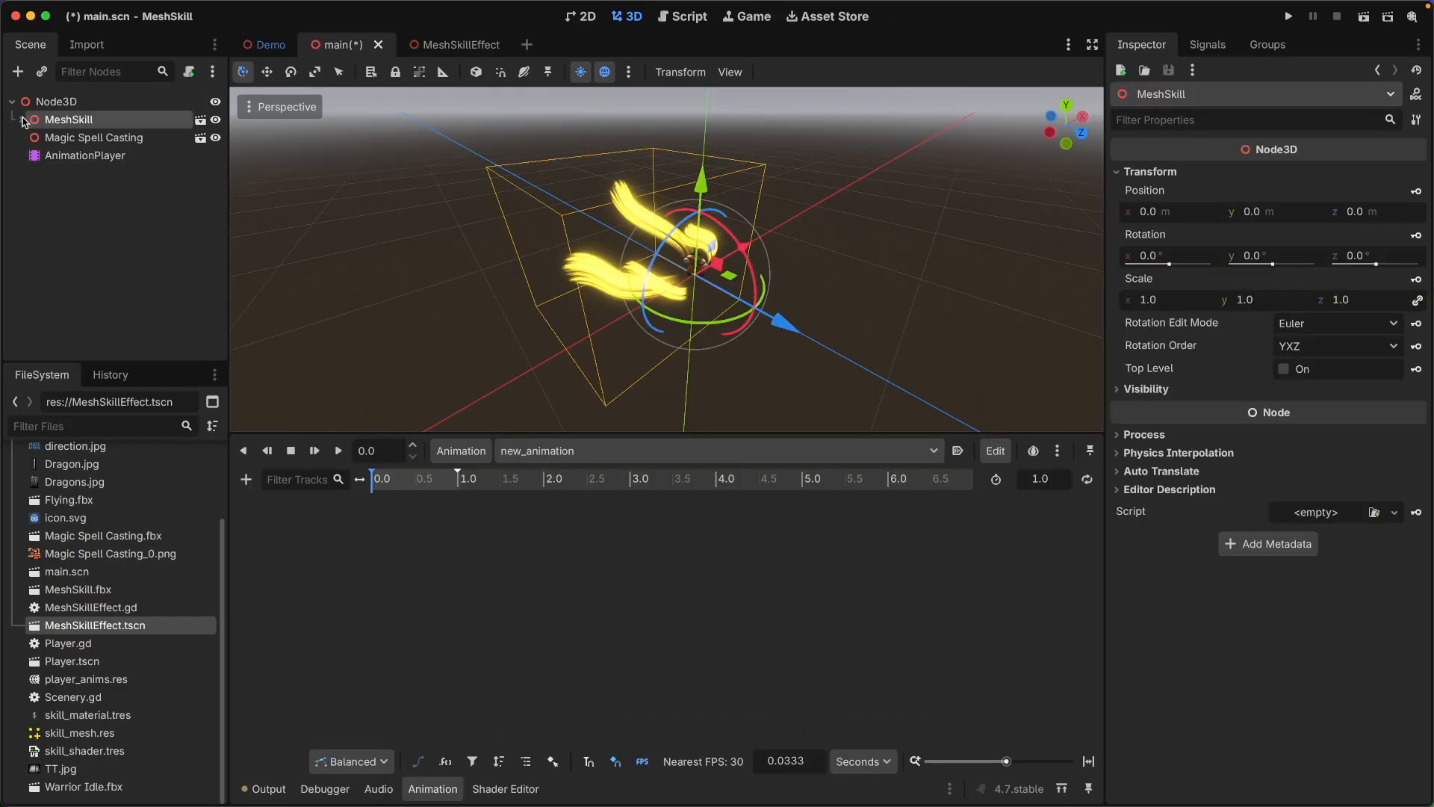
Set BézierCurve's Offset Slider shader parameter to -1.0 and key it at 0 seconds in a new track
{"action": "left_click", "coordinate": [21, 119]}
{"action": "left_click", "coordinate": [73, 138]}
{"action": "left_click_drag", "start_coordinate": [1314, 507], "coordinate": [1284, 507]}
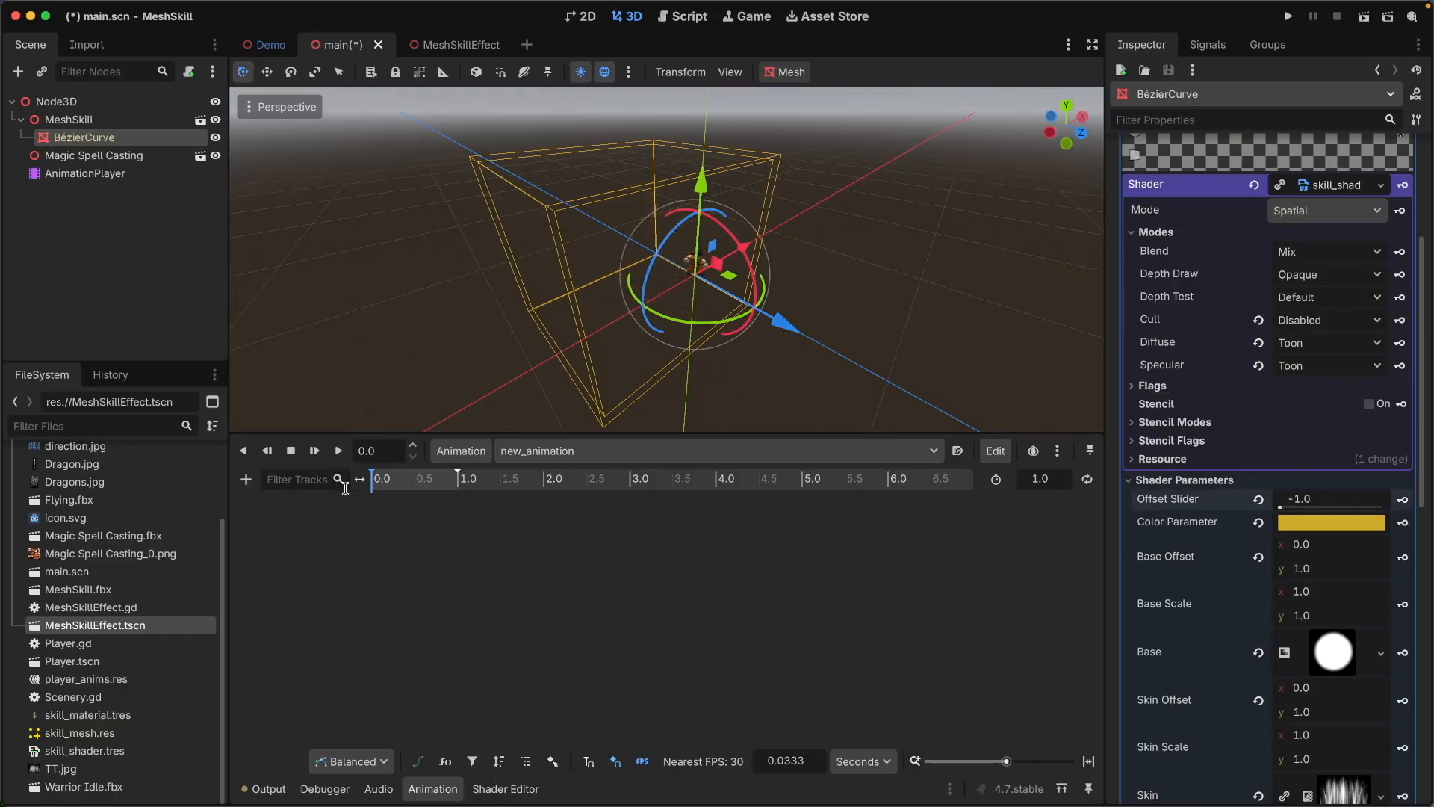
{"action": "left_click", "coordinate": [1403, 500]}
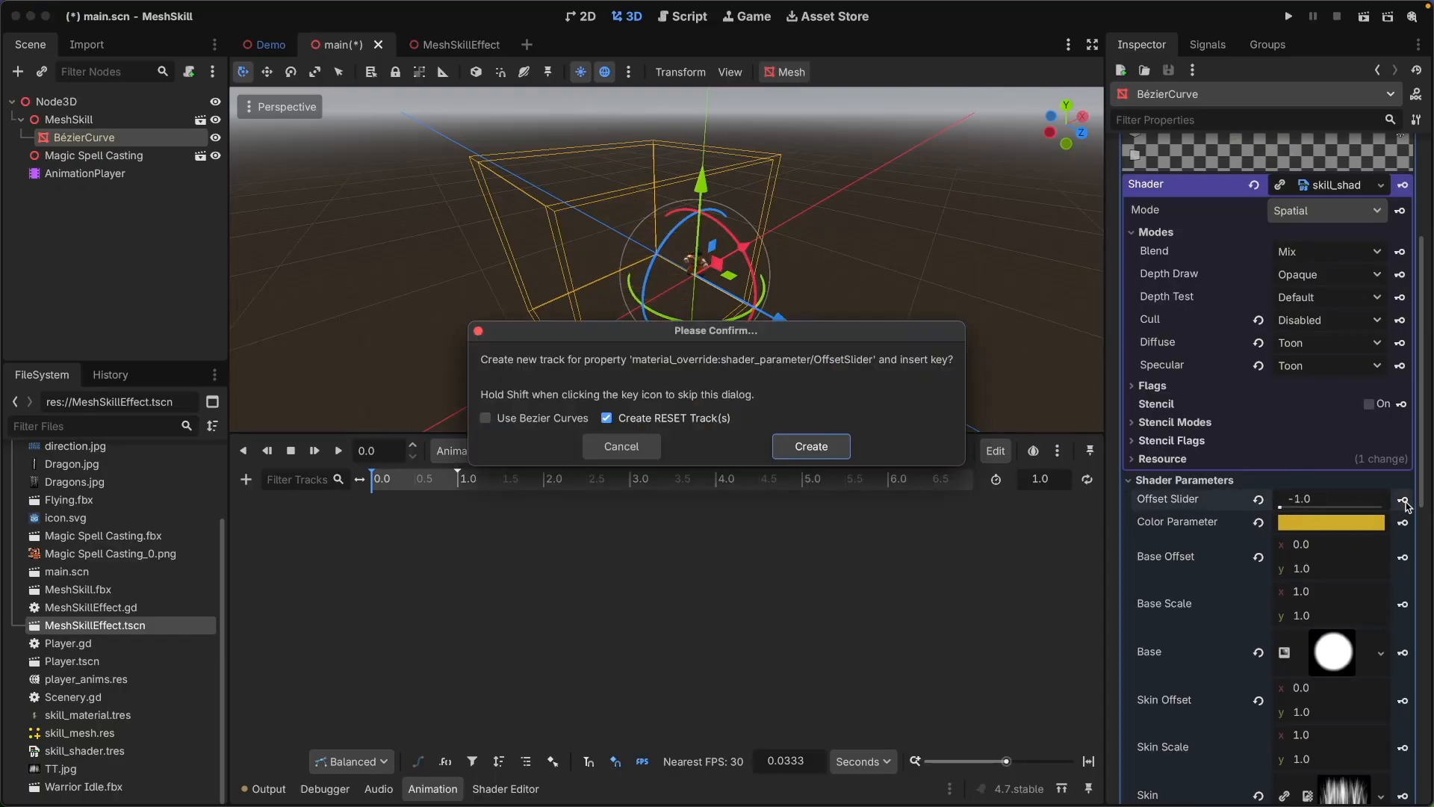
{"action": "left_click", "coordinate": [812, 447]}
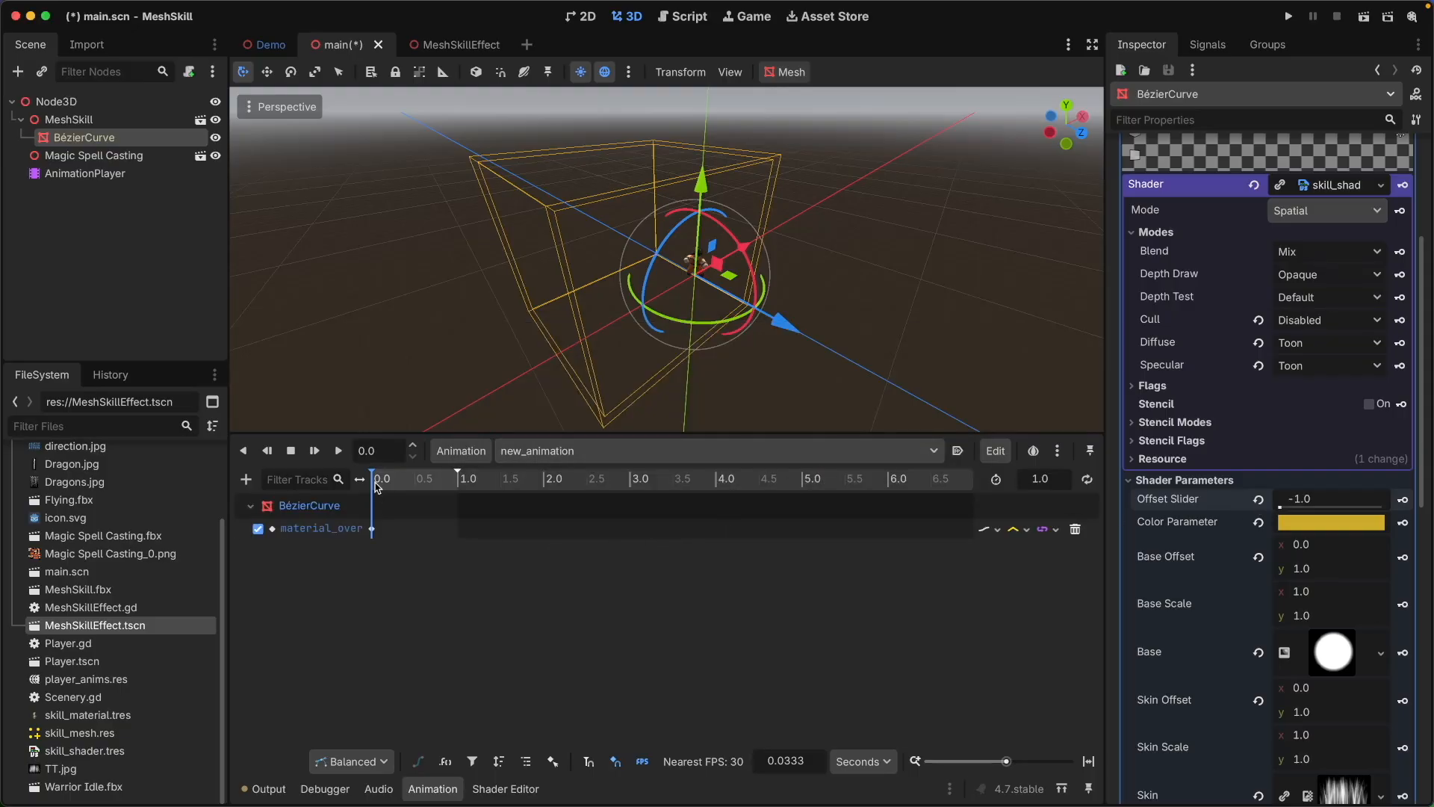
Extend the animation to about 3.47 seconds and key a raised Offset Slider value near the 2-second mark
{"action": "left_click_drag", "start_coordinate": [374, 482], "coordinate": [580, 491]}
{"action": "mouse_move", "coordinate": [453, 475]}
{"action": "left_mouse_down"}
{"action": "mouse_move", "coordinate": [409, 476]}
{"action": "mouse_move", "coordinate": [675, 483]}
{"action": "left_mouse_up"}
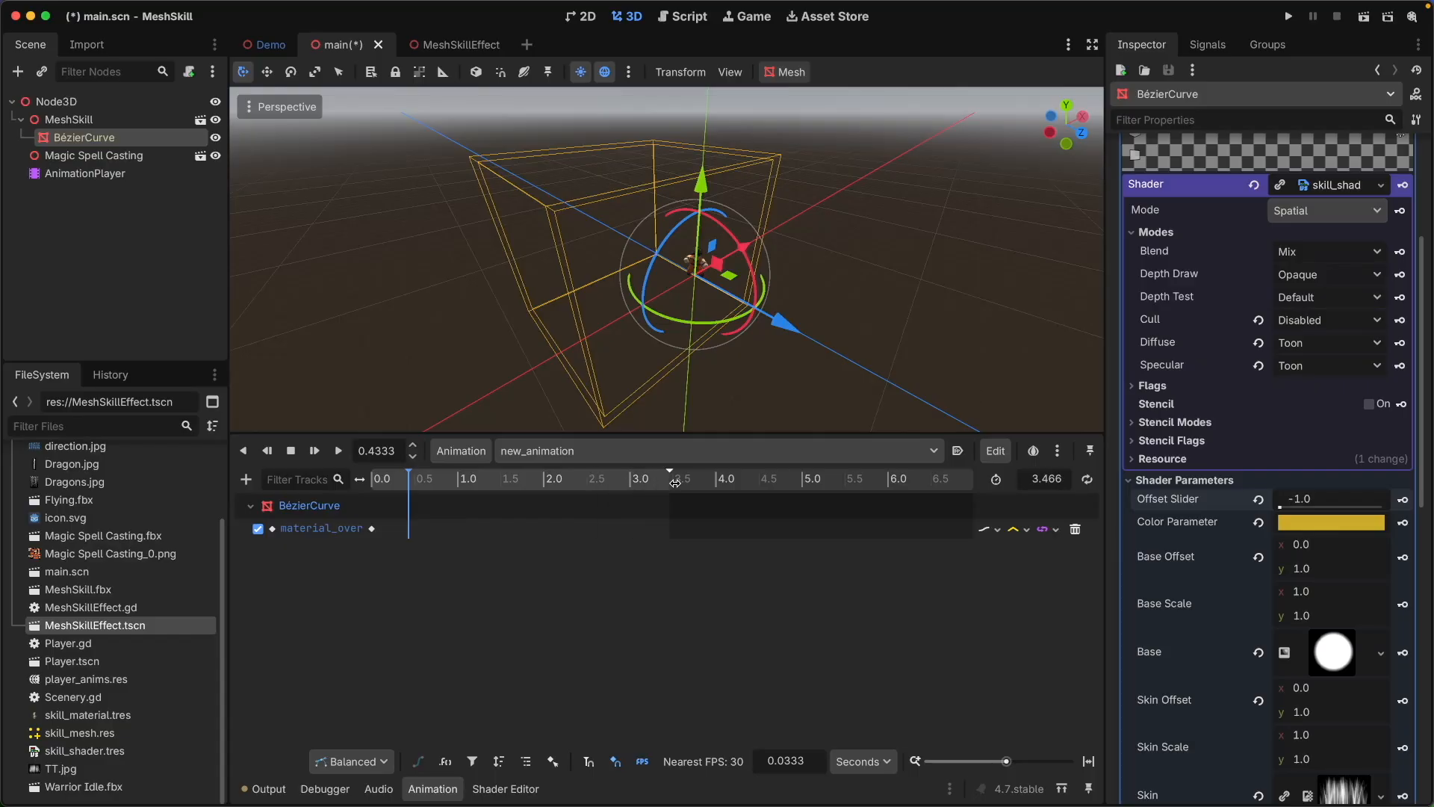
{"action": "left_click_drag", "start_coordinate": [401, 479], "coordinate": [544, 479]}
{"action": "left_click_drag", "start_coordinate": [1280, 507], "coordinate": [1375, 508]}
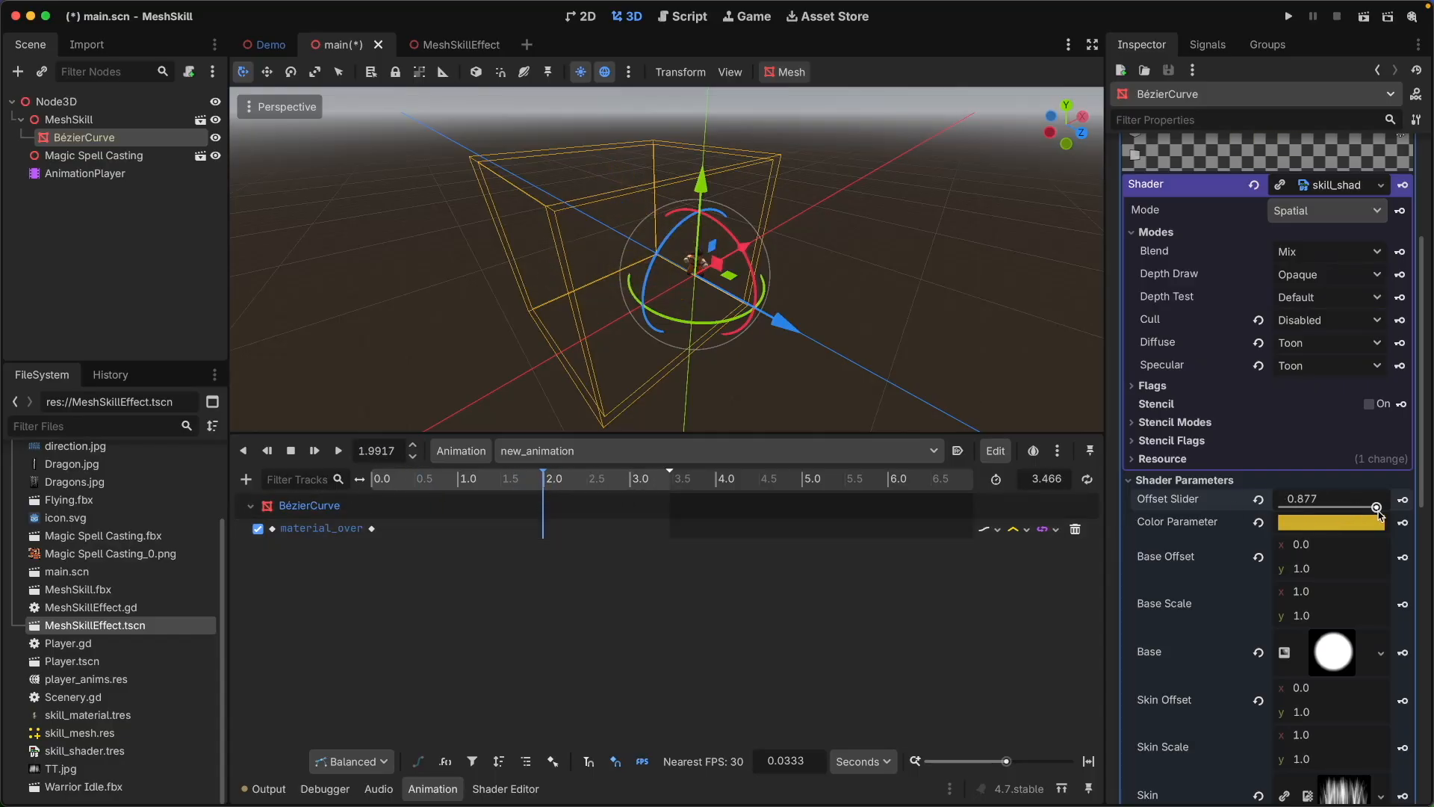
Play the new animation from the start to check the ribbon movement, and stop it
{"action": "left_click_drag", "start_coordinate": [544, 478], "coordinate": [330, 480]}
{"action": "left_click", "coordinate": [338, 452]}
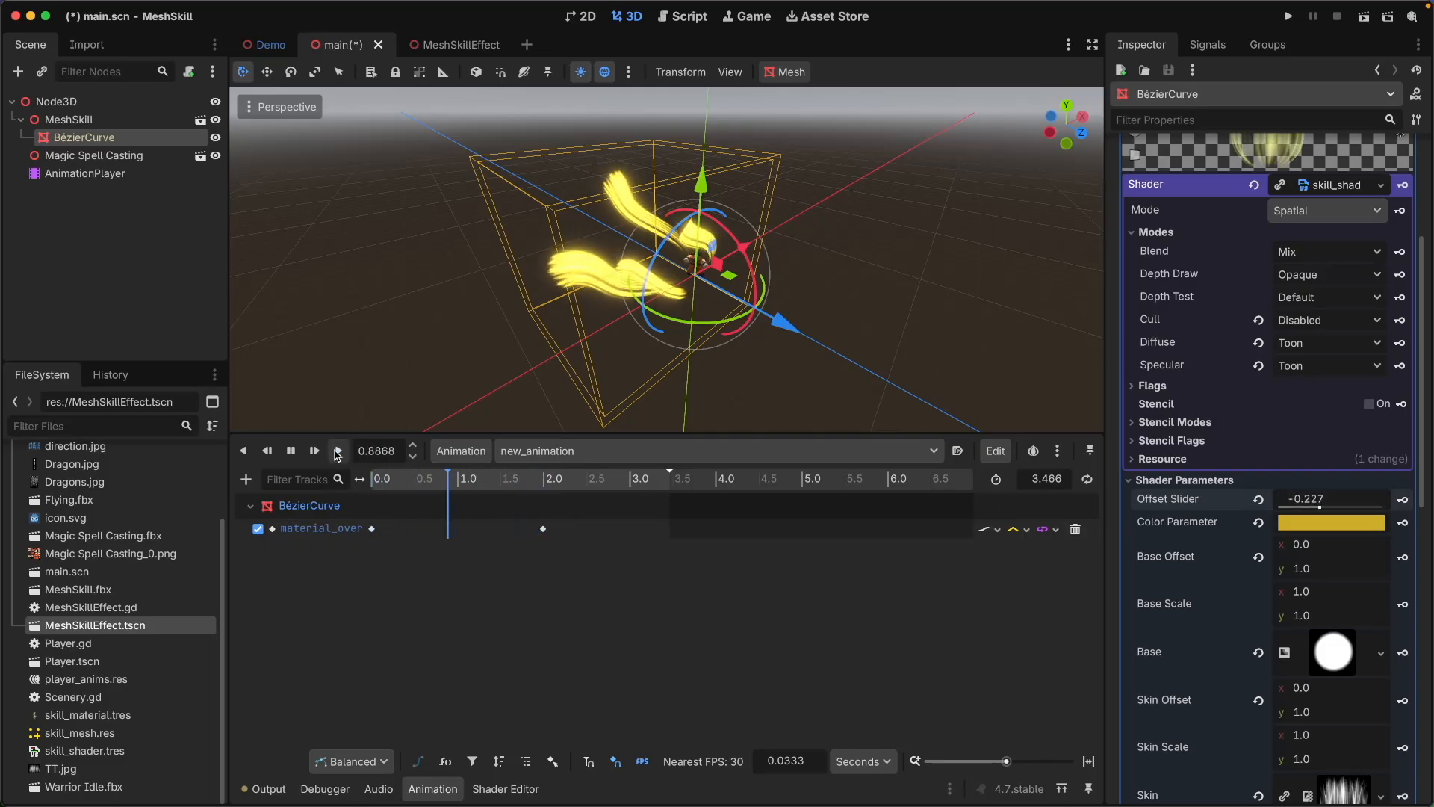
{"action": "left_click", "coordinate": [292, 452]}
{"action": "left_click", "coordinate": [340, 454]}
{"action": "left_click", "coordinate": [291, 452]}
Add a Call Method track to the animation that targets the root Node3D
{"action": "left_click", "coordinate": [247, 480]}
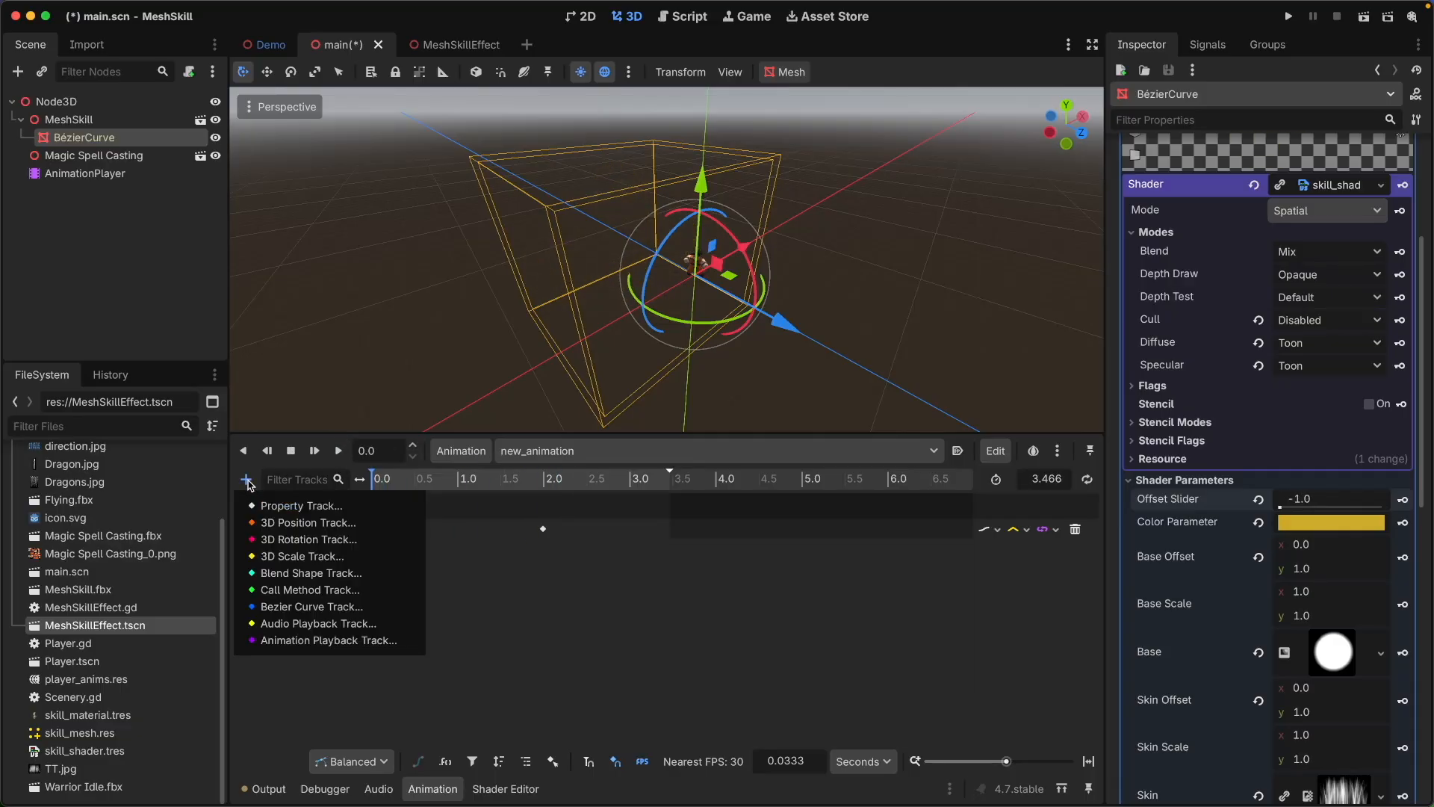
{"action": "left_click", "coordinate": [490, 608]}
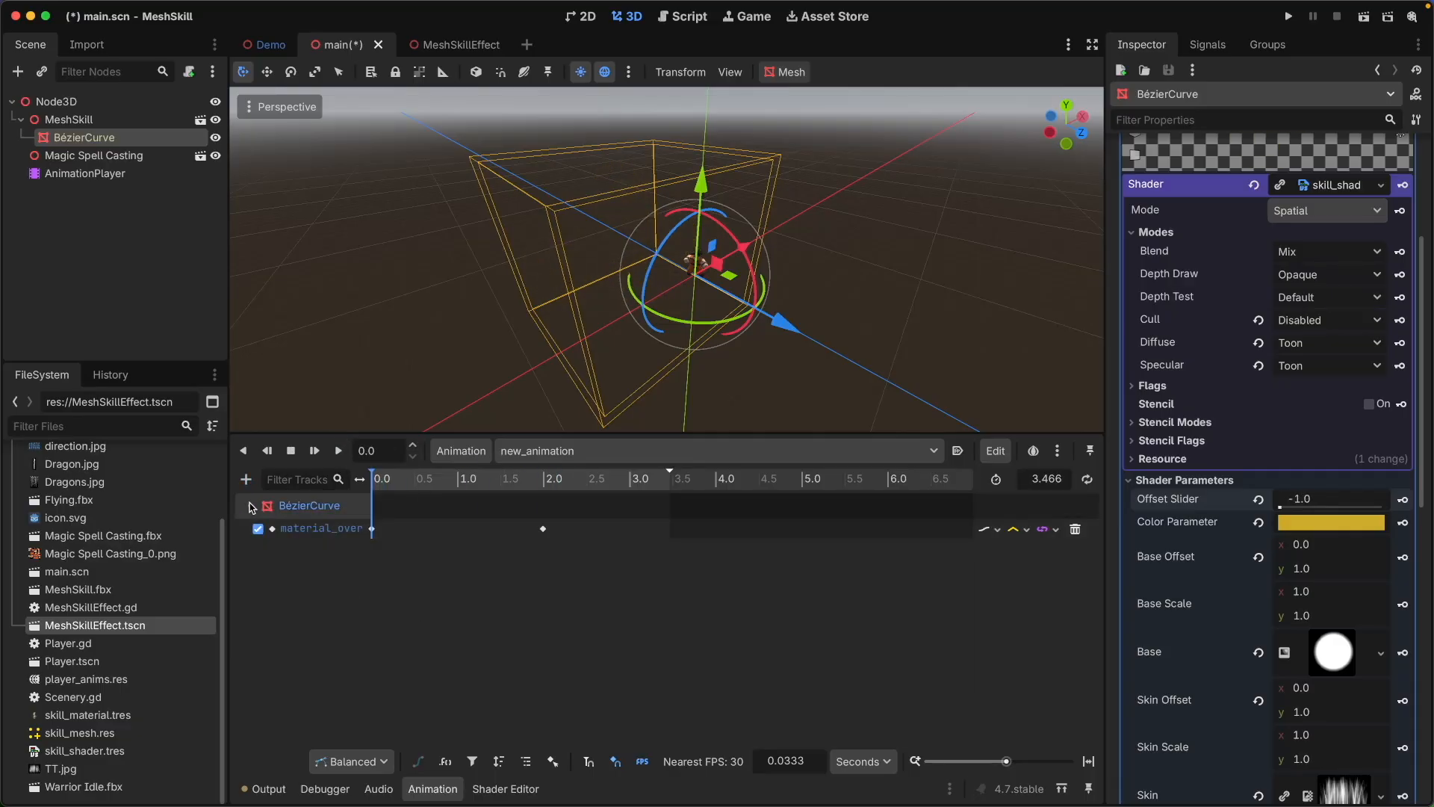
{"action": "left_click", "coordinate": [246, 480]}
{"action": "left_click", "coordinate": [277, 592]}
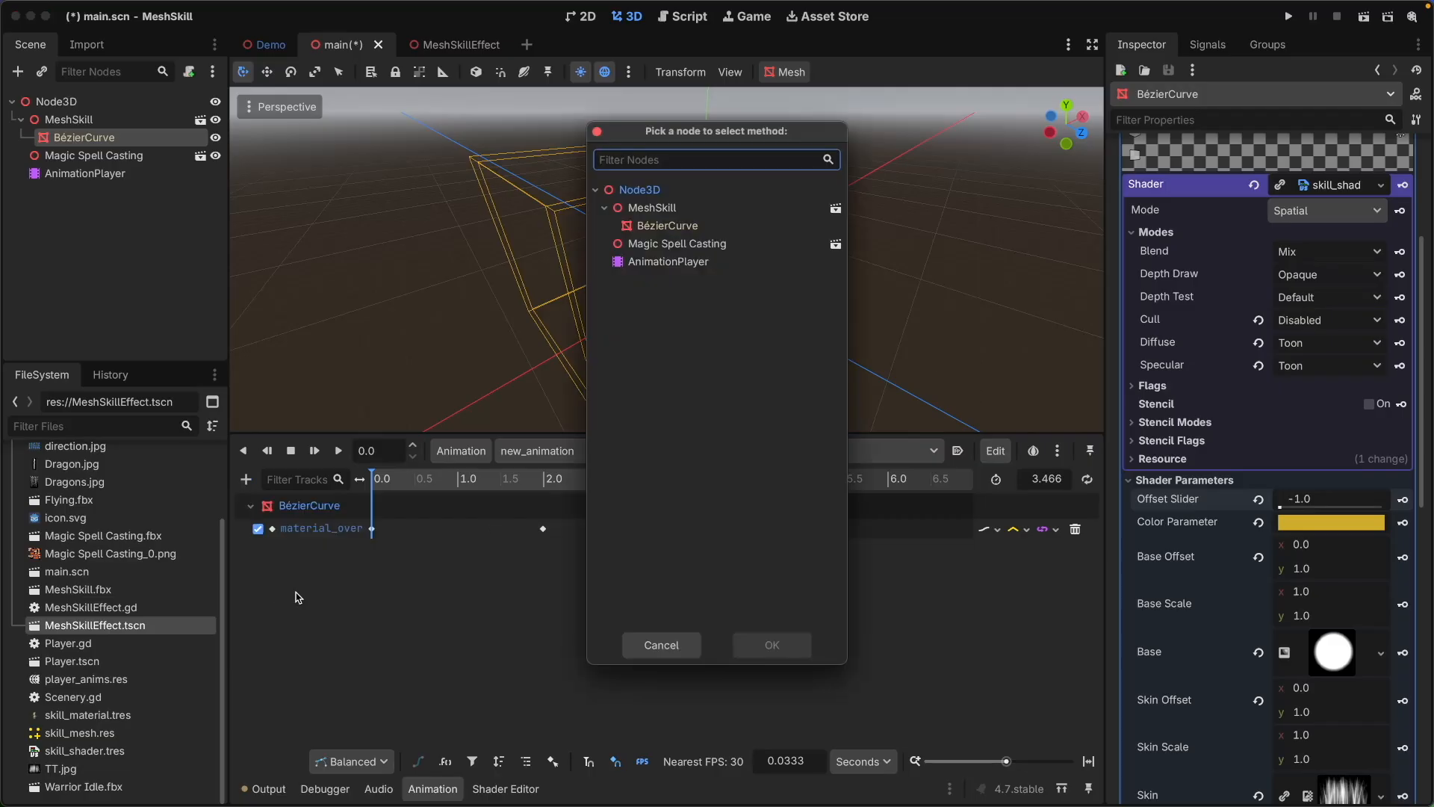
{"action": "left_click", "coordinate": [647, 191]}
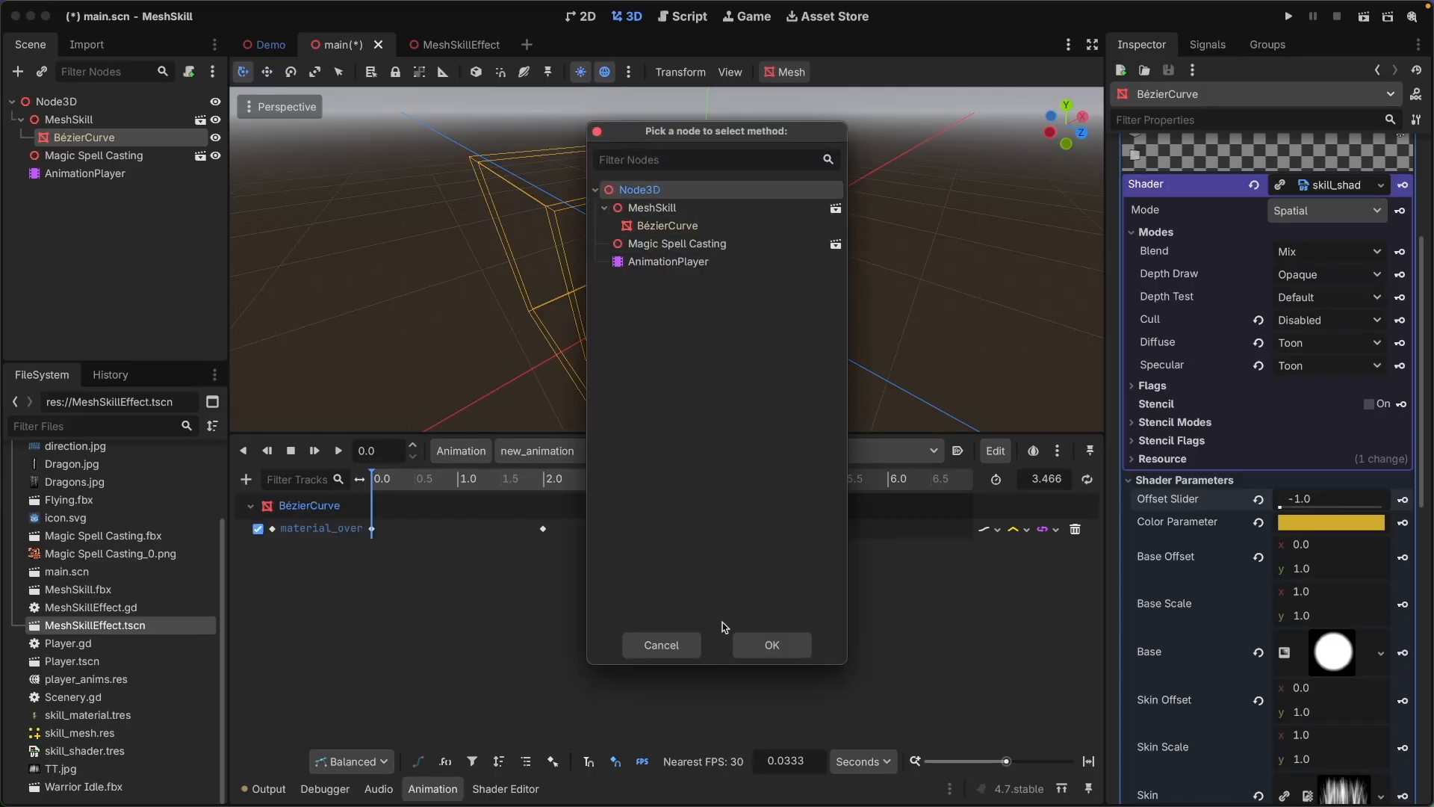
{"action": "left_click", "coordinate": [759, 645]}
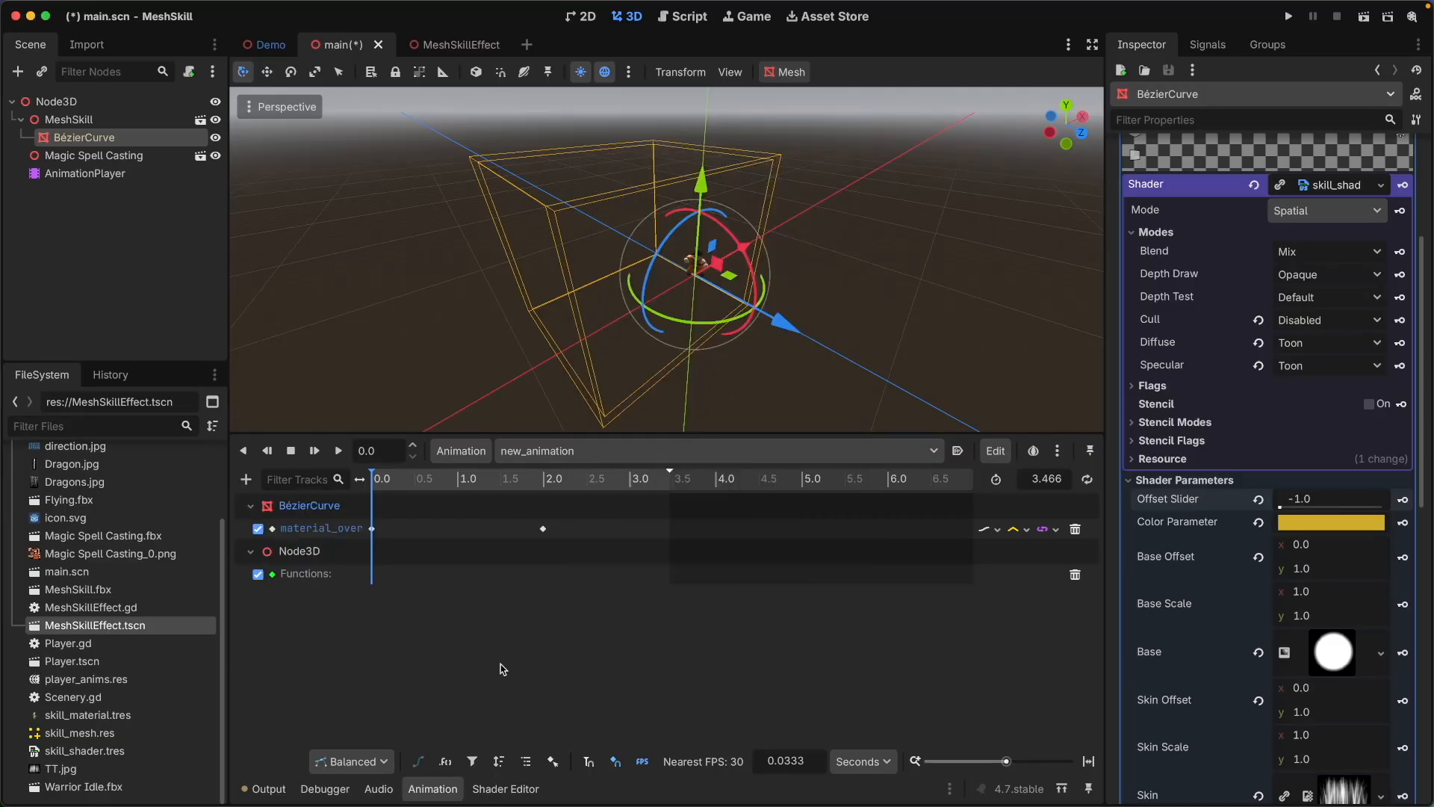
Start inserting a key at the beginning of the Functions track and browse the available Node3D methods
{"action": "right_click", "coordinate": [375, 582]}
{"action": "left_click", "coordinate": [403, 594]}
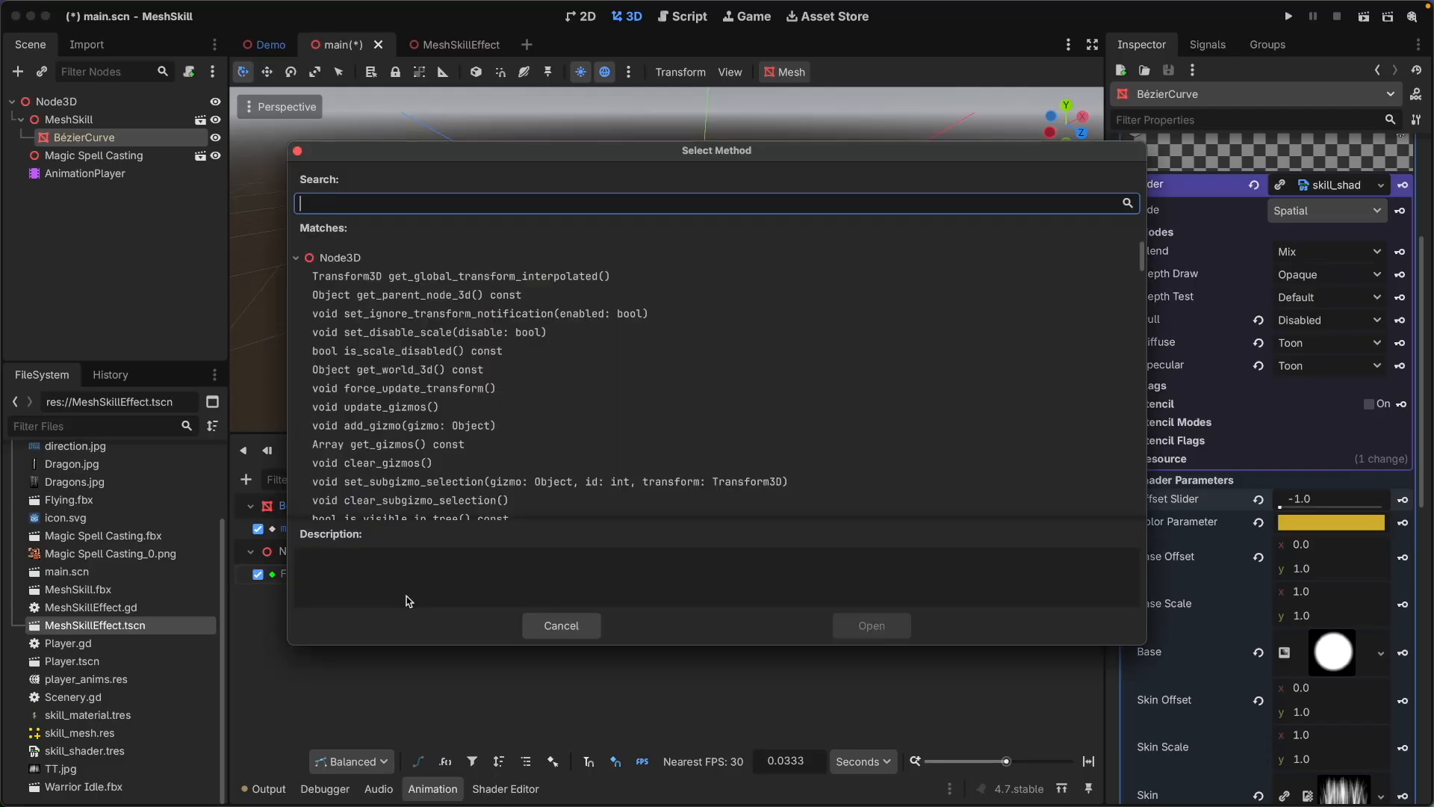
{"action": "scroll", "coordinate": [381, 373], "scroll_direction": "down", "scroll_amount": 10}
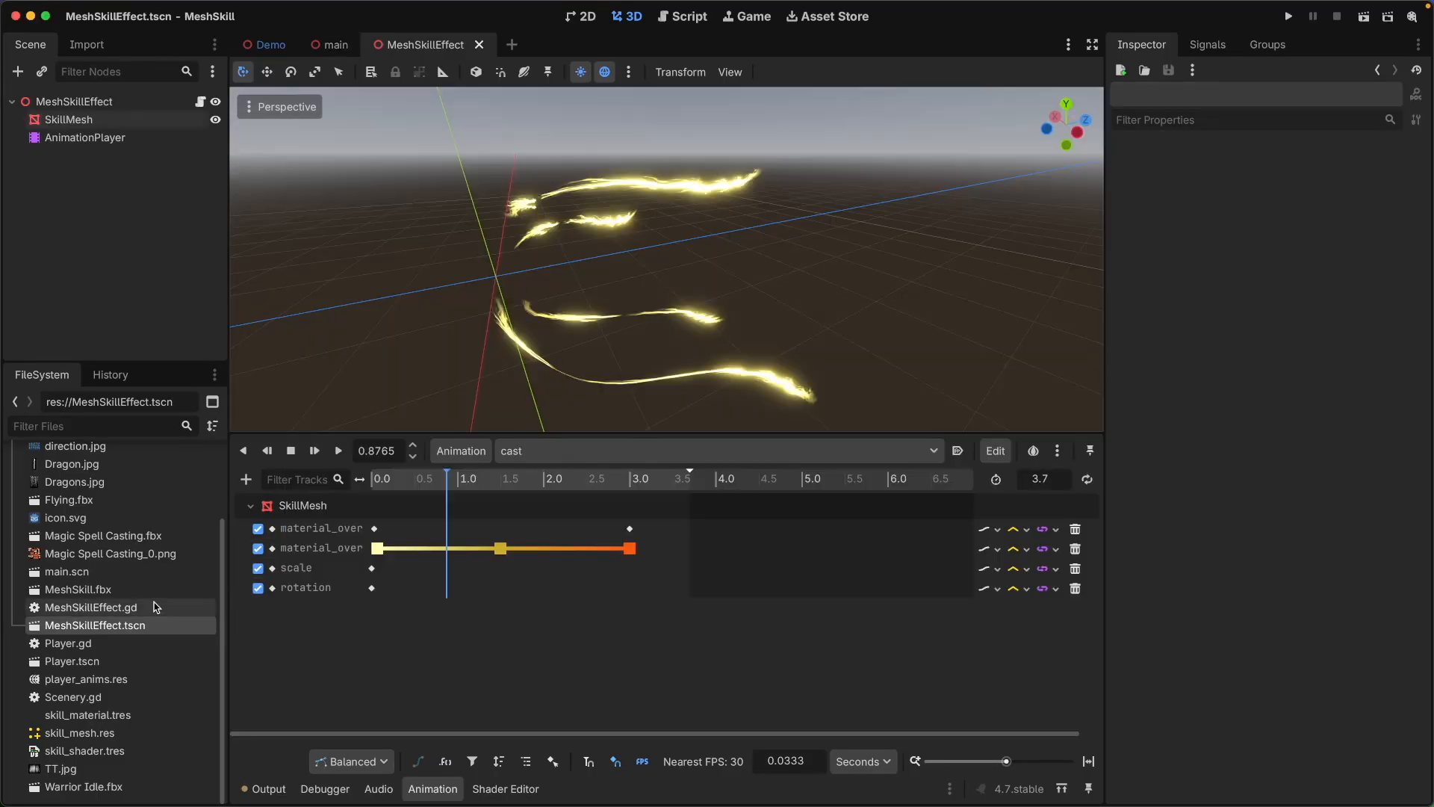
Open the Player.tscn scene and bring up the idle animation of its AnimationPlayer at the start
{"action": "left_click", "coordinate": [57, 664]}
{"action": "double_click", "coordinate": [54, 664]}
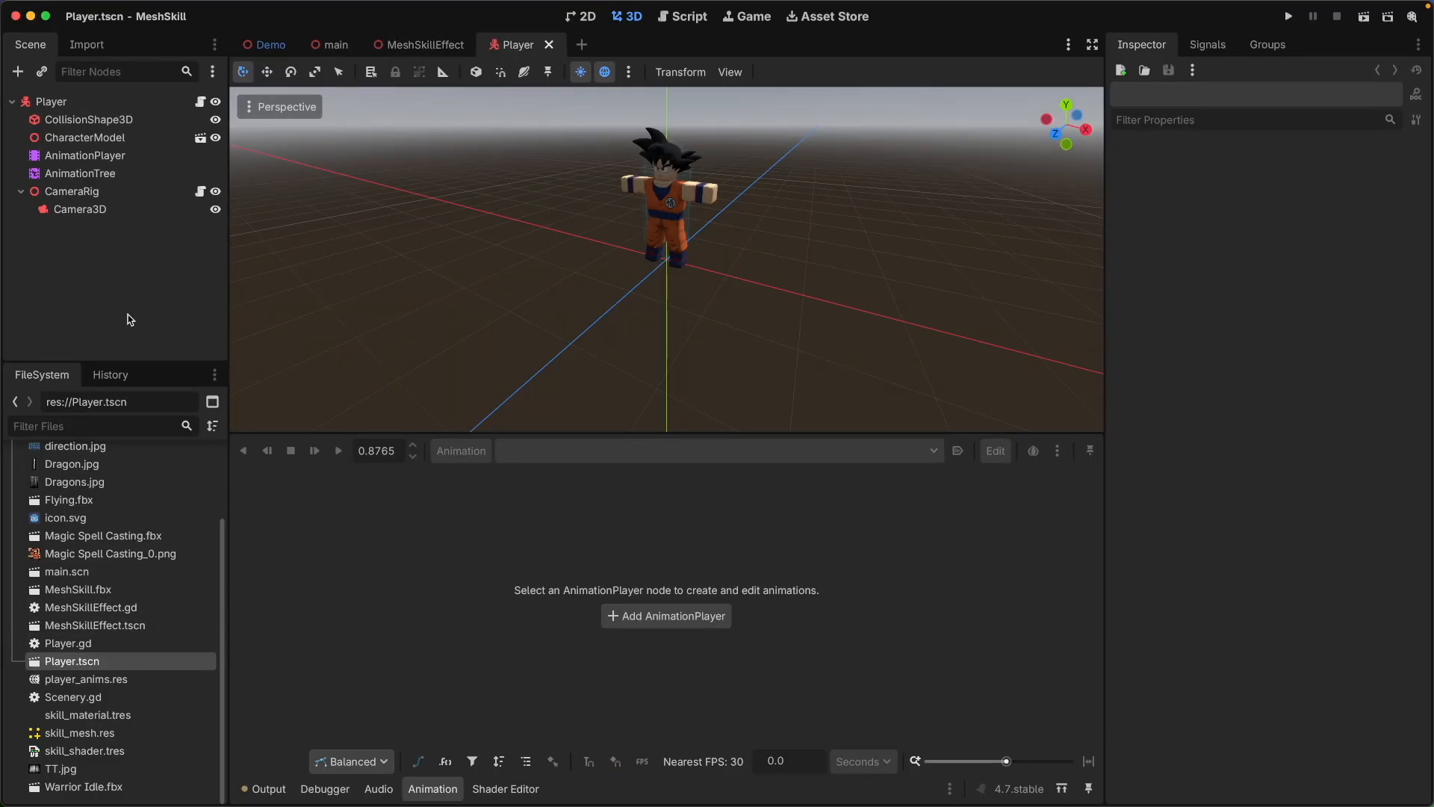
{"action": "left_click", "coordinate": [104, 157]}
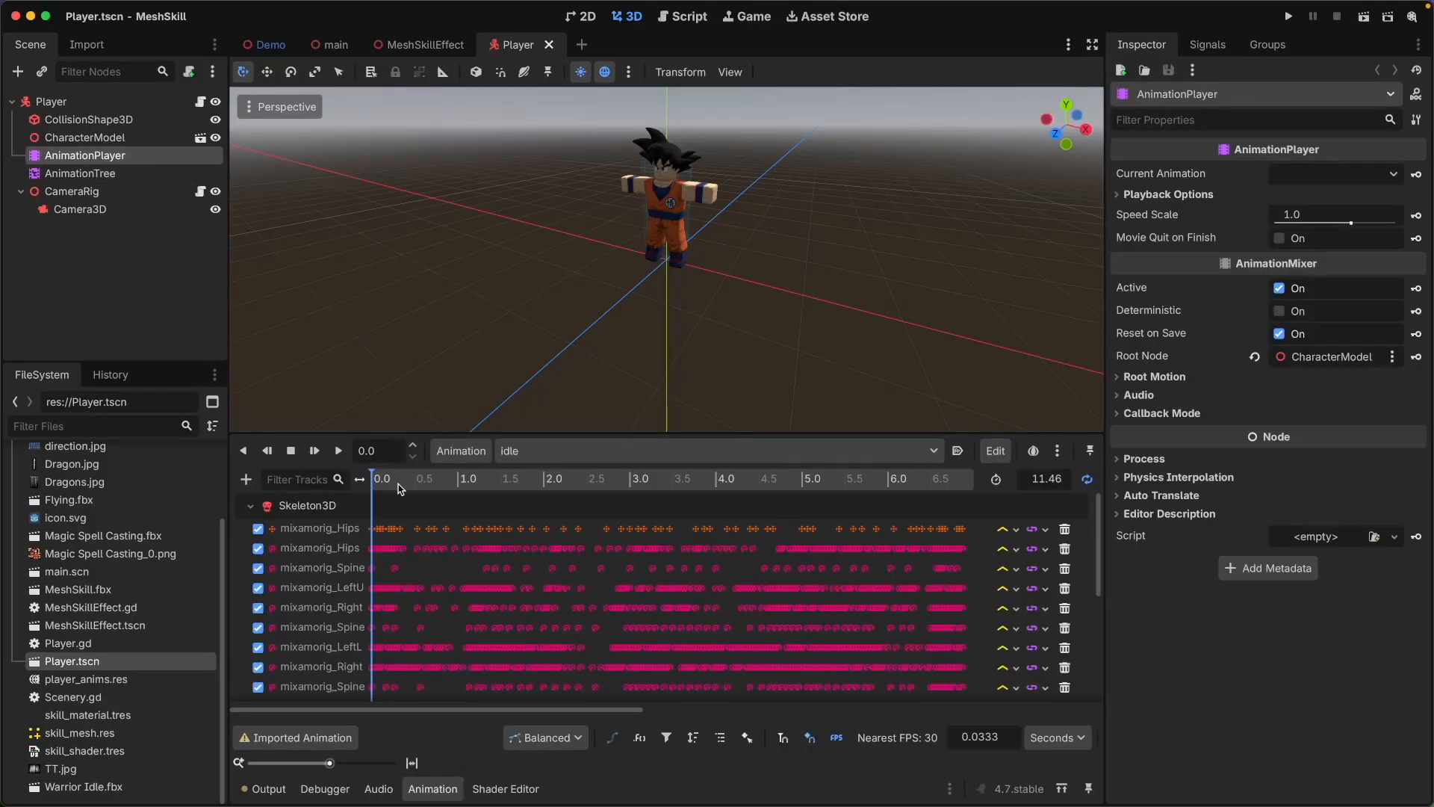
{"action": "left_click_drag", "start_coordinate": [376, 479], "coordinate": [324, 486]}
Turn off the AnimationTree's Active option and load the spell animation in the AnimationPlayer
{"action": "left_click", "coordinate": [82, 173]}
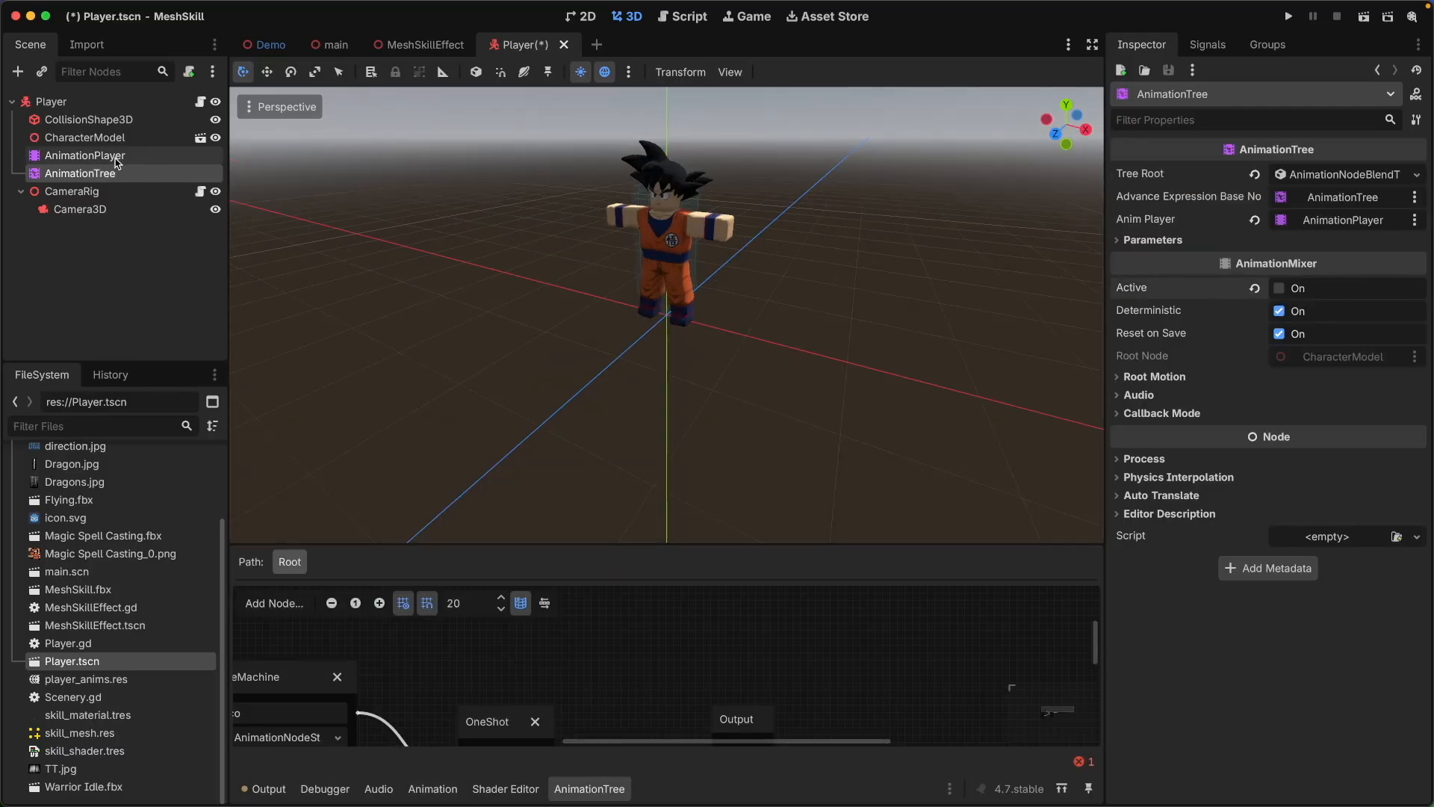
{"action": "left_click", "coordinate": [118, 162]}
{"action": "left_click", "coordinate": [527, 452]}
{"action": "left_click", "coordinate": [583, 503]}
{"action": "right_click_drag", "start_coordinate": [666, 328], "coordinate": [814, 328]}
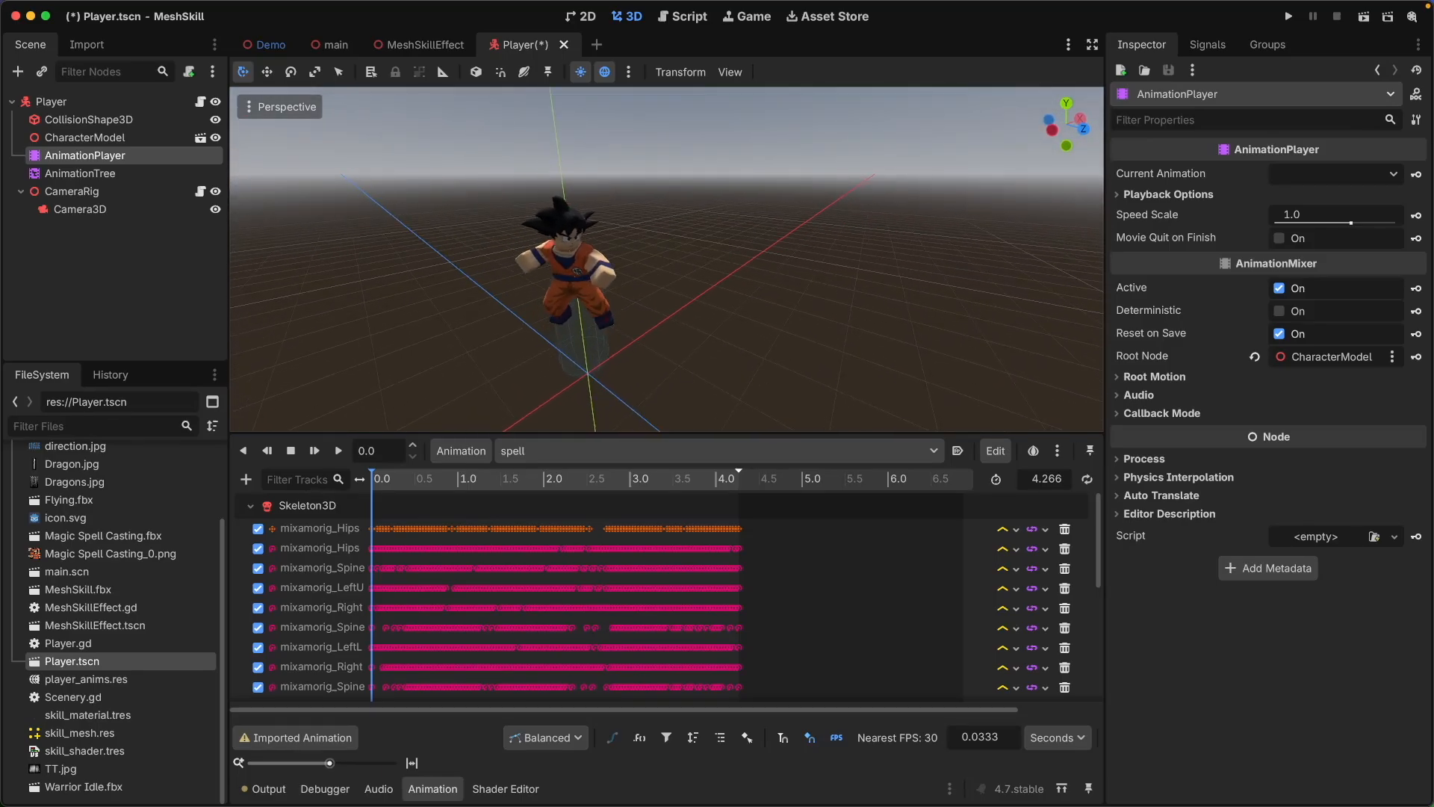
Play the spell animation from the beginning to watch the character's cast, and stop it
{"action": "left_click_drag", "start_coordinate": [377, 479], "coordinate": [347, 484]}
{"action": "left_click", "coordinate": [337, 451]}
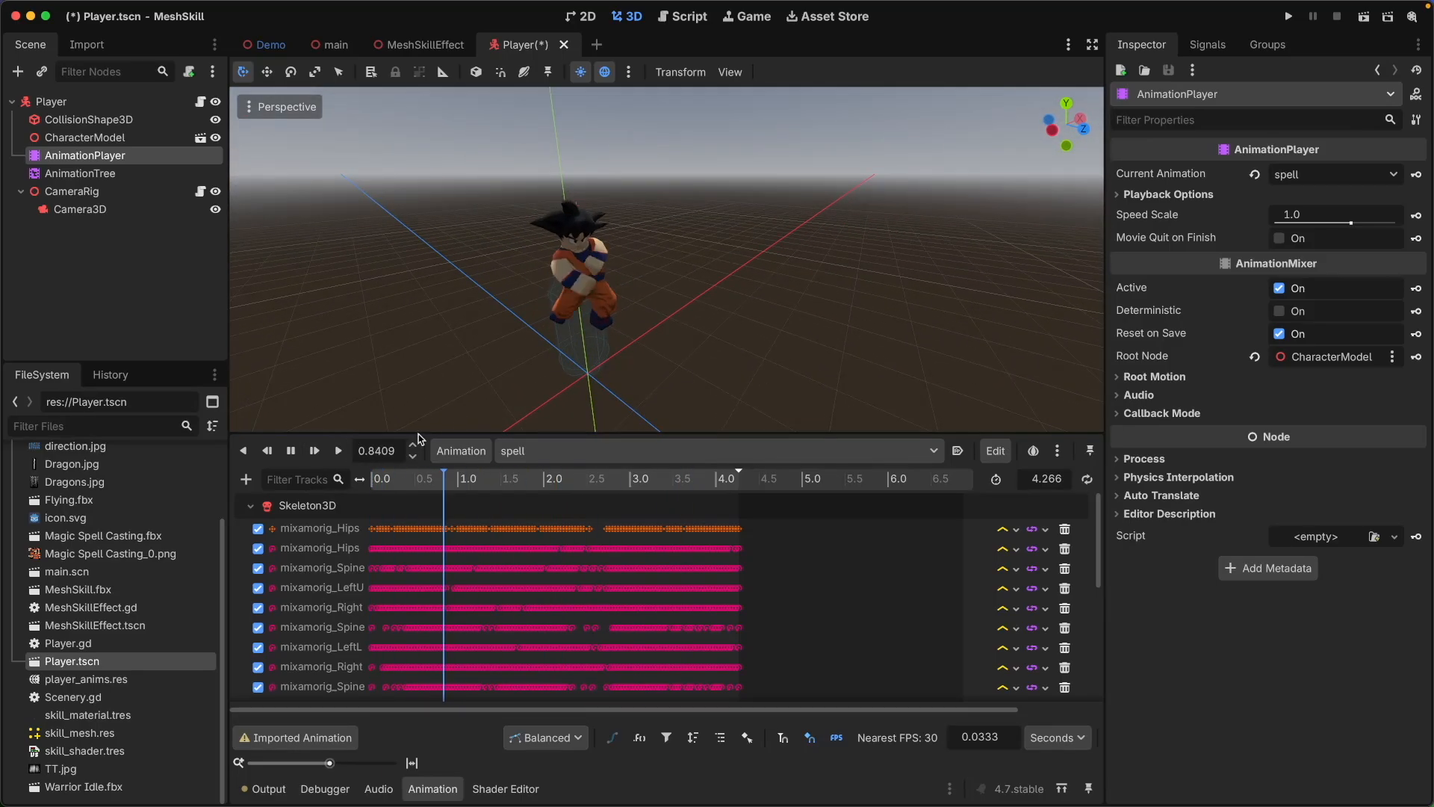
{"action": "left_click", "coordinate": [292, 451]}
Scrub the spell animation to about 2 seconds and inspect the on_spell_cast_point() key on Player's Functions track
{"action": "left_click_drag", "start_coordinate": [377, 480], "coordinate": [542, 484]}
{"action": "scroll", "coordinate": [503, 568], "scroll_direction": "down", "scroll_amount": 5}
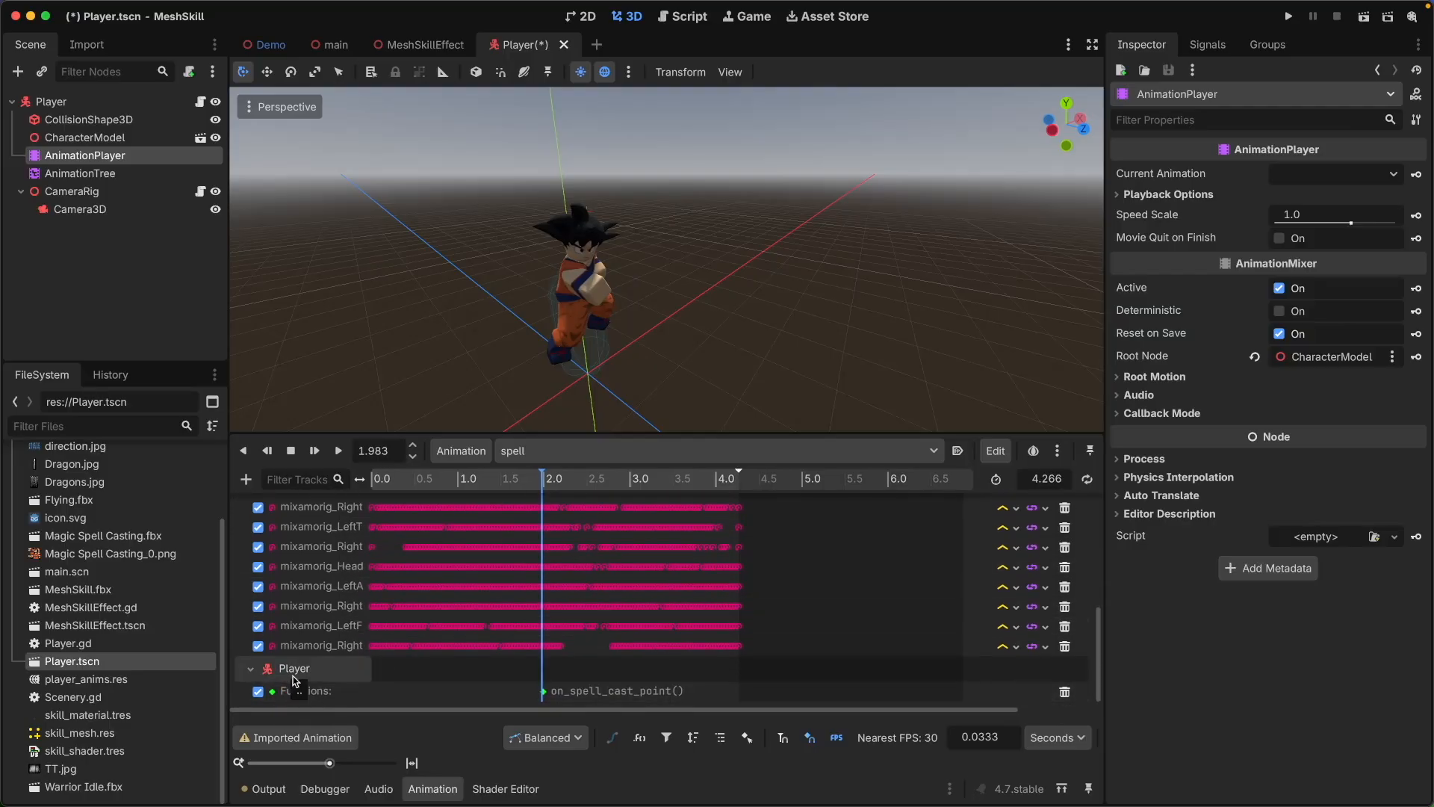
{"action": "left_click", "coordinate": [544, 692]}
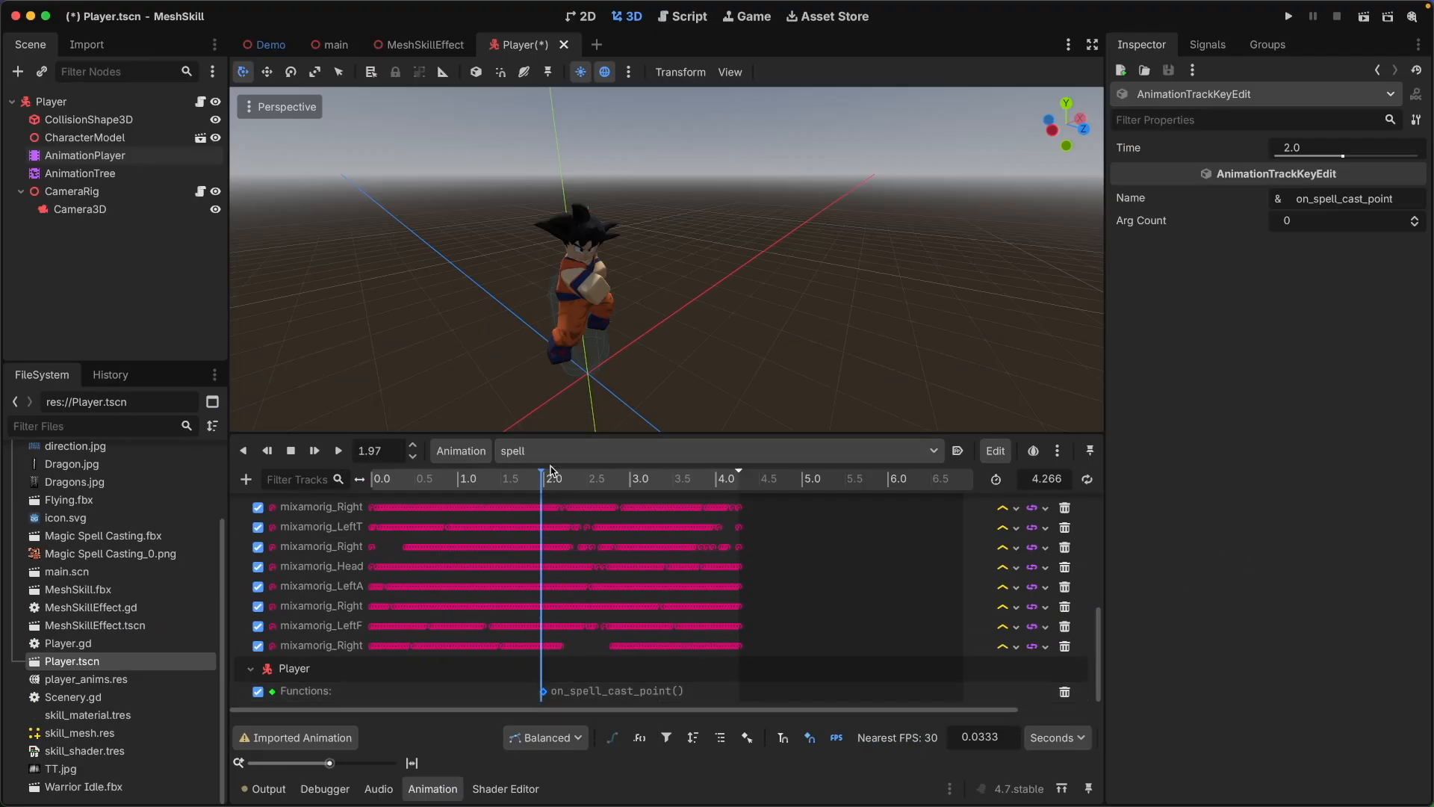
Examine the on_spell_cast_point and _spawn_skill_effect functions in the Player.gd script
{"action": "left_click", "coordinate": [200, 102]}
{"action": "scroll", "coordinate": [624, 178], "scroll_direction": "down", "scroll_amount": 15}
{"action": "scroll", "coordinate": [624, 178], "scroll_direction": "down", "scroll_amount": 20}
{"action": "scroll", "coordinate": [624, 178], "scroll_direction": "up", "scroll_amount": 8}
{"action": "scroll", "coordinate": [624, 178], "scroll_direction": "down", "scroll_amount": 2}
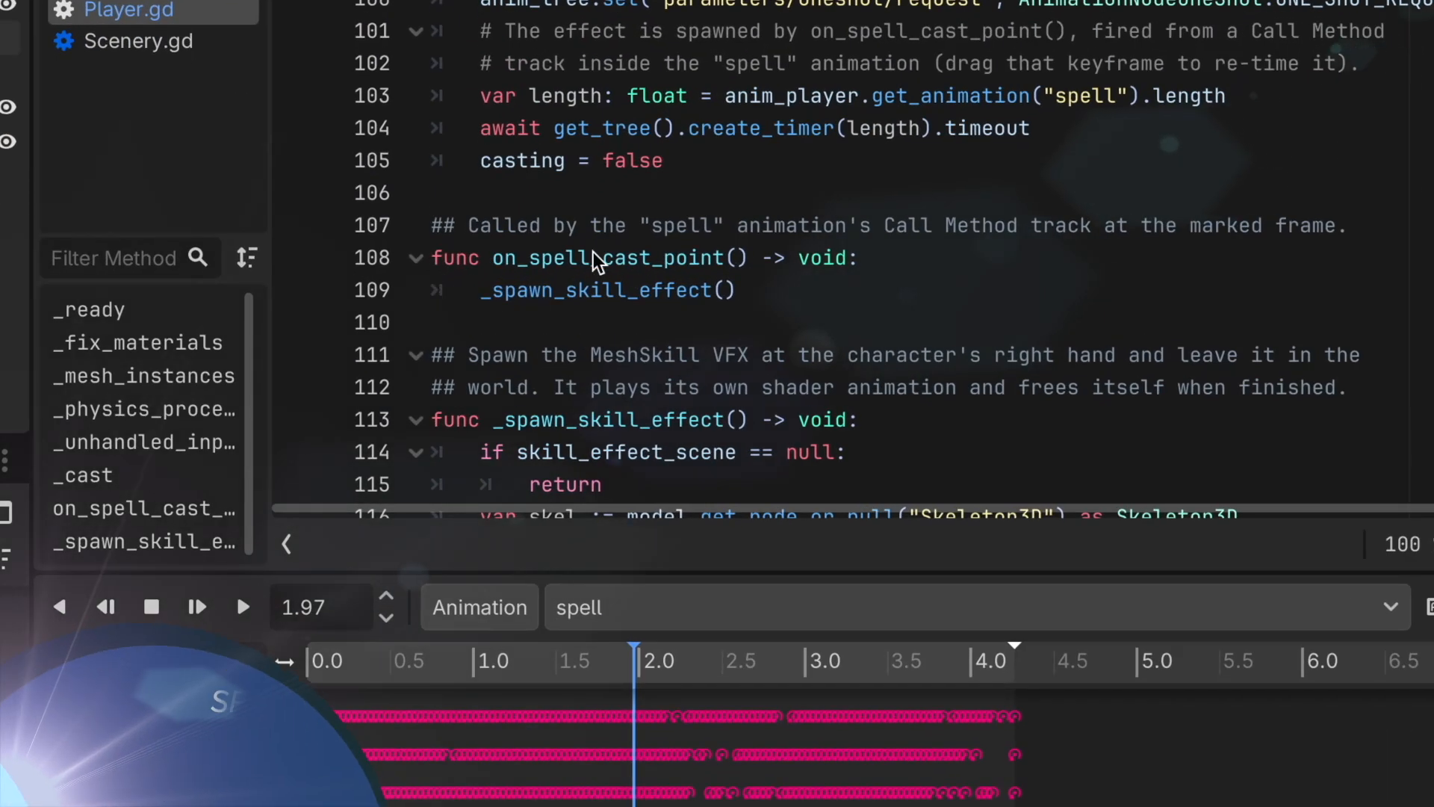
{"action": "double_click", "coordinate": [516, 270]}
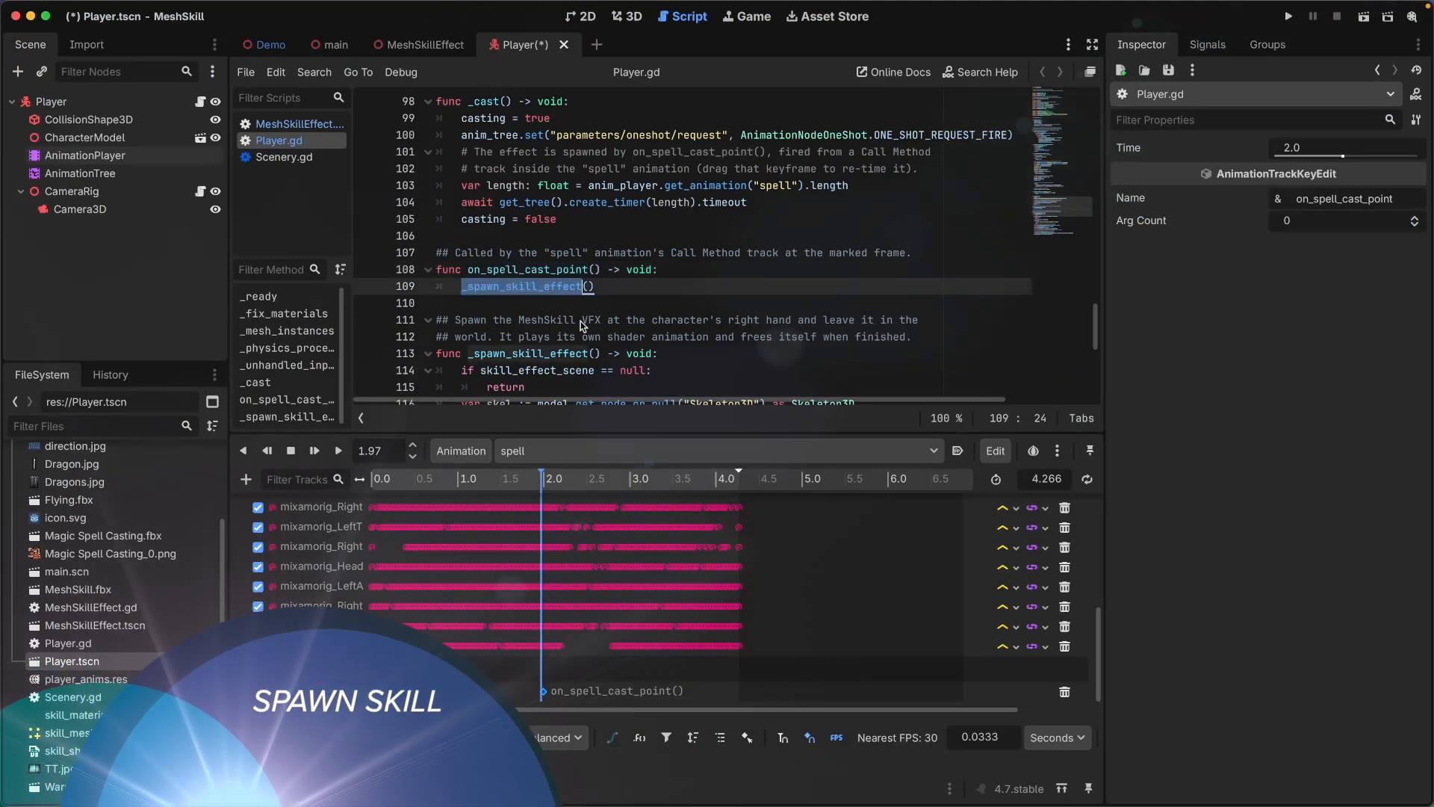
{"action": "scroll", "coordinate": [708, 367], "scroll_direction": "down", "scroll_amount": 4}
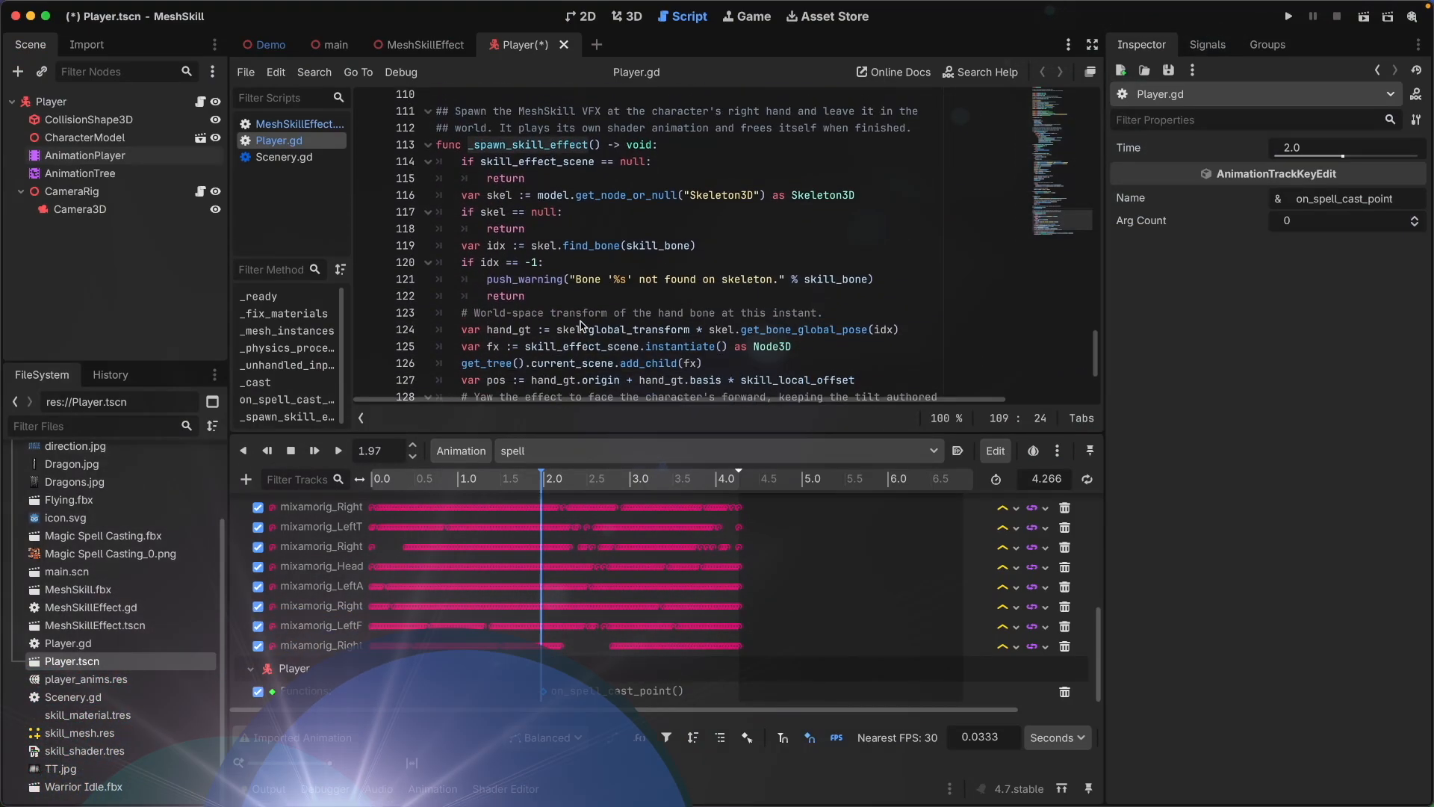
{"action": "scroll", "coordinate": [589, 278], "scroll_direction": "down", "scroll_amount": 2}
{"action": "scroll", "coordinate": [590, 278], "scroll_direction": "up", "scroll_amount": 3}
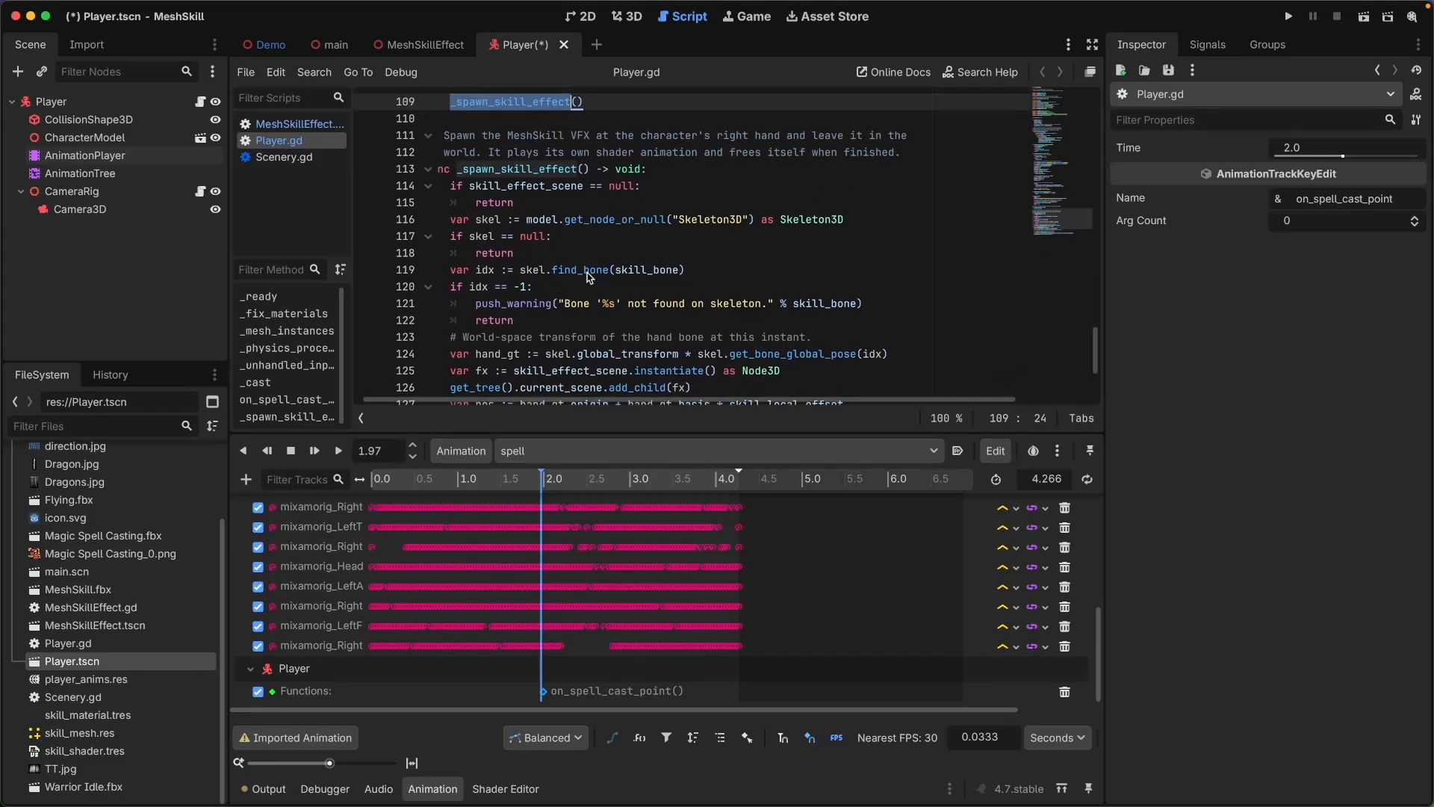
{"action": "left_click", "coordinate": [460, 155]}
{"action": "left_click_drag", "start_coordinate": [531, 161], "coordinate": [685, 160]}
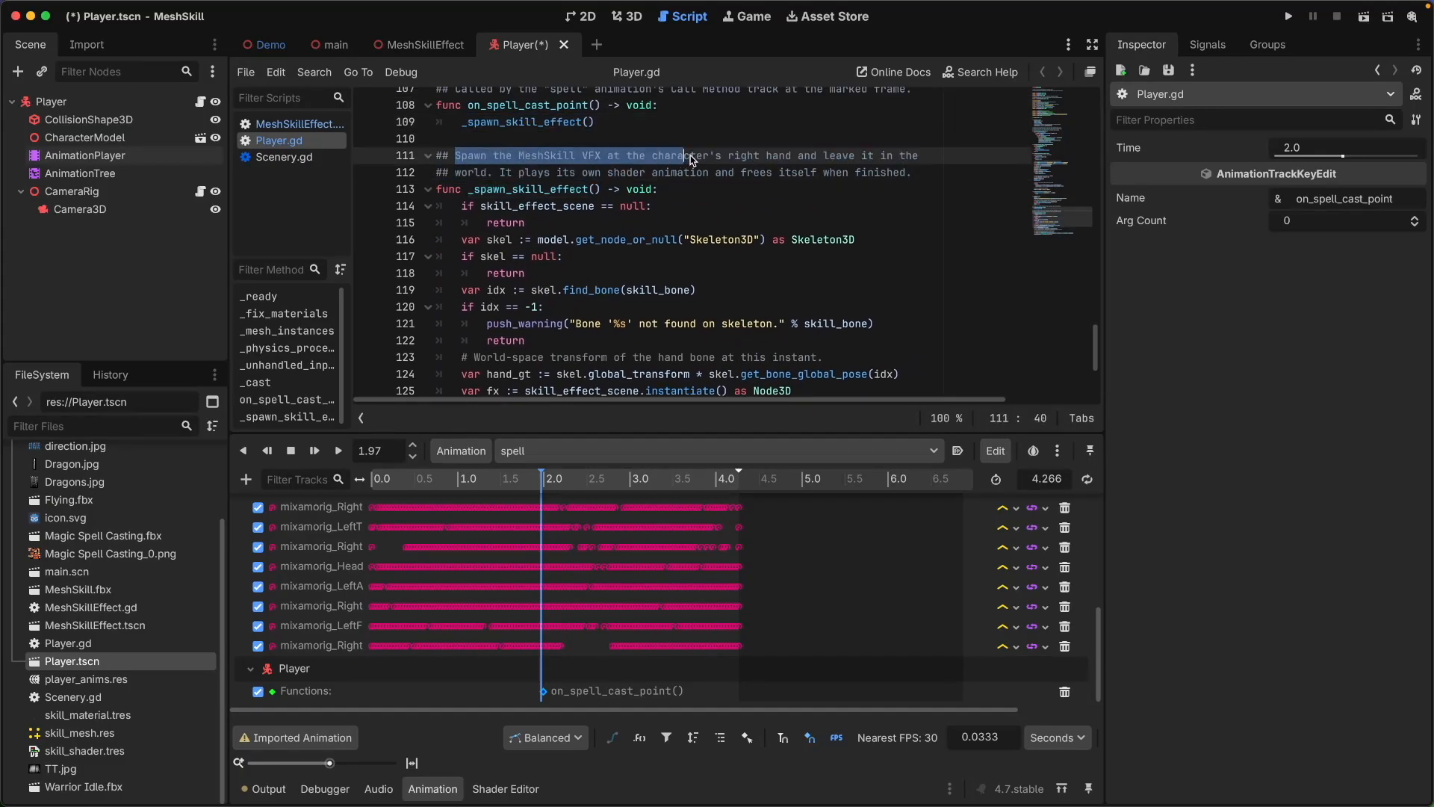
Show the AnimationTree's blend graph in an enlarged panel and space out its StateMachine, Animation and OneShot nodes
{"action": "key", "text": "alt+2"}
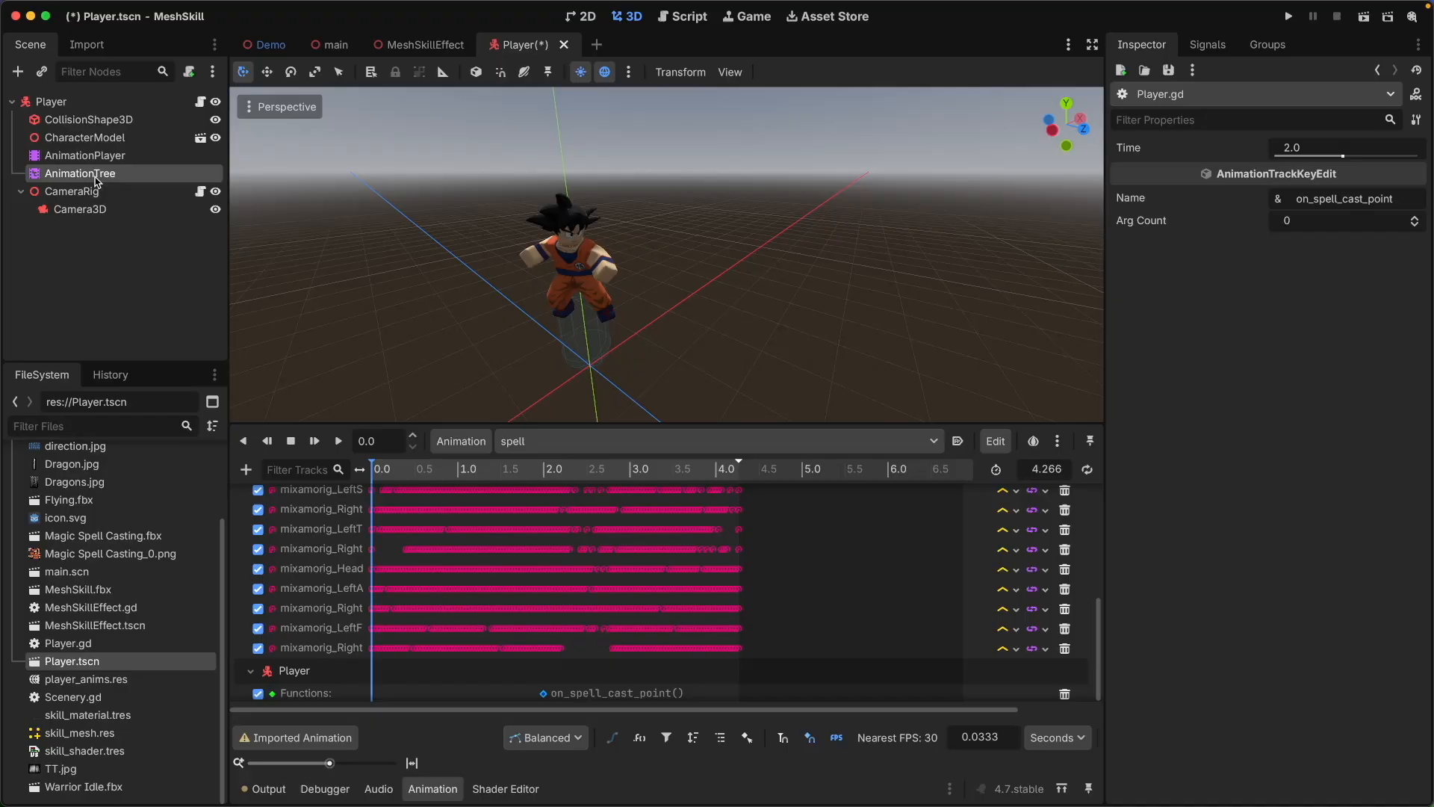
{"action": "left_click", "coordinate": [96, 178]}
{"action": "left_click_drag", "start_coordinate": [385, 543], "coordinate": [459, 312]}
{"action": "scroll", "coordinate": [629, 564], "scroll_direction": "left", "scroll_amount": 3}
{"action": "left_click_drag", "start_coordinate": [548, 445], "coordinate": [528, 425]}
{"action": "left_click_drag", "start_coordinate": [485, 578], "coordinate": [481, 600]}
{"action": "left_click", "coordinate": [650, 626]}
{"action": "left_click_drag", "start_coordinate": [750, 483], "coordinate": [760, 475]}
{"action": "left_click", "coordinate": [605, 571]}
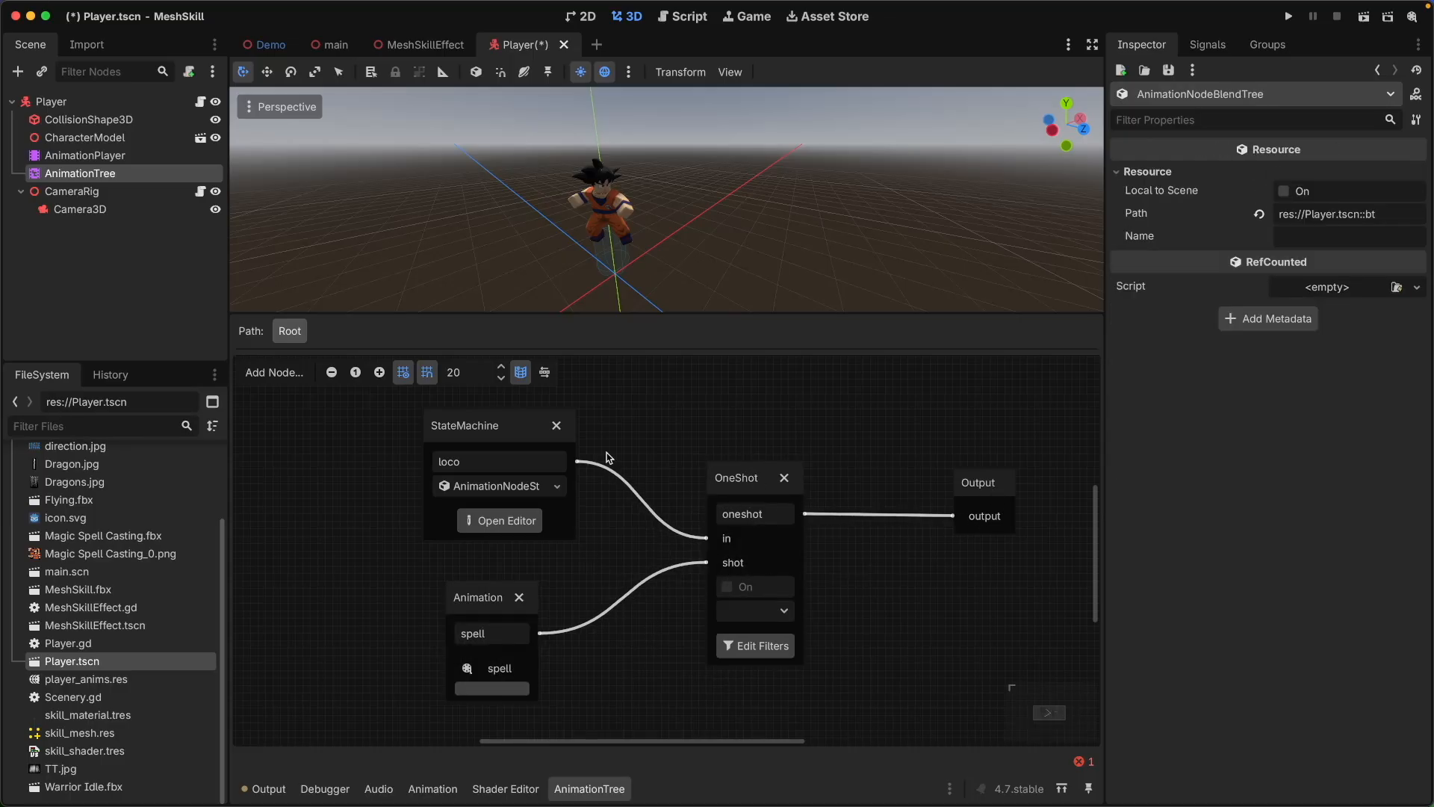
Open the loco state machine from the AnimationTree's blend graph to examine its states
{"action": "left_click", "coordinate": [533, 433]}
{"action": "left_click", "coordinate": [524, 528]}
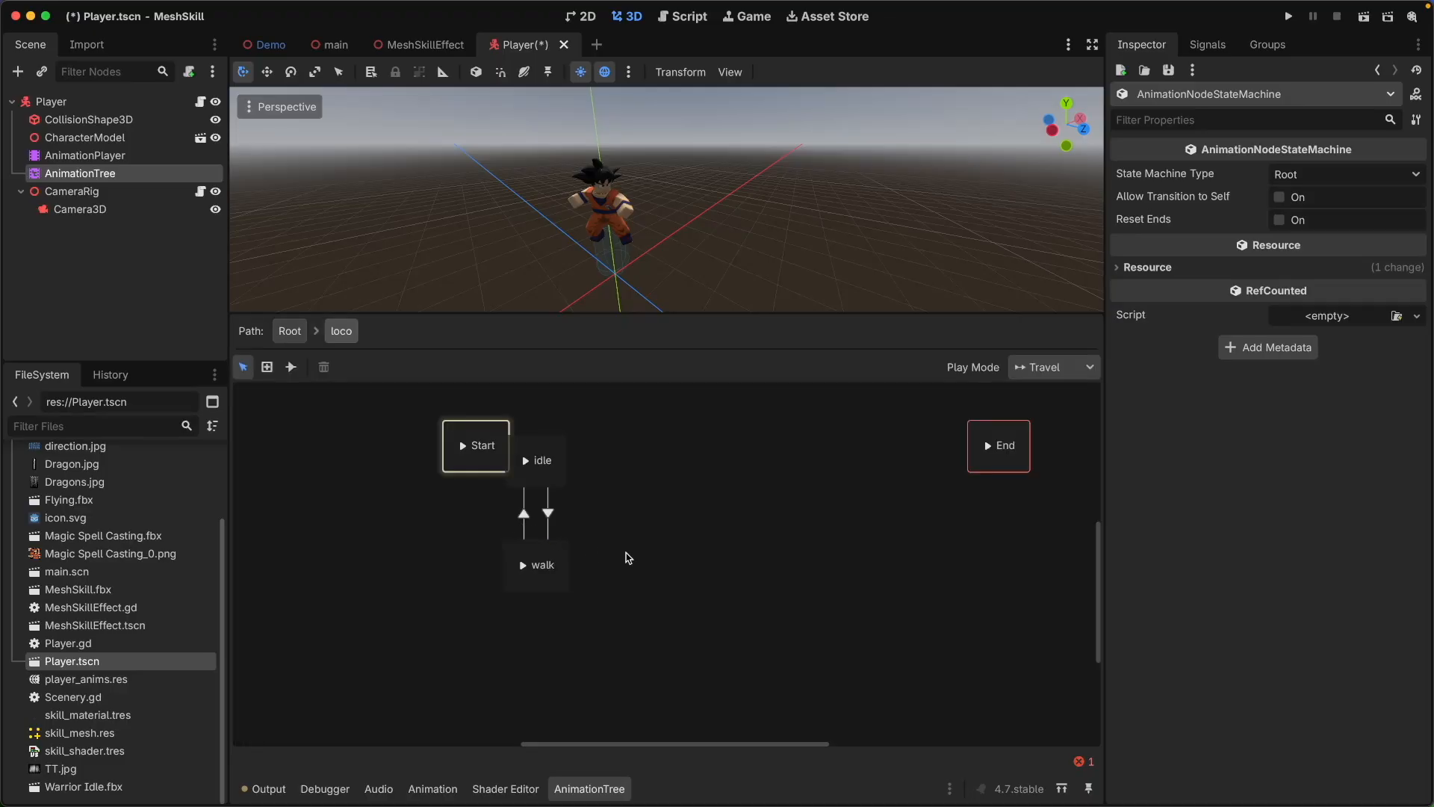
Examine how Player.gd drives the loco state machine's idle and walk states and handles cast_spell input through _cast
{"action": "left_click_drag", "start_coordinate": [569, 562], "coordinate": [598, 460]}
{"action": "left_click", "coordinate": [691, 553]}
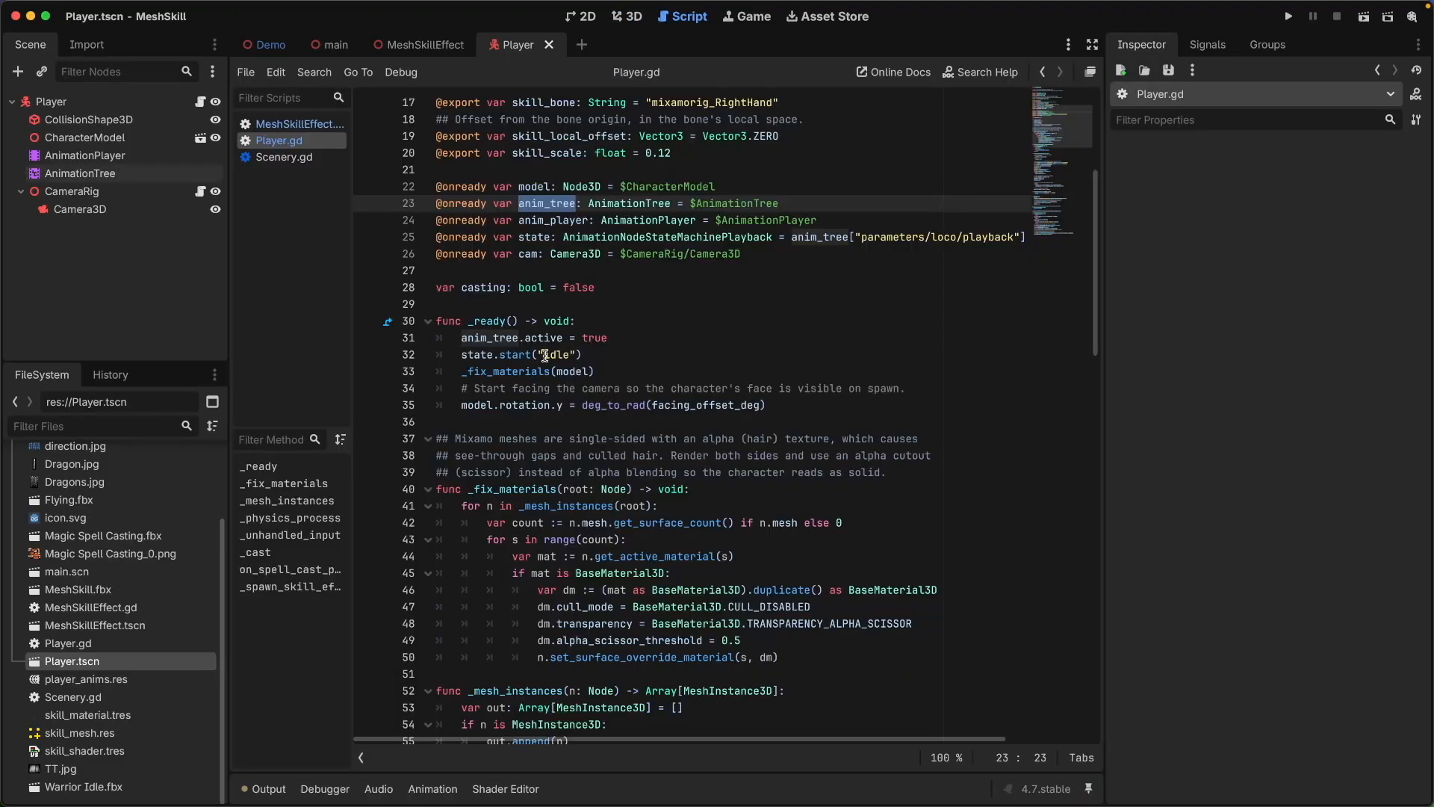
{"action": "double_click", "coordinate": [552, 355]}
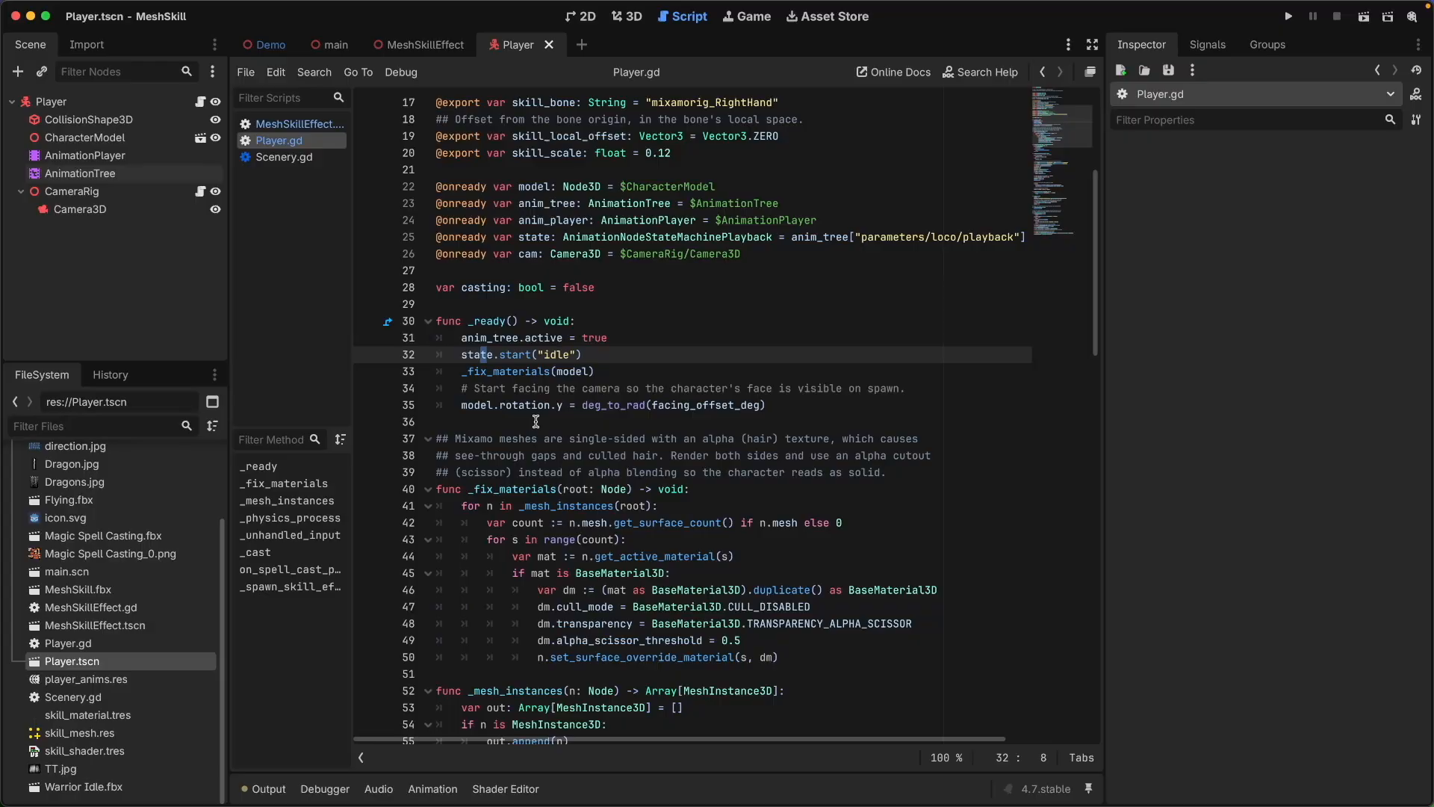
{"action": "left_click", "coordinate": [644, 370]}
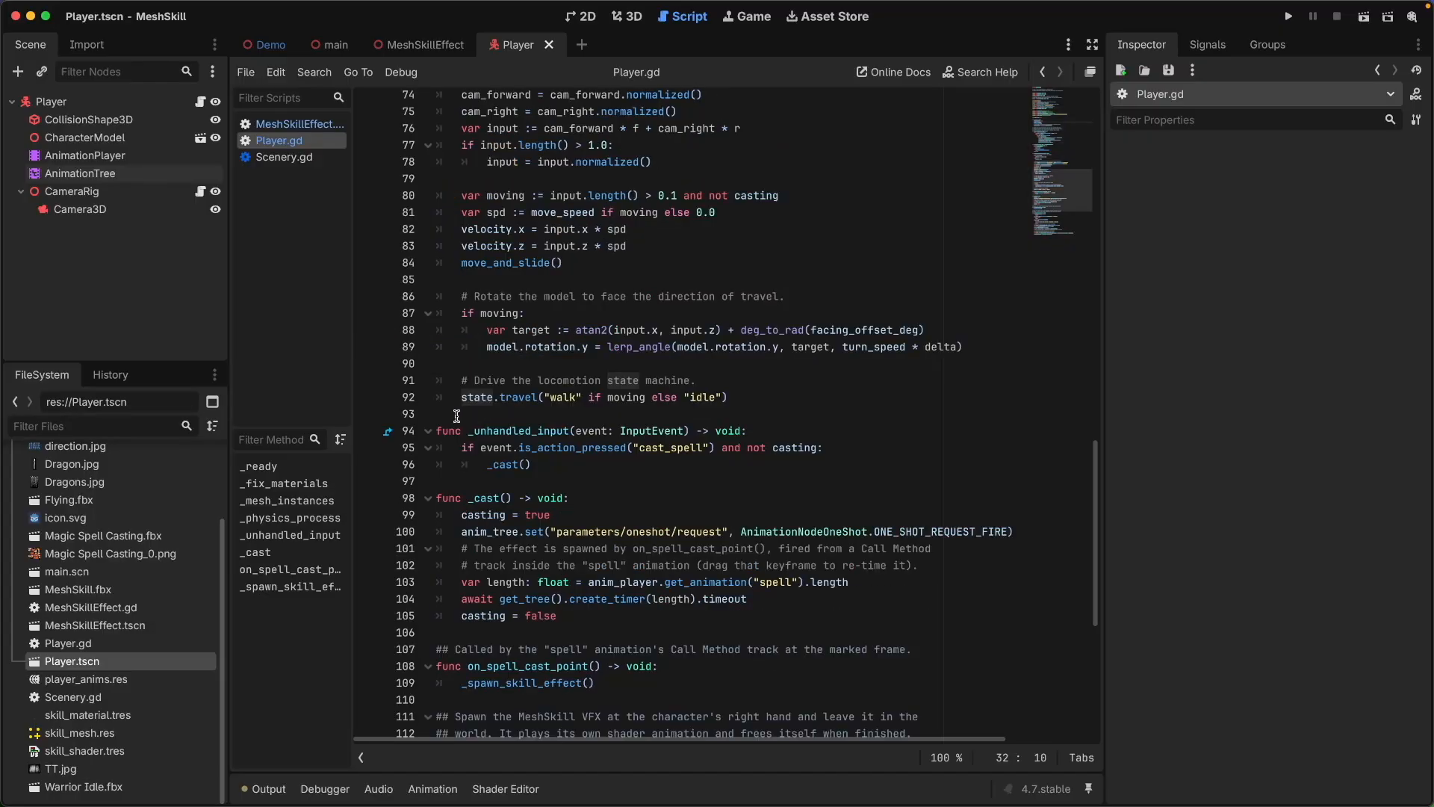
{"action": "double_click", "coordinate": [476, 397]}
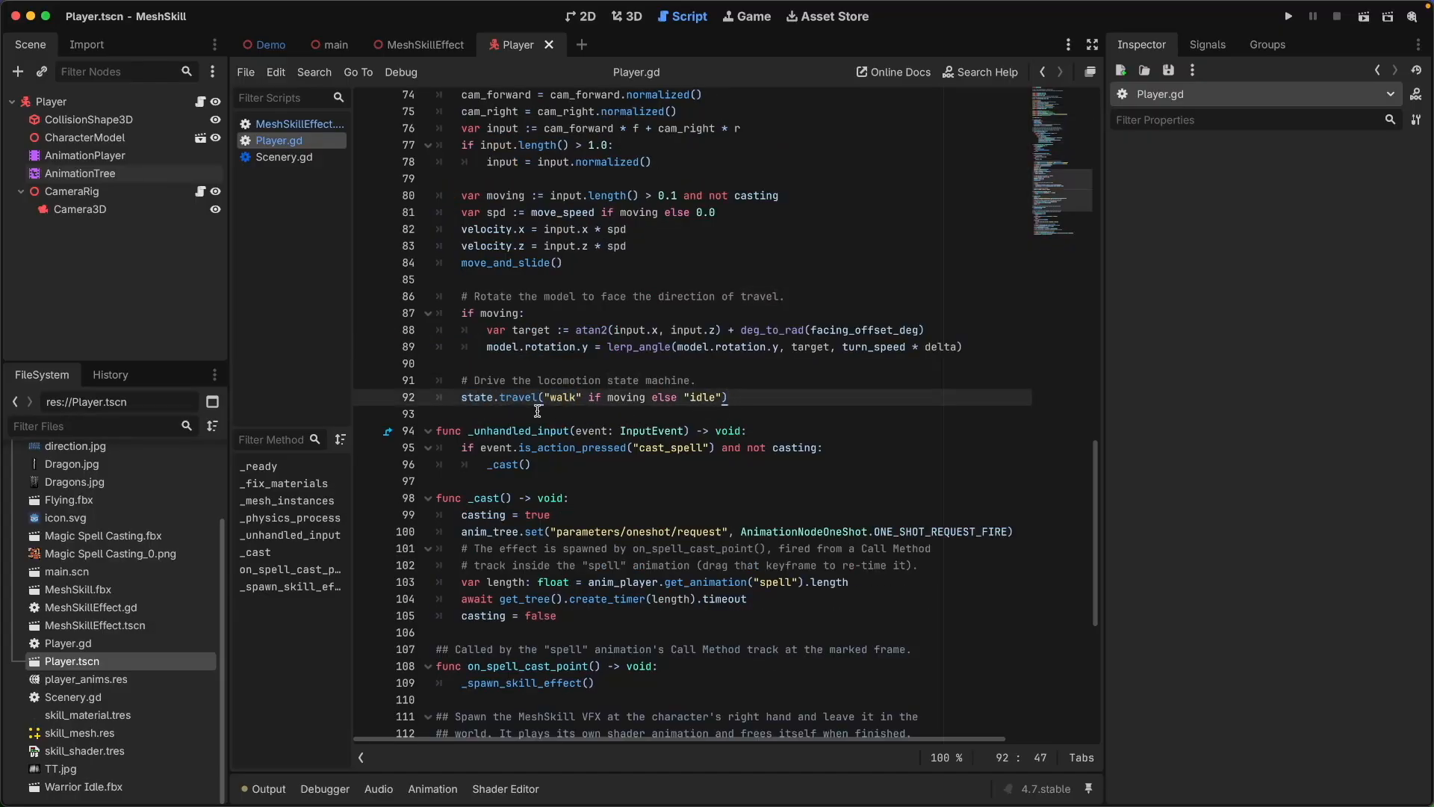
{"action": "left_click", "coordinate": [504, 481]}
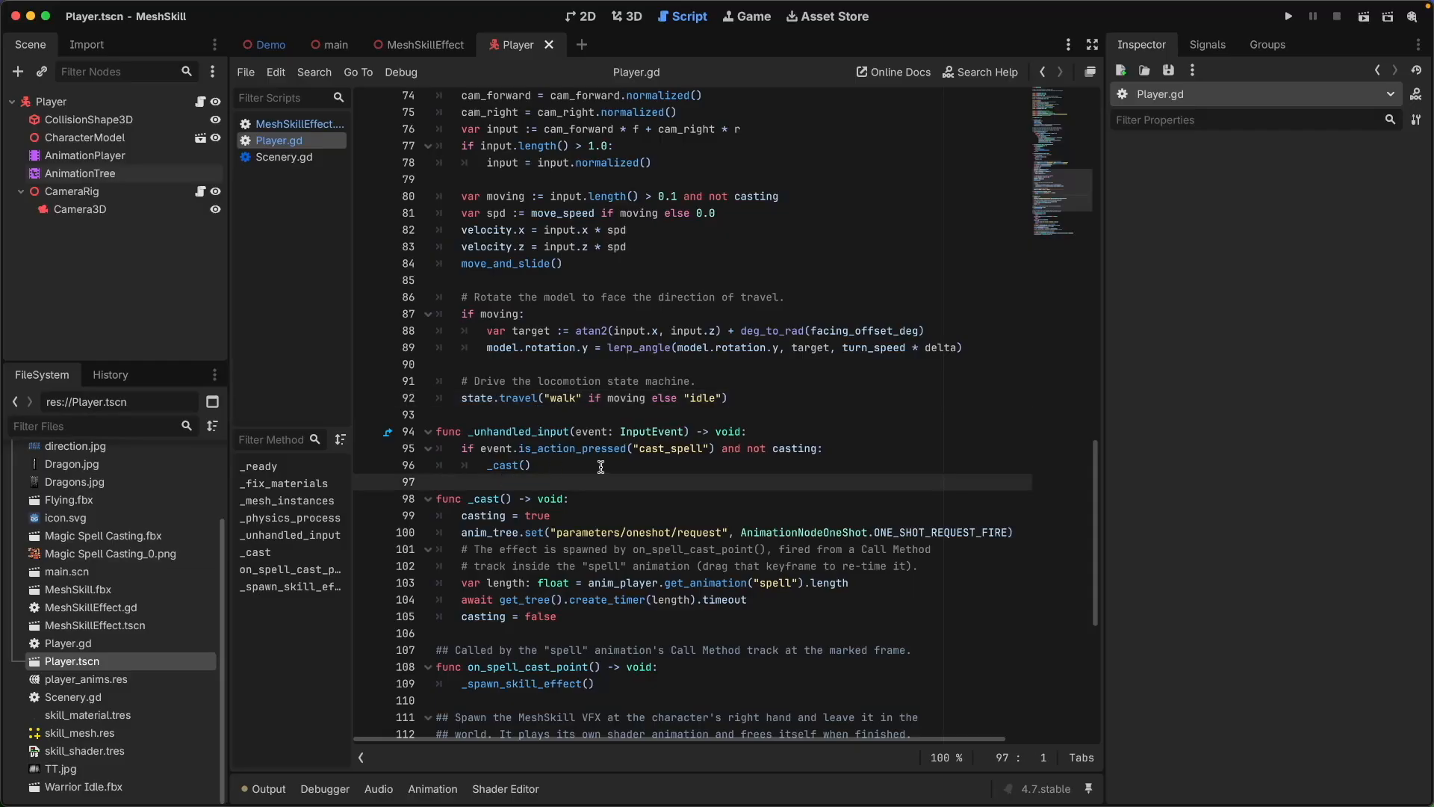
{"action": "scroll", "coordinate": [497, 449], "scroll_direction": "down", "scroll_amount": 4}
{"action": "double_click", "coordinate": [487, 357]}
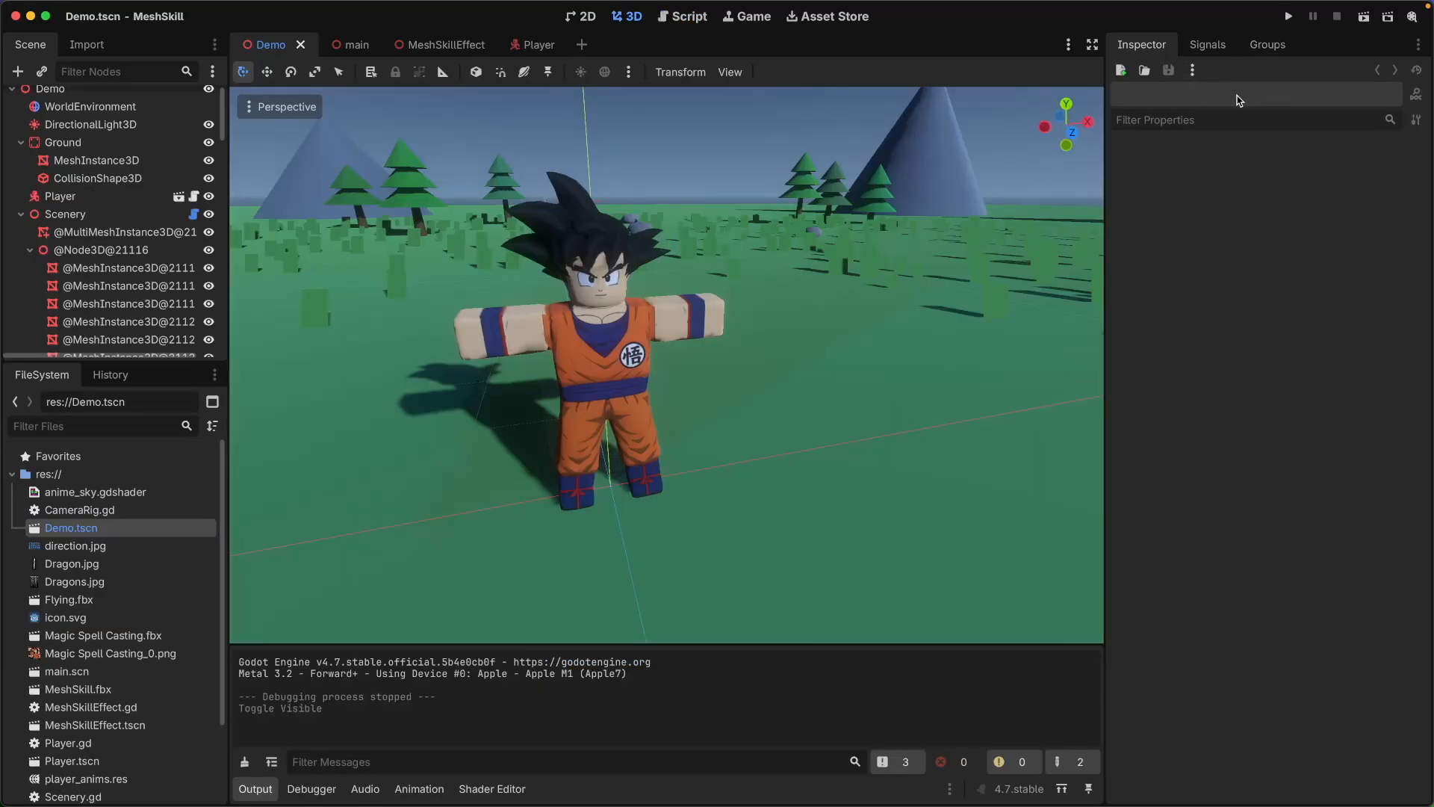
Run the Demo scene and test the character's movement, camera orbit and spell casting in the game window
{"action": "left_click", "coordinate": [1288, 16]}
{"action": "left_click_drag", "start_coordinate": [846, 80], "coordinate": [869, 80]}
{"action": "key", "text": "s"}
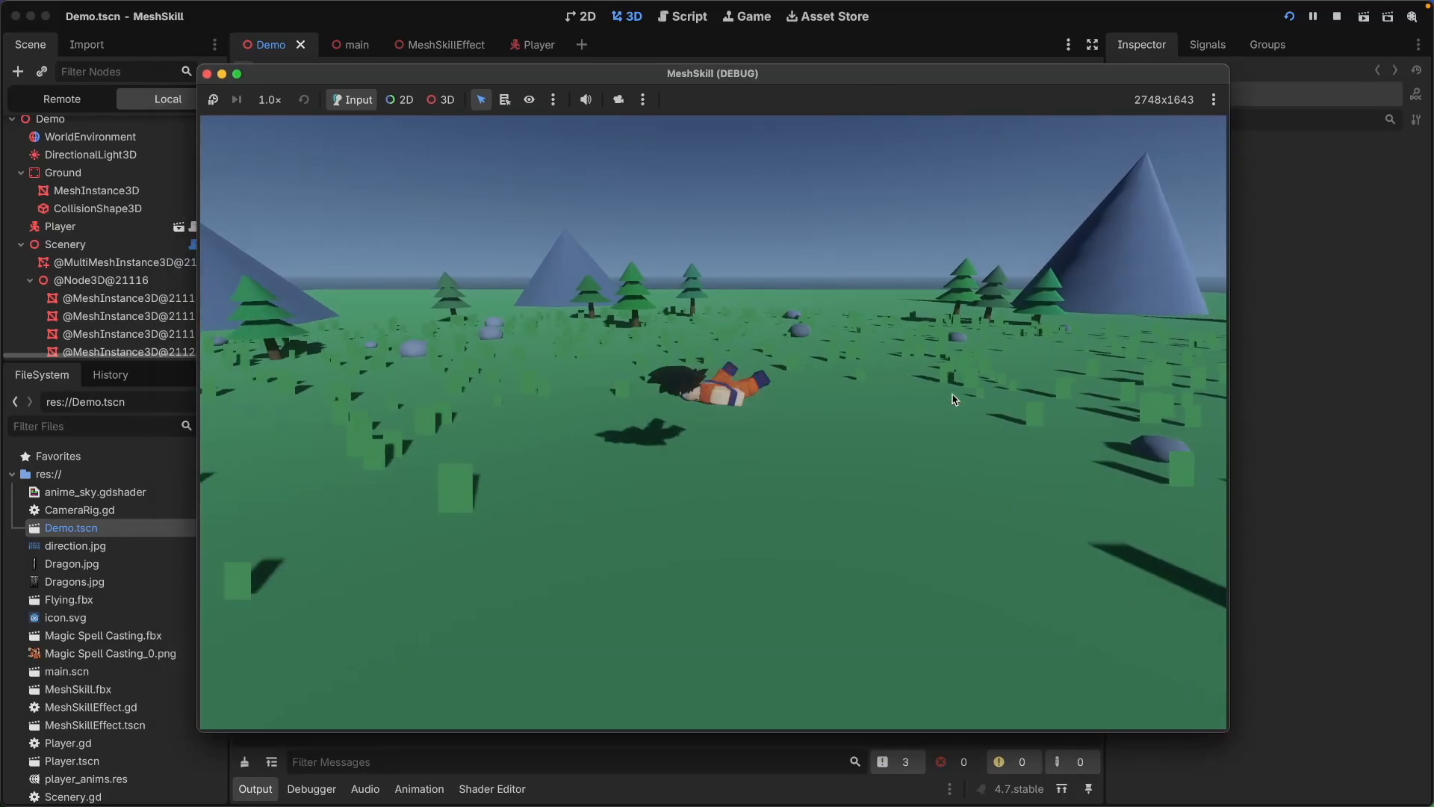
{"action": "scroll", "coordinate": [867, 405], "scroll_direction": "up", "scroll_amount": 5}
{"action": "scroll", "coordinate": [881, 411], "scroll_direction": "down", "scroll_amount": 5}
{"action": "left_click_drag", "start_coordinate": [881, 410], "coordinate": [825, 379]}
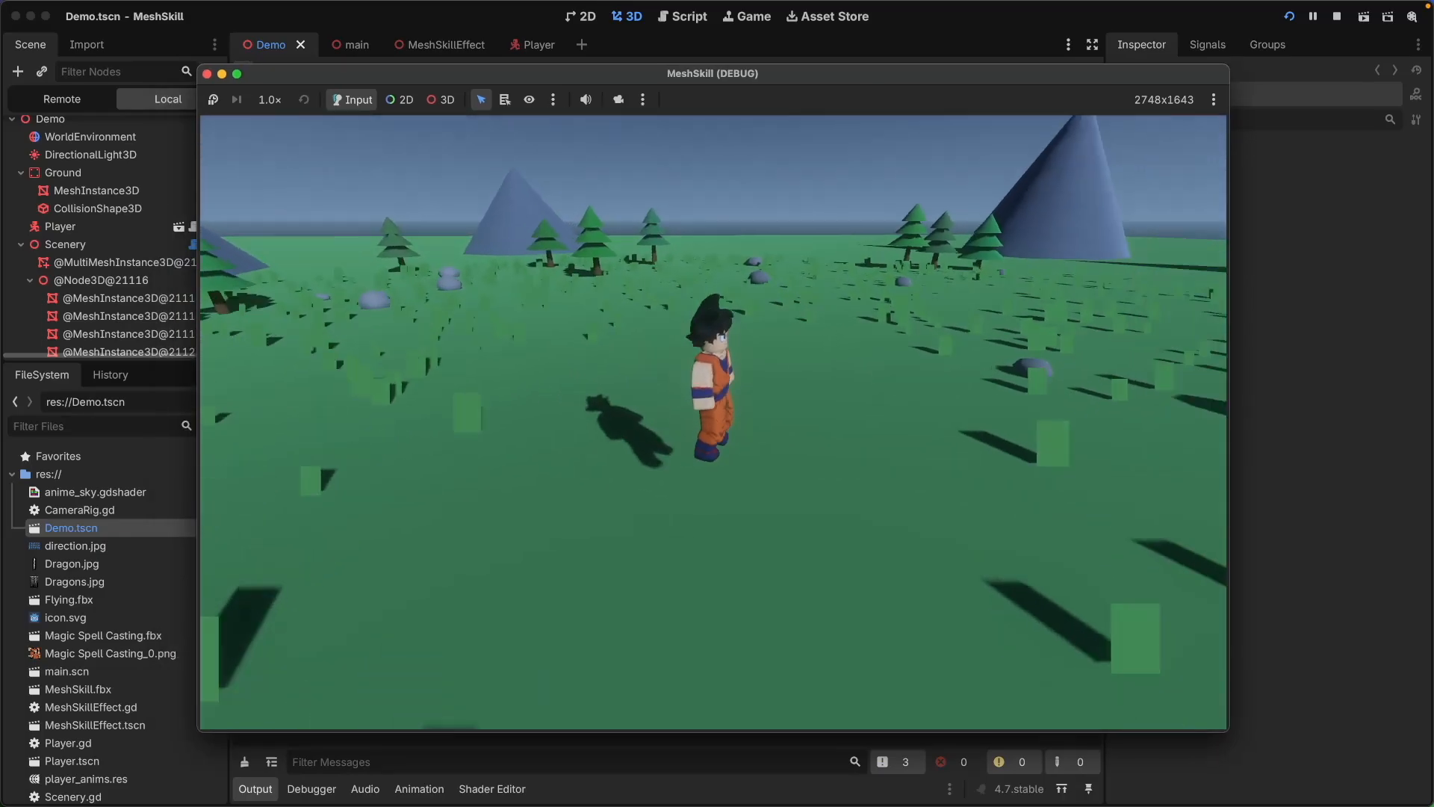
{"action": "left_click", "coordinate": [794, 455]}
{"action": "right_click_drag", "start_coordinate": [794, 454], "coordinate": [717, 418]}
{"action": "key", "text": "s"}
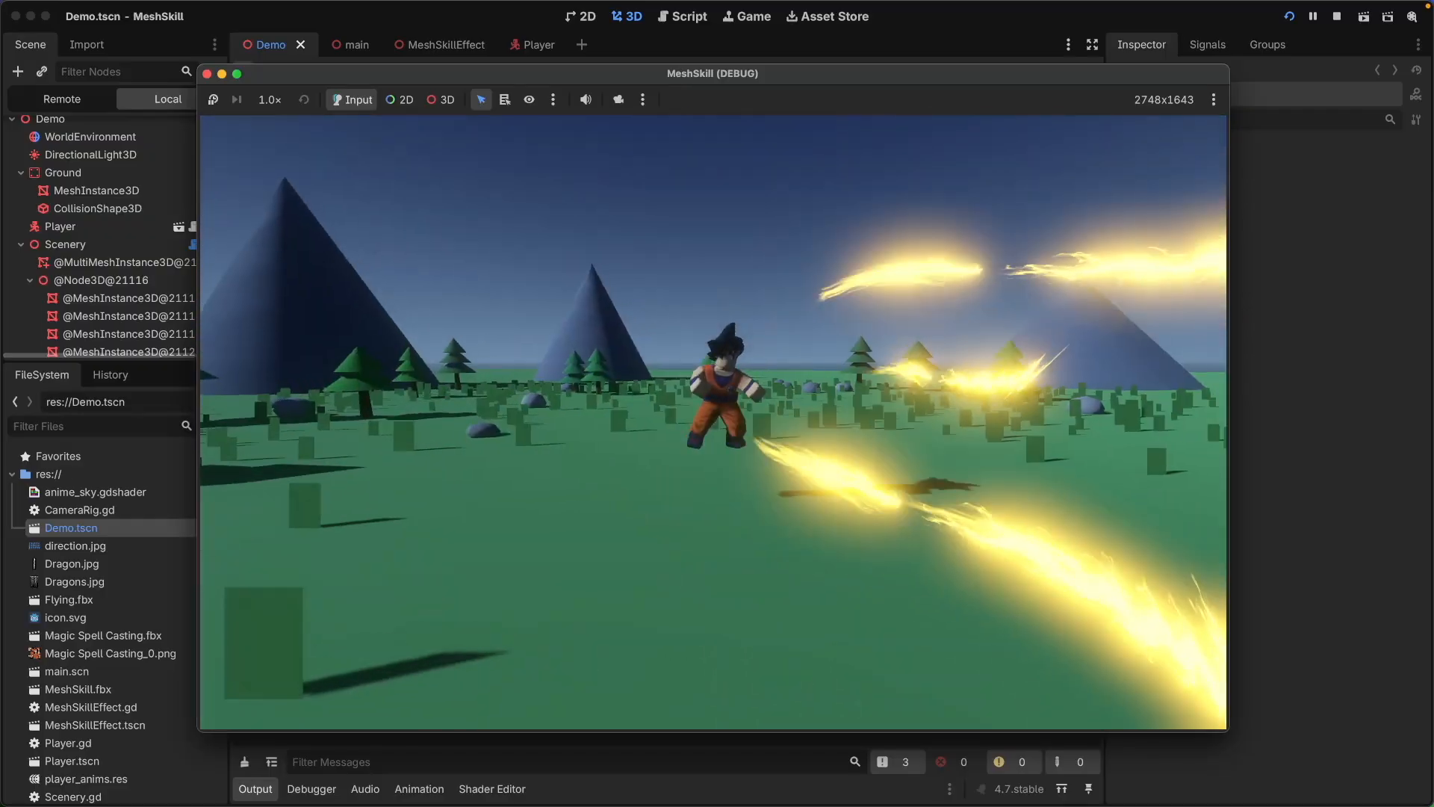
{"action": "key", "text": "w"}
{"action": "key", "text": "e"}
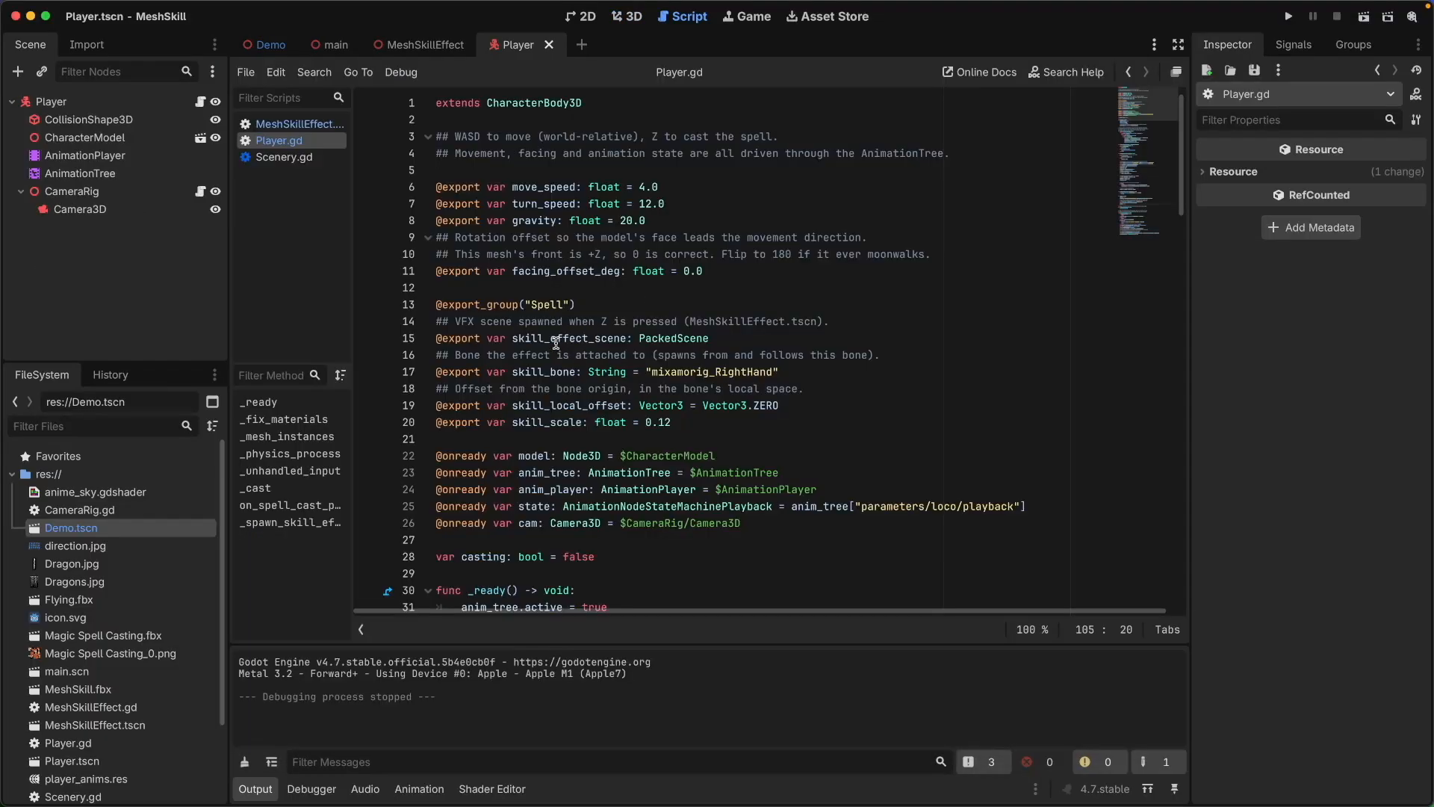
Examine the exported skill_effect_scene variable and its Spell export group in Player.gd
{"action": "double_click", "coordinate": [557, 339]}
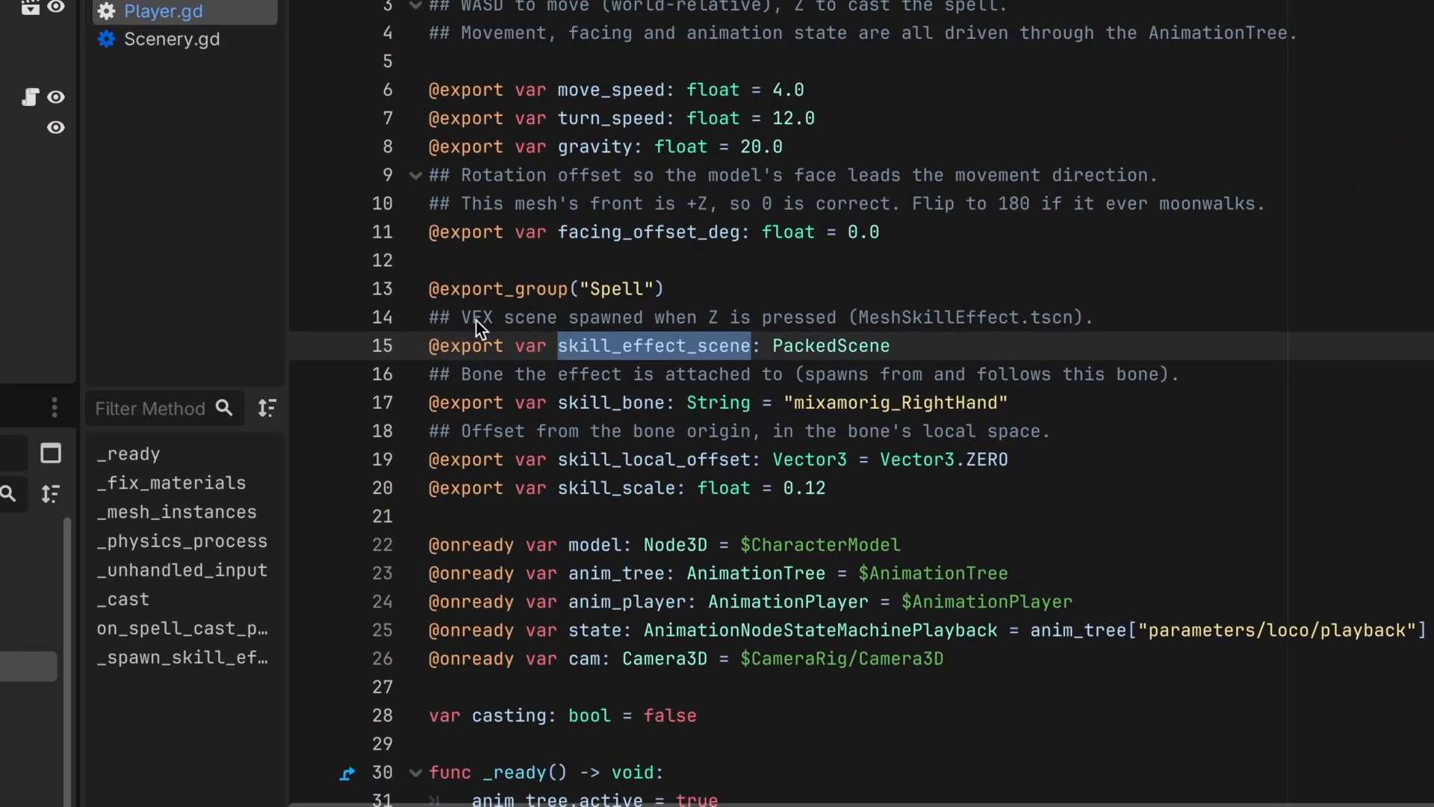
{"action": "left_click", "coordinate": [585, 305]}
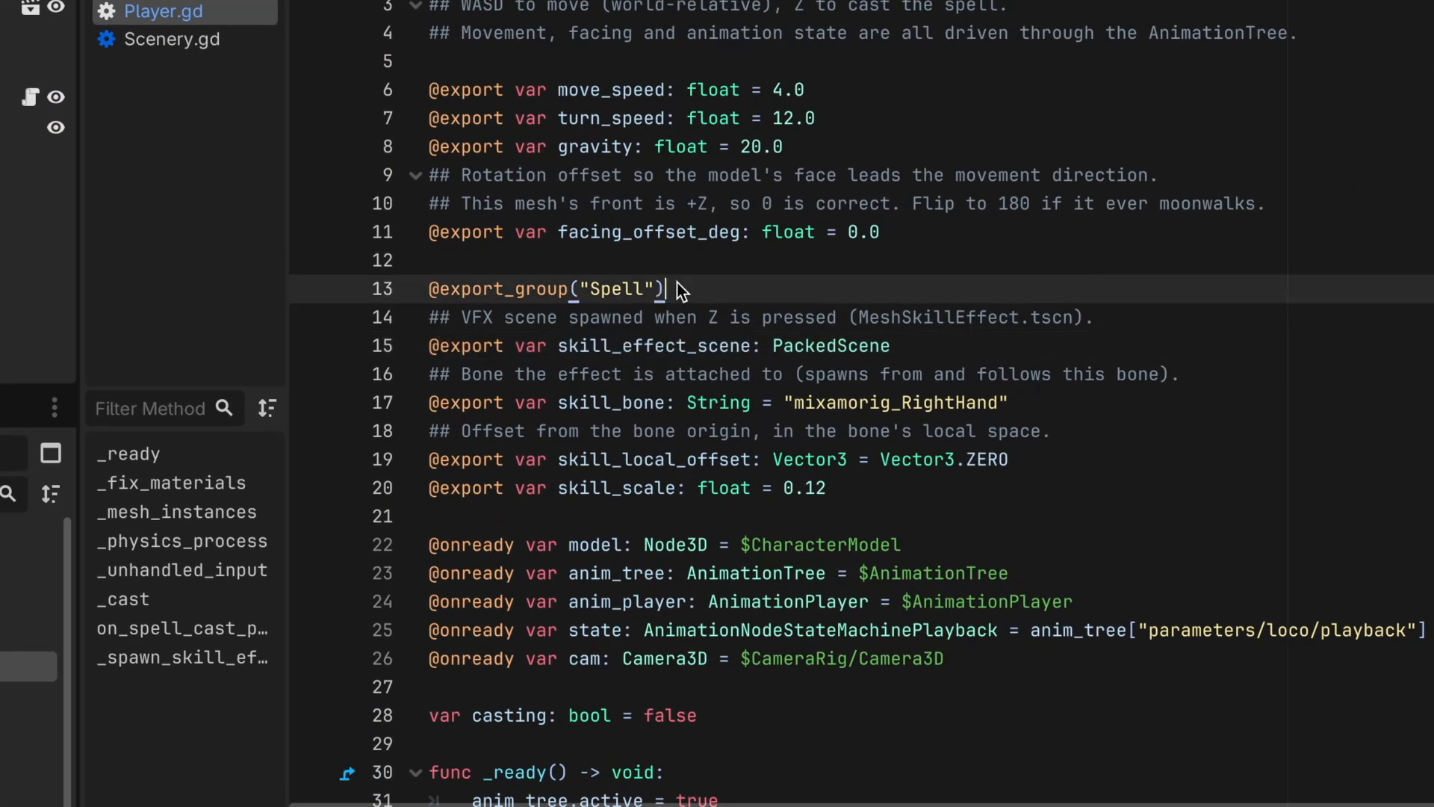
{"action": "double_click", "coordinate": [590, 346]}
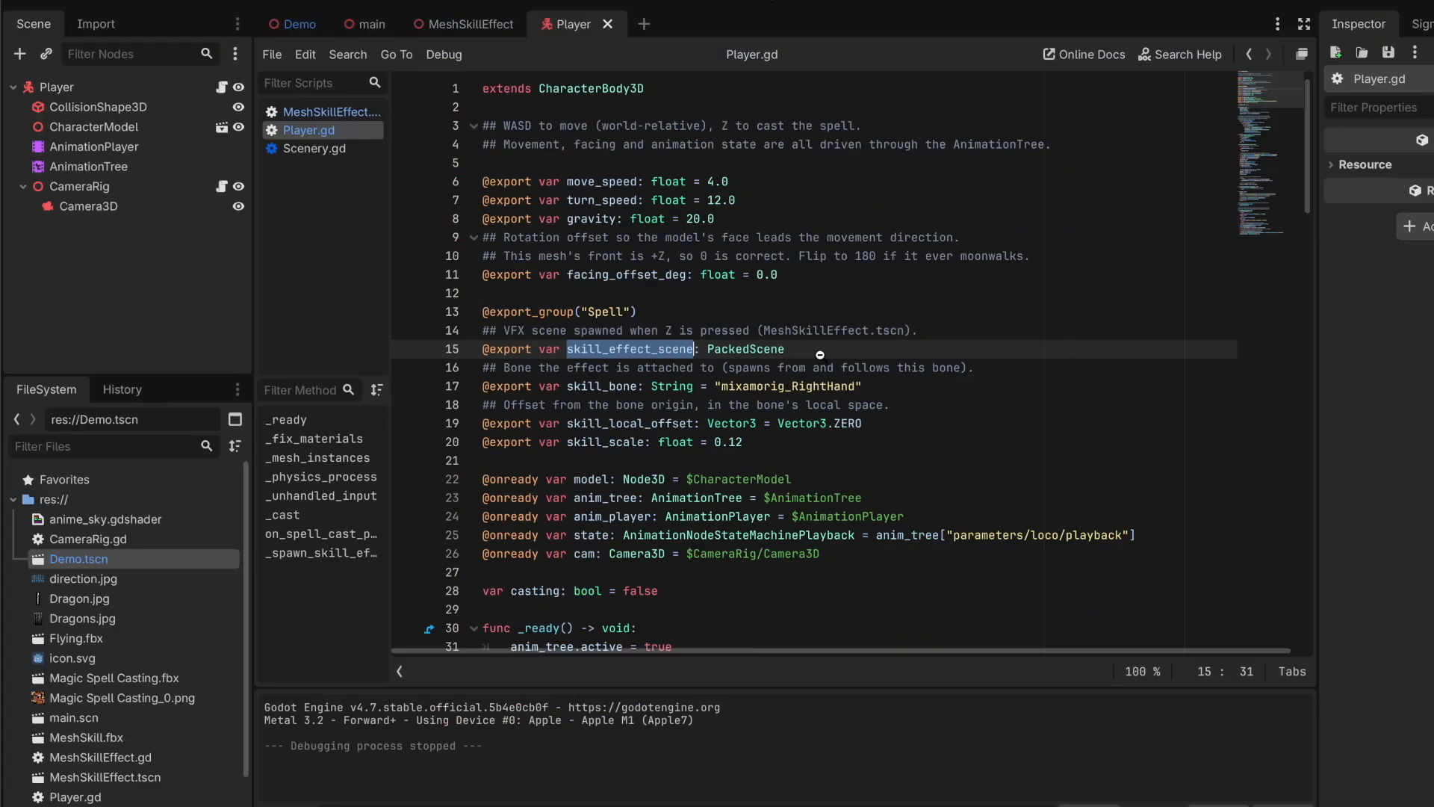
Open the MeshSkillEffect.tscn scene in the 3D view and inspect its AnimationPlayer's cast animation
{"action": "scroll", "coordinate": [105, 606], "scroll_direction": "down", "scroll_amount": 3}
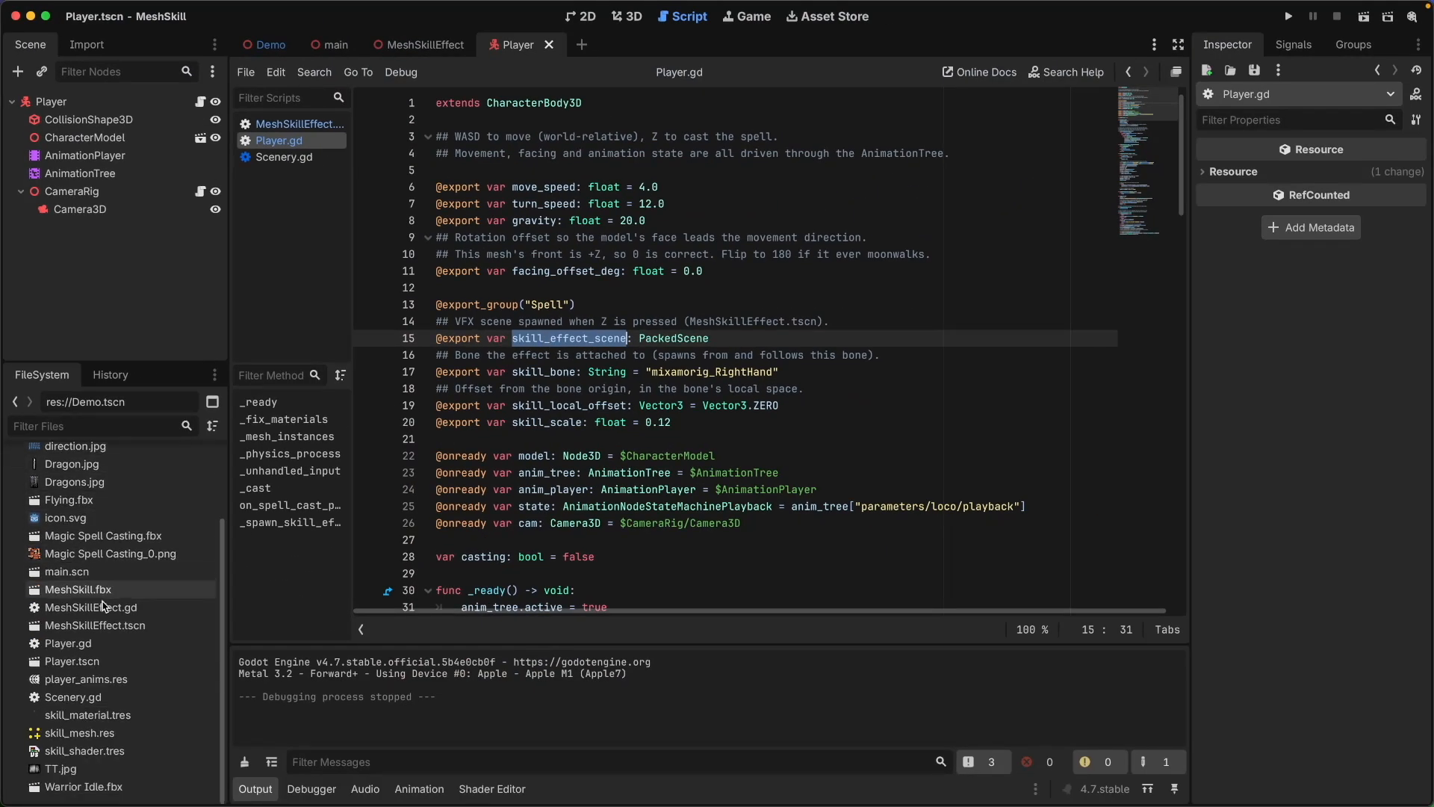
{"action": "double_click", "coordinate": [68, 626]}
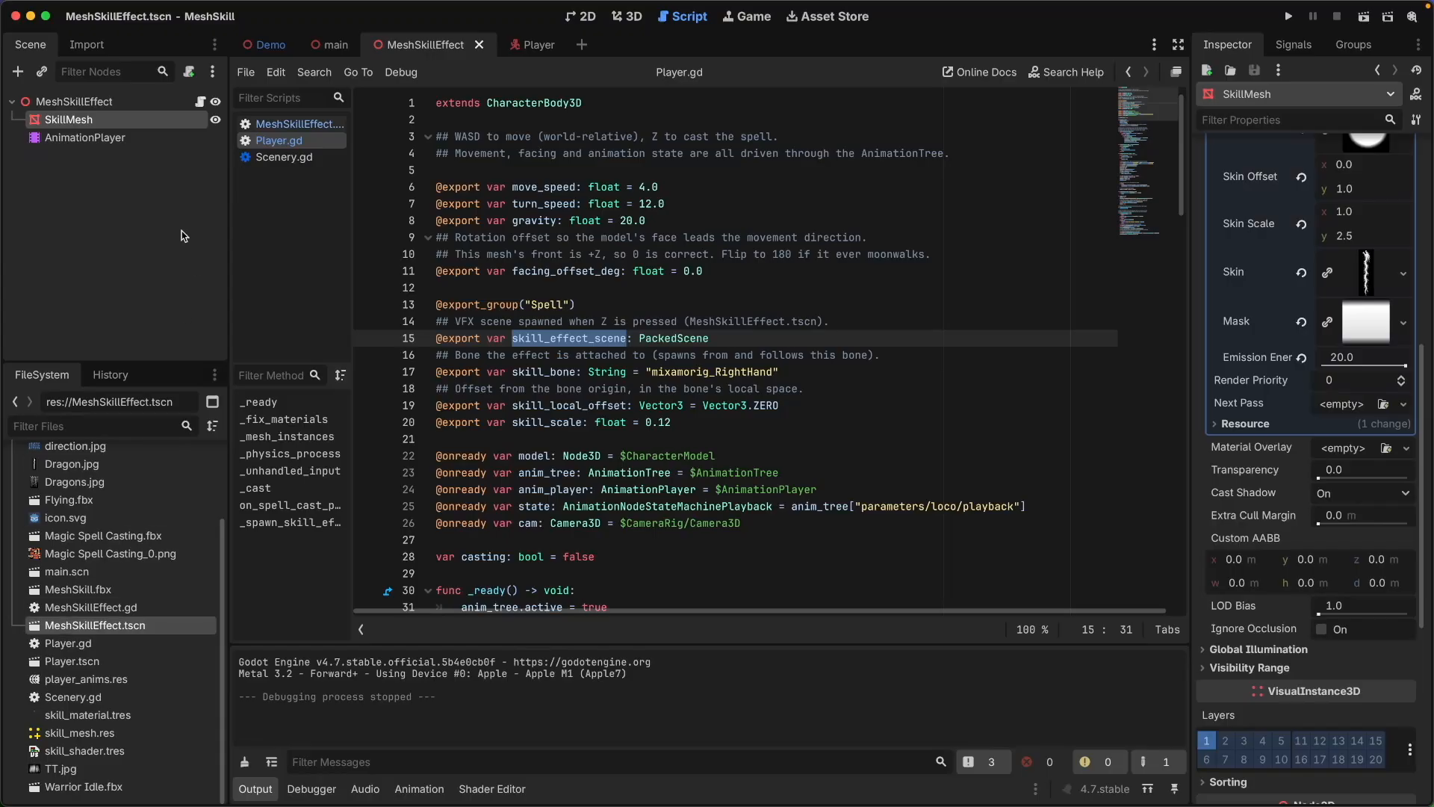
{"action": "left_click", "coordinate": [627, 16]}
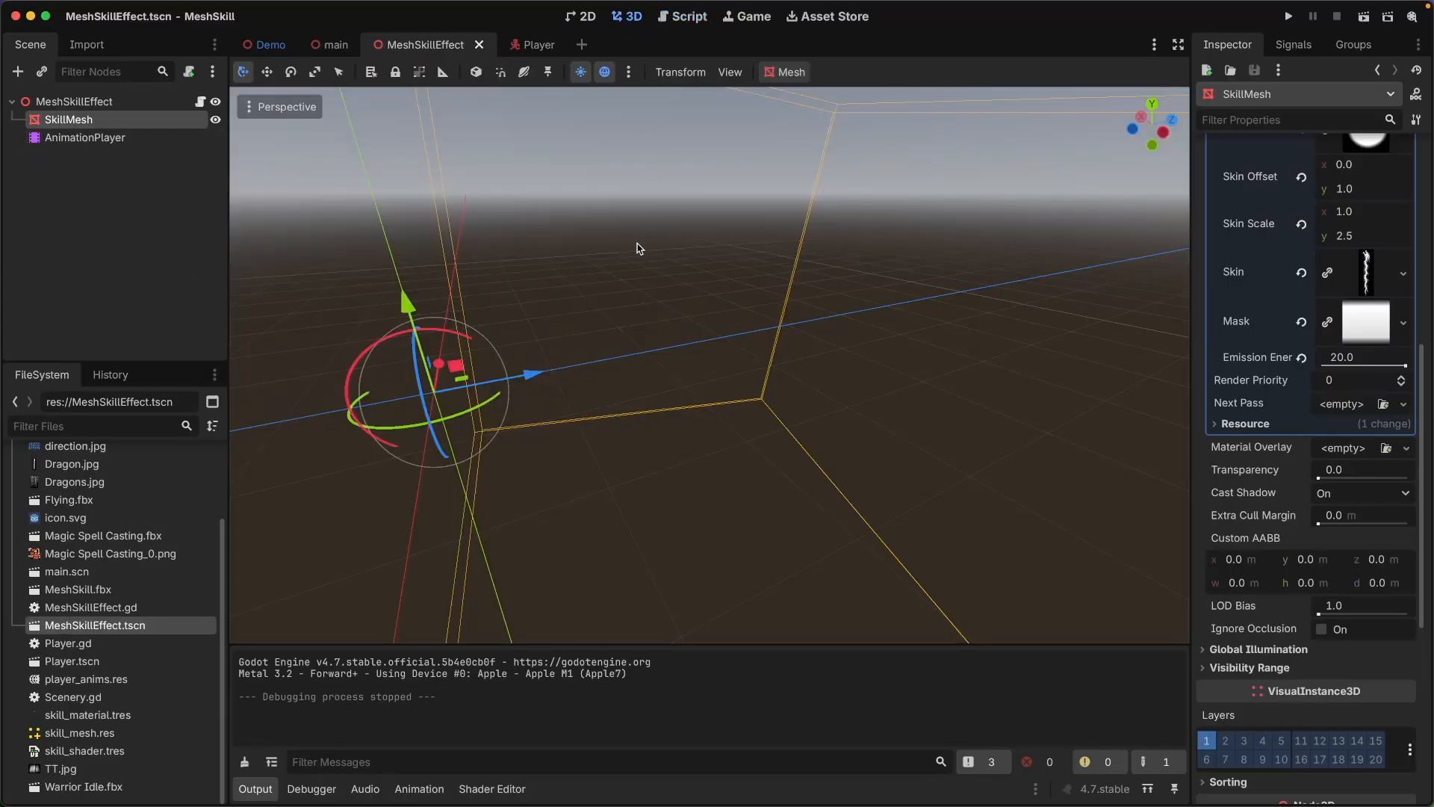
{"action": "left_click", "coordinate": [84, 138]}
{"action": "left_click", "coordinate": [338, 440]}
{"action": "middle_click_drag", "start_coordinate": [622, 328], "coordinate": [667, 330]}
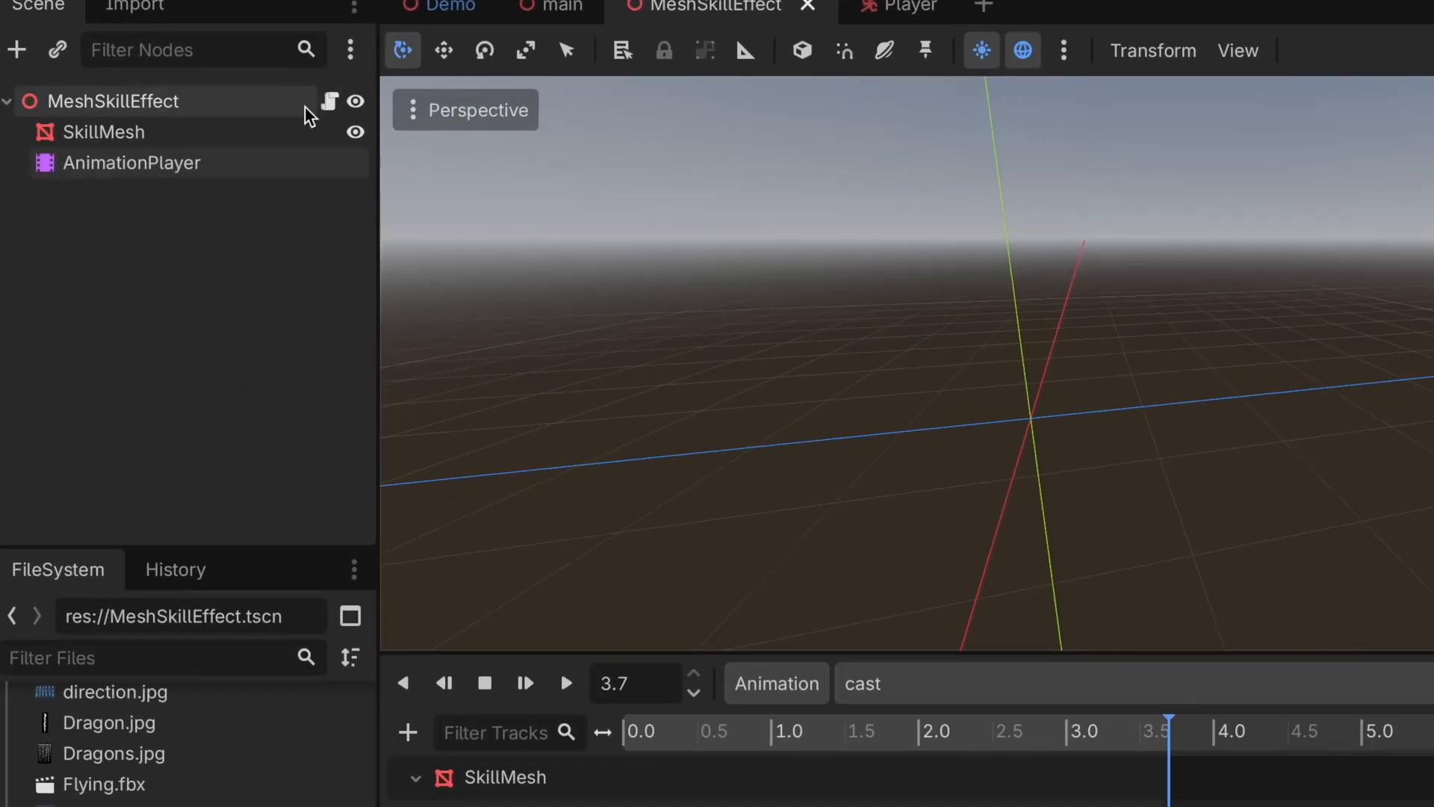
Examine the MeshSkillEffect.gd script's _ready function, including the animation_finished connection and the anim.play("cast") call
{"action": "left_click", "coordinate": [200, 101]}
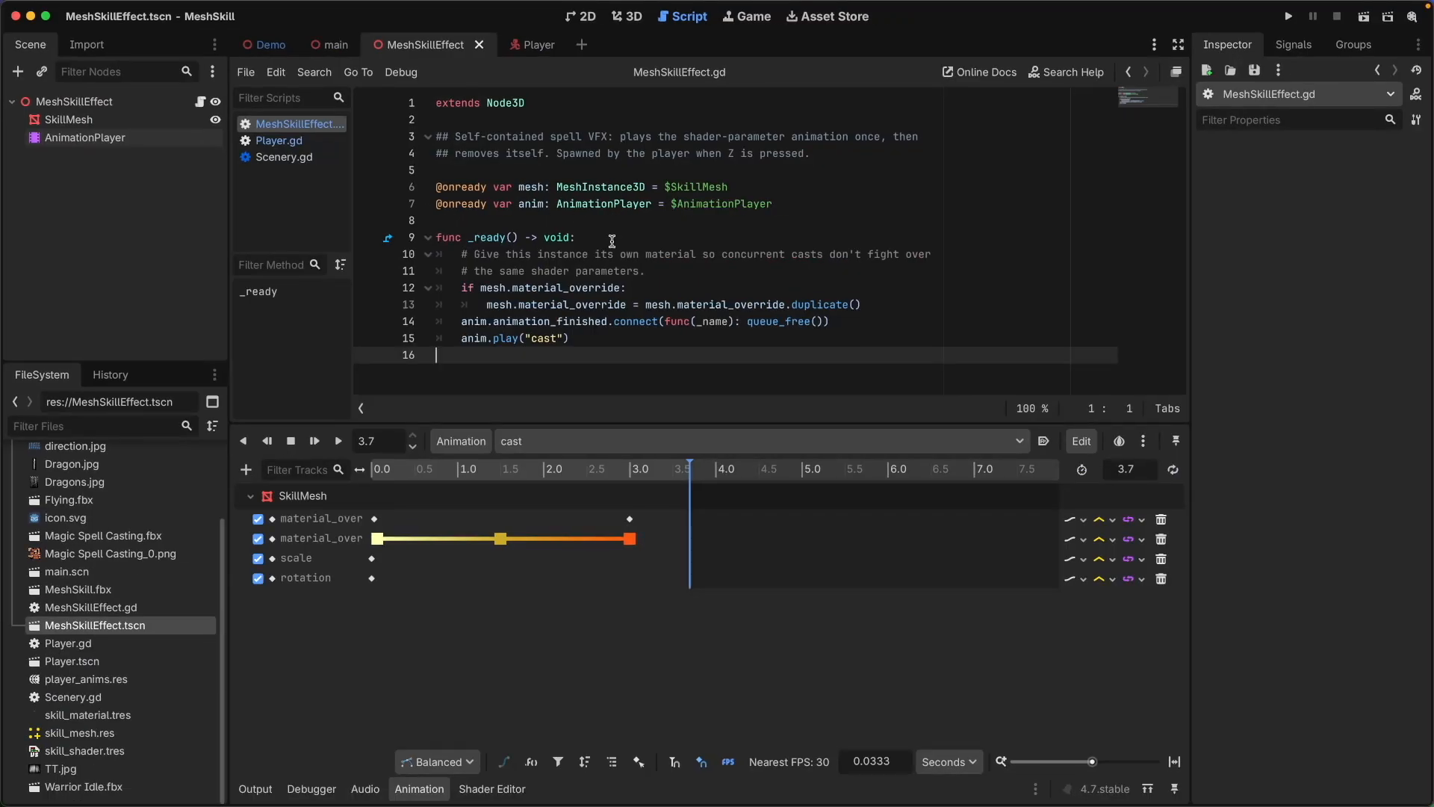
{"action": "left_click", "coordinate": [594, 288]}
{"action": "left_click_drag", "start_coordinate": [572, 338], "coordinate": [467, 334]}
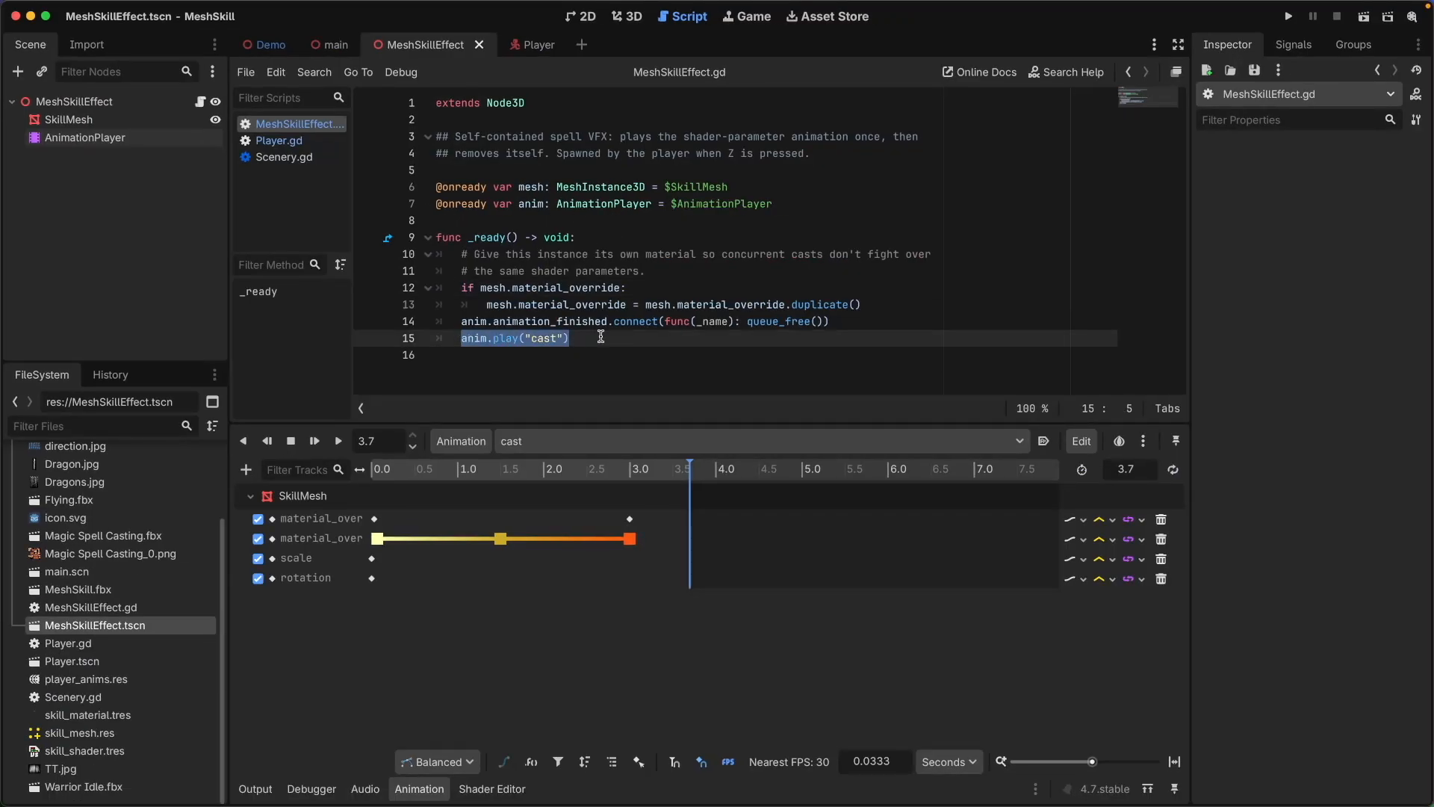
{"action": "double_click", "coordinate": [532, 320]}
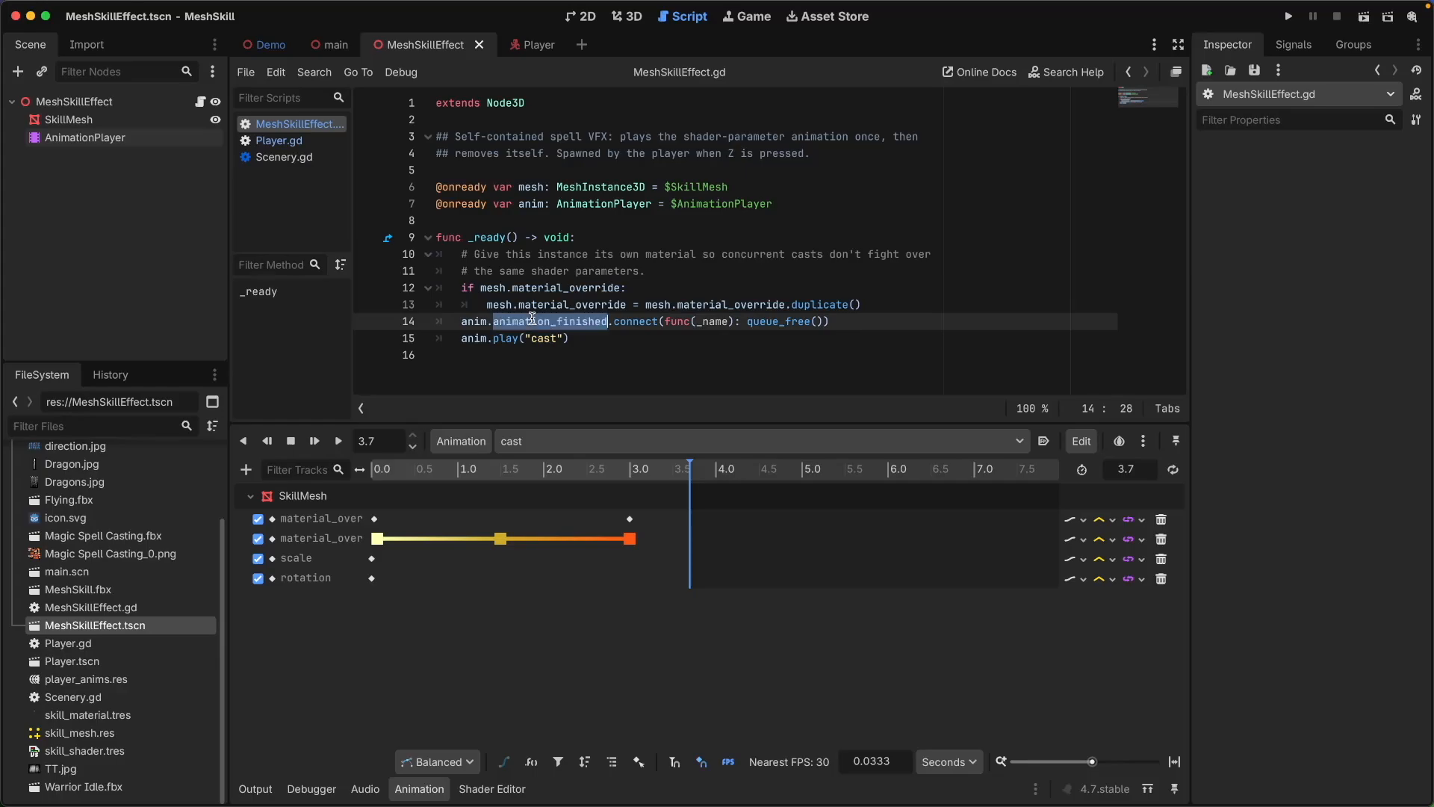
{"action": "left_click", "coordinate": [608, 342]}
Inspect the Skill Effect Scene property assigned to the Player scene's root node
{"action": "left_click", "coordinate": [539, 44]}
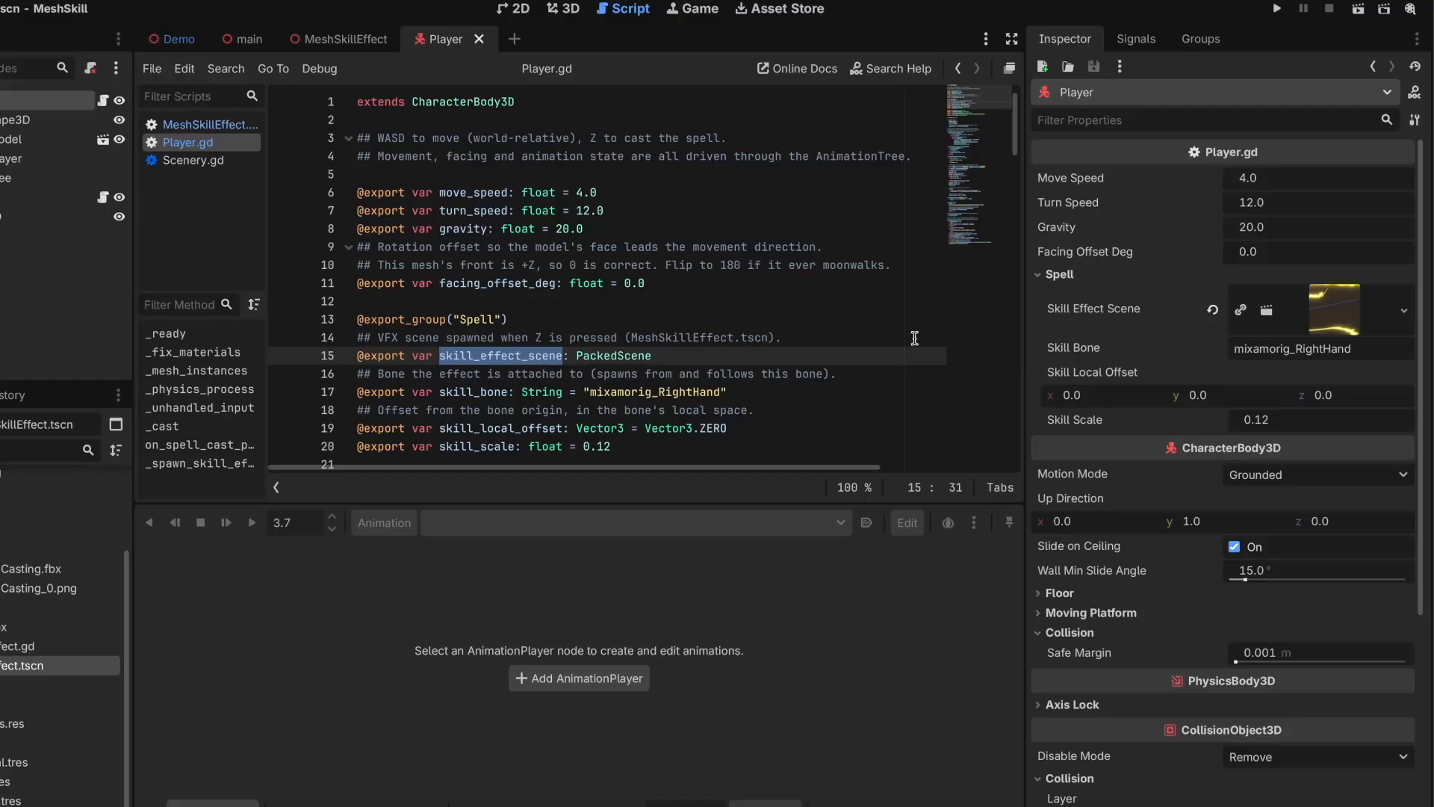
{"action": "left_click", "coordinate": [1356, 312]}
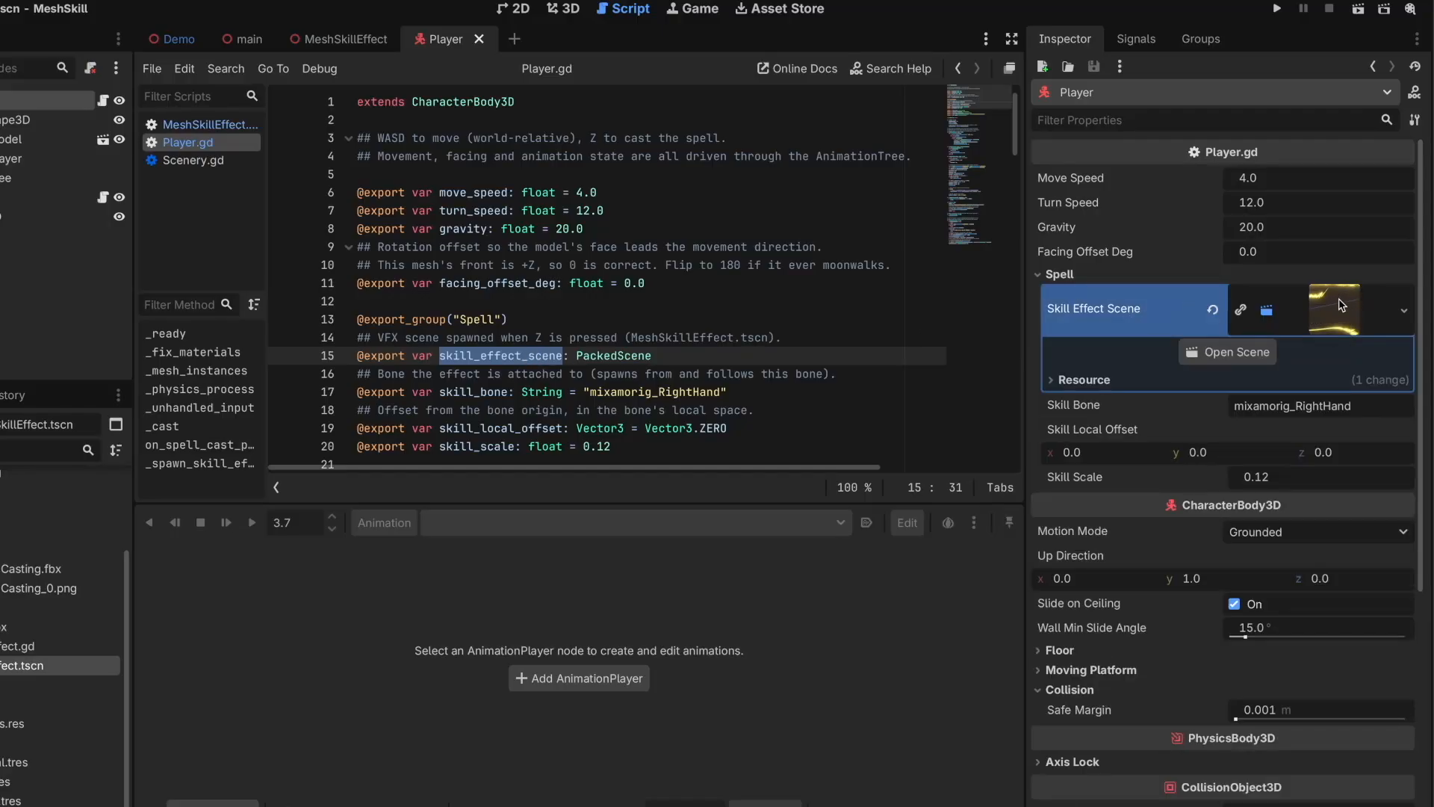
{"action": "right_click", "coordinate": [1337, 305]}
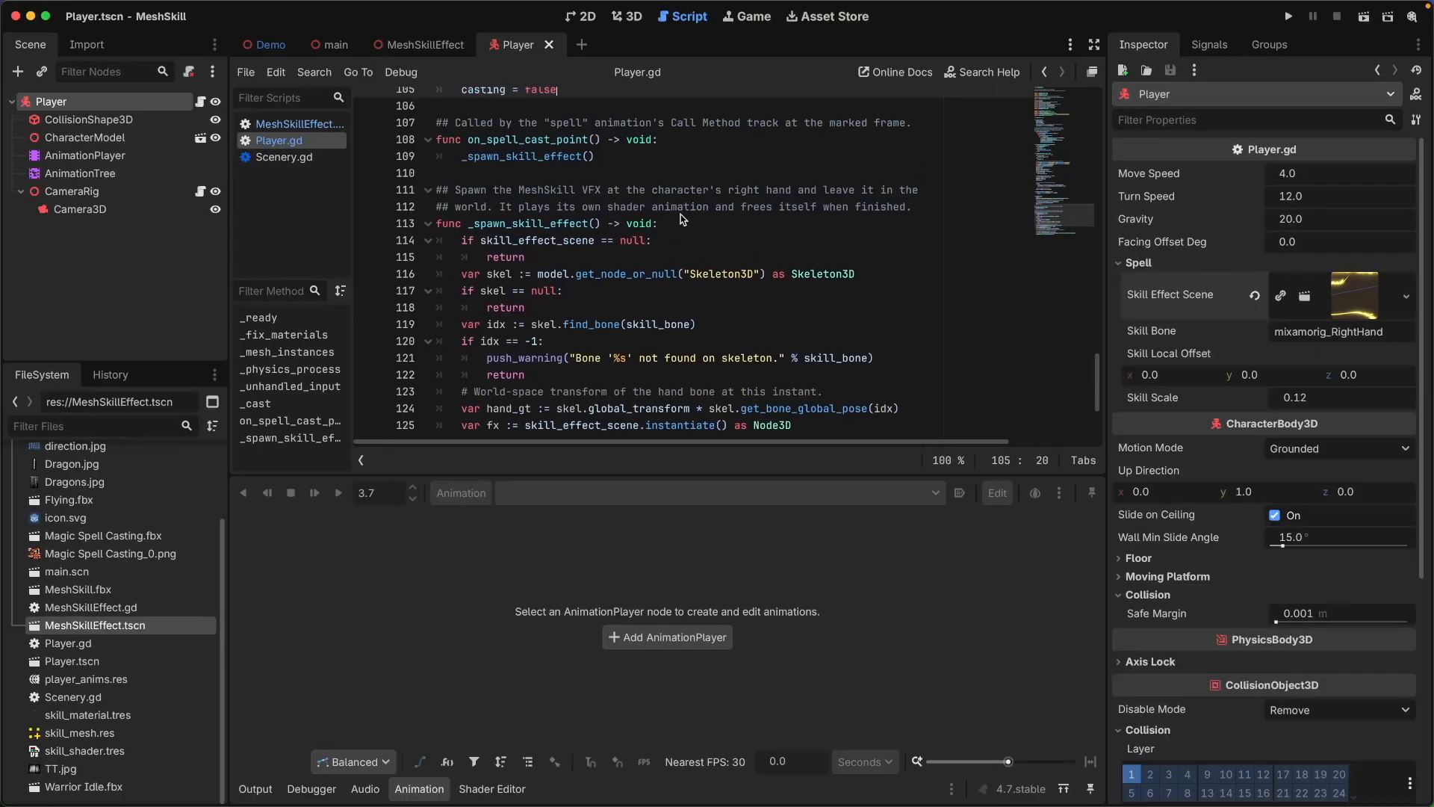
Read through _spawn_skill_effect in Player.gd, covering its comments on the right-hand spawn, hand bone transform and effect yaw
{"action": "scroll", "coordinate": [453, 272], "scroll_direction": "up", "scroll_amount": 2}
{"action": "left_click_drag", "start_coordinate": [875, 281], "coordinate": [433, 261]}
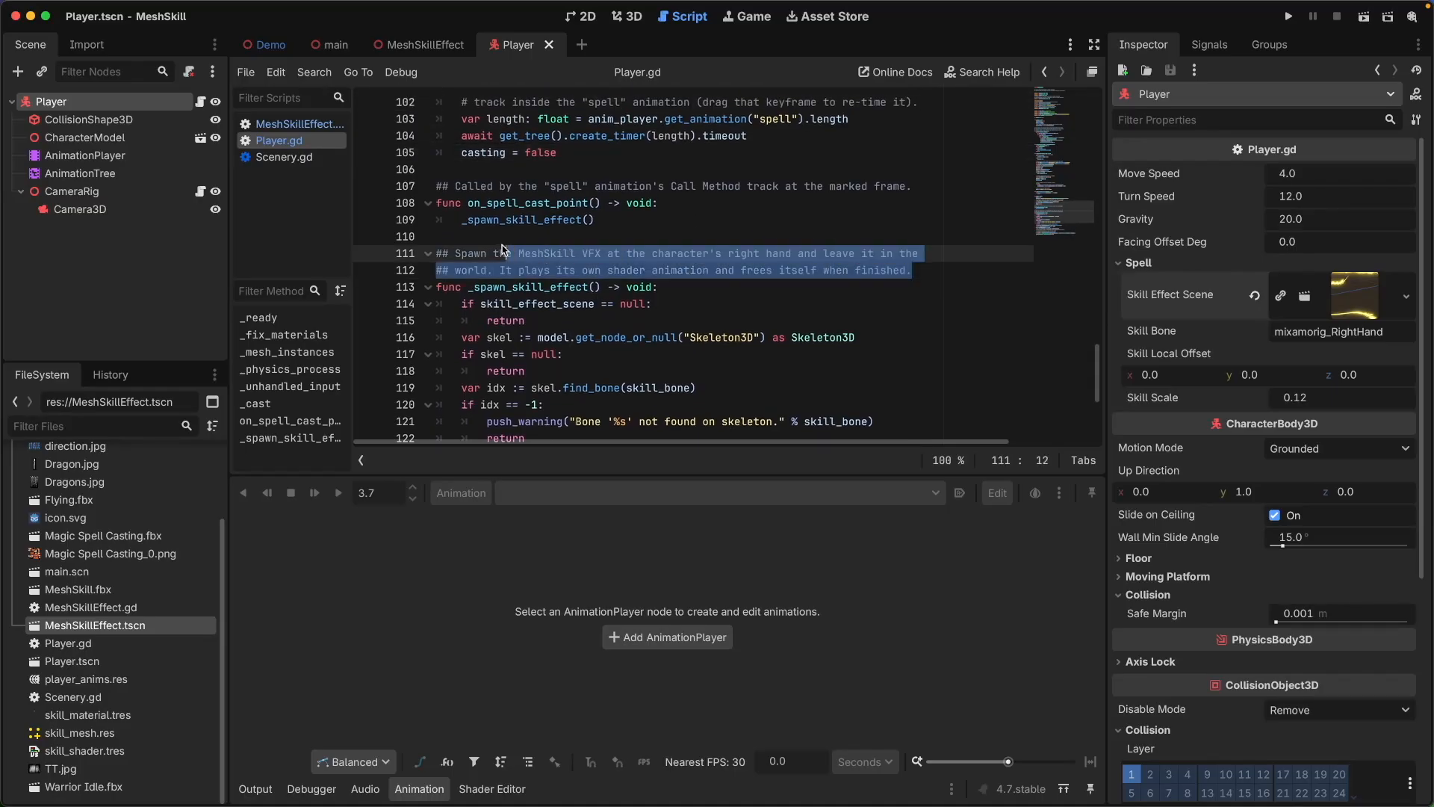
{"action": "left_click", "coordinate": [710, 287]}
{"action": "scroll", "coordinate": [698, 326], "scroll_direction": "down", "scroll_amount": 4}
{"action": "left_click_drag", "start_coordinate": [827, 255], "coordinate": [441, 254]}
{"action": "left_click", "coordinate": [894, 340]}
{"action": "left_click_drag", "start_coordinate": [809, 354], "coordinate": [431, 342]}
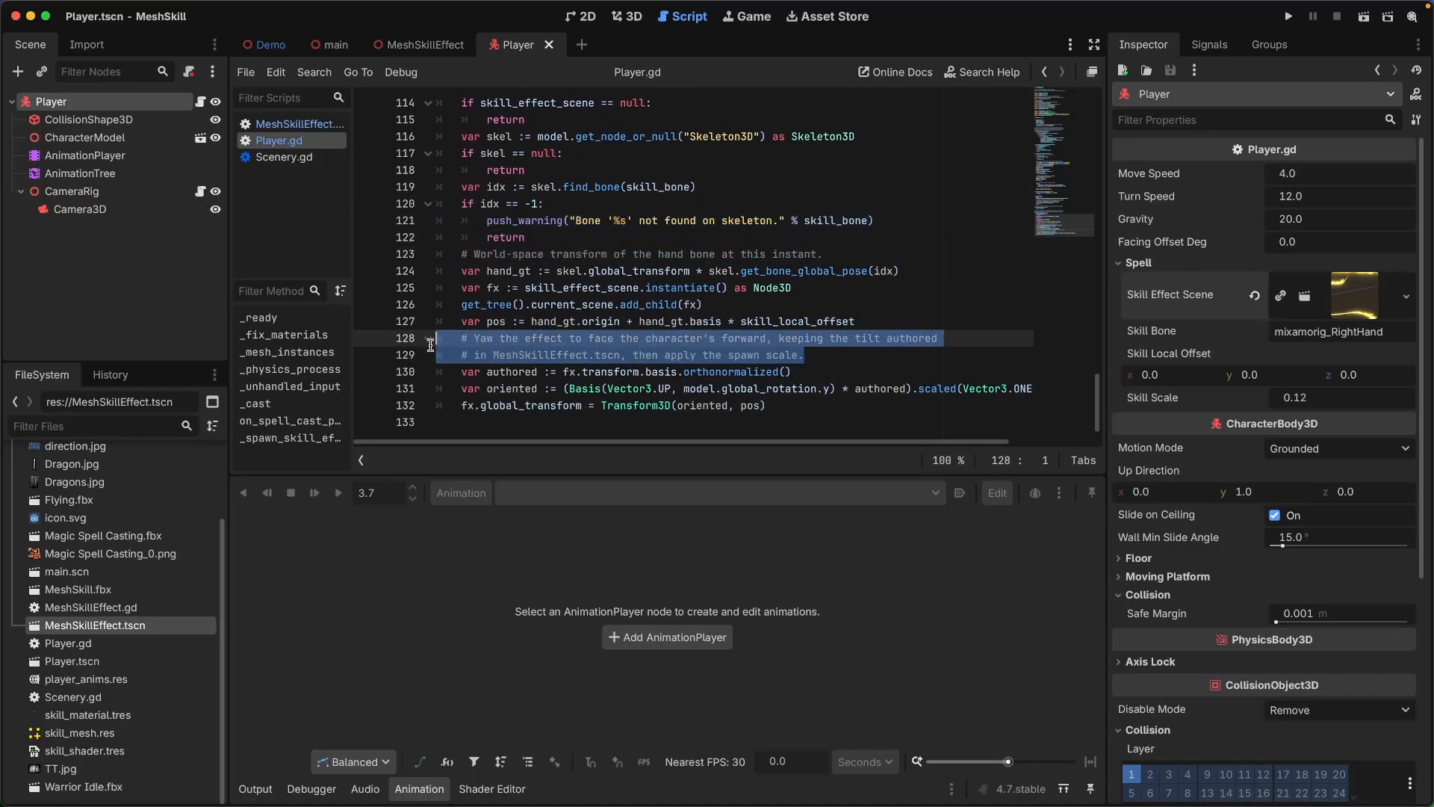
{"action": "left_click", "coordinate": [841, 369]}
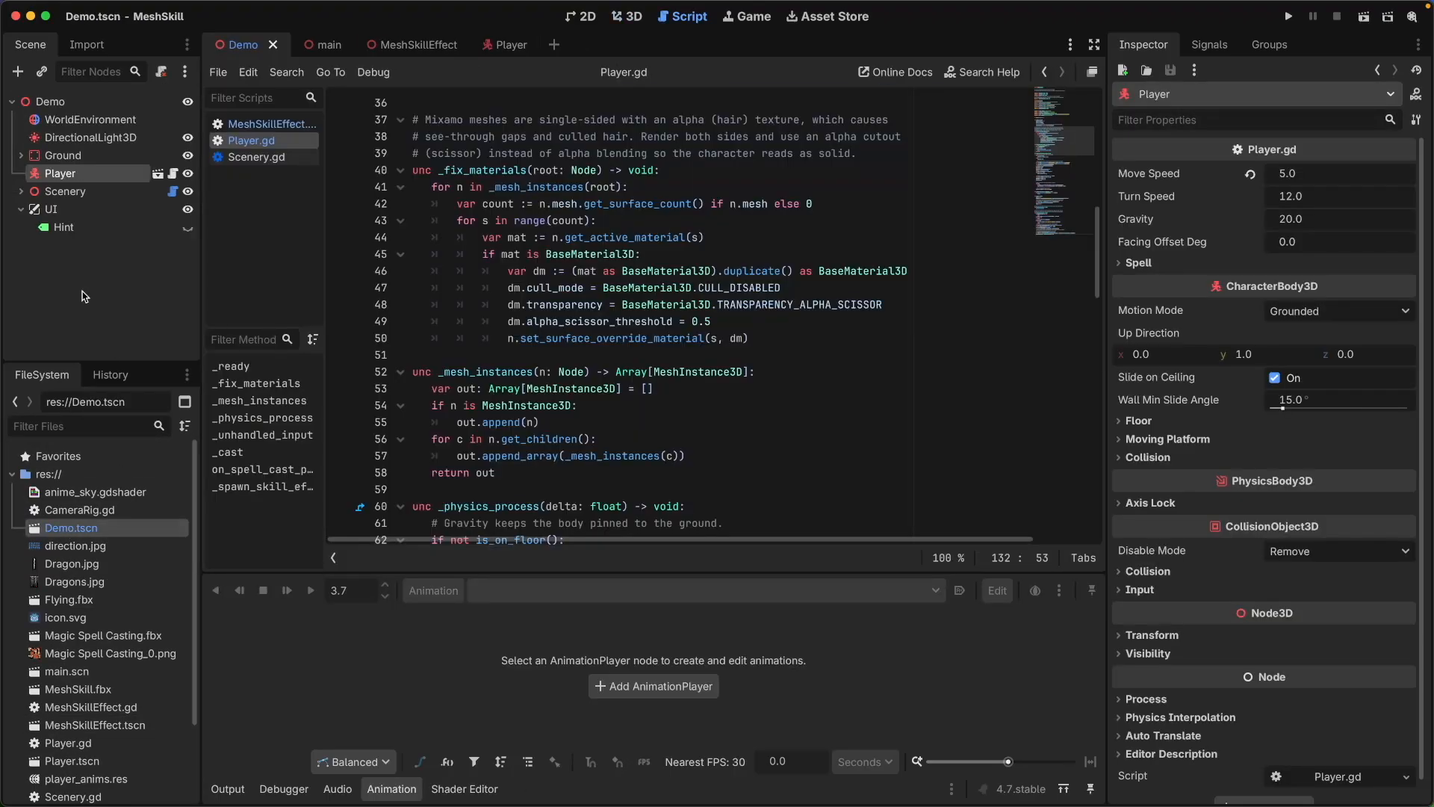
Show the Demo scene in the 3D view and look over its Player instance in the environment
{"action": "left_click", "coordinate": [82, 293]}
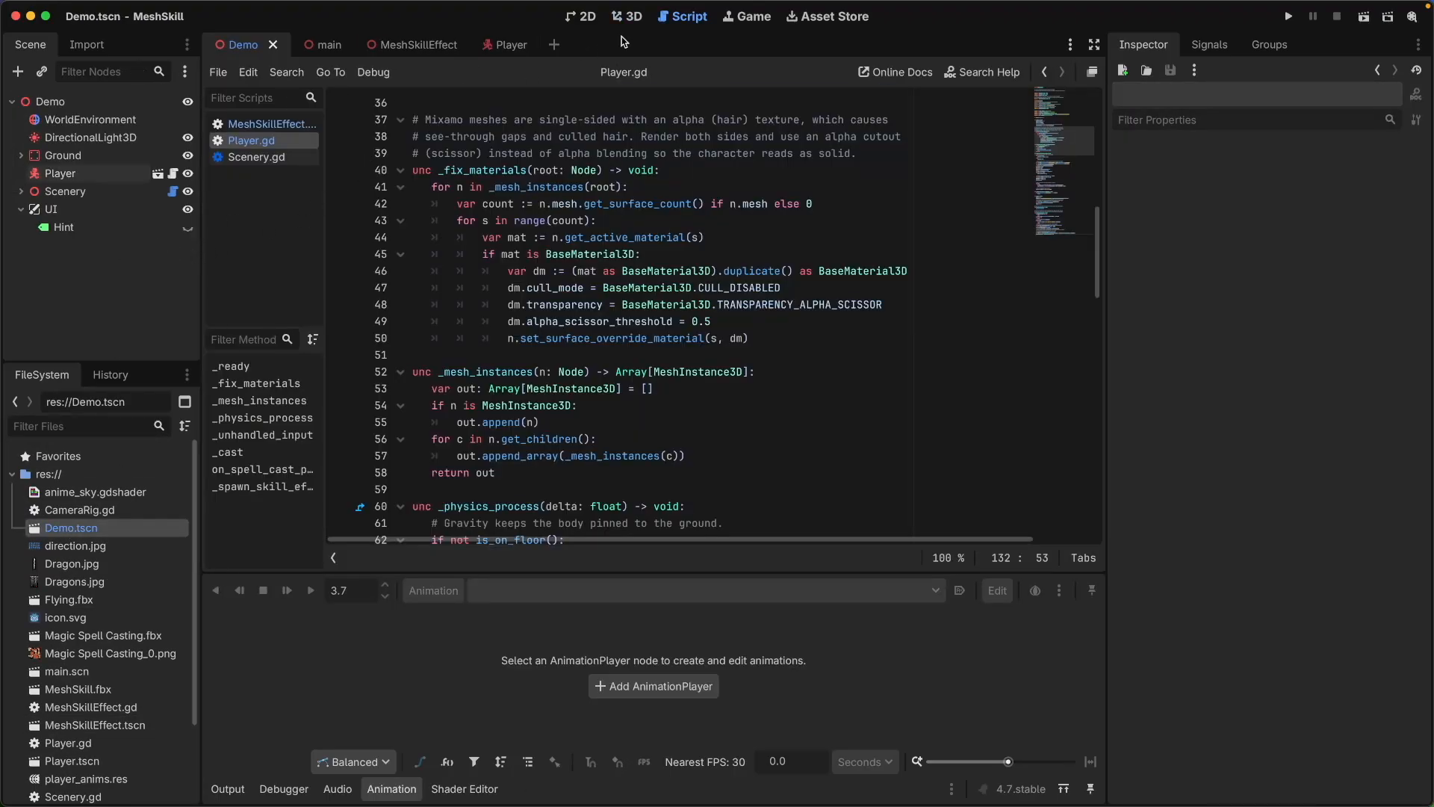
{"action": "left_click", "coordinate": [627, 15]}
{"action": "right_click_drag", "start_coordinate": [567, 324], "coordinate": [640, 393]}
{"action": "key", "text": "w"}
{"action": "left_click", "coordinate": [98, 178]}
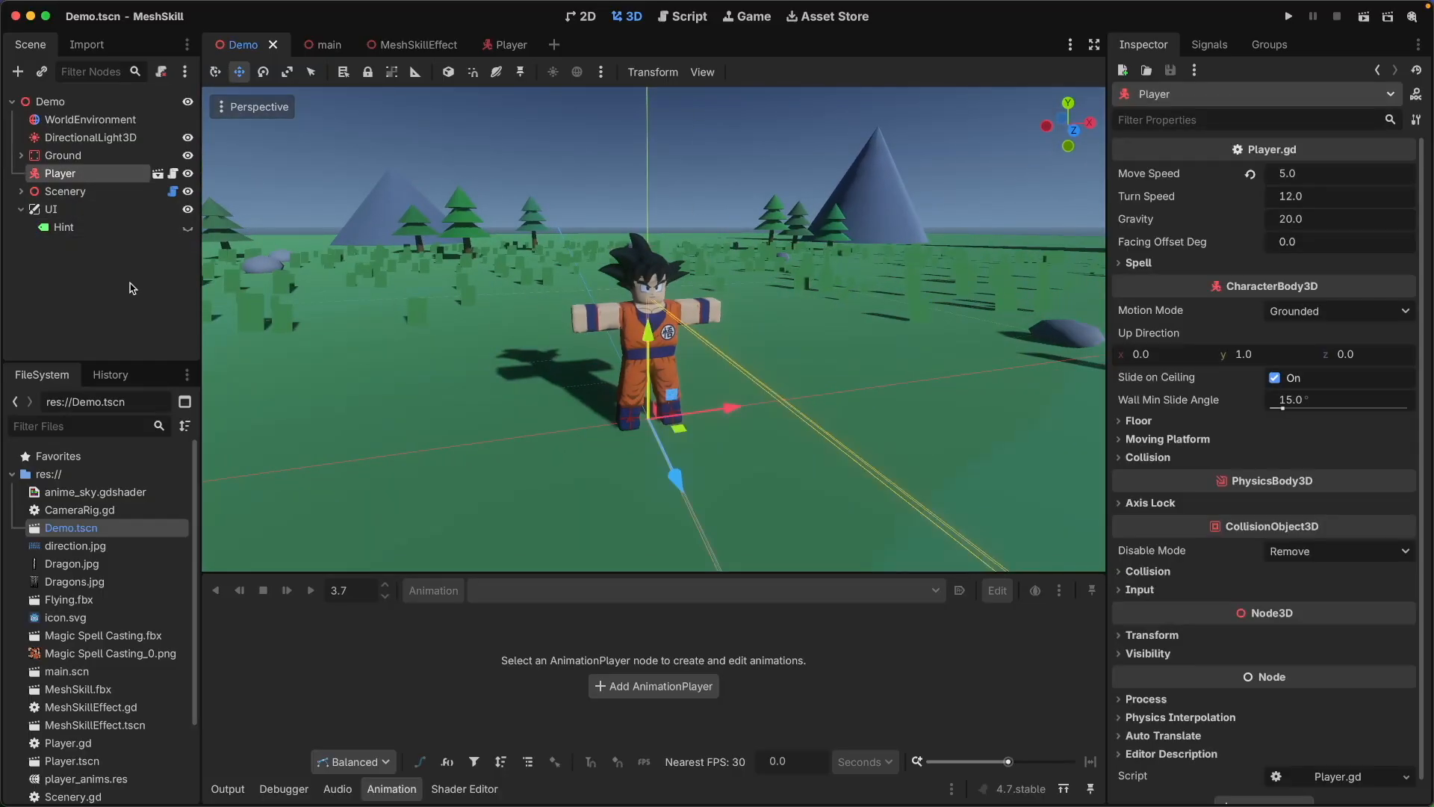
{"action": "left_click", "coordinate": [88, 316]}
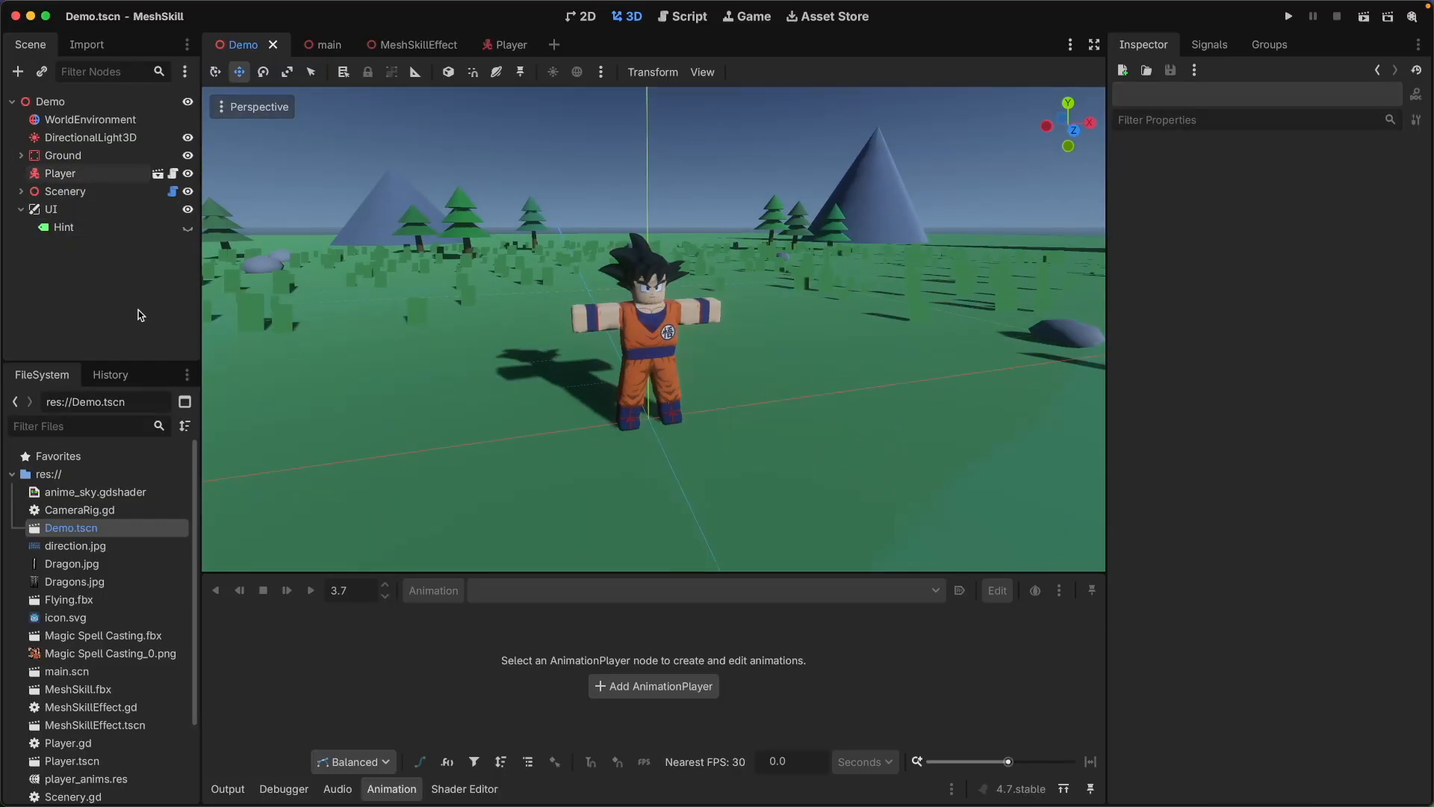
Run the Demo scene full screen, flying the character around and casting the energy spell in several directions
{"action": "left_click", "coordinate": [1289, 15]}
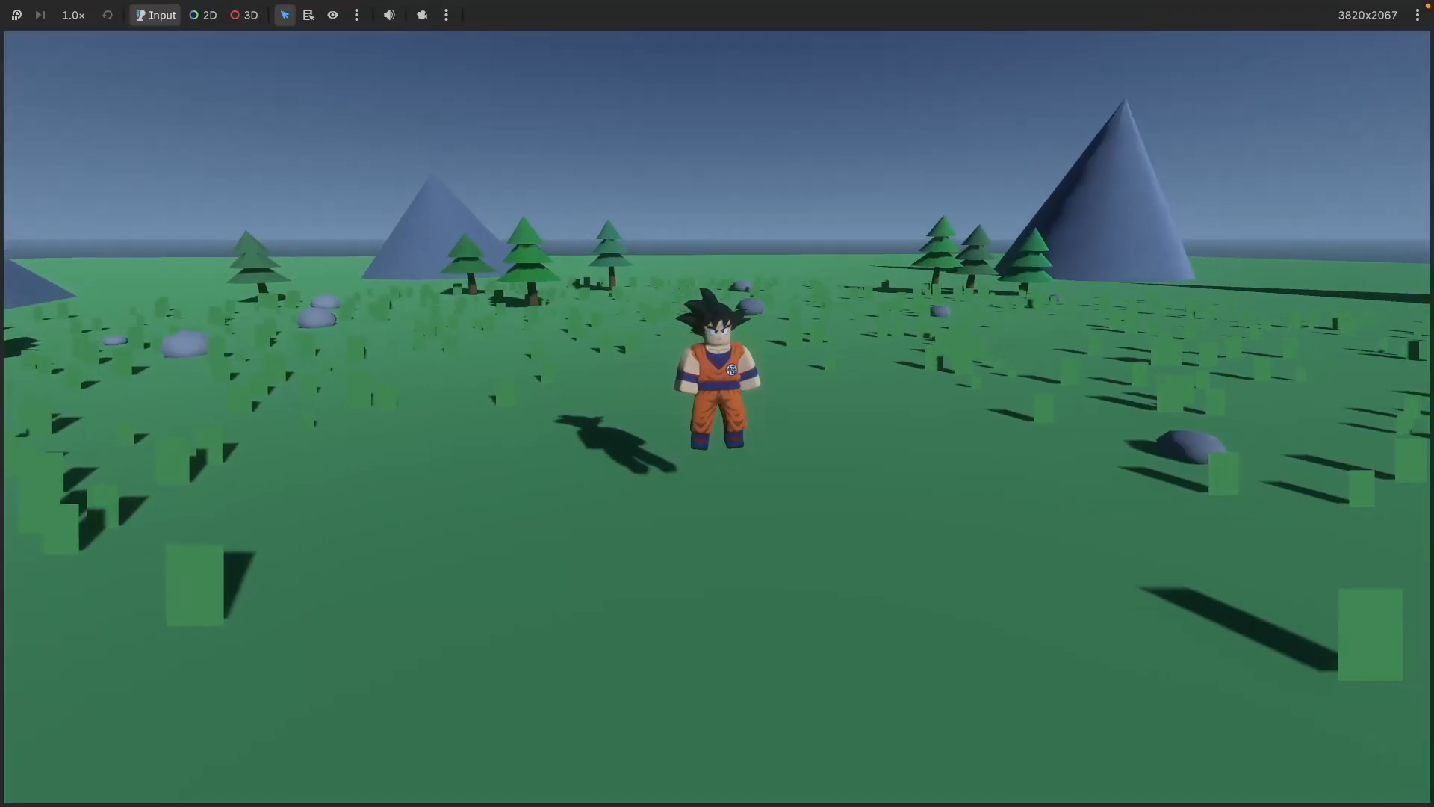
{"action": "key", "text": "s"}
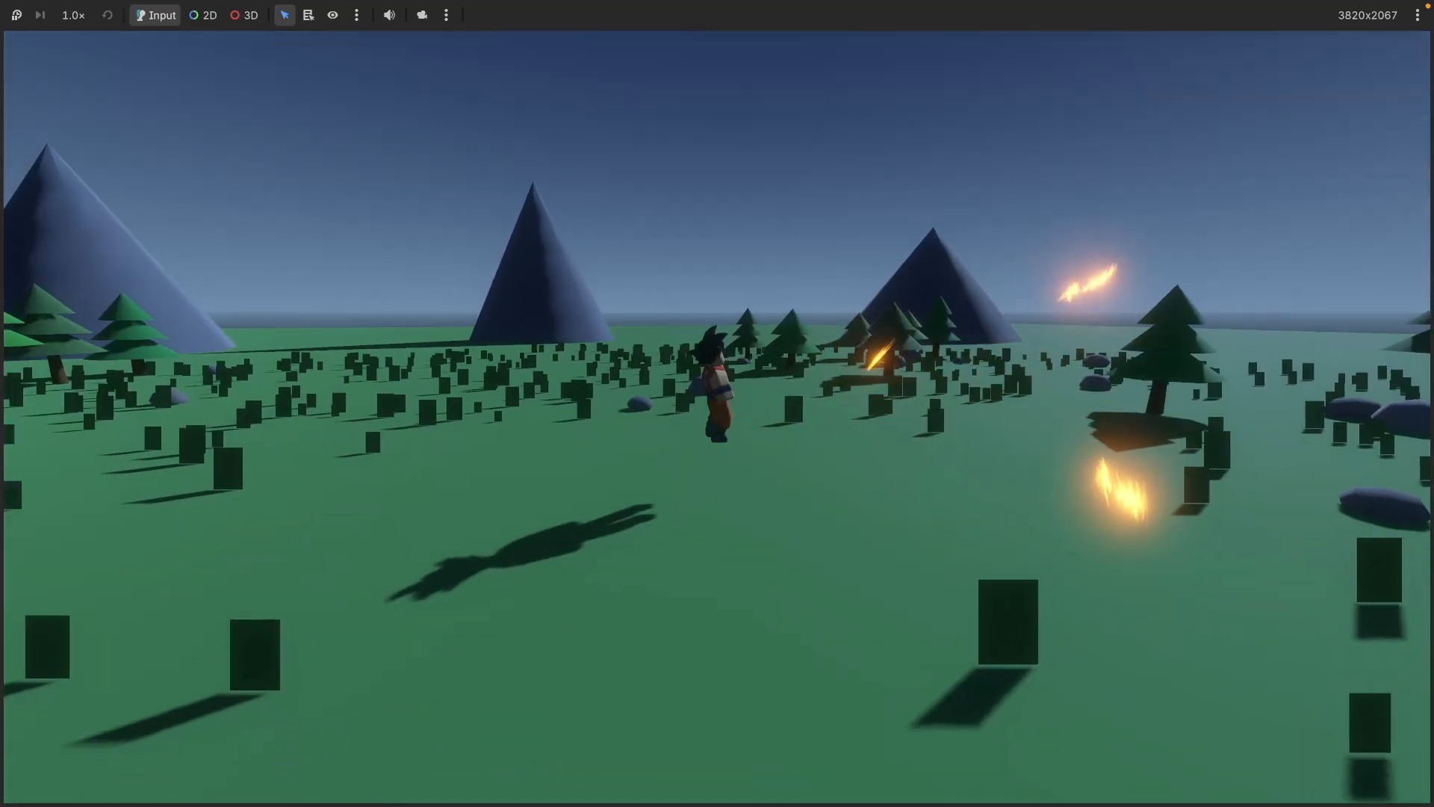
{"action": "key", "text": "w"}
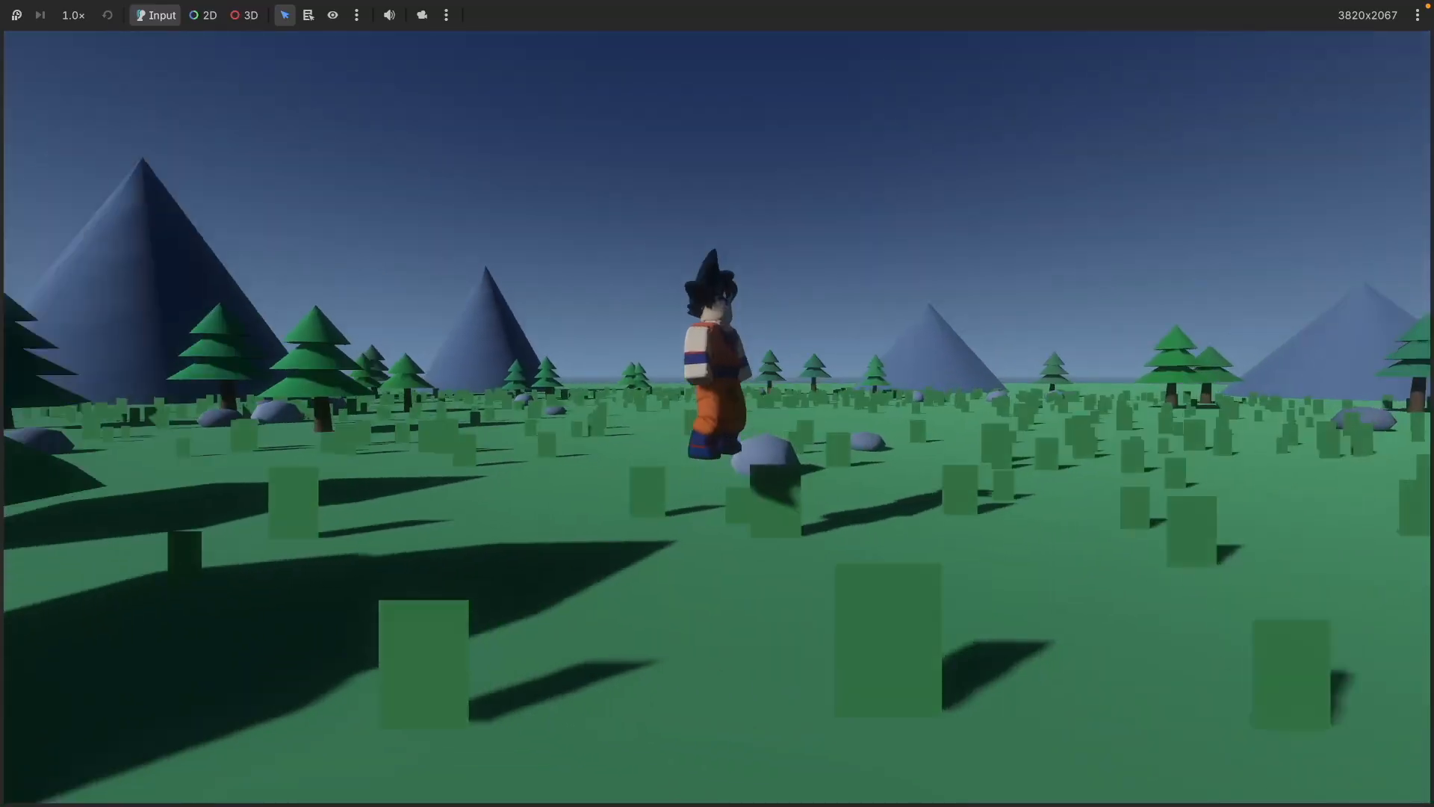
{"action": "key", "text": "w"}
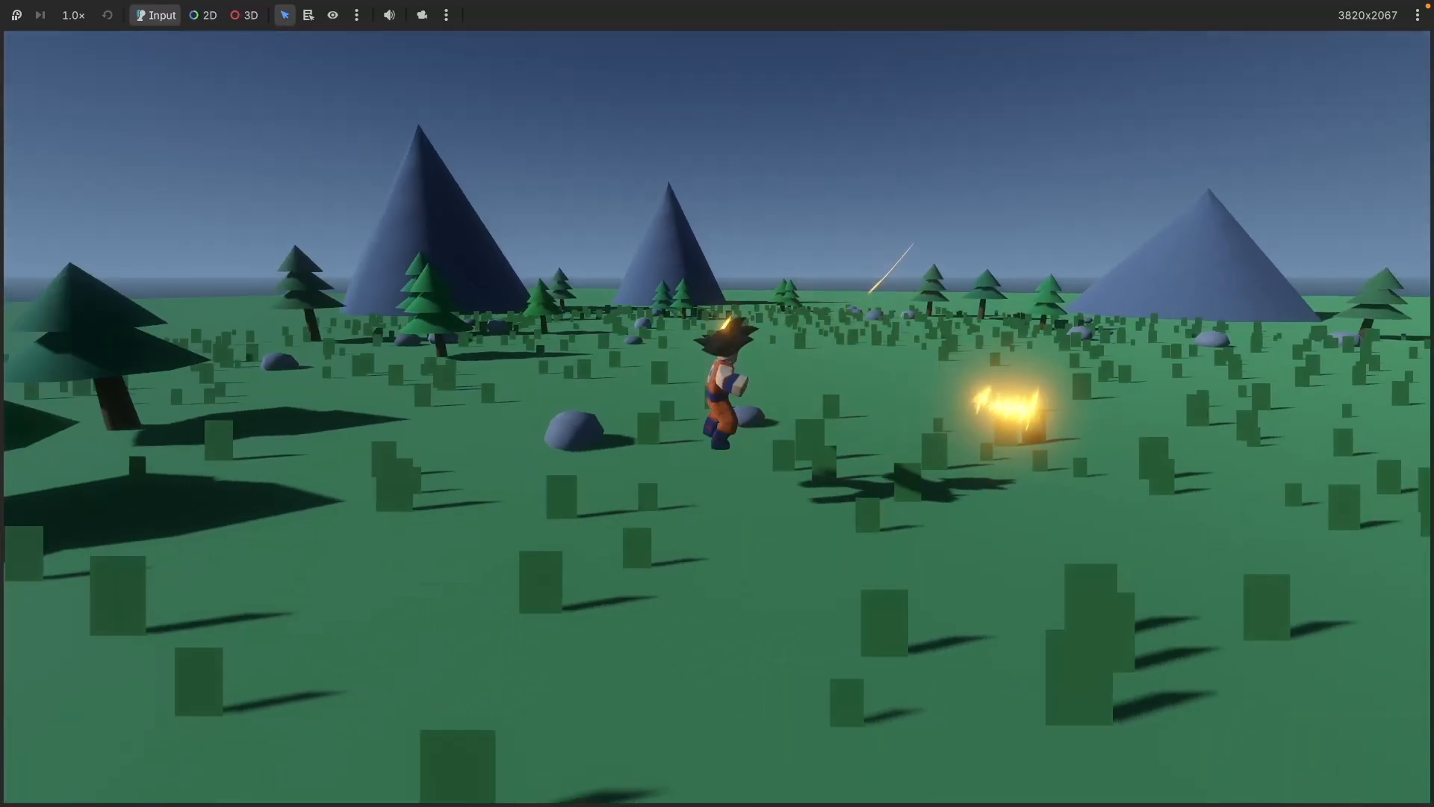
{"action": "key", "text": "d"}
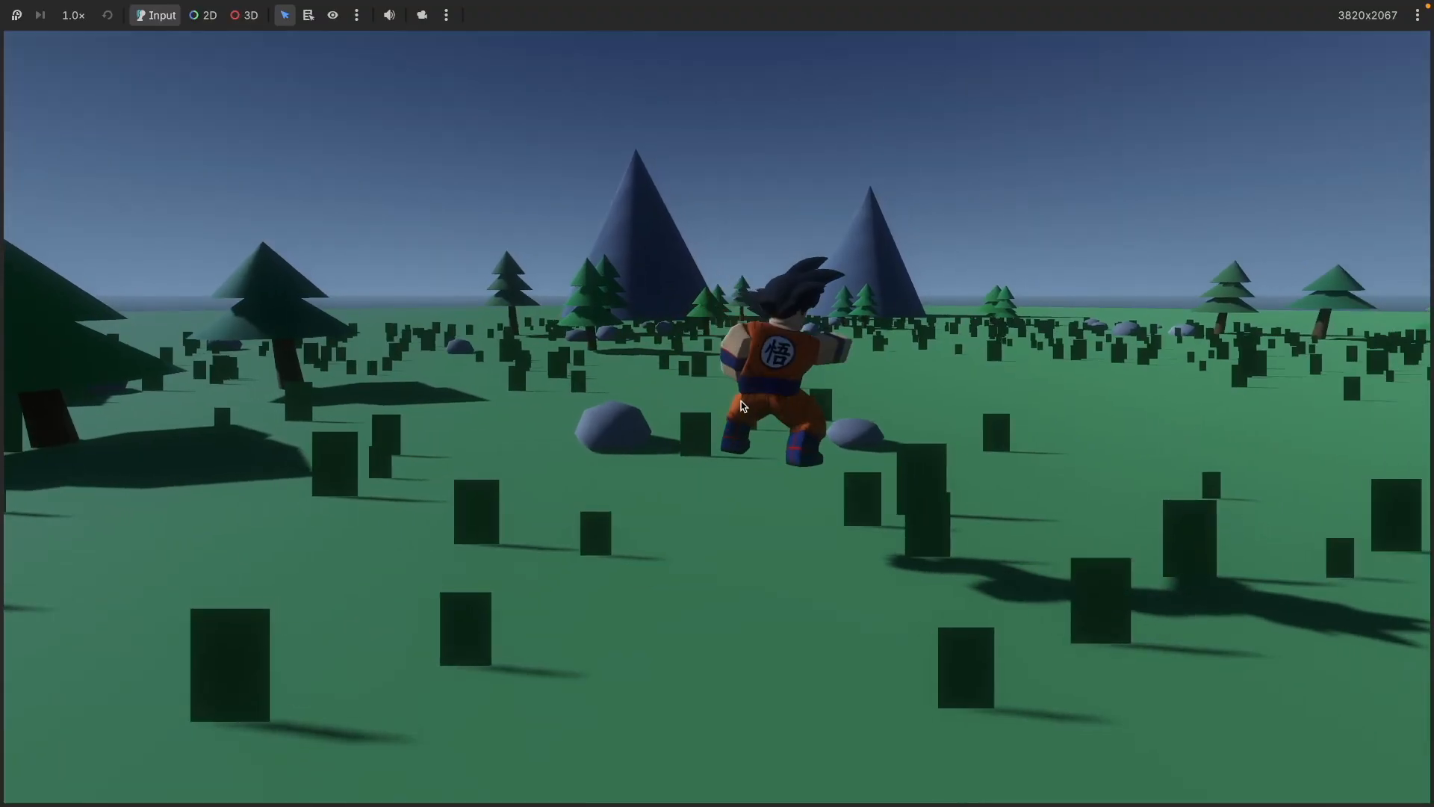
{"action": "key", "text": "d"}
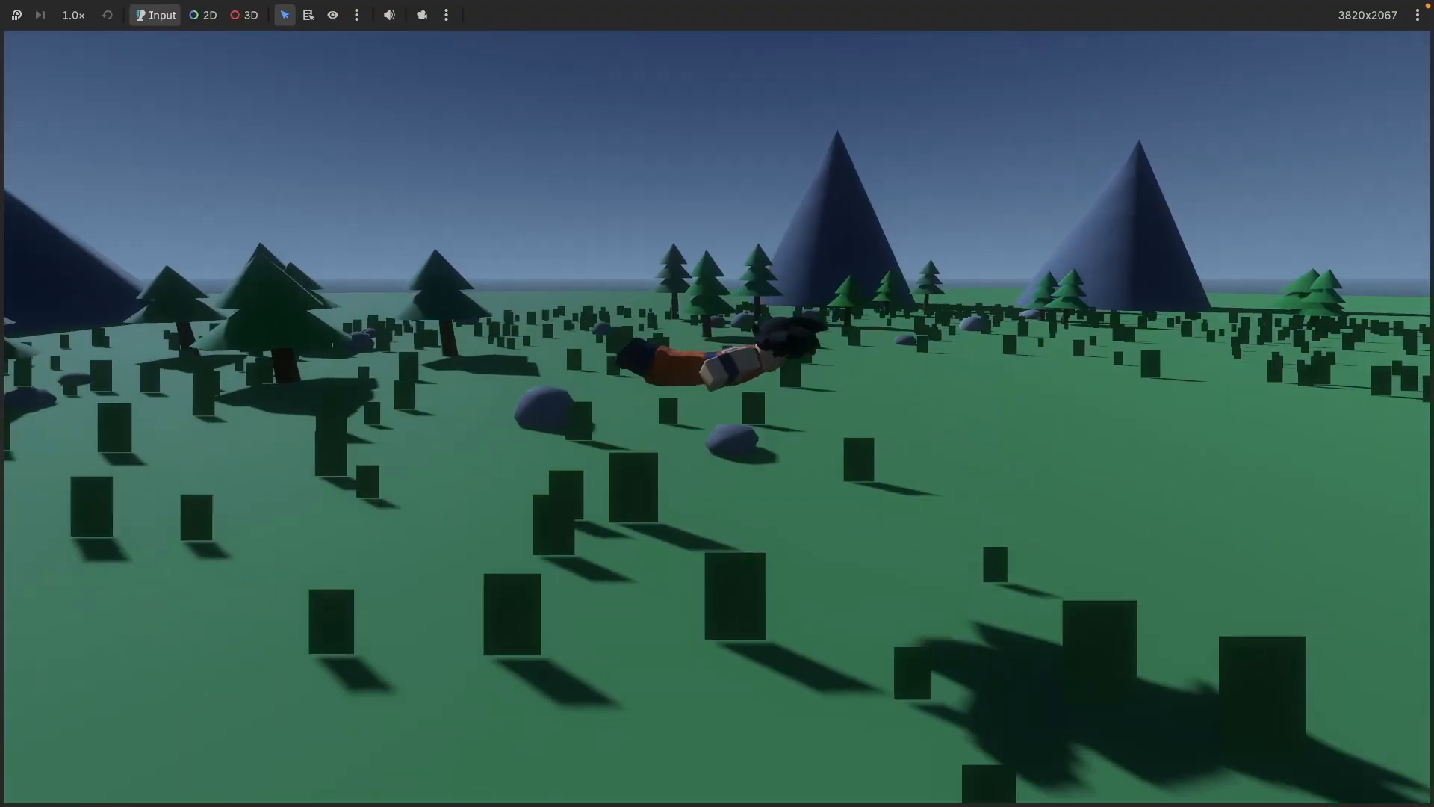